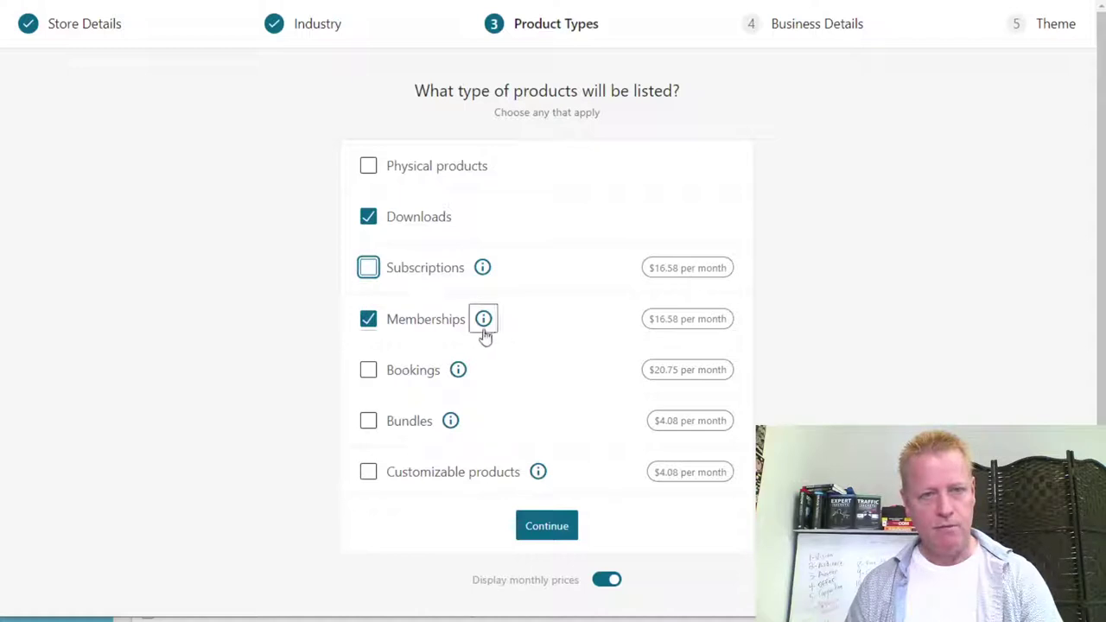
Untick Memberships and Bookings so Downloads is the only product type, then continue.
left_click(483, 268)
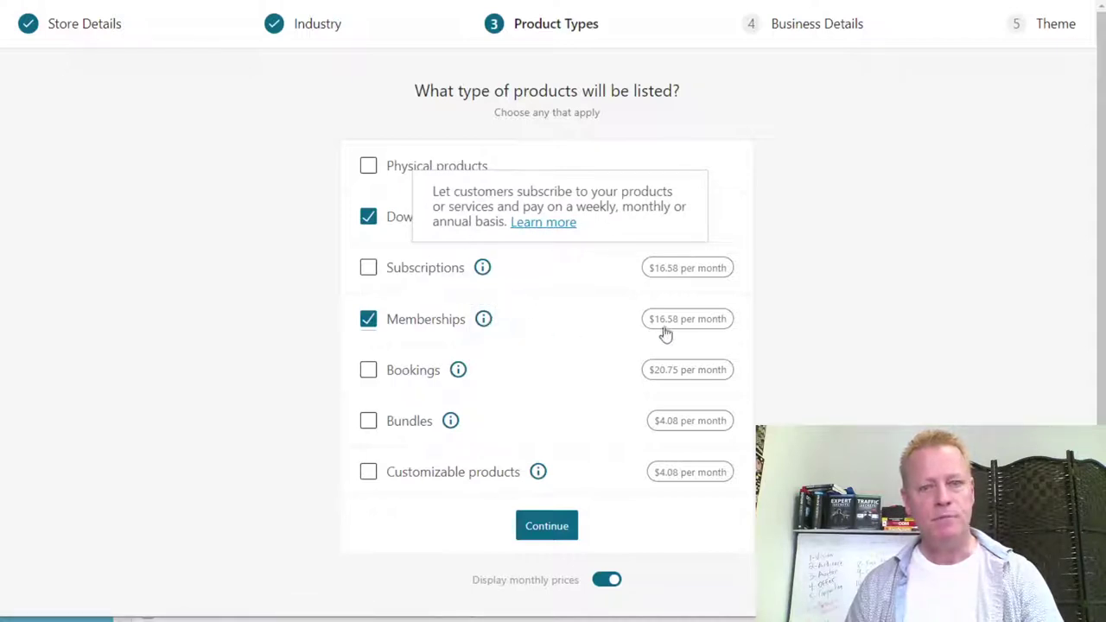
left_click(683, 372)
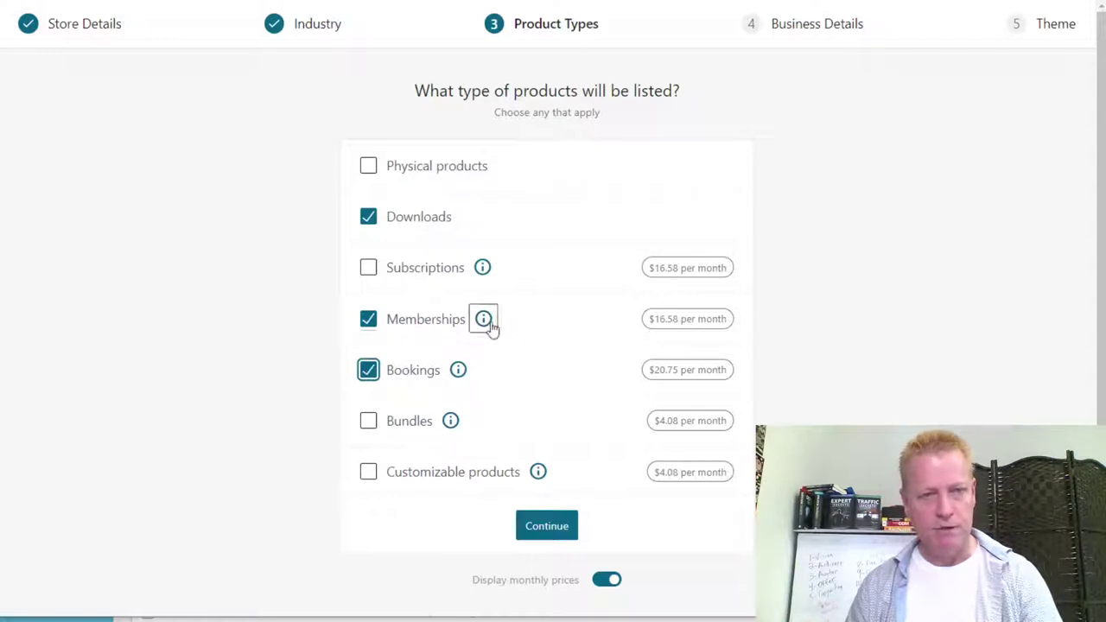
left_click(368, 322)
left_click(368, 370)
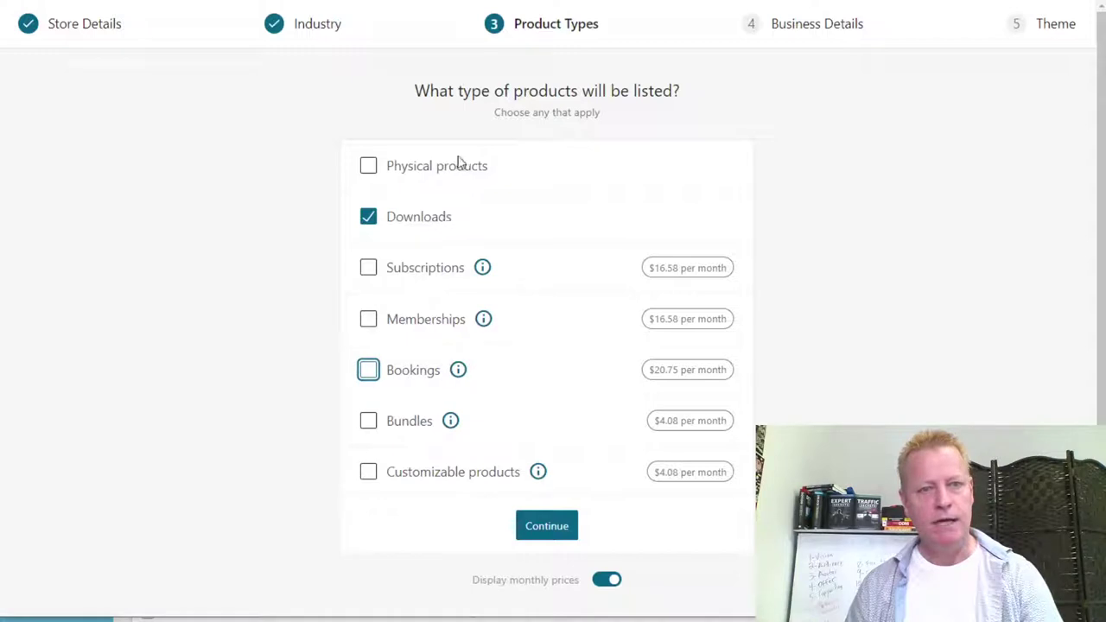
left_click(556, 528)
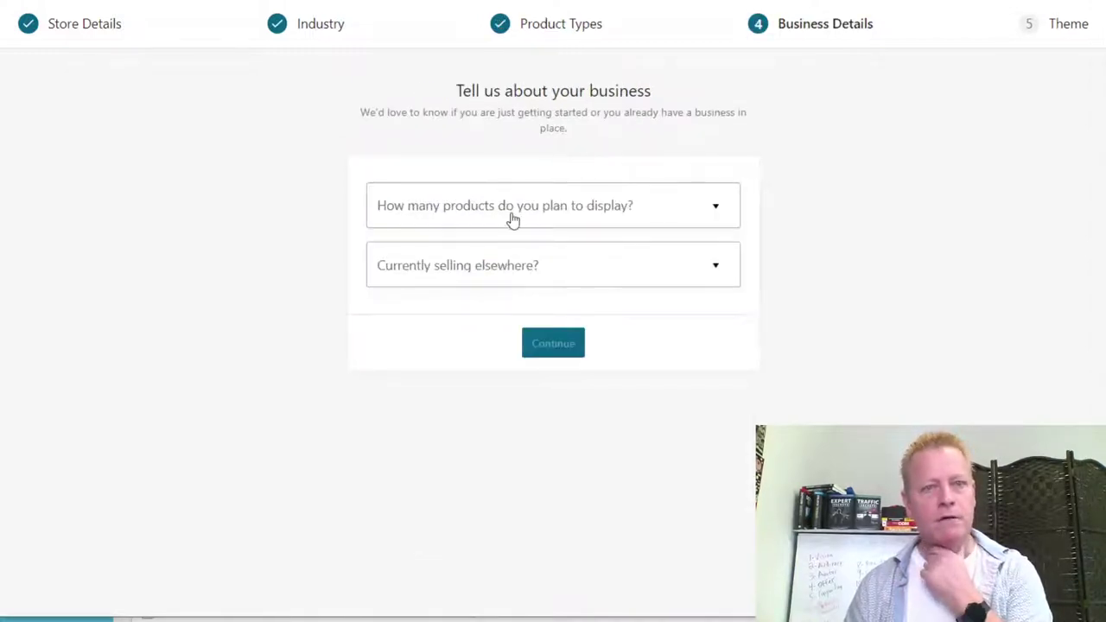
Set the product count to 1 - 10 and first answer that the store sells elsewhere.
left_click(579, 216)
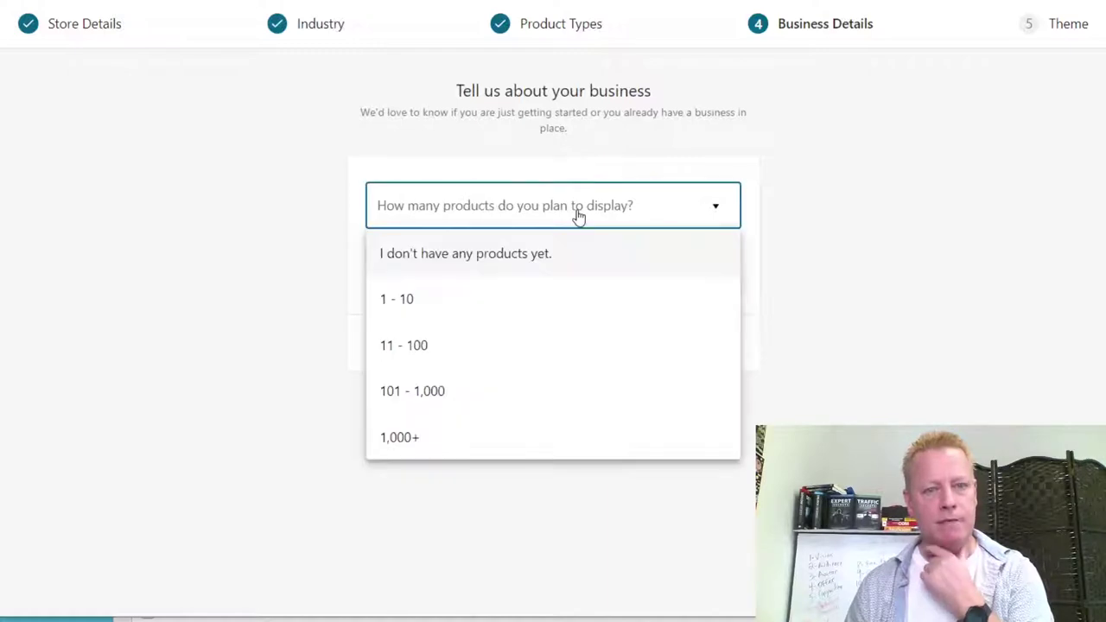
left_click(430, 303)
left_click(513, 271)
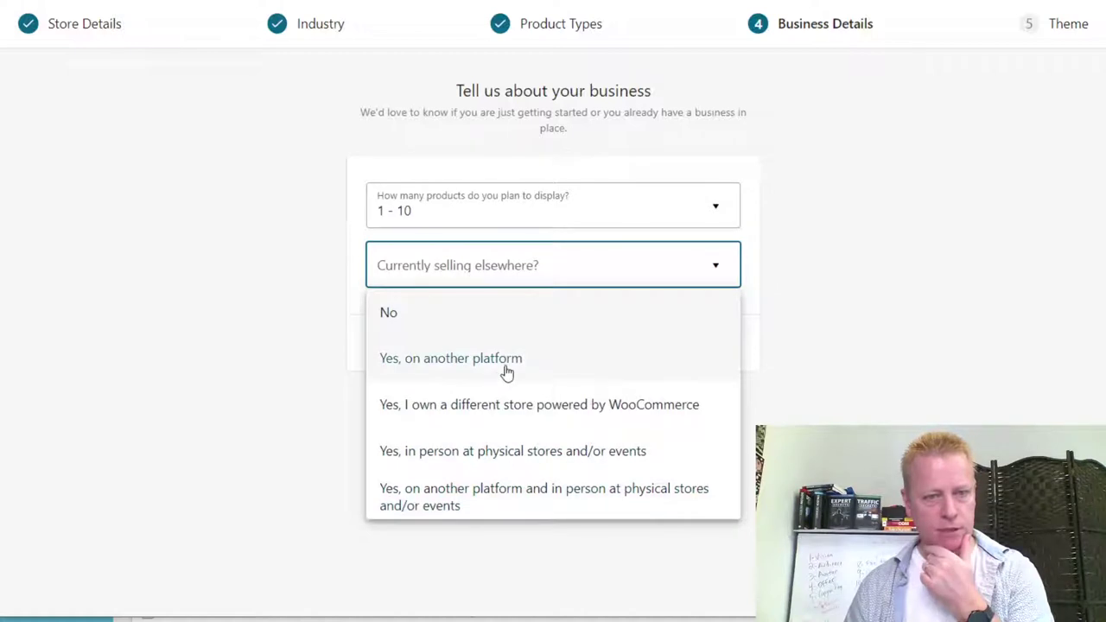
left_click(472, 361)
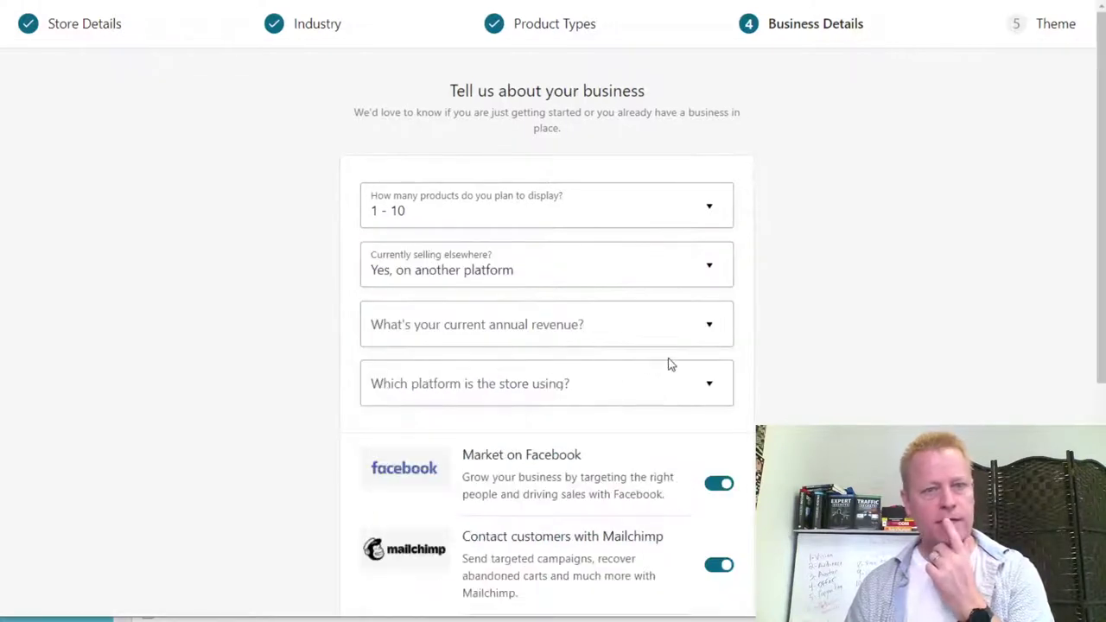
Look through the annual revenue and store platform lists without choosing anything.
left_click(549, 335)
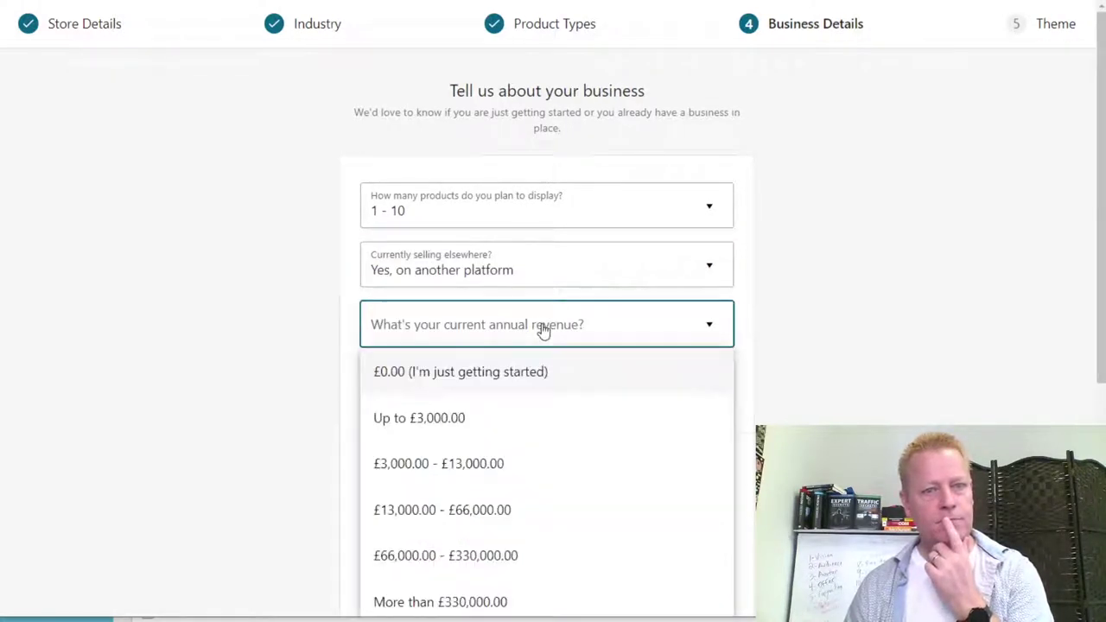
scroll(524, 457, "down", 3)
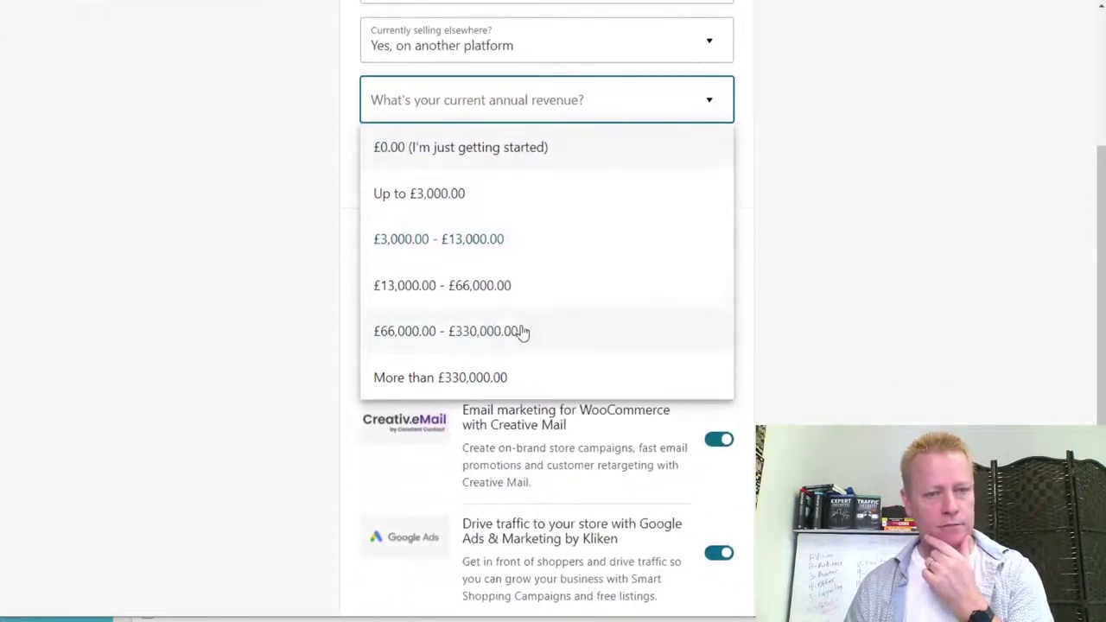
scroll(568, 353, "up", 3)
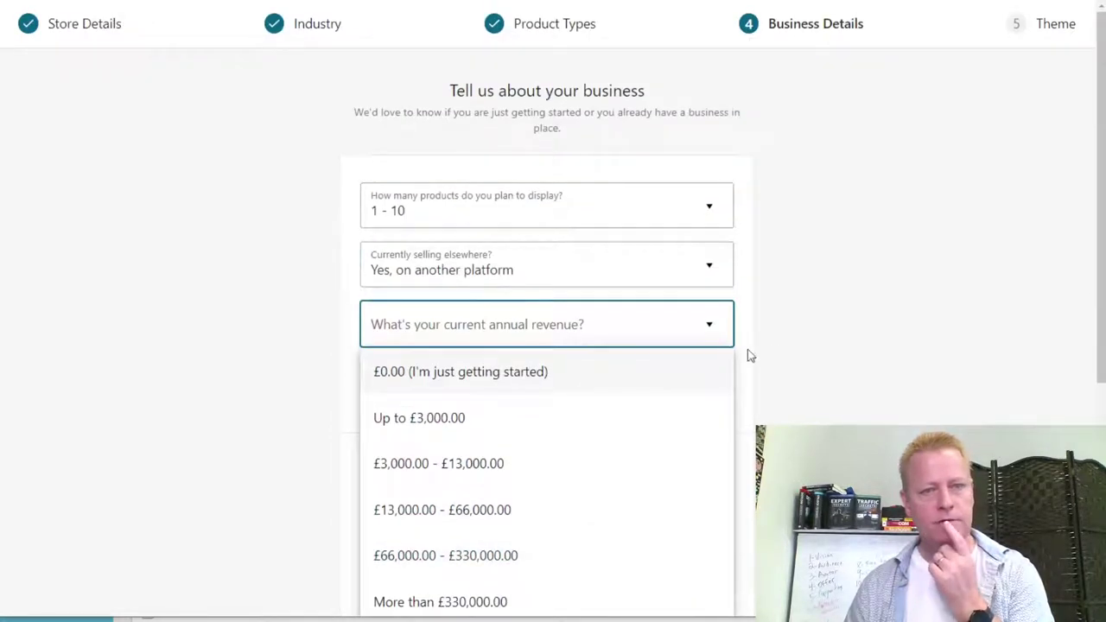
left_click(799, 349)
scroll(793, 404, "down", 3)
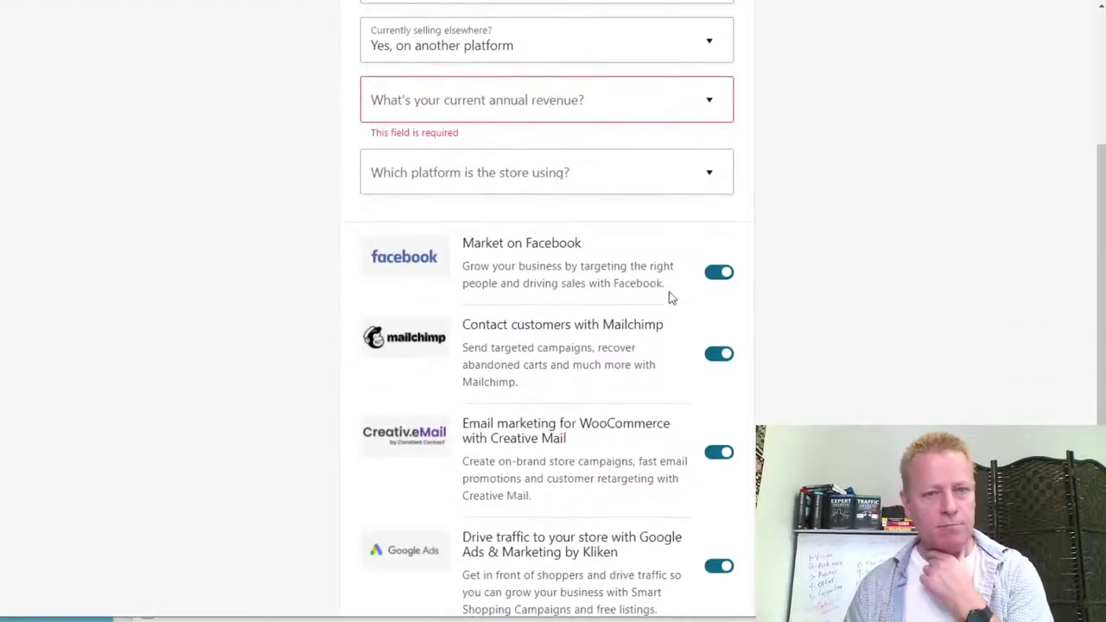
left_click(549, 177)
scroll(547, 360, "down", 3)
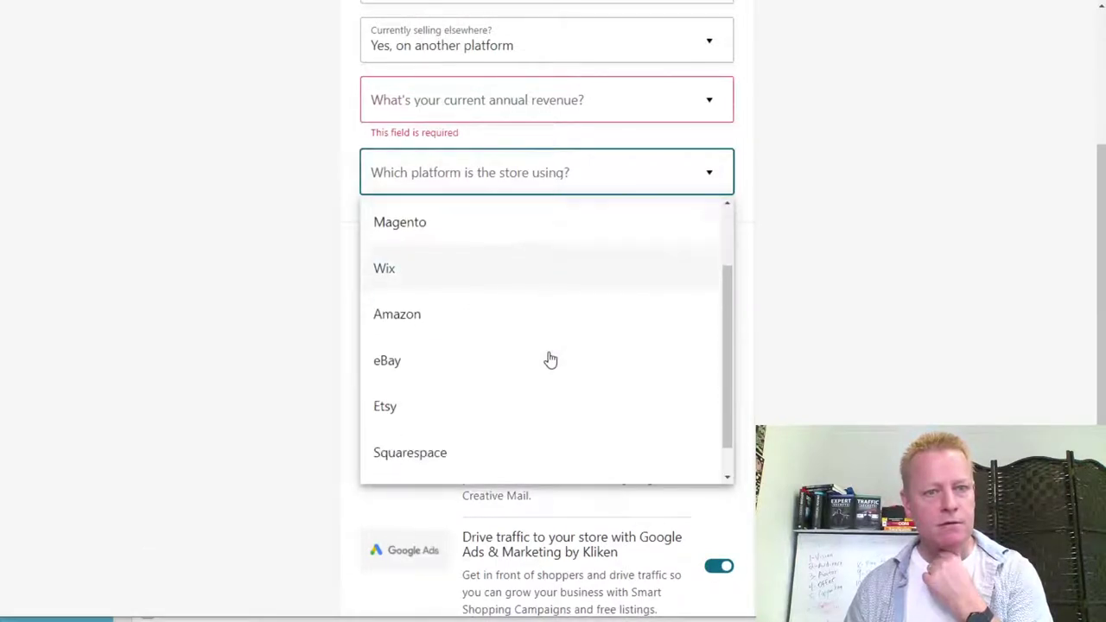
scroll(550, 360, "up", 3)
left_click(855, 283)
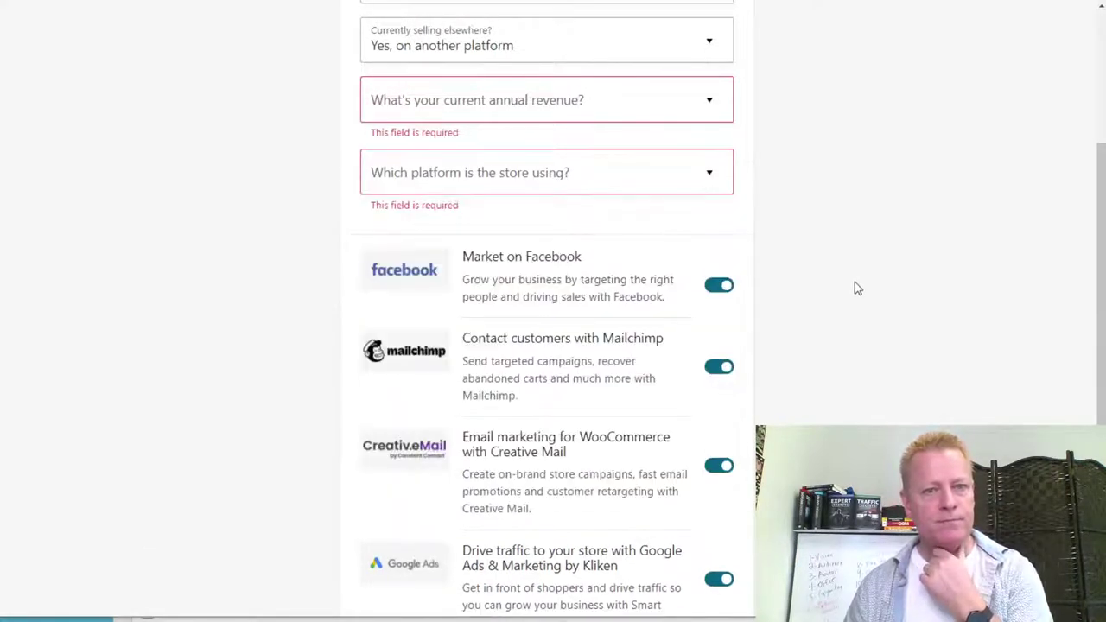
scroll(588, 306, "up", 3)
Change 'Currently selling elsewhere?' to No and continue with the suggested plugins kept on.
left_click(468, 270)
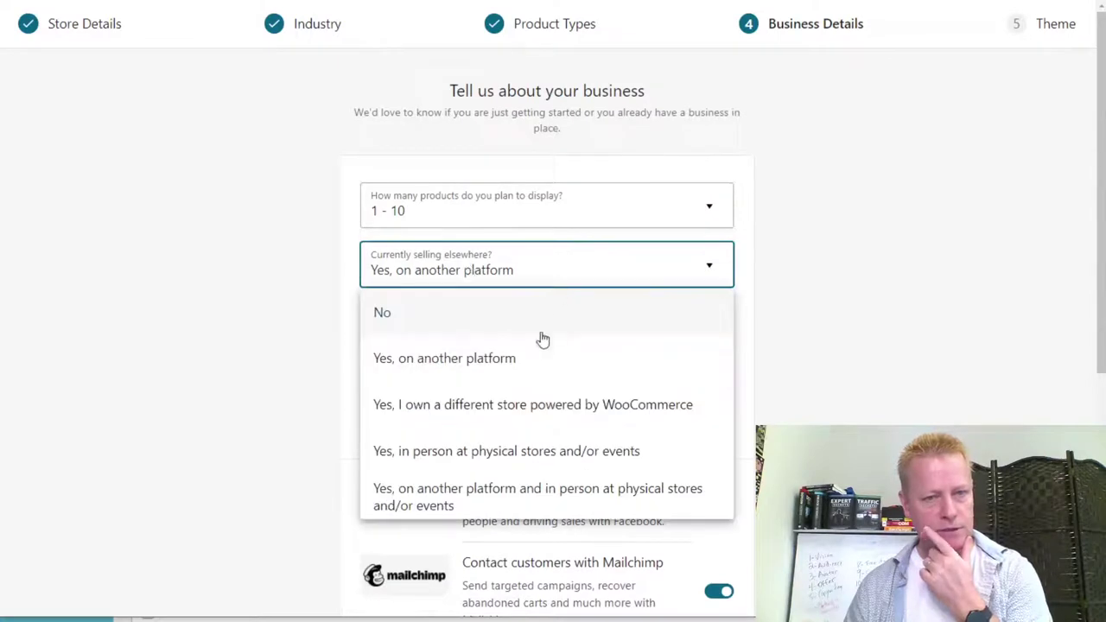
left_click(425, 329)
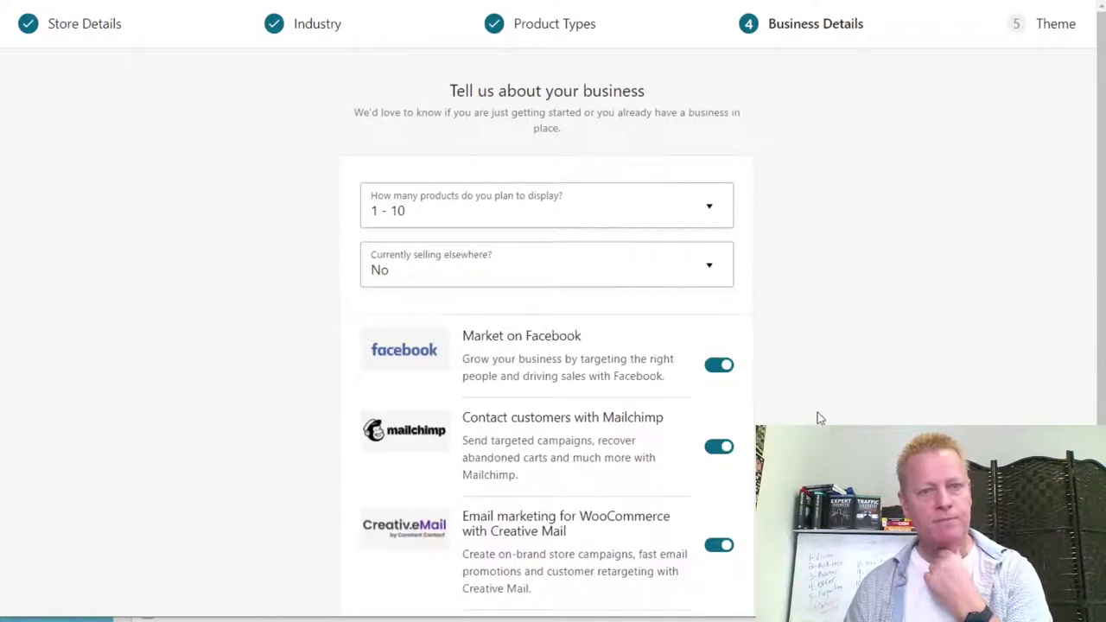
scroll(820, 419, "down", 2)
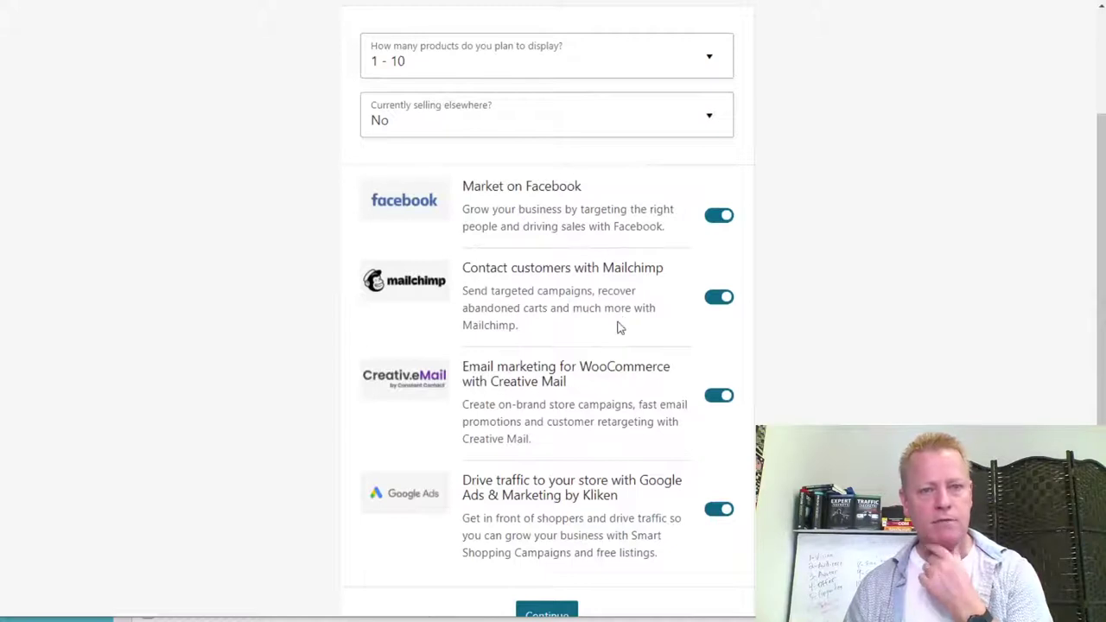
scroll(624, 425, "down", 1)
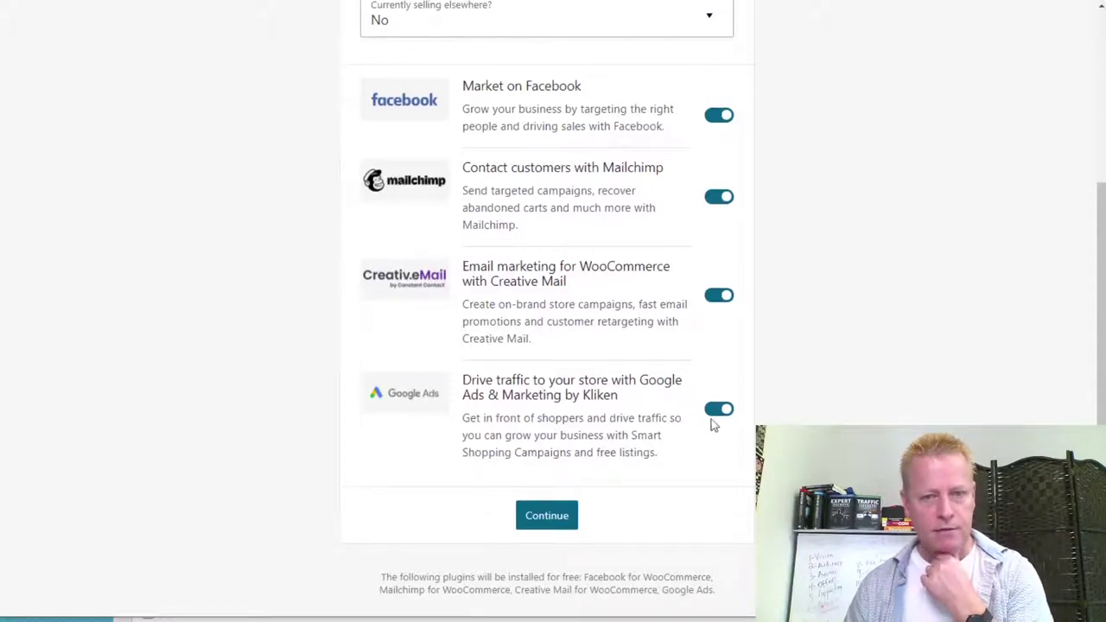
scroll(698, 432, "up", 3)
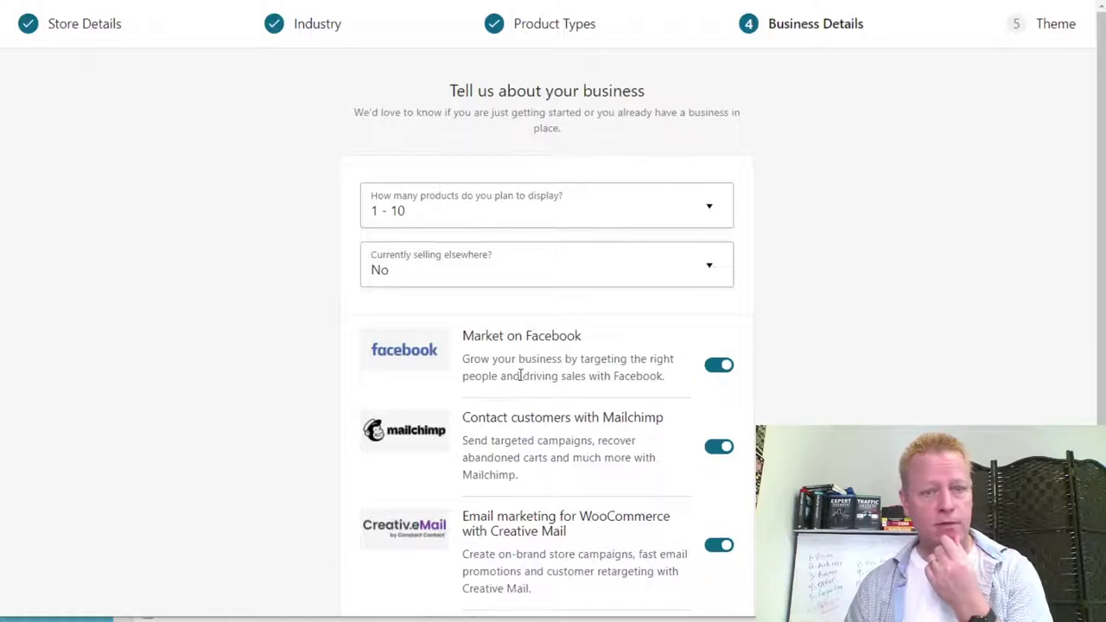
scroll(560, 378, "down", 1)
scroll(588, 397, "down", 2)
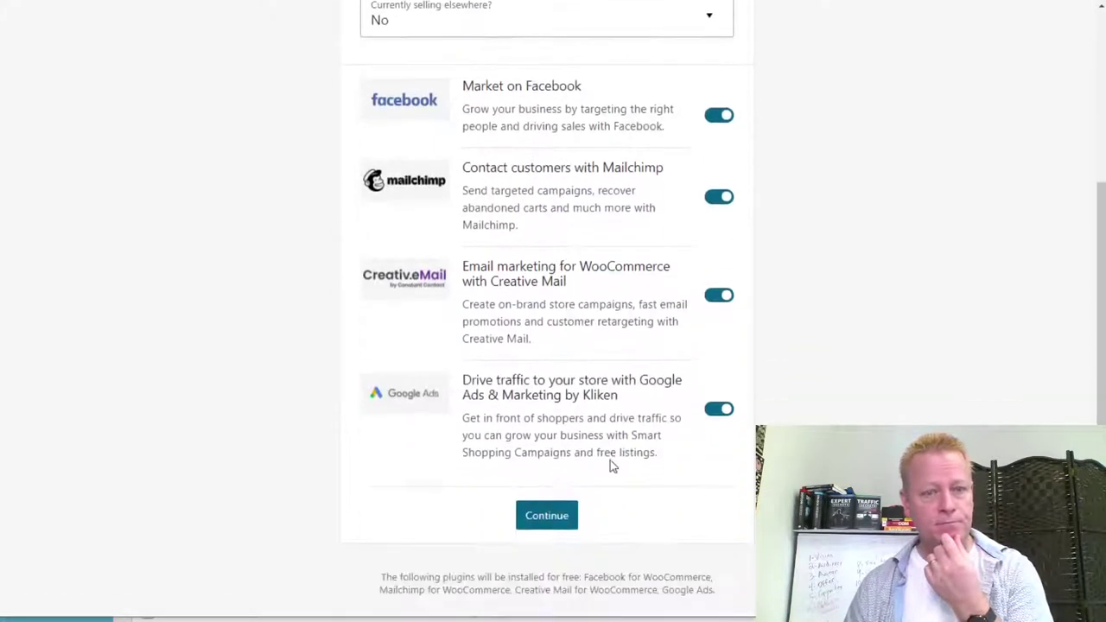
left_click(558, 523)
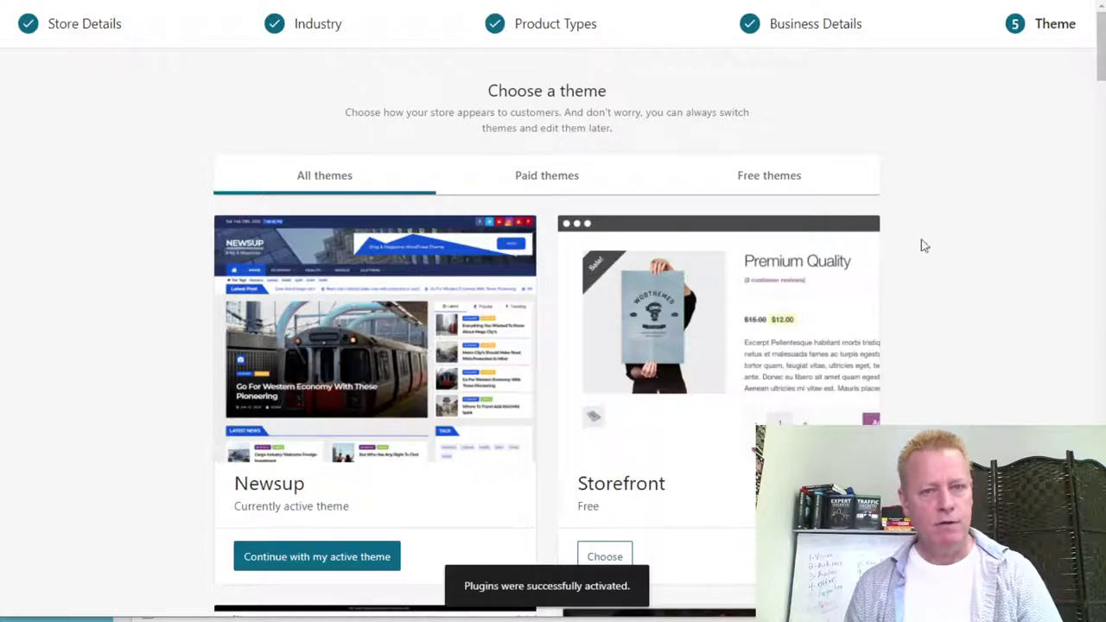
Browse the theme gallery and filter it to free themes.
scroll(985, 270, "down", 3)
scroll(985, 270, "up", 3)
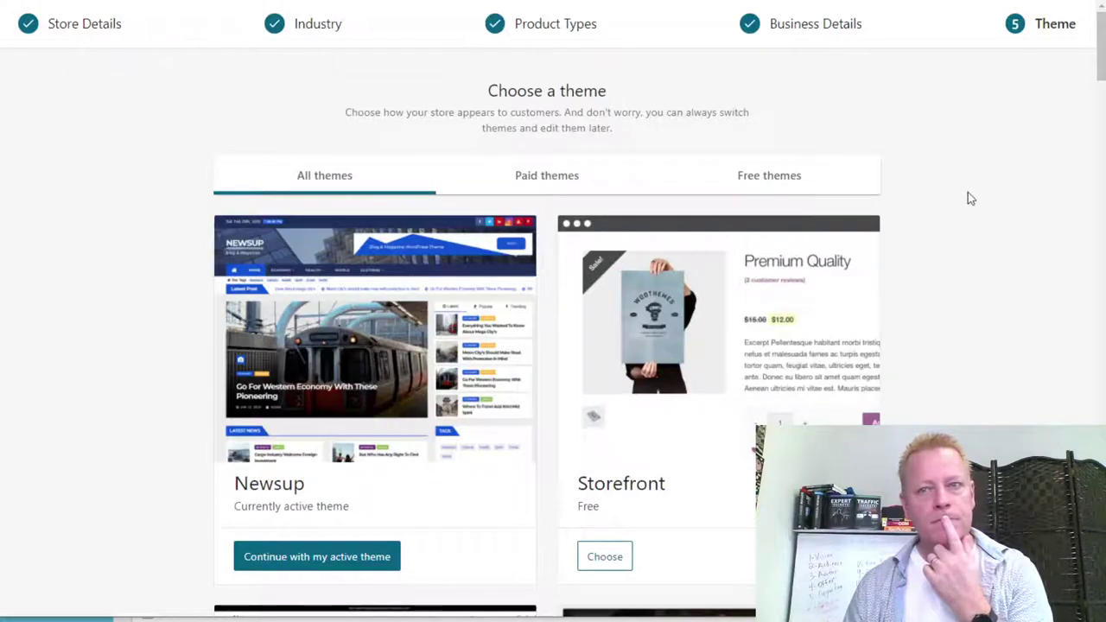
scroll(979, 186, "down", 3)
scroll(979, 186, "down", 4)
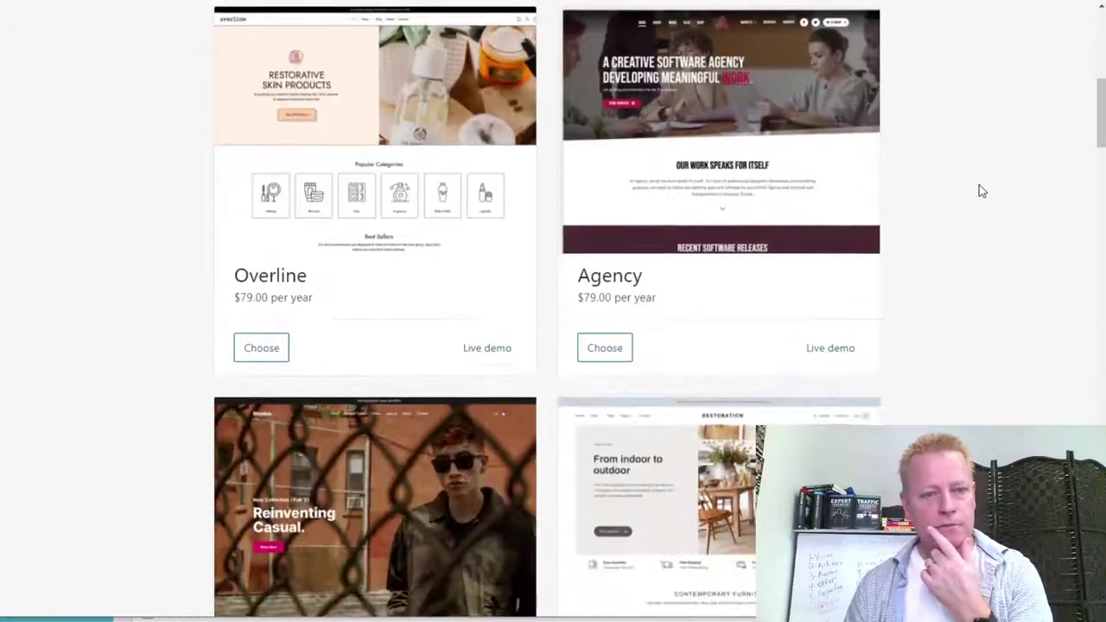
scroll(979, 191, "down", 10)
scroll(979, 191, "up", 15)
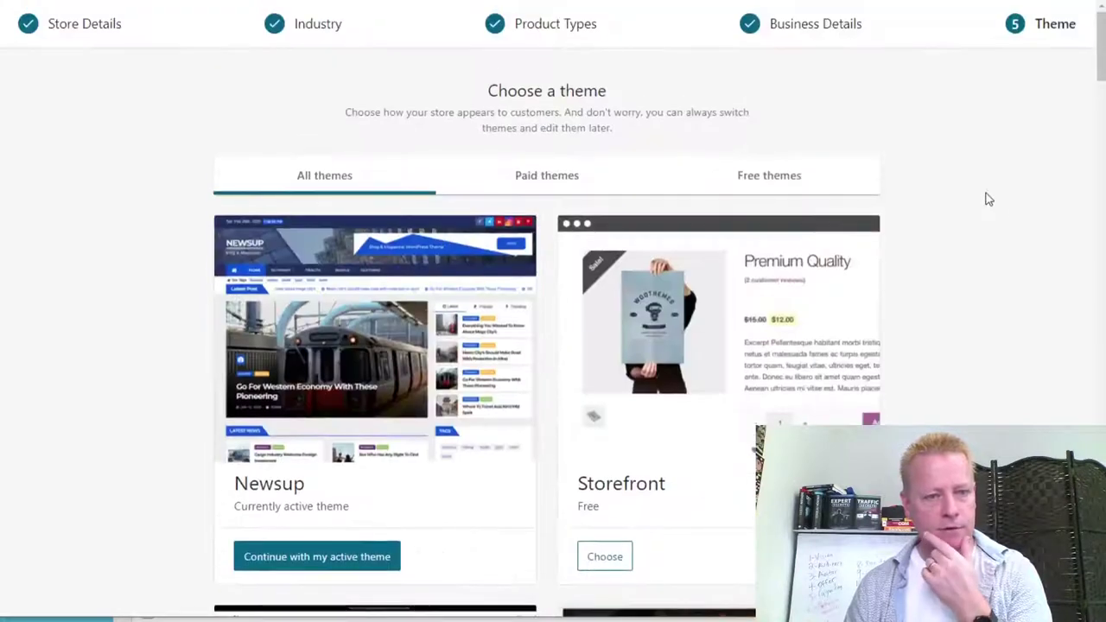
scroll(986, 194, "down", 3)
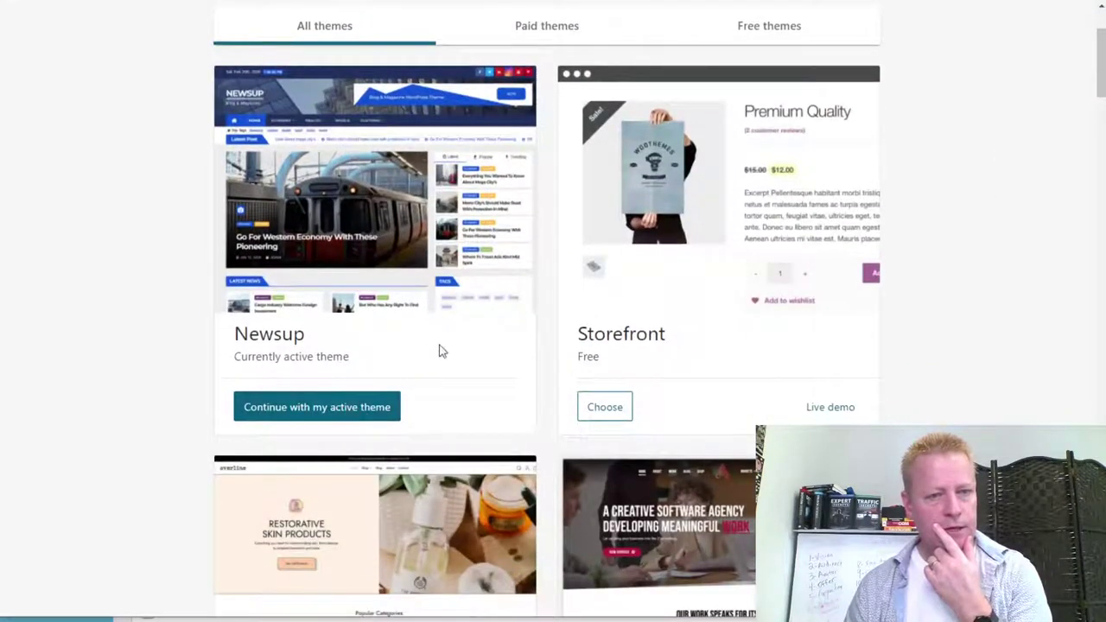
scroll(480, 364, "up", 2)
scroll(479, 358, "down", 4)
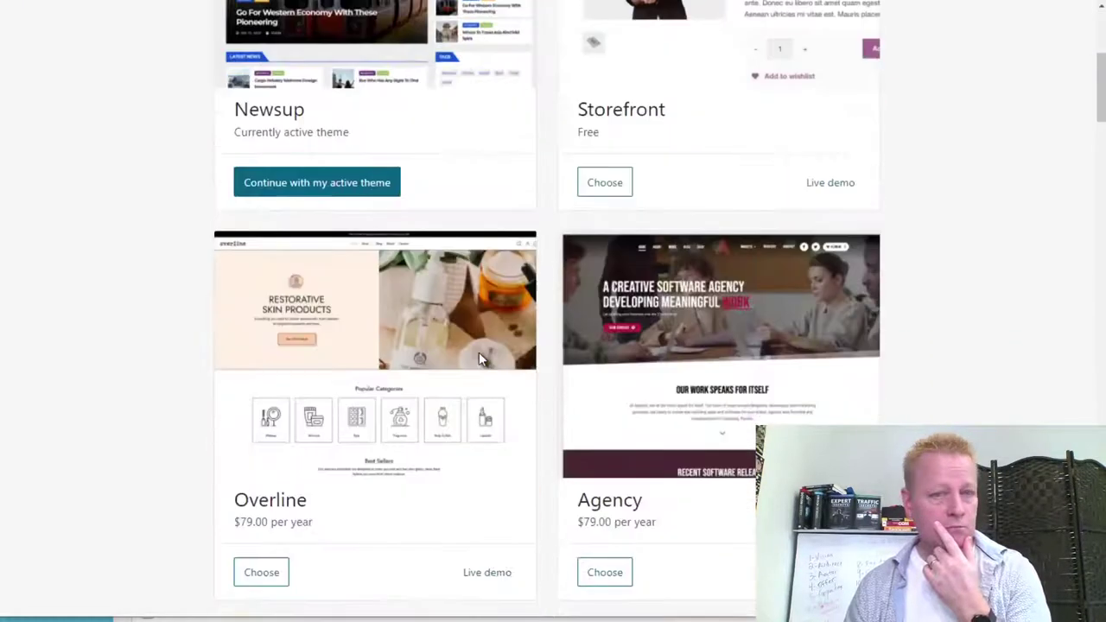
scroll(424, 303, "up", 5)
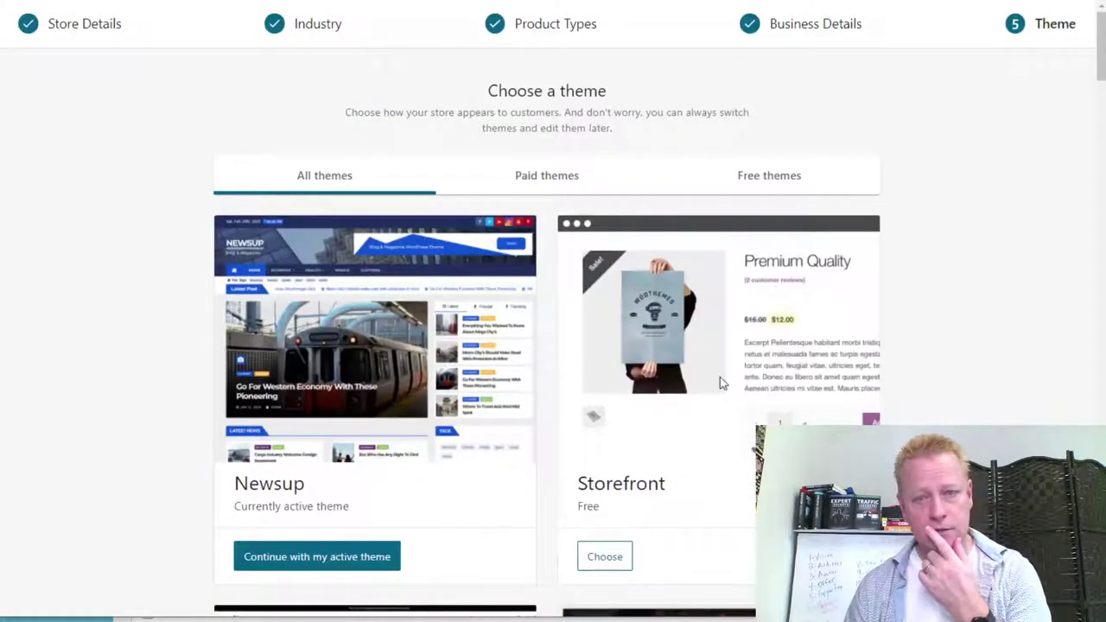
scroll(832, 365, "down", 3)
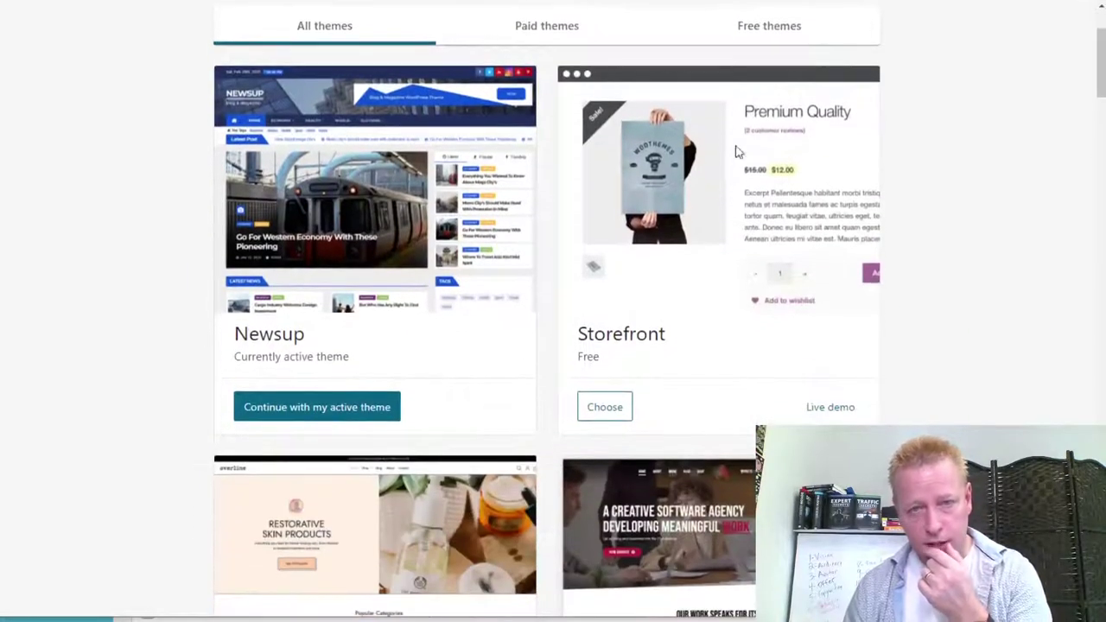
left_click(761, 27)
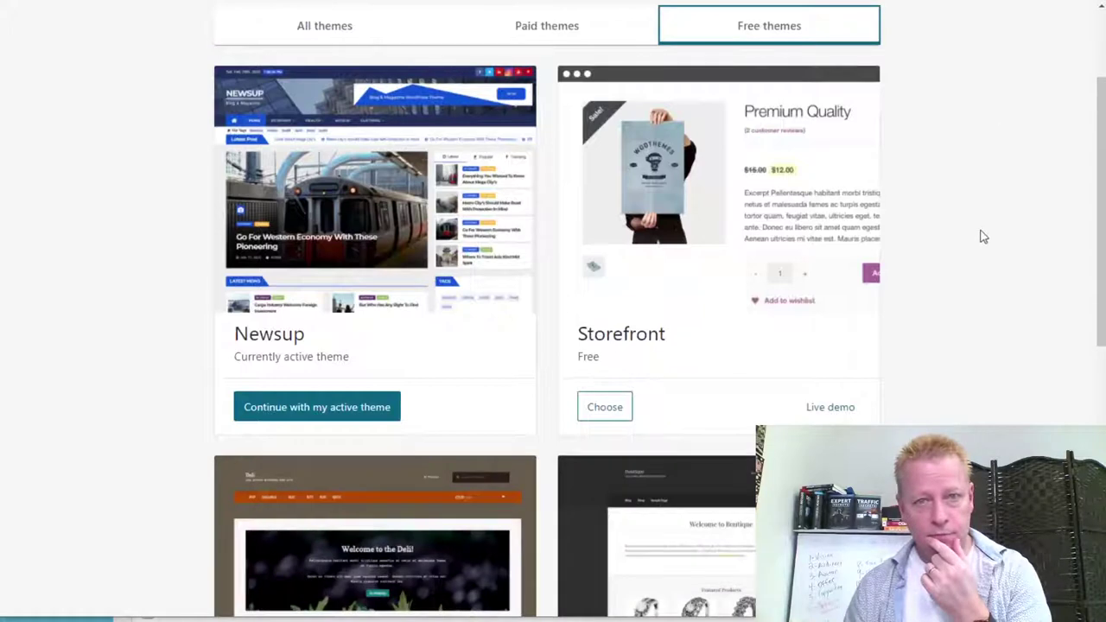
Keep the active Newsup theme with 'Continue with my active theme'.
scroll(995, 264, "down", 6)
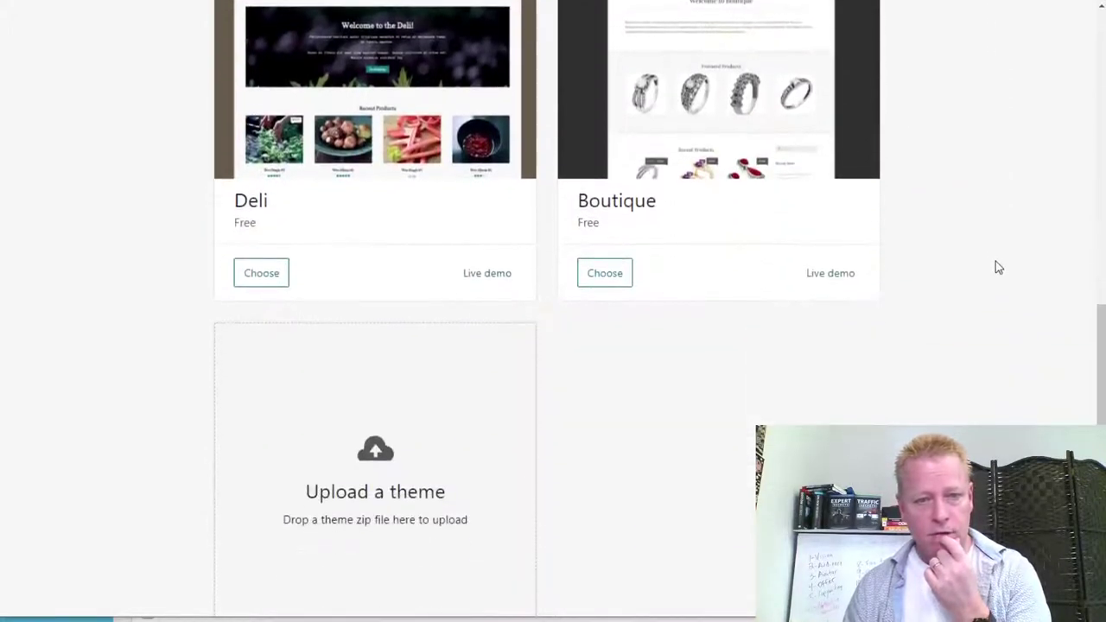
scroll(821, 346, "up", 3)
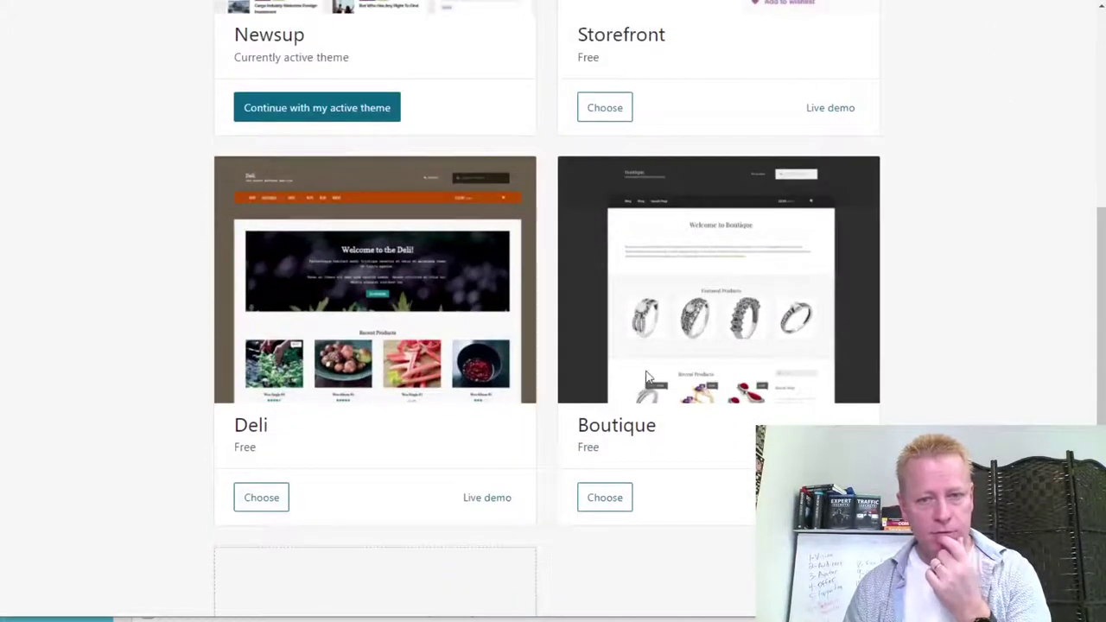
scroll(649, 346, "up", 2)
scroll(657, 259, "up", 1)
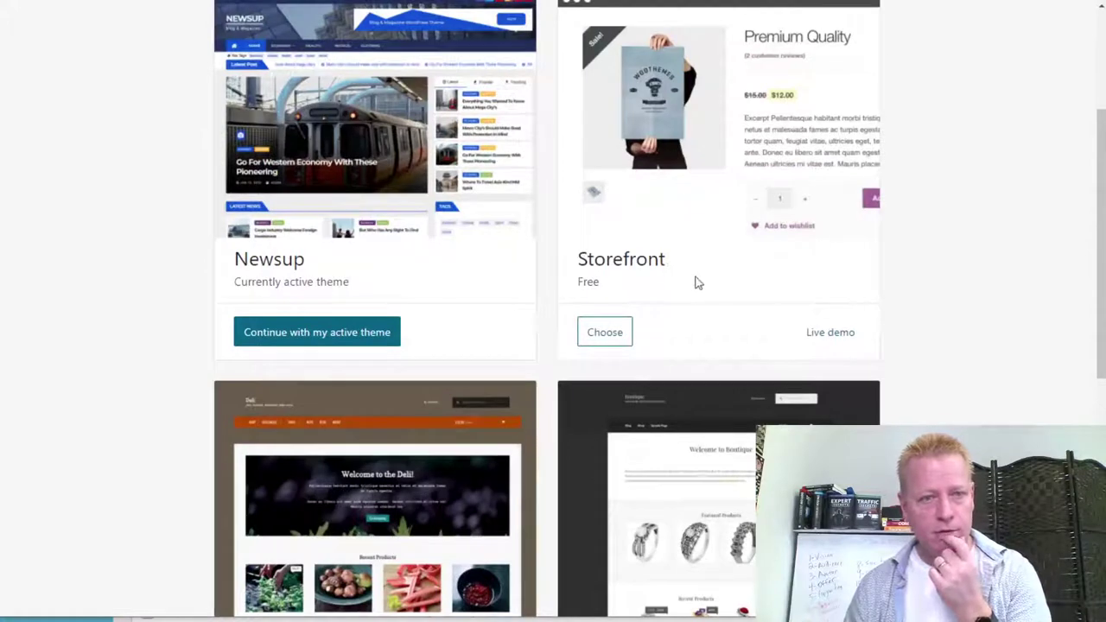
scroll(699, 282, "up", 3)
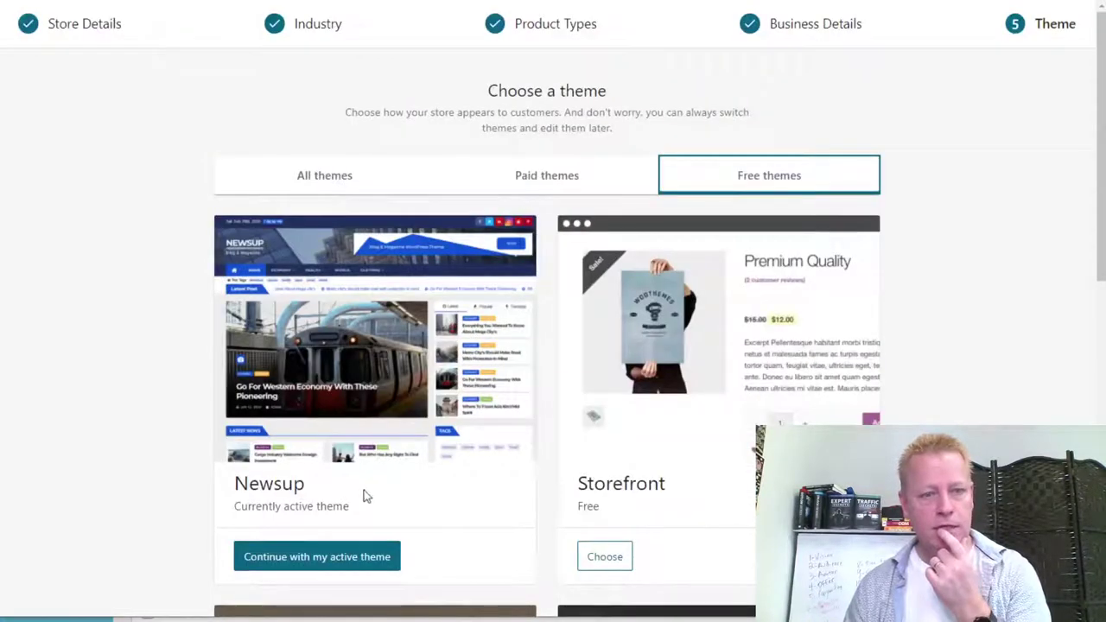
left_click(348, 558)
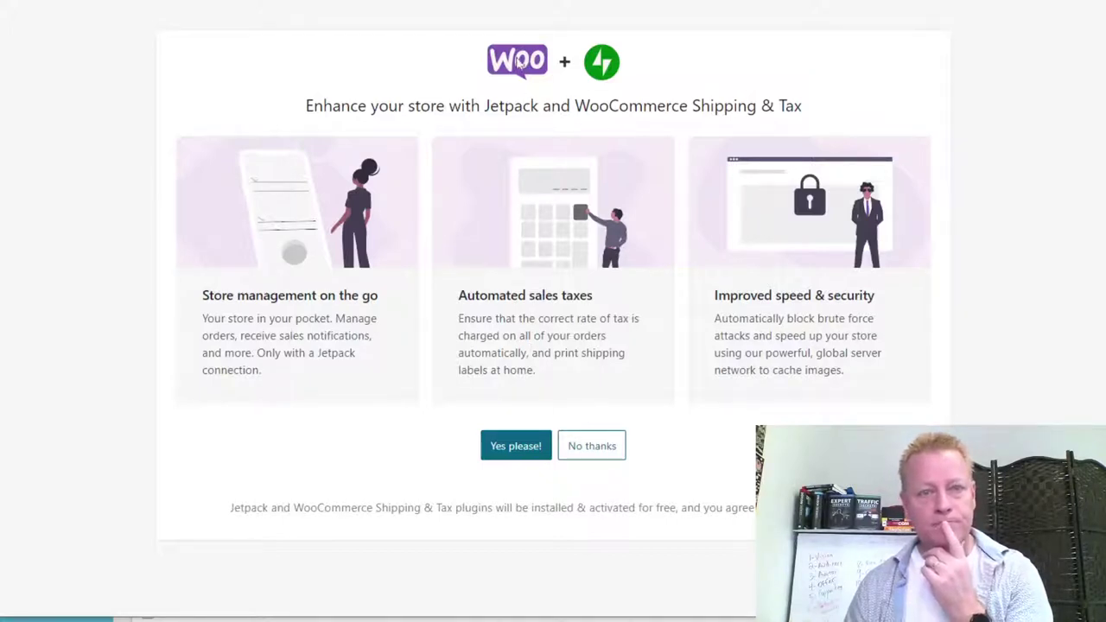
Answer 'No thanks' to installing Jetpack and WooCommerce Shipping & Tax.
left_click(595, 457)
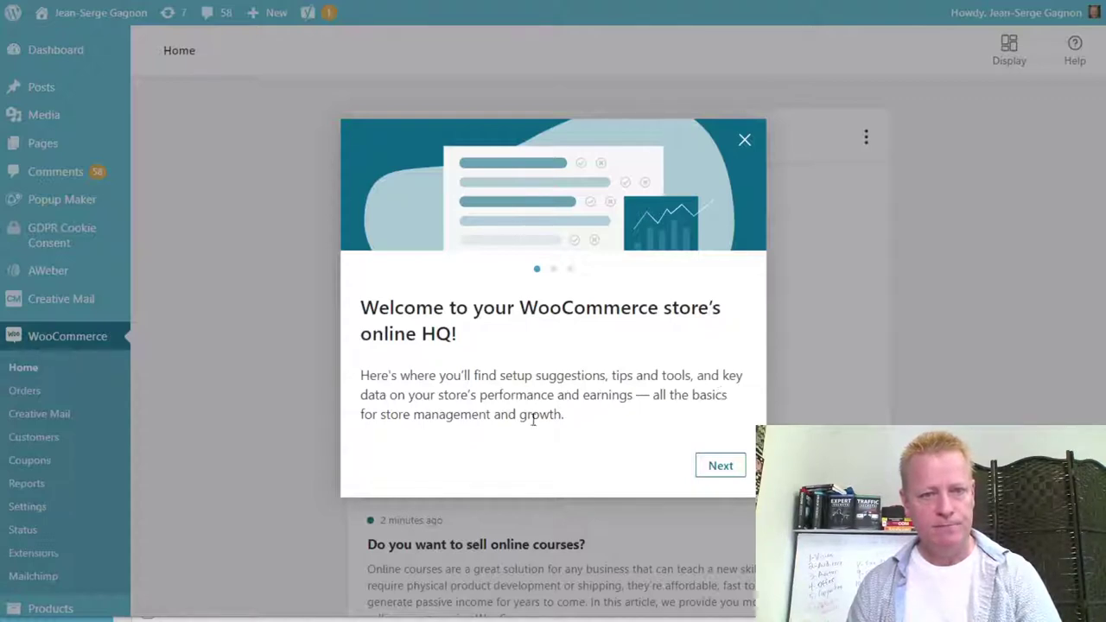
Page through the three welcome tour slides and close it with 'Let's go'.
left_click(724, 466)
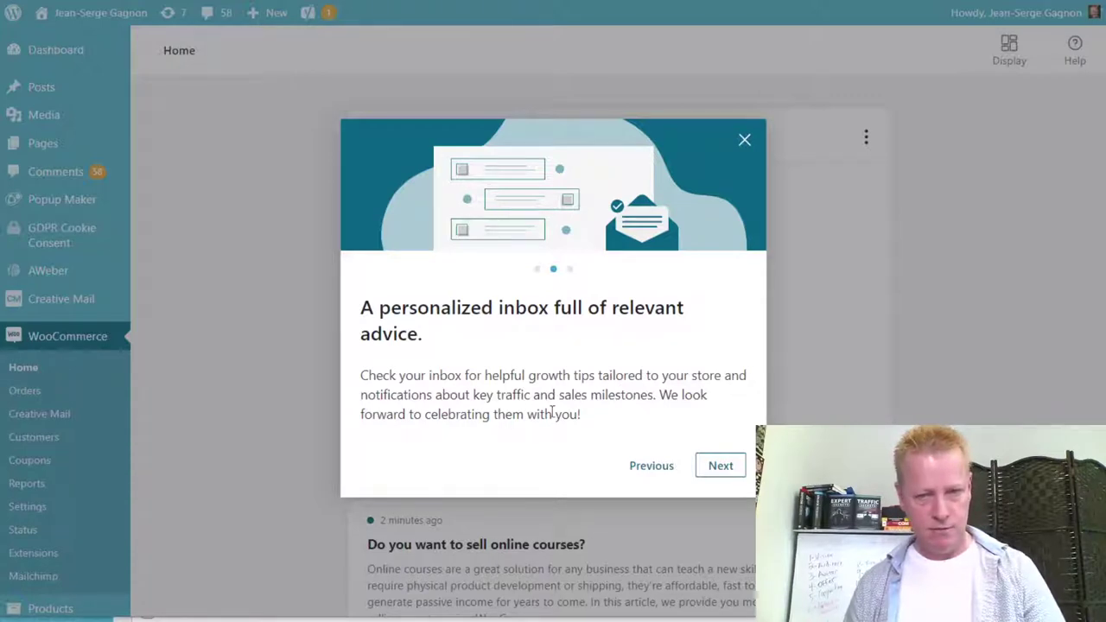
left_click(719, 467)
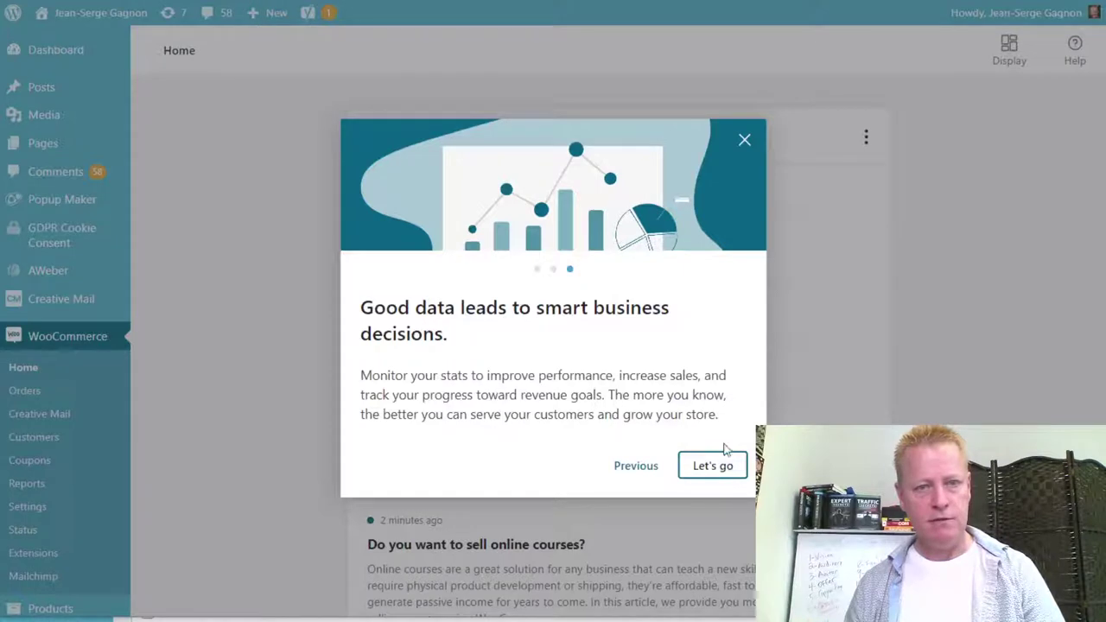
left_click(714, 467)
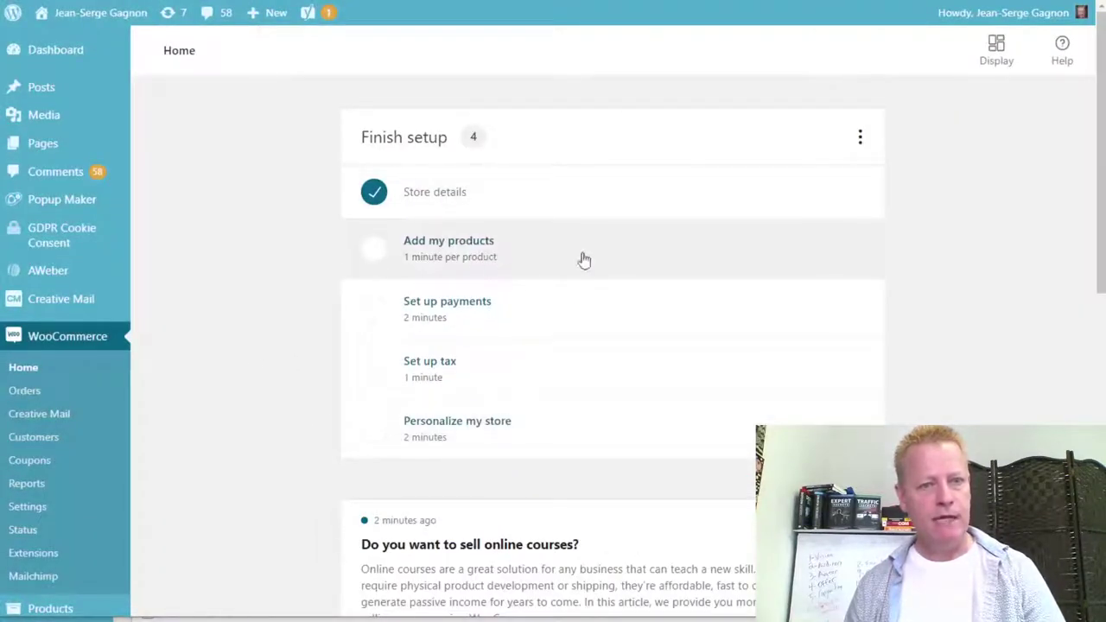
Create a product from the Digital product template and place the cursor in its title.
left_click(485, 261)
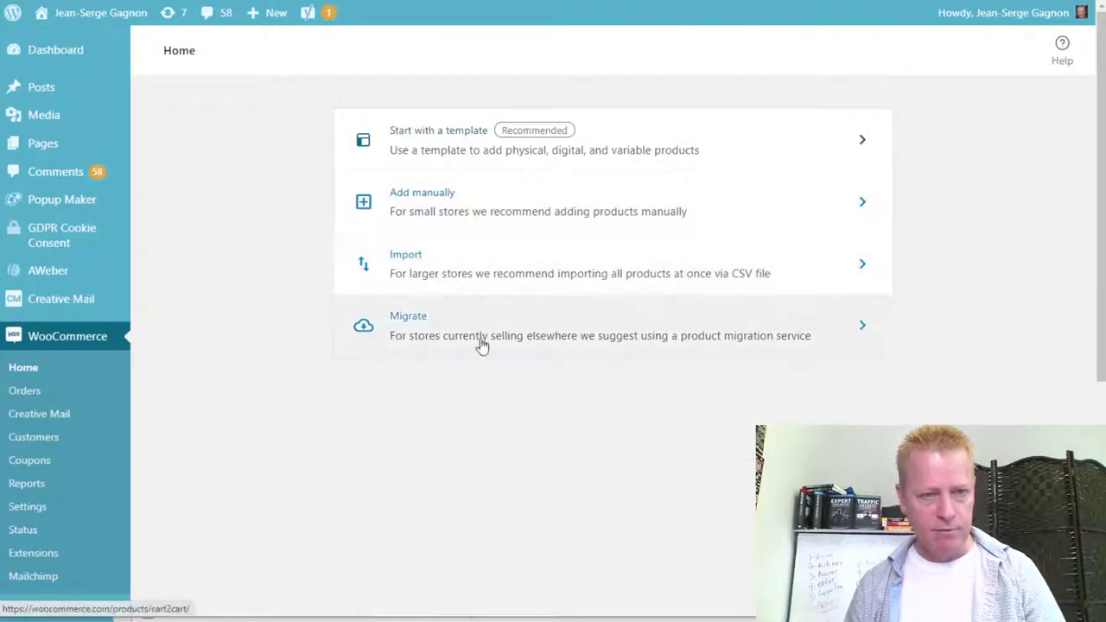
left_click(700, 152)
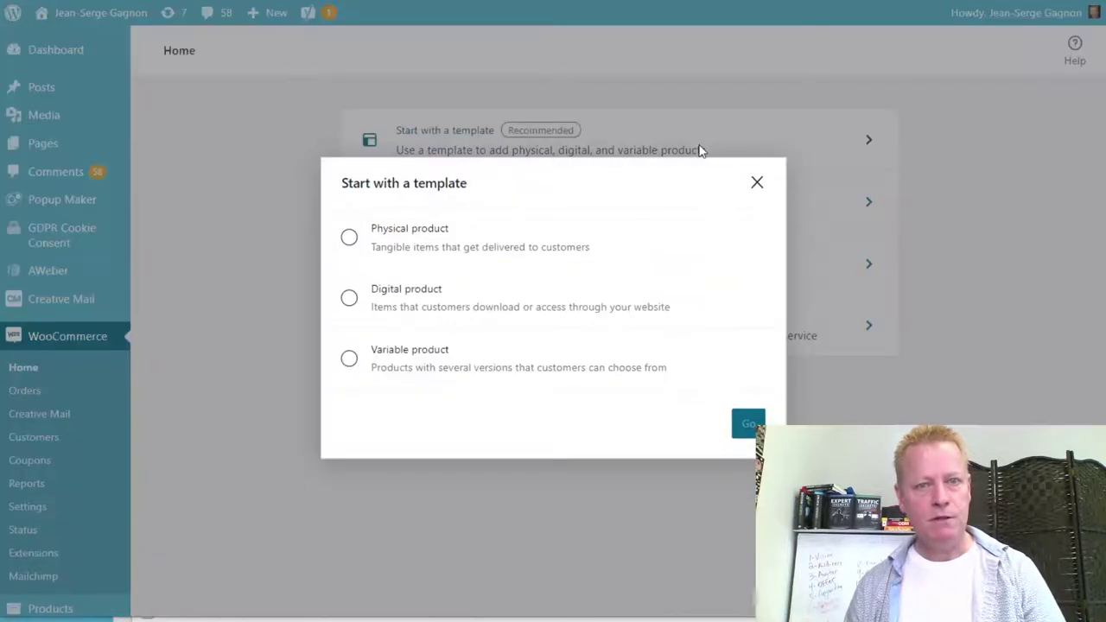
left_click(349, 299)
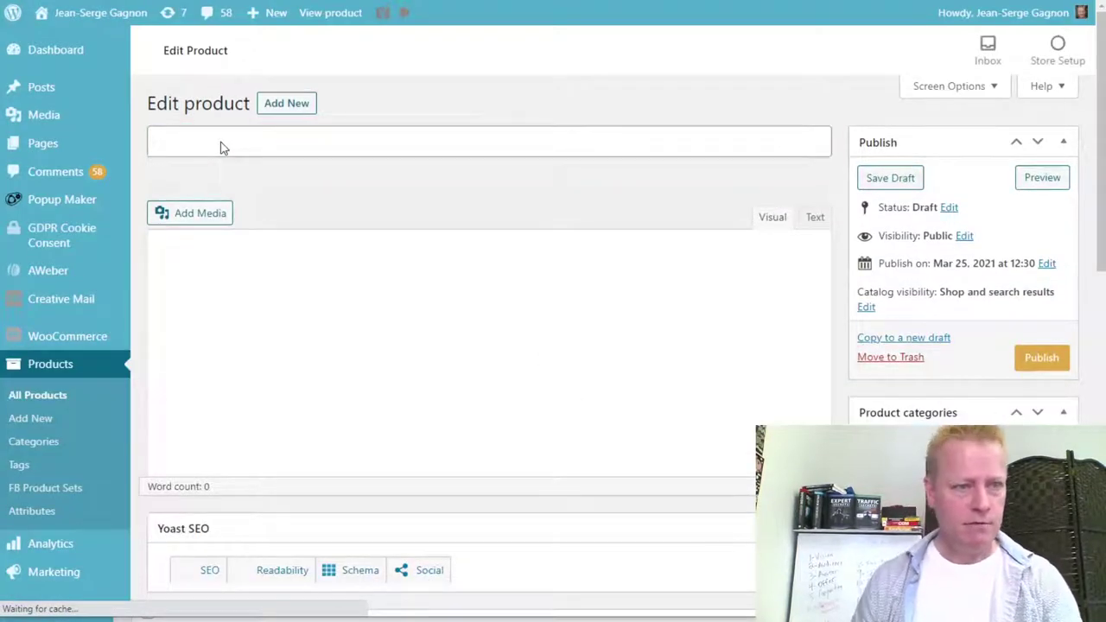
left_click(300, 138)
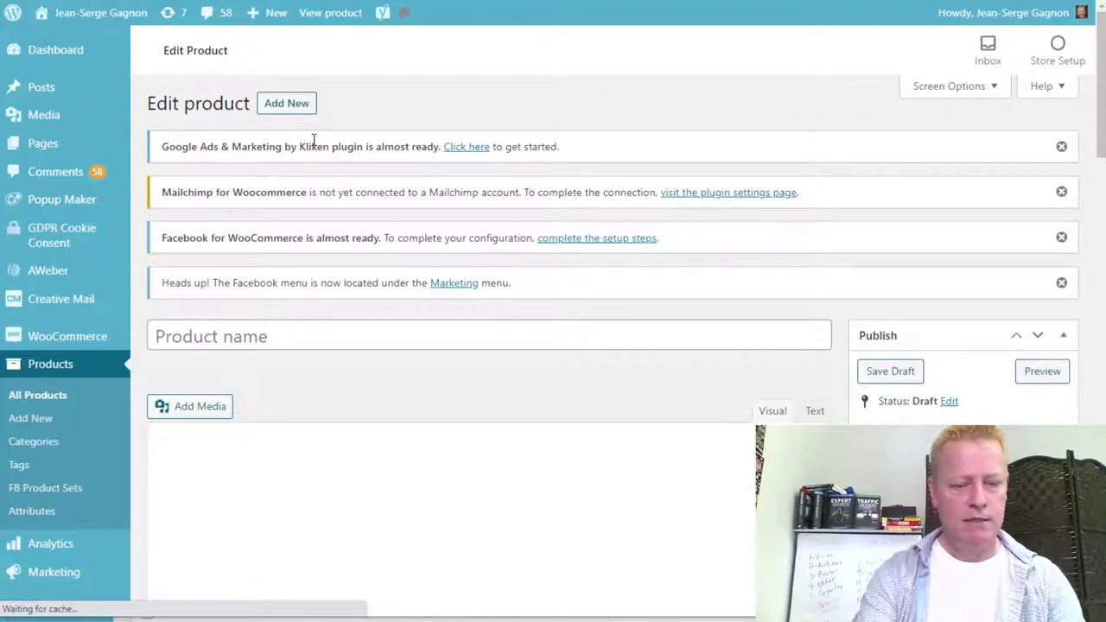
Title the product 'TikTok Masters Course'.
scroll(314, 140, "down", 3)
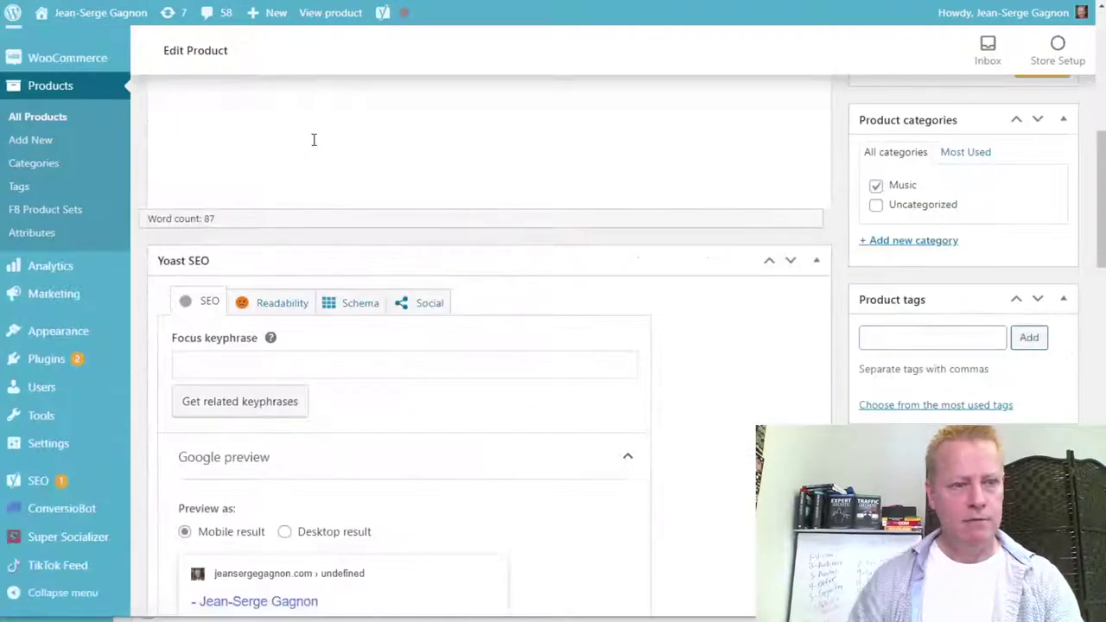
scroll(505, 166, "up", 5)
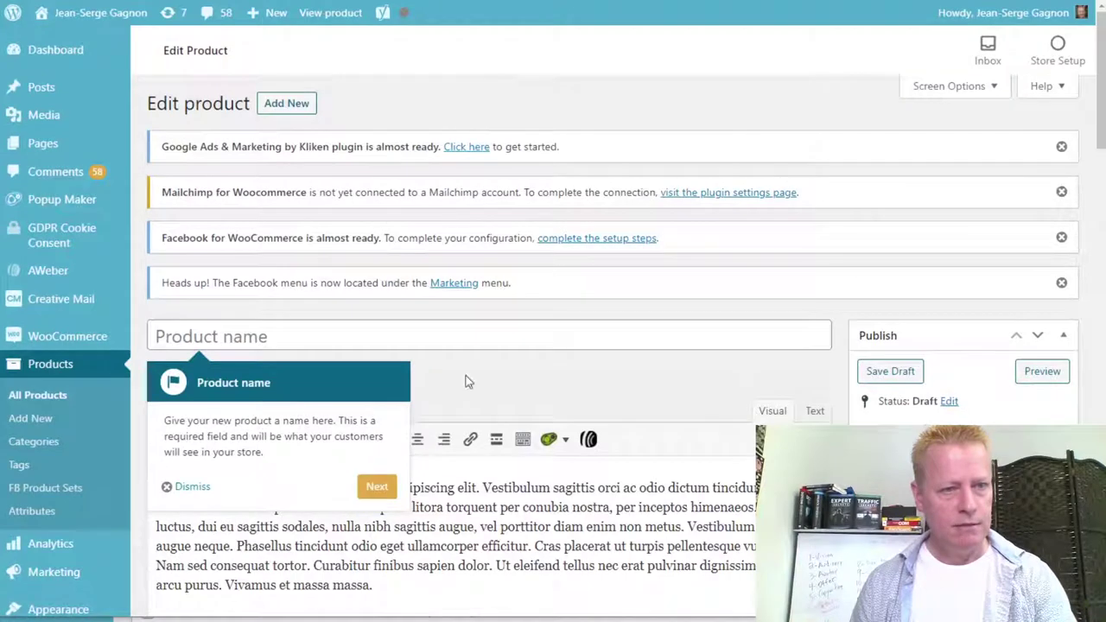
left_click(293, 339)
type("T")
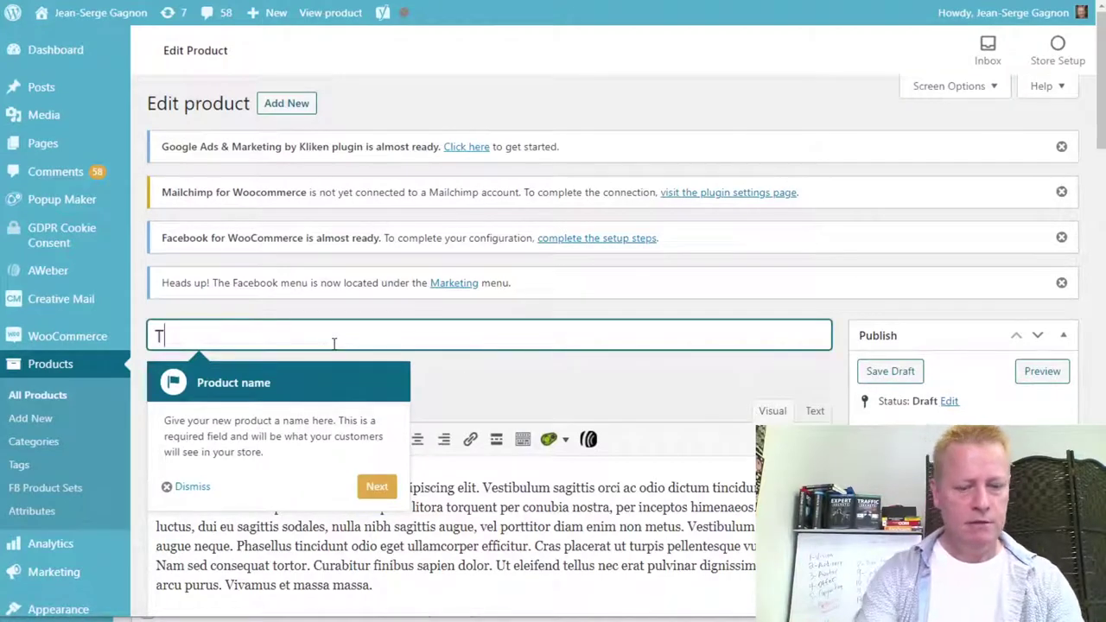
type("ikTok Masters Course")
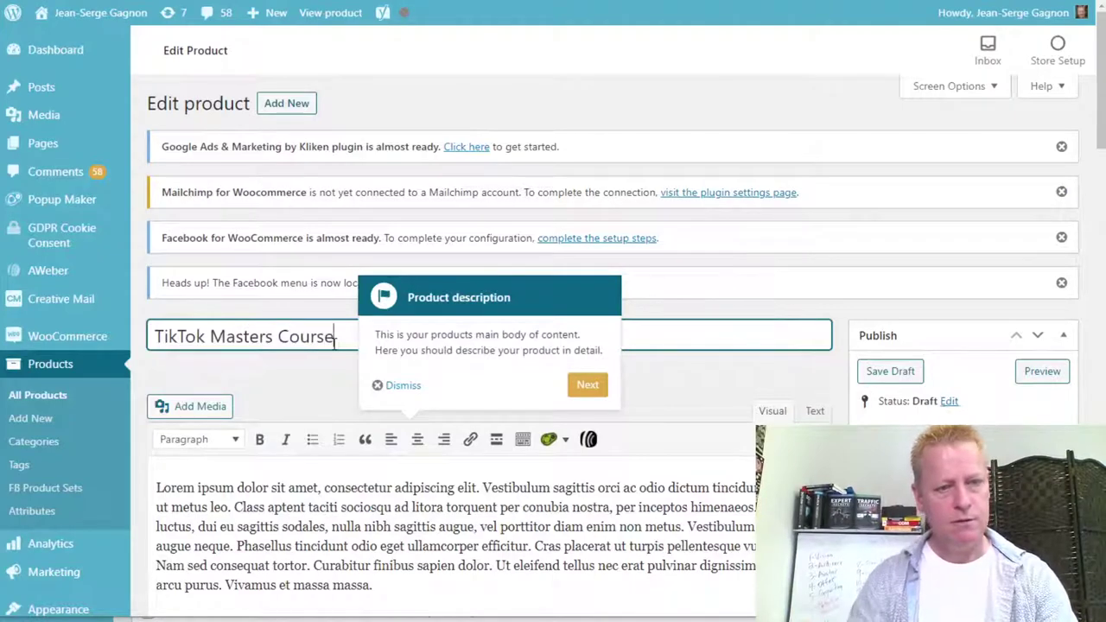
Delete the Lorem ipsum placeholder description and open a new browser tab.
scroll(515, 479, "down", 3)
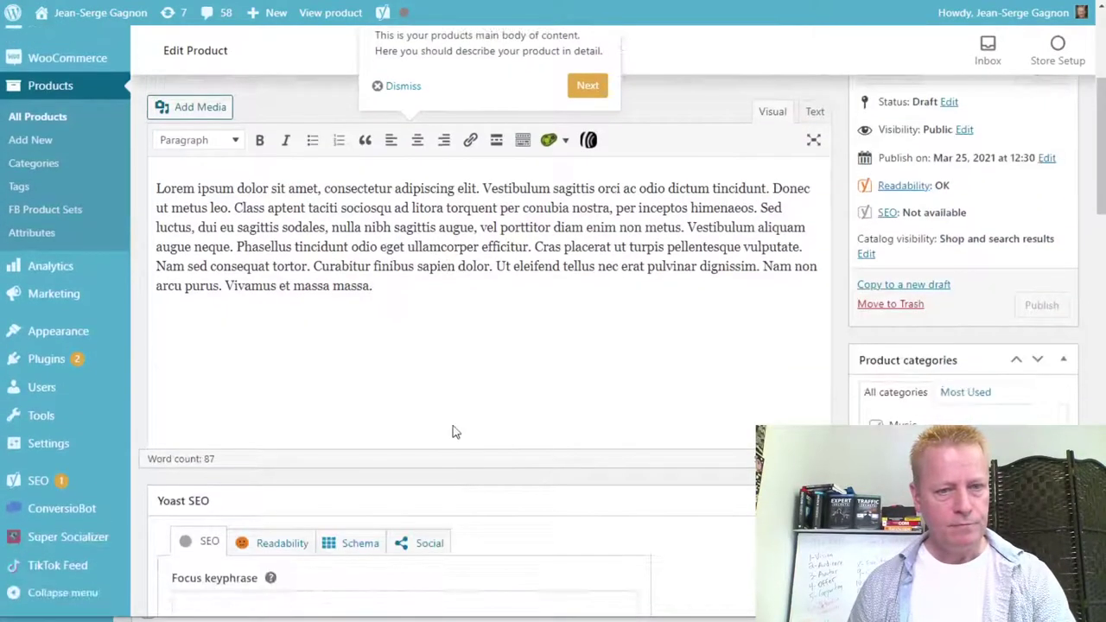
left_click_drag(435, 328, 145, 178)
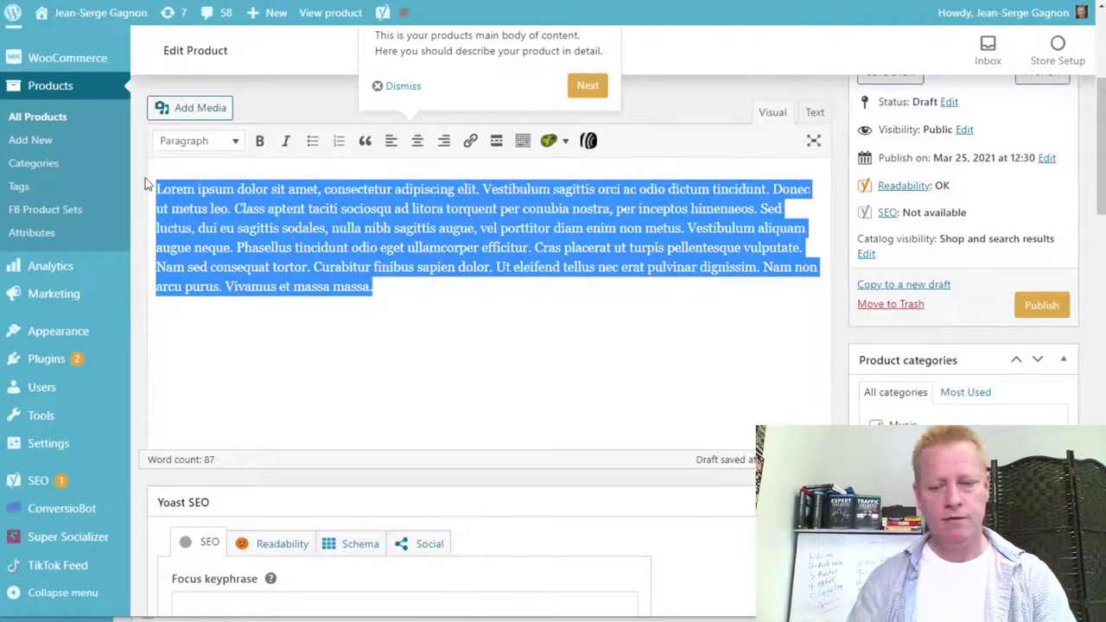
key("BackSpace")
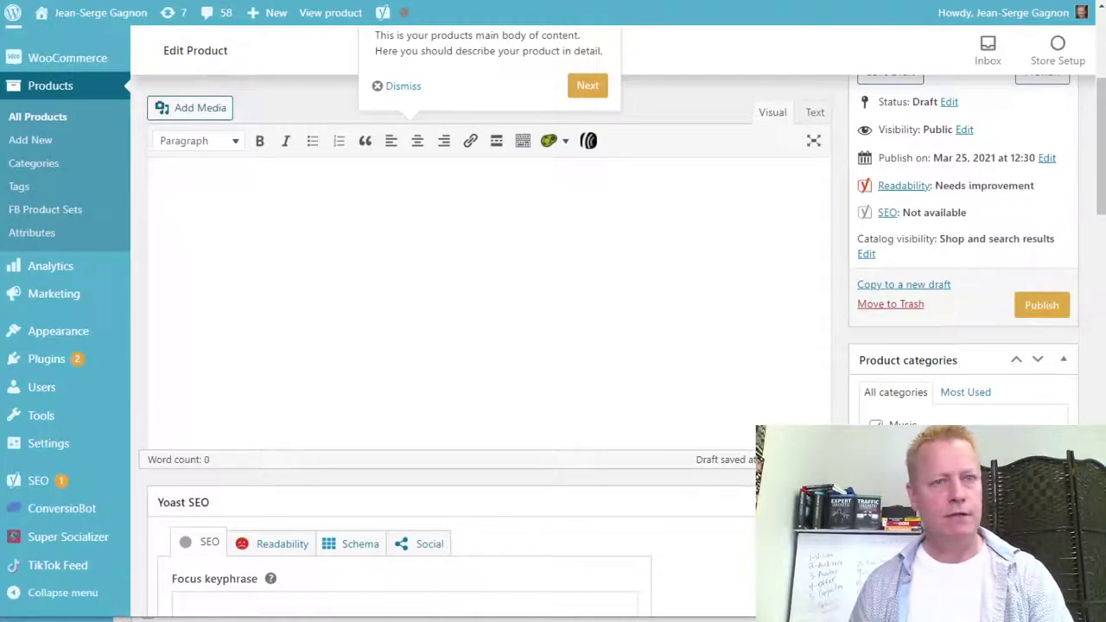
key("ctrl+t")
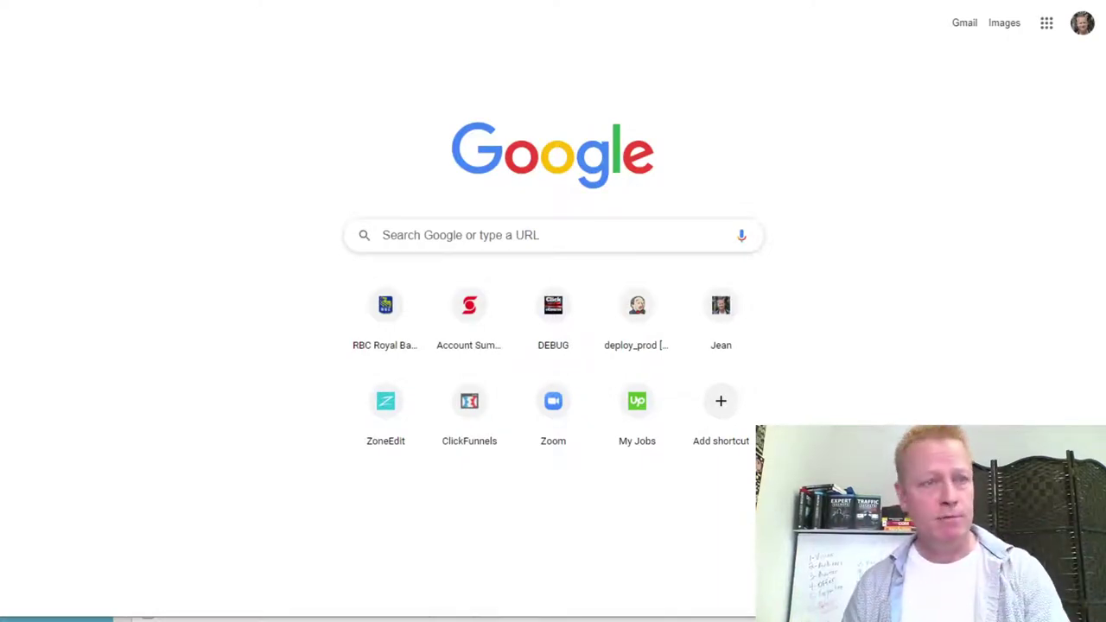
Go to the Click eCourse website and sign in with the linked social account.
type("click")
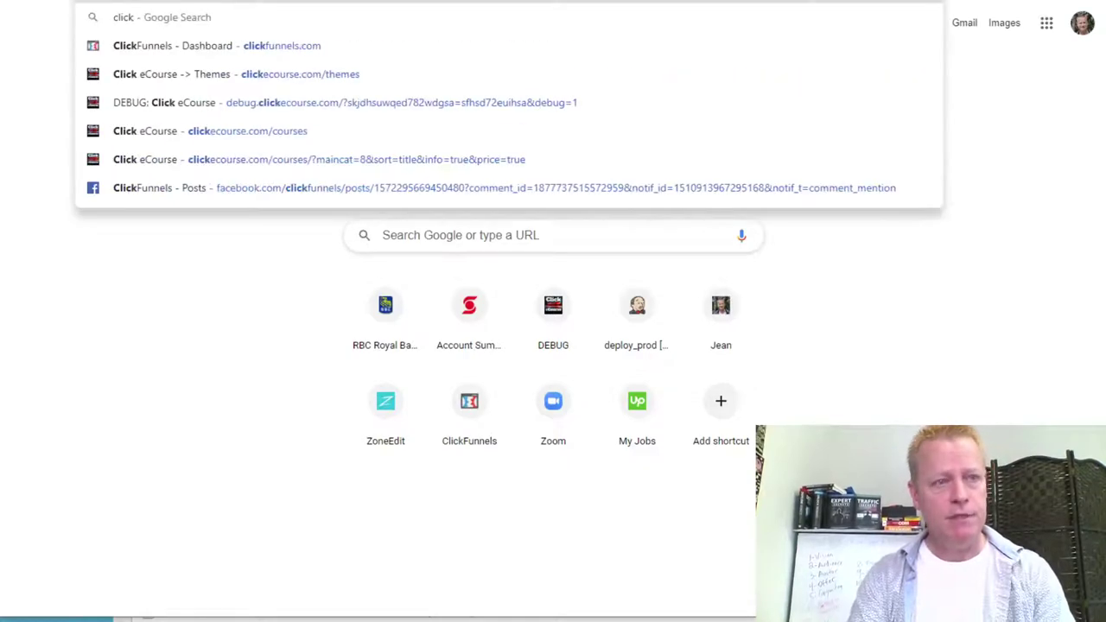
key("Return")
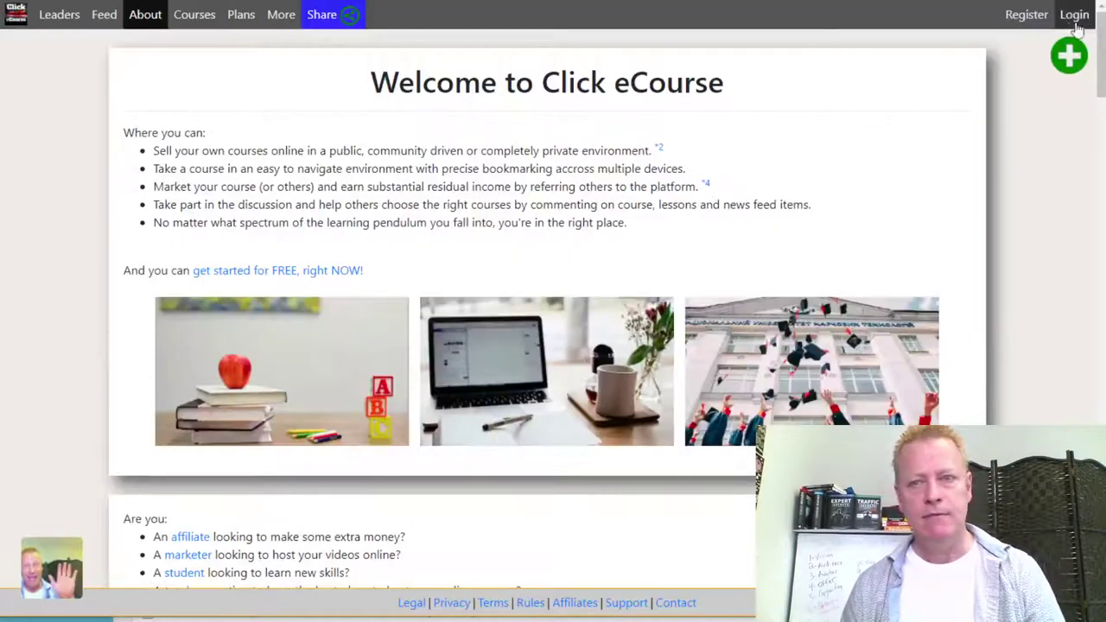
left_click(1073, 17)
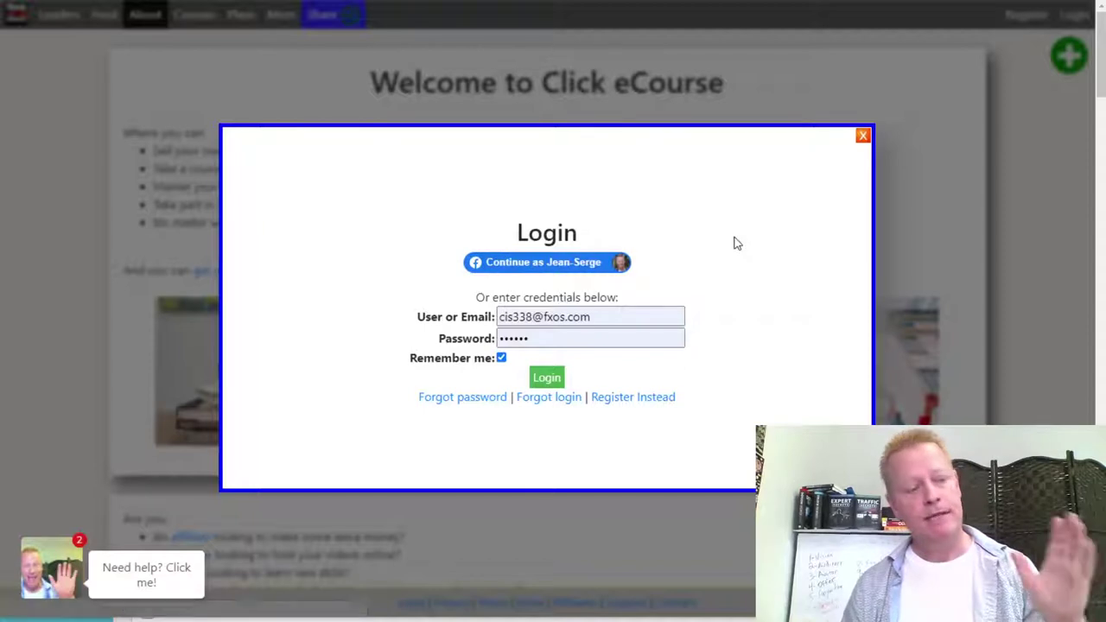
left_click(590, 262)
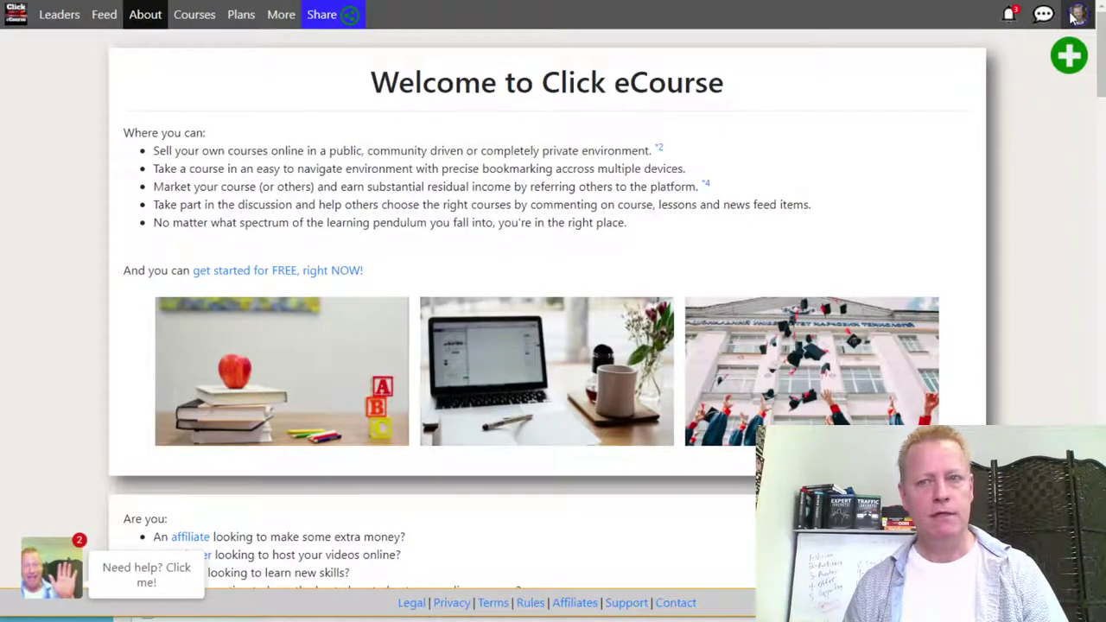
Copy the TikTok Masters Course description from Courses, then return to the product description field.
left_click(1080, 18)
left_click(931, 112)
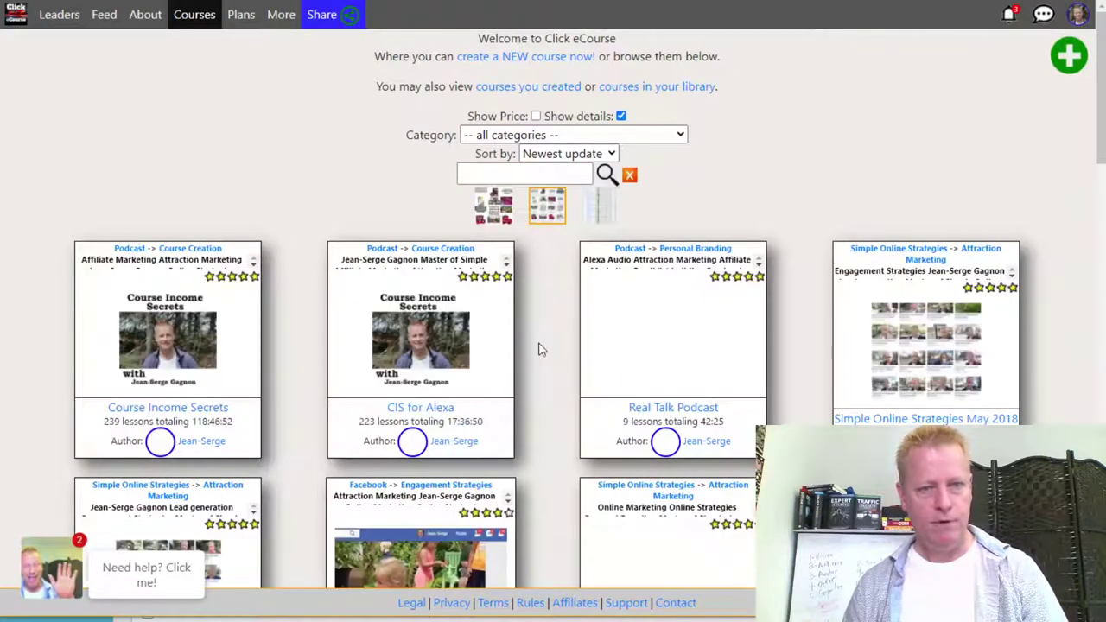
scroll(542, 340, "down", 3)
scroll(542, 346, "down", 3)
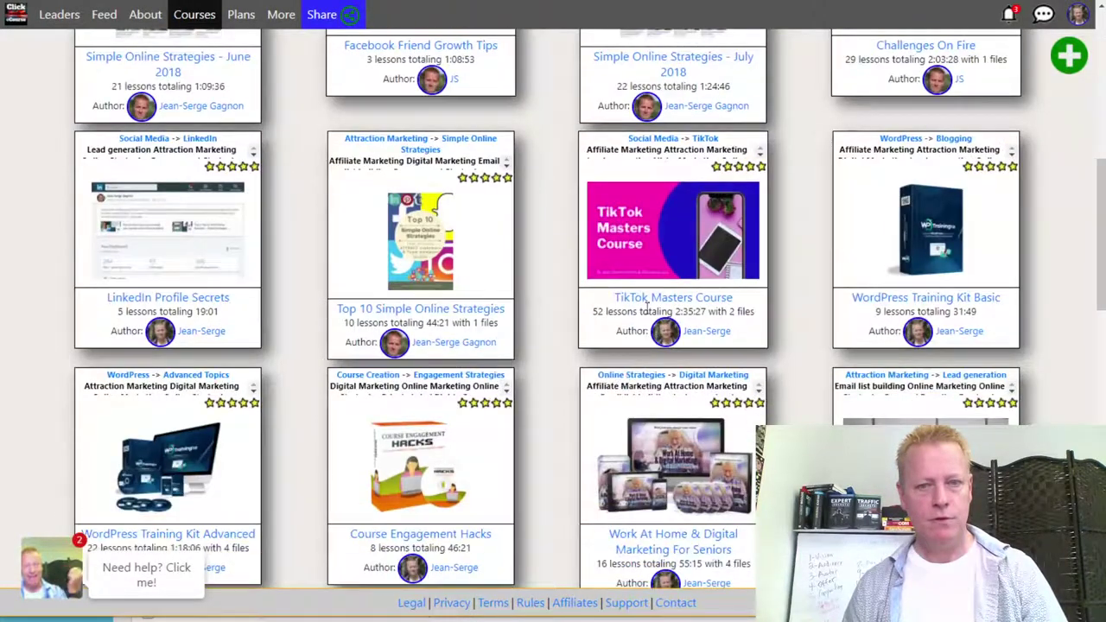
left_click(784, 250)
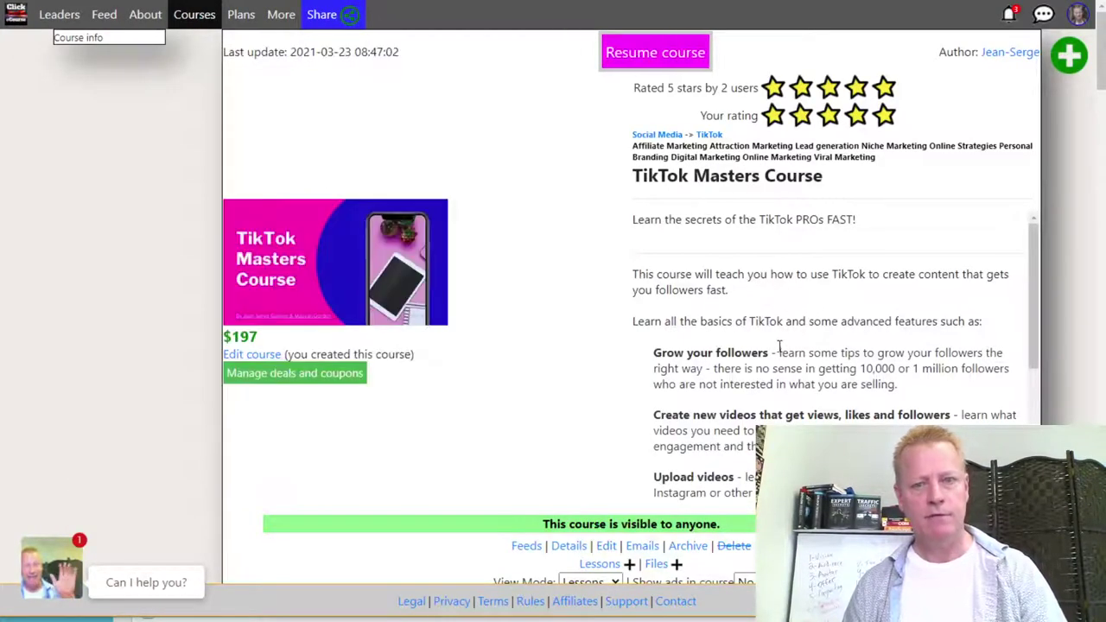
scroll(780, 348, "down", 2)
scroll(765, 316, "up", 2)
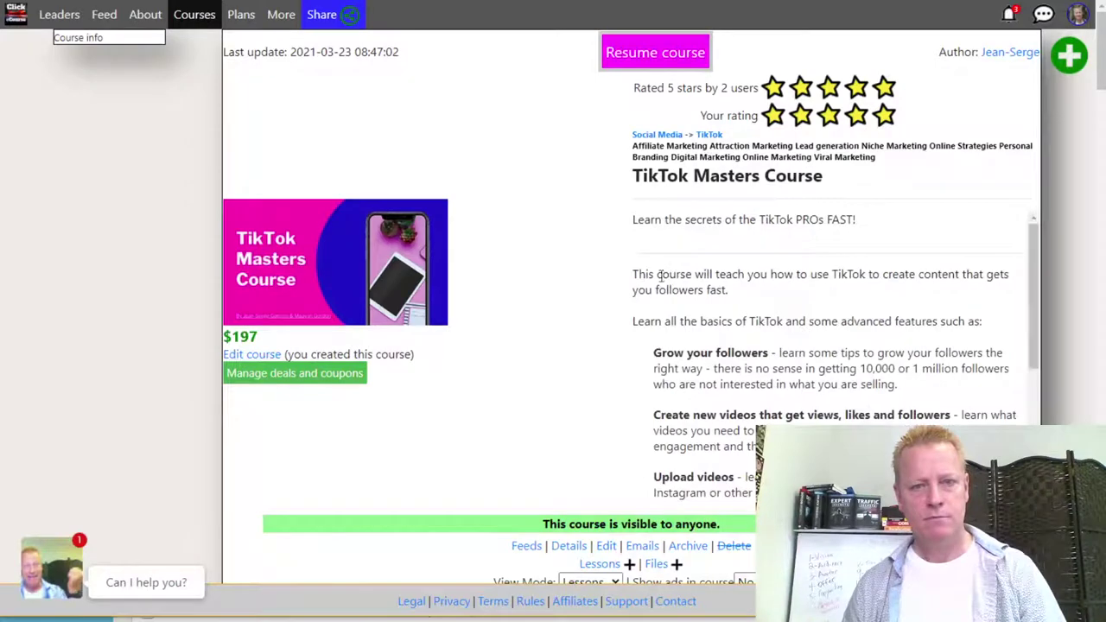
left_click_drag(636, 273, 743, 515)
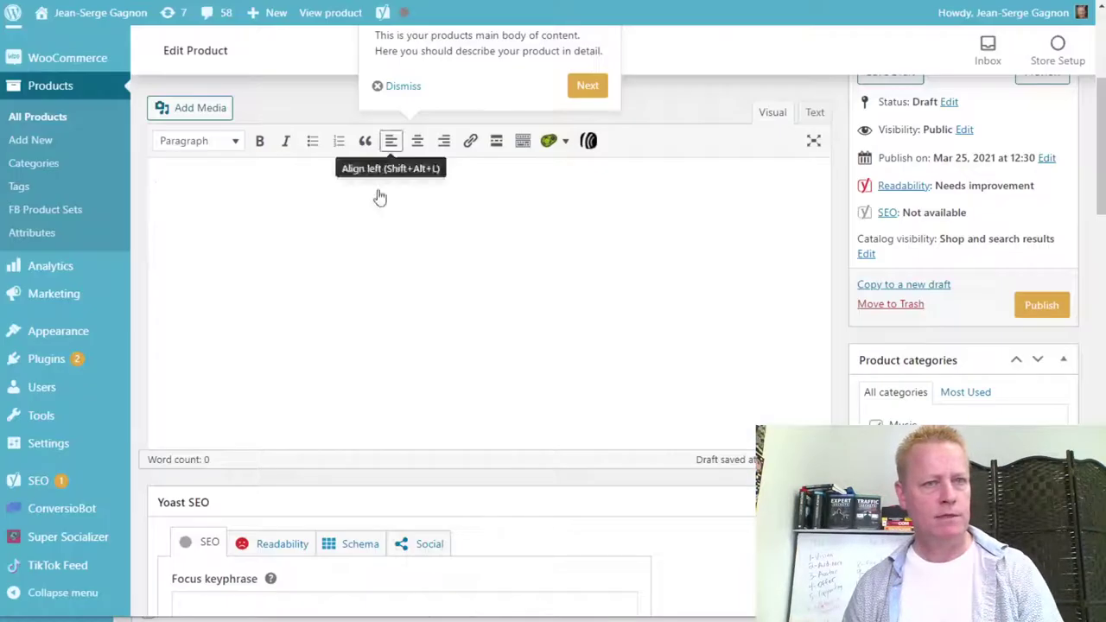
left_click(343, 211)
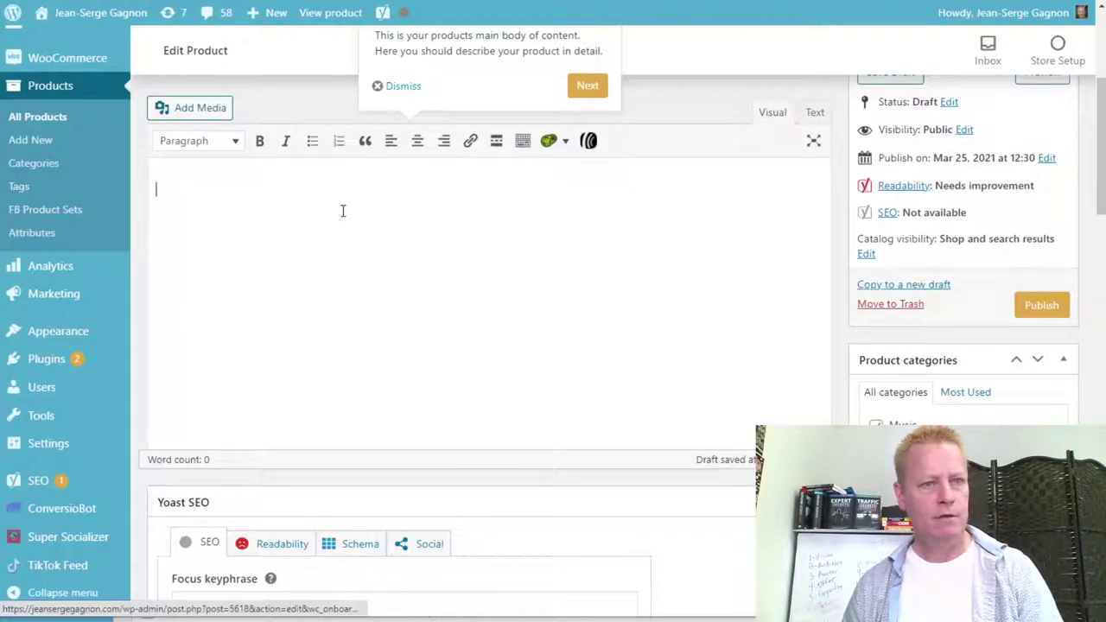
Paste the copied course text as the product description and get past the description tour tip.
key("ctrl+v")
scroll(281, 343, "up", 4)
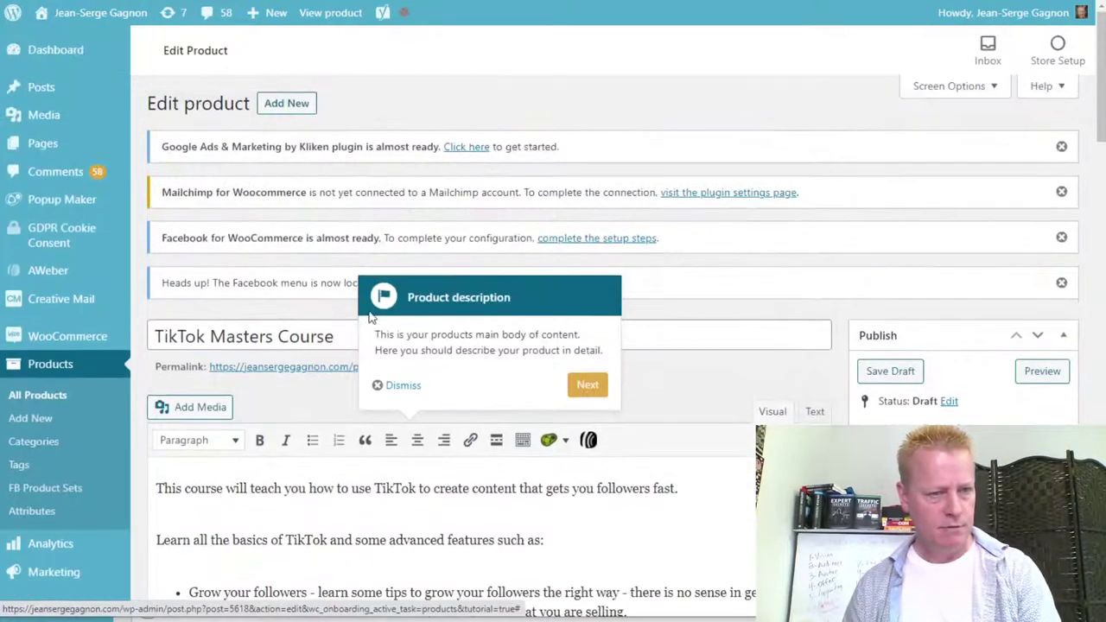
scroll(281, 343, "down", 2)
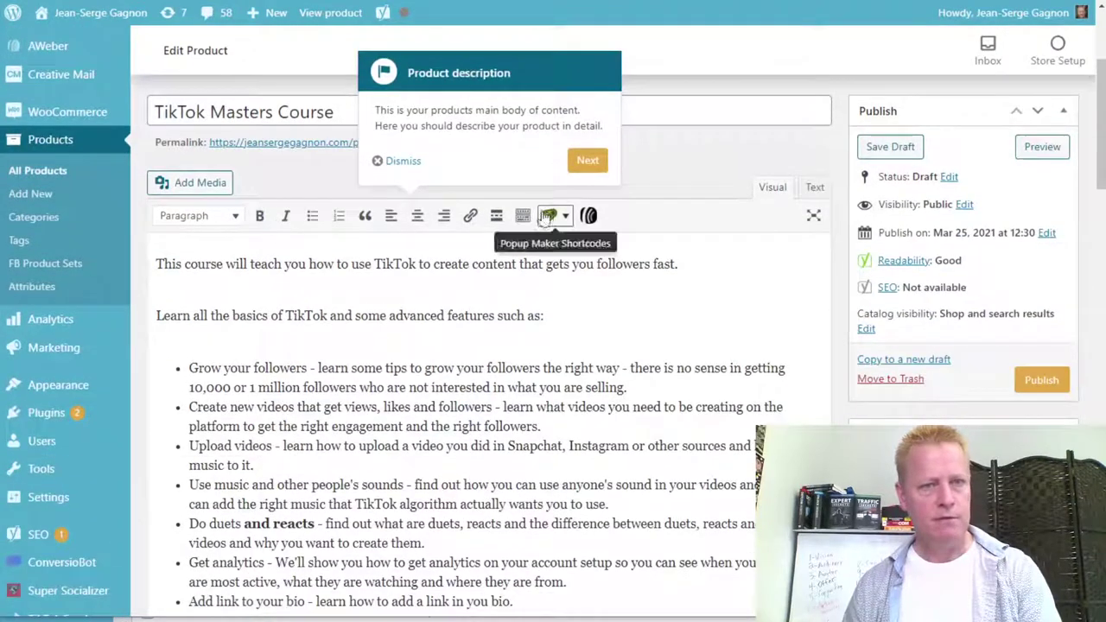
left_click(606, 170)
scroll(583, 342, "down", 5)
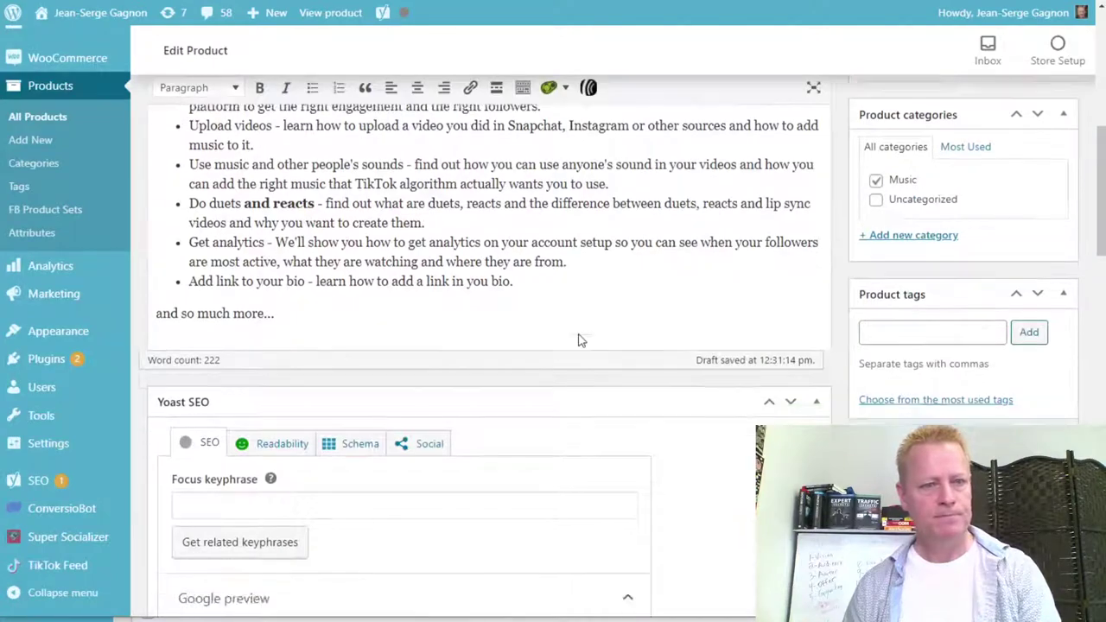
scroll(580, 335, "down", 2)
scroll(579, 333, "up", 10)
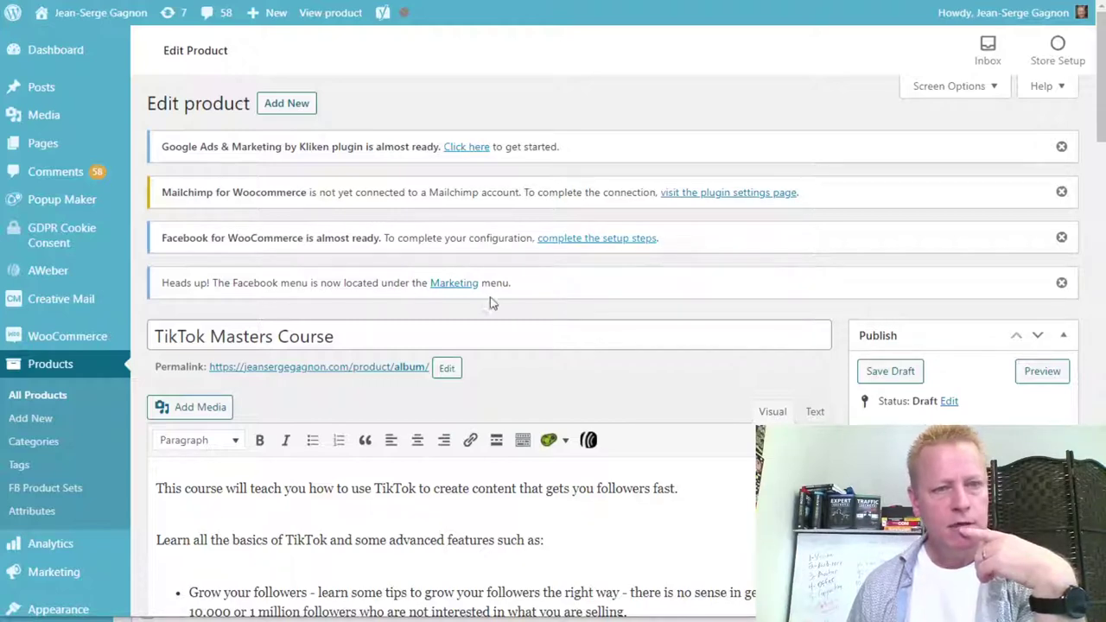
scroll(667, 402, "down", 5)
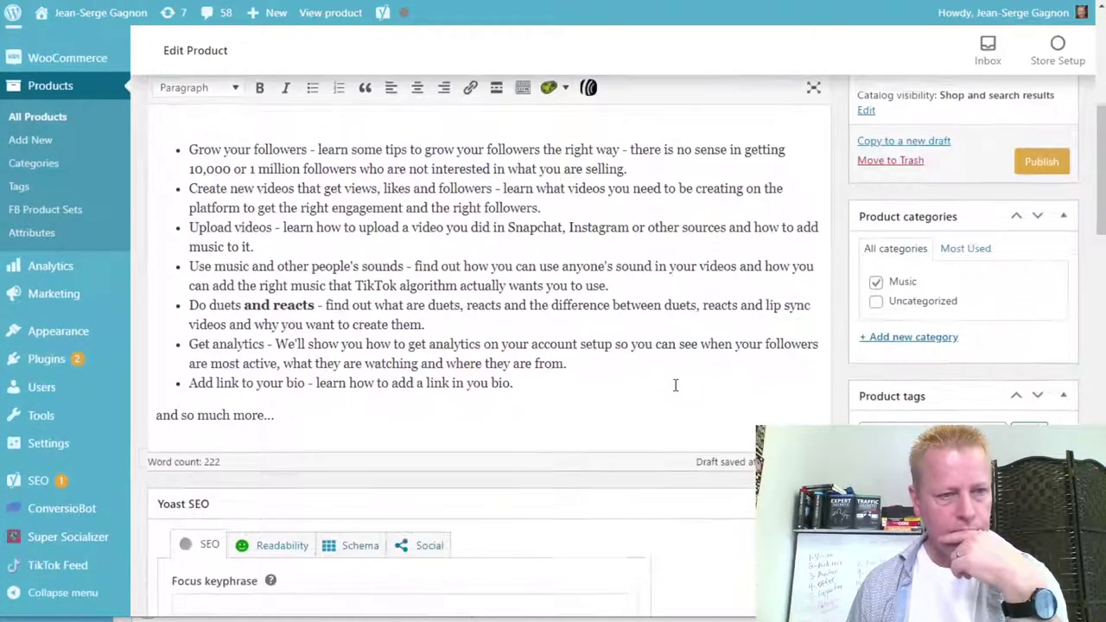
scroll(676, 381, "up", 3)
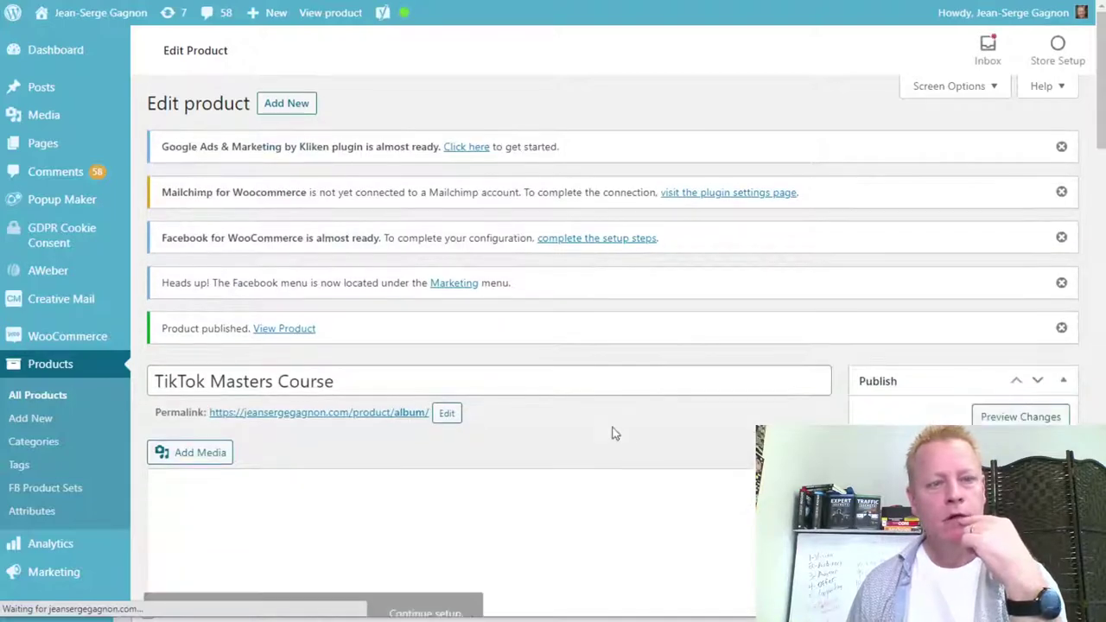
Close the 60% off exit offer and open the Product image chooser from its thumbnail.
scroll(642, 461, "down", 10)
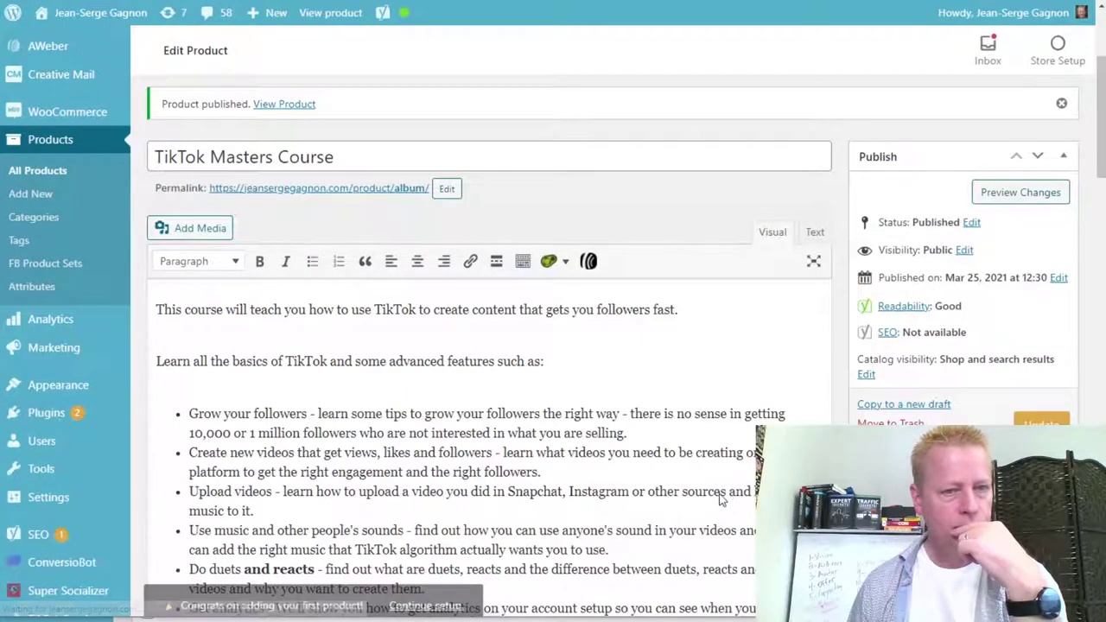
scroll(733, 447, "down", 3)
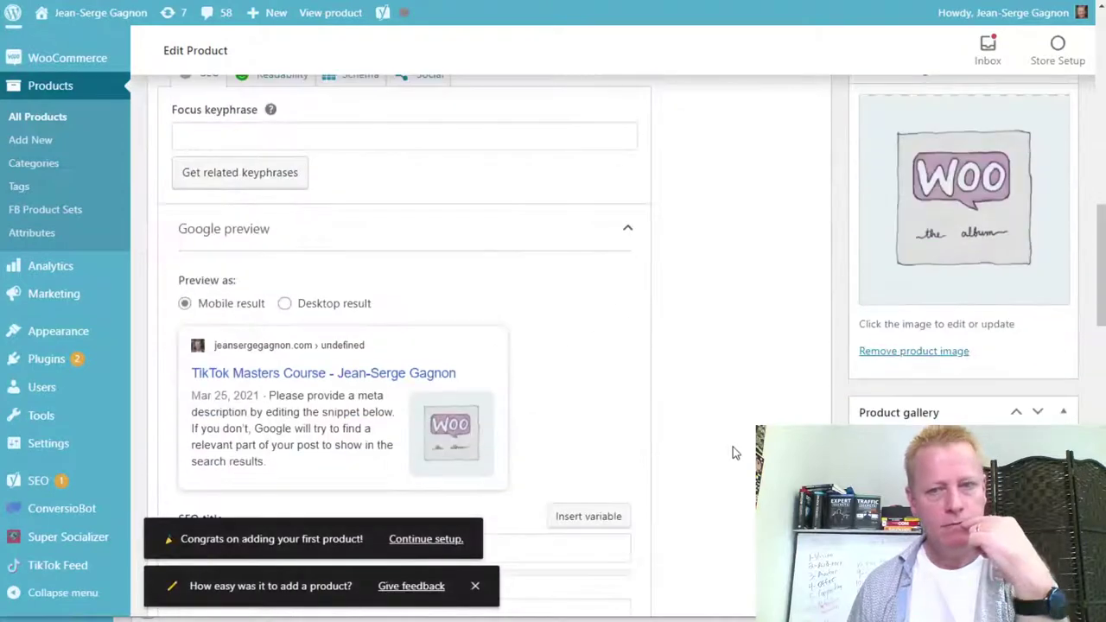
scroll(753, 415, "up", 2)
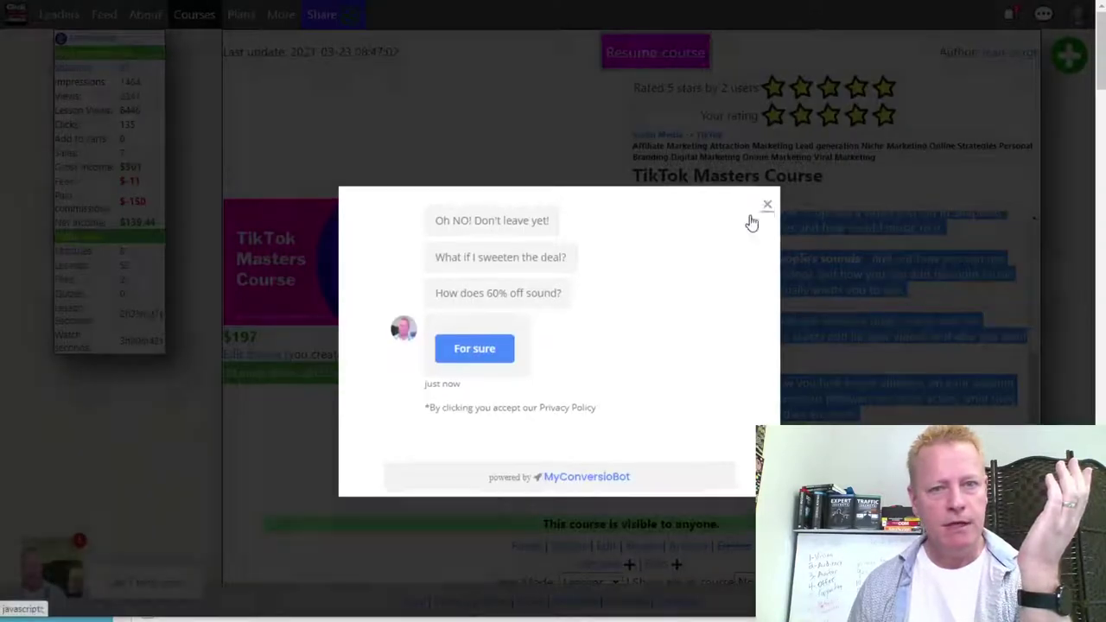
left_click(766, 205)
left_click(551, 276)
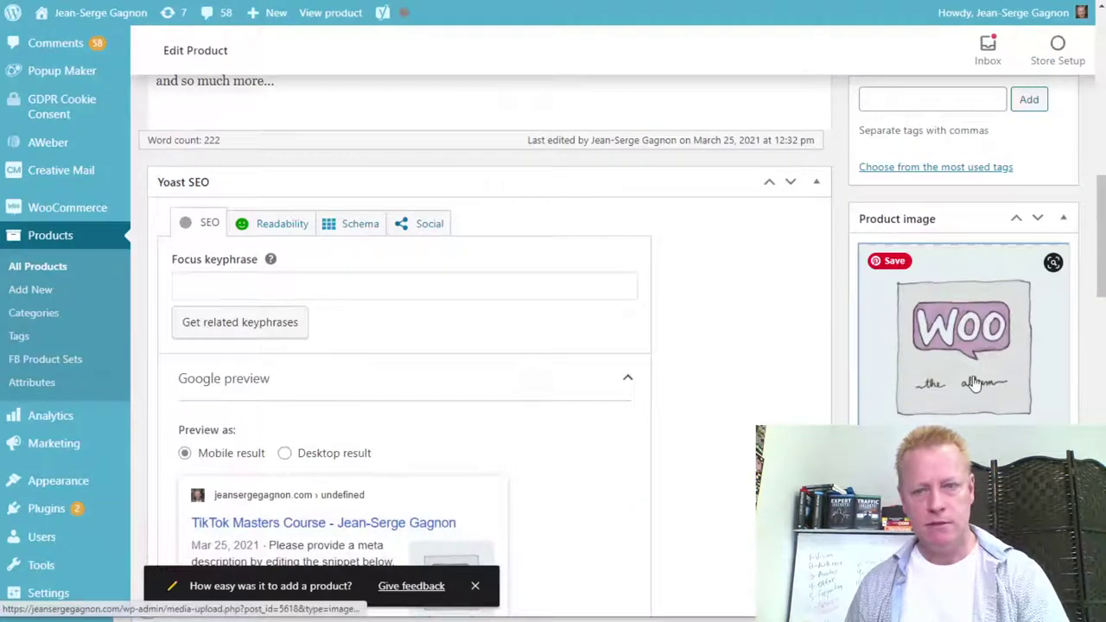
left_click(974, 391)
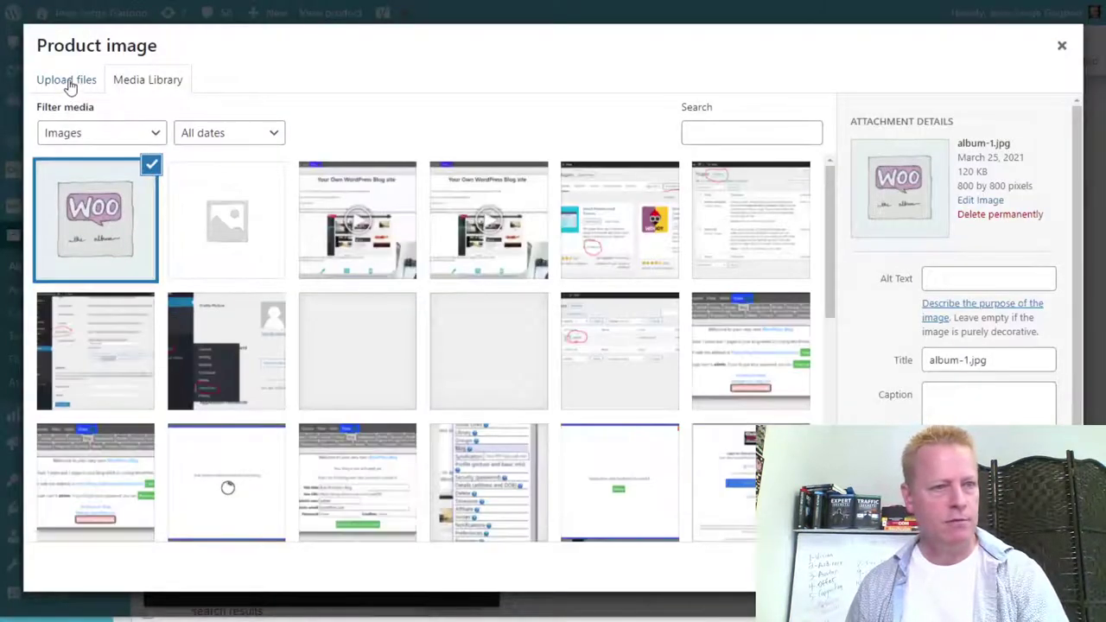
Upload '3d box course.png' from the course folder and set it as the product image.
left_click(68, 79)
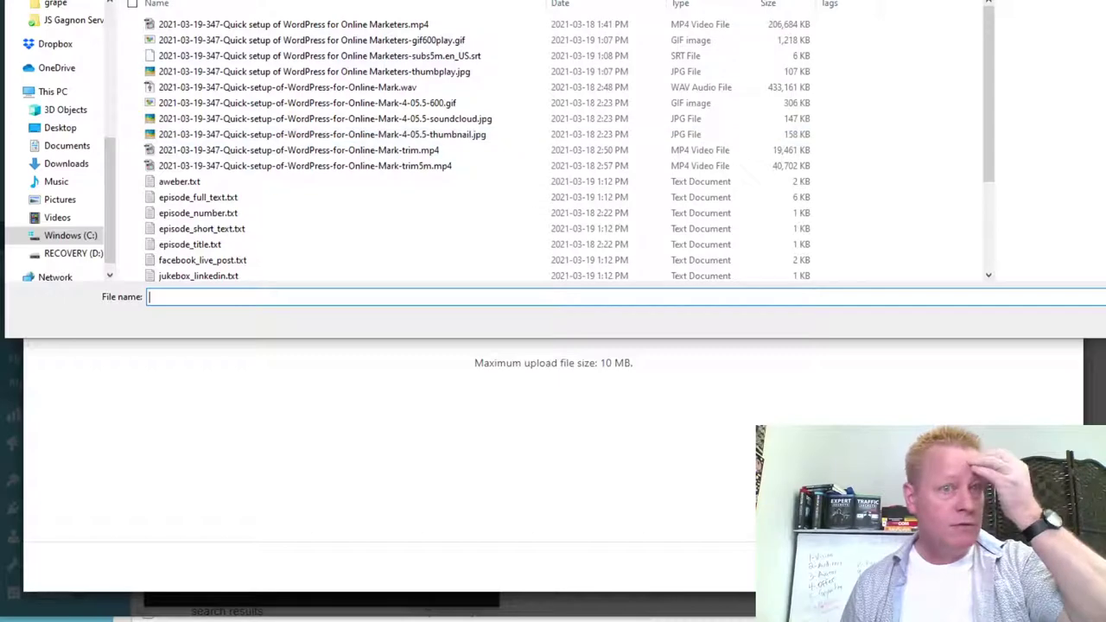
key("alt+Up")
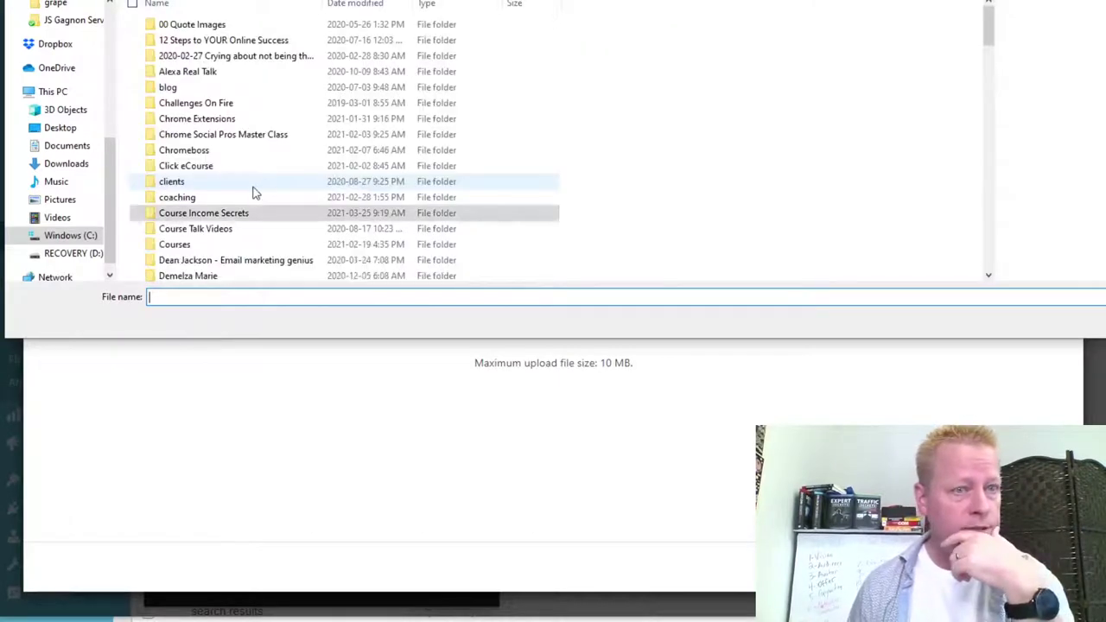
scroll(254, 190, "down", 8)
scroll(252, 192, "down", 8)
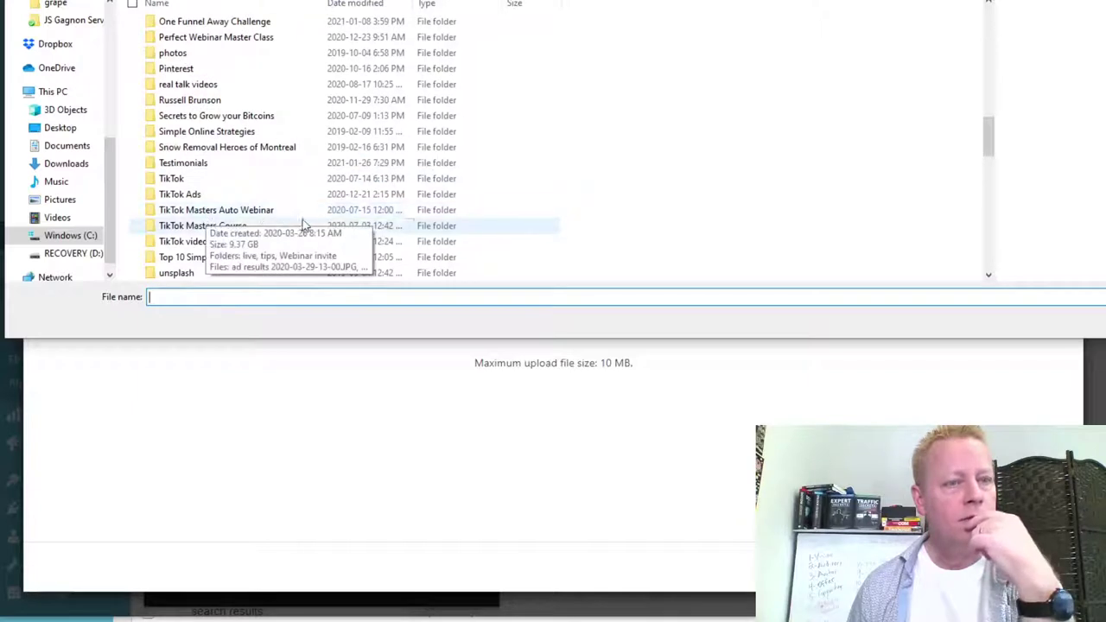
key("Return")
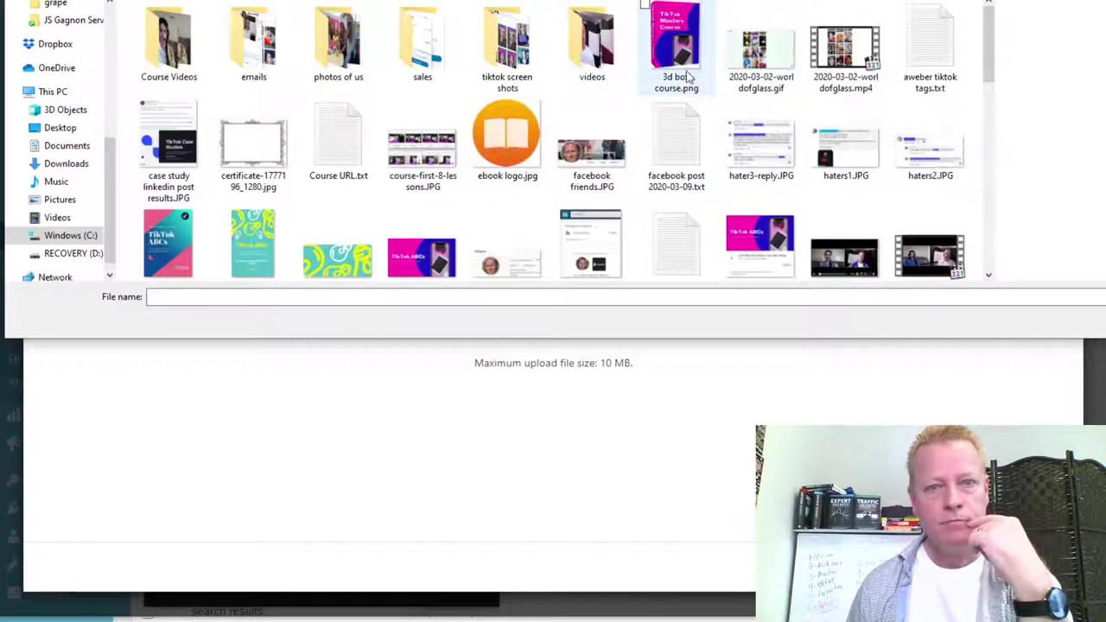
double_click(667, 54)
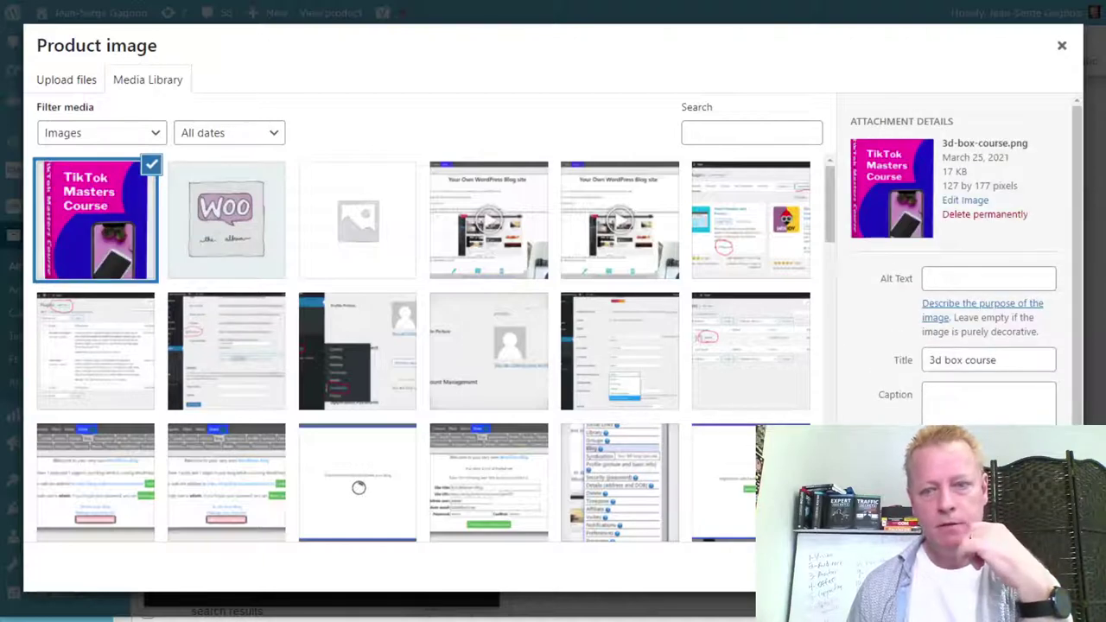
left_click(1028, 571)
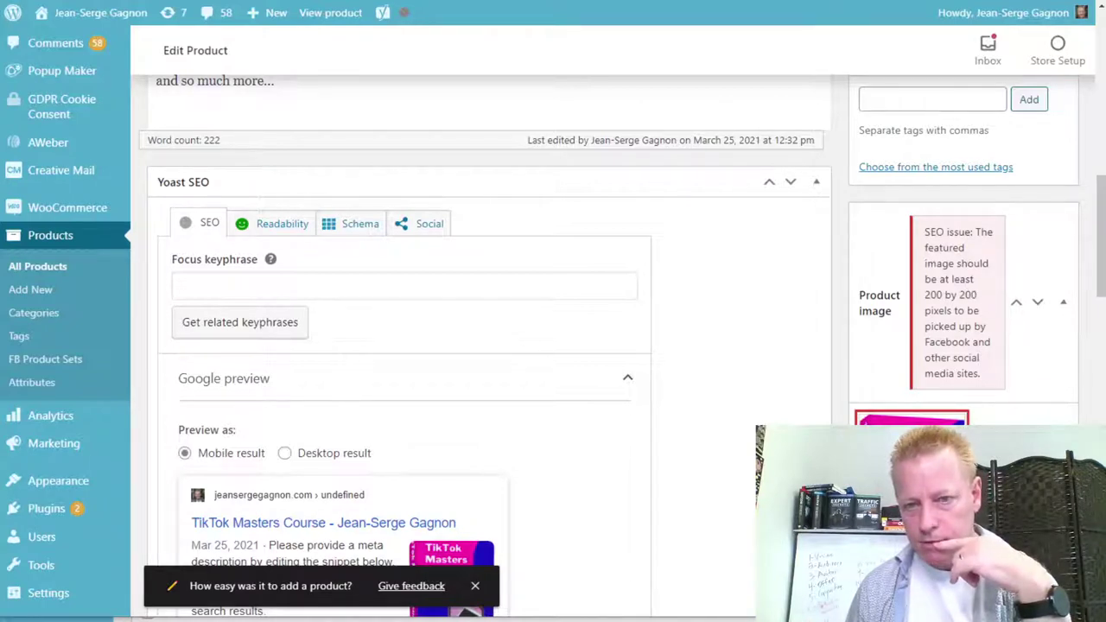
Reopen the product image chooser and browse the computer for the TikTok Masters cover file.
scroll(483, 345, "down", 1)
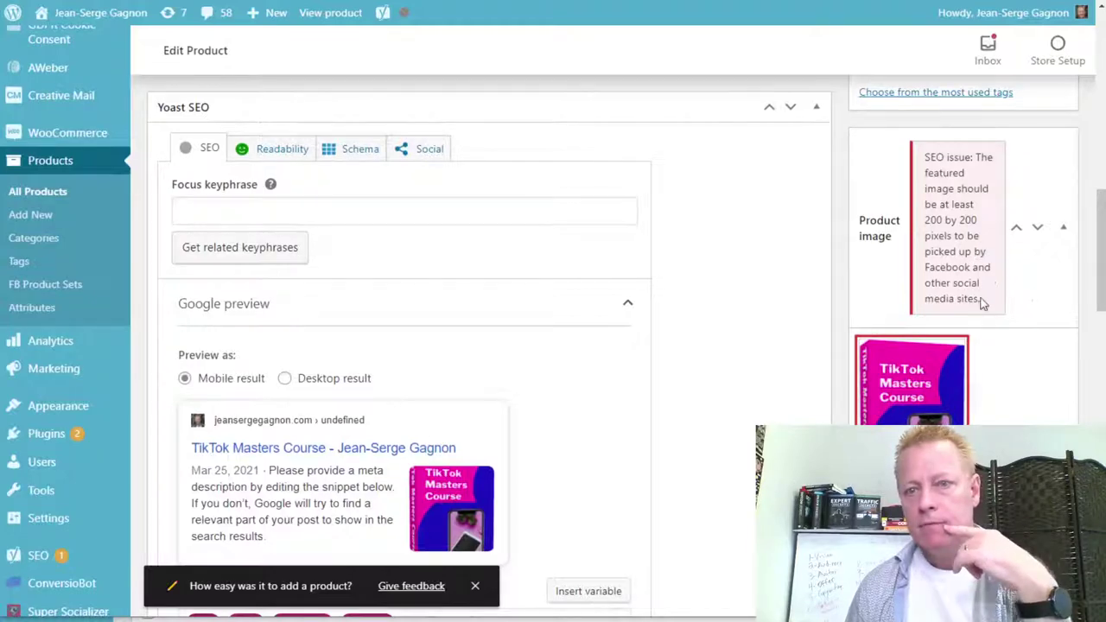
left_click(946, 356)
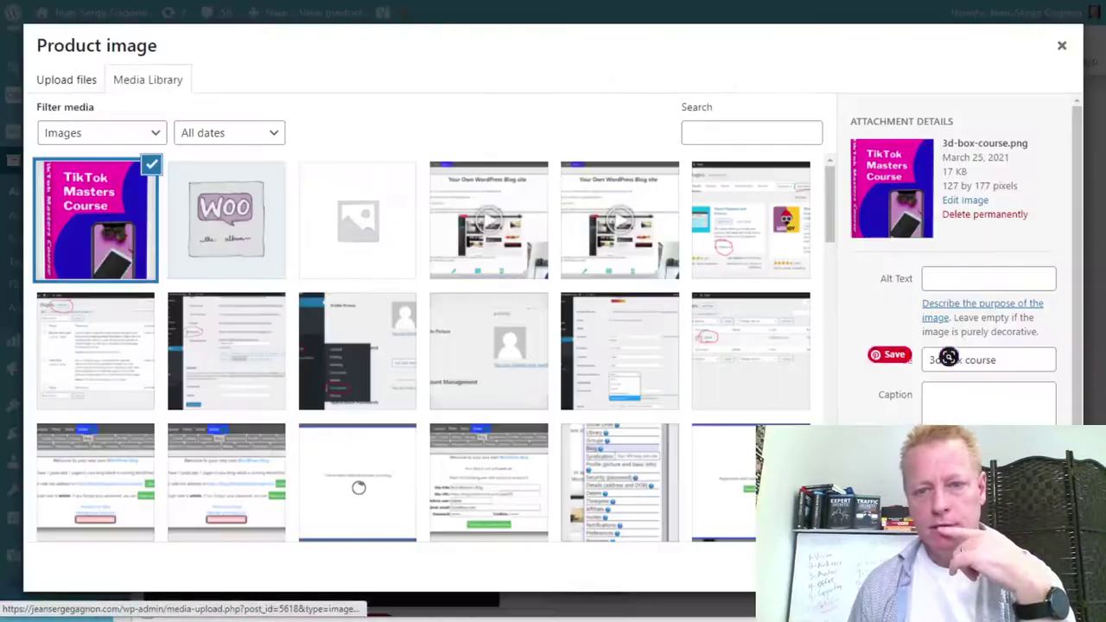
left_click(81, 82)
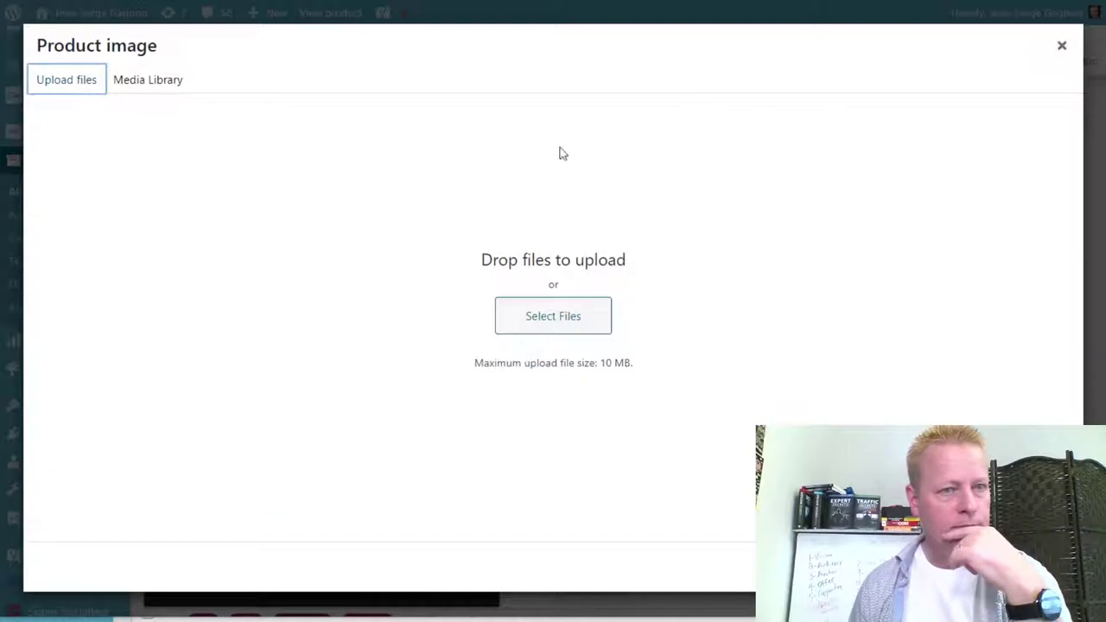
left_click(586, 321)
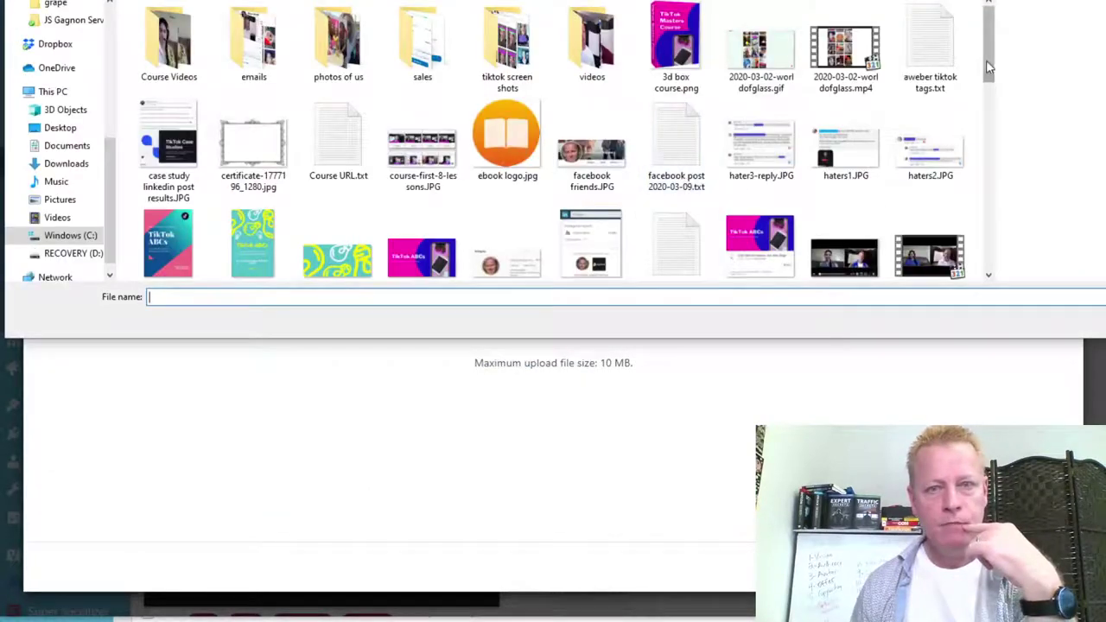
left_click_drag(988, 46, 991, 255)
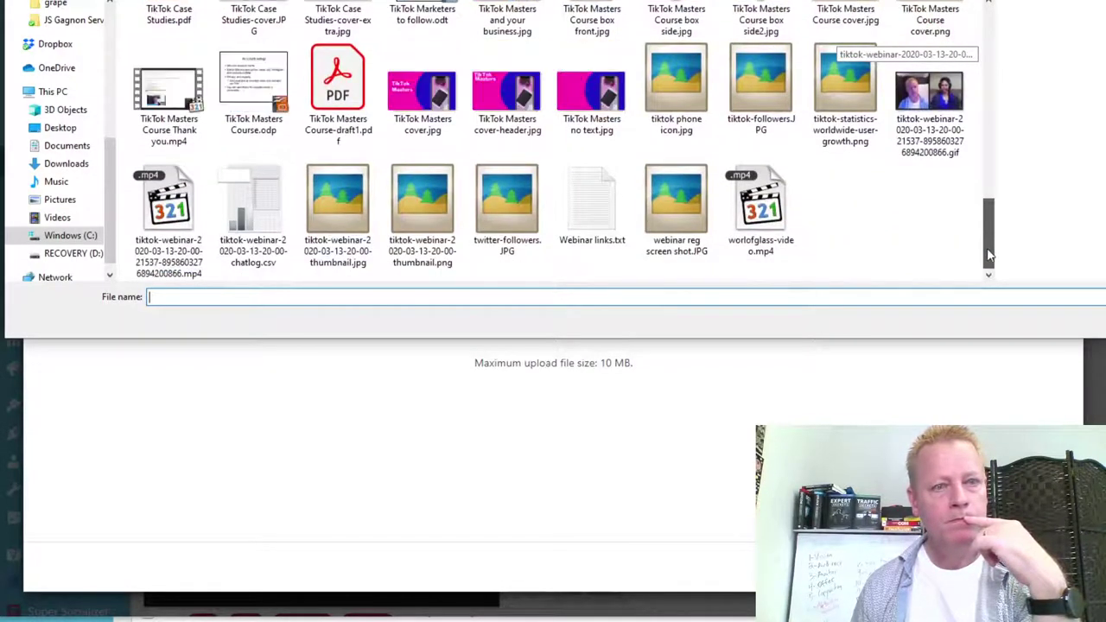
left_click(422, 91)
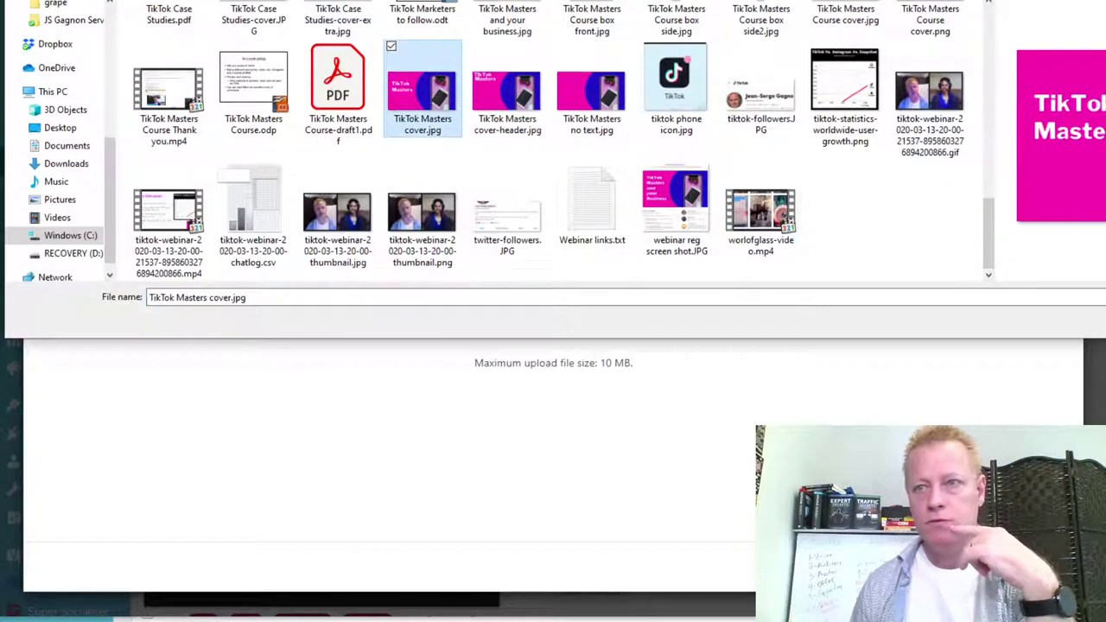
key("Return")
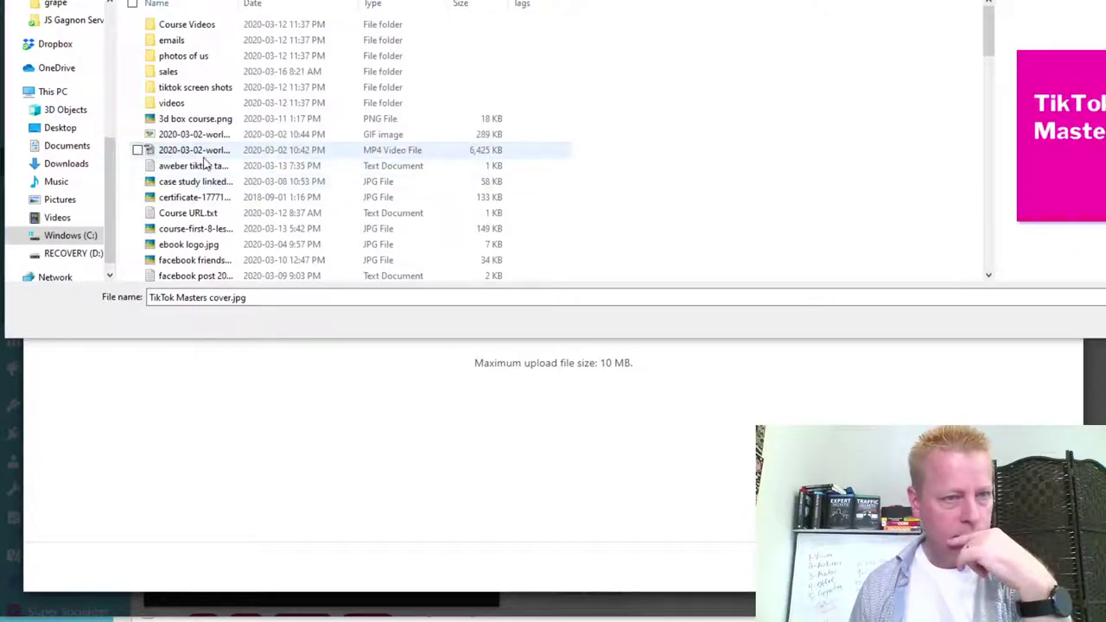
Find the PNG version, 'TikTok Masters Course cover.png', and upload it to the media library.
left_click(346, 151)
scroll(828, 182, "down", 2)
scroll(864, 168, "down", 2)
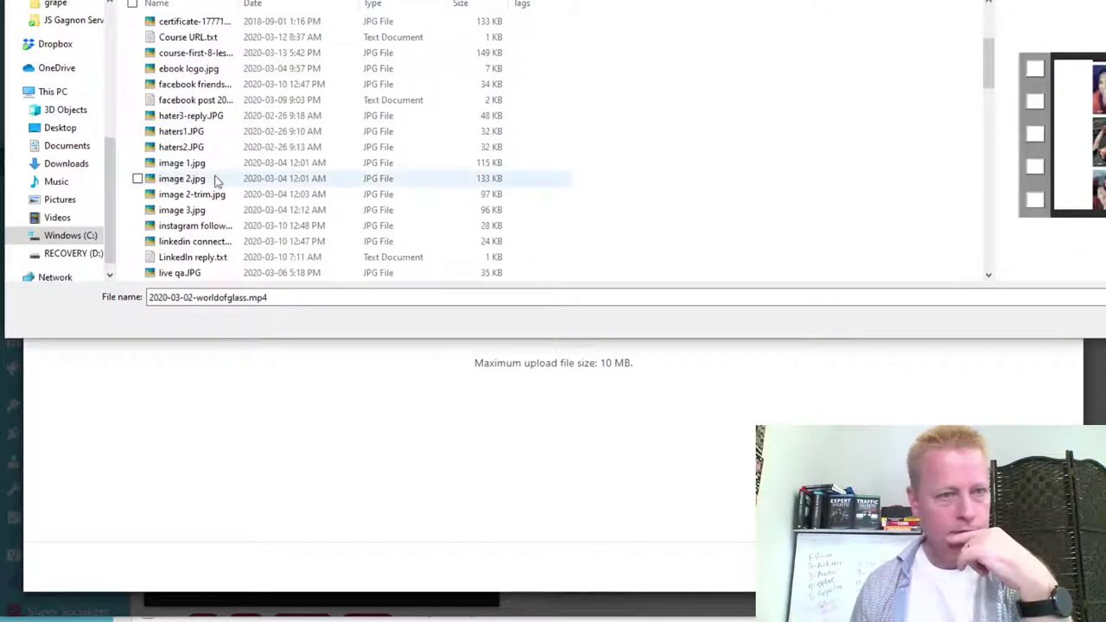
scroll(197, 177, "up", 4)
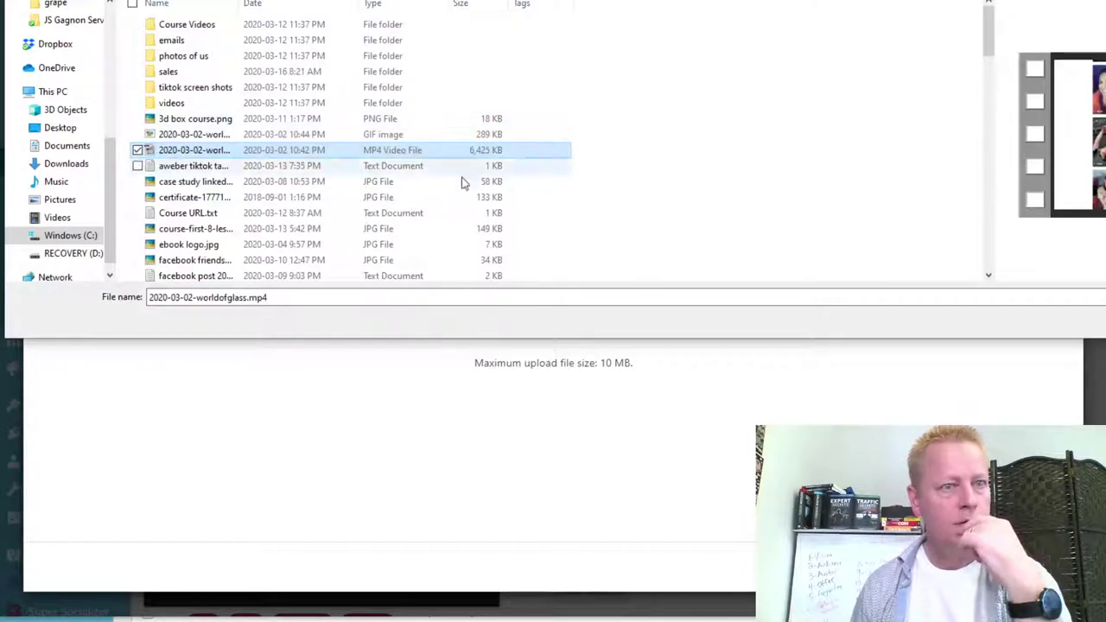
left_click_drag(239, 4, 490, 5)
left_click_drag(986, 38, 1024, 280)
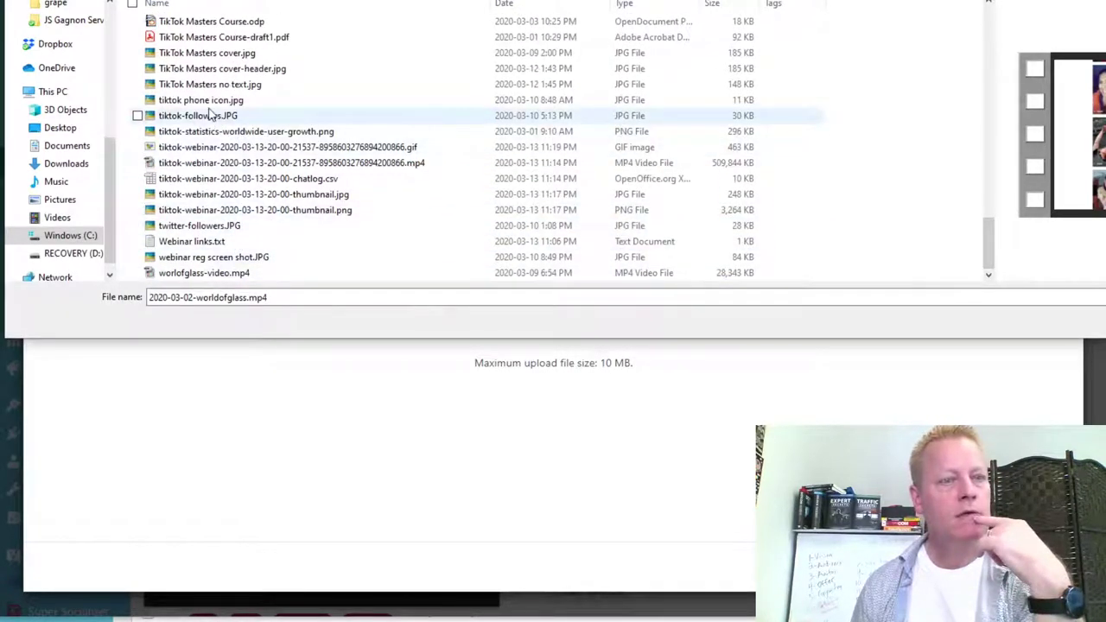
left_click(216, 84)
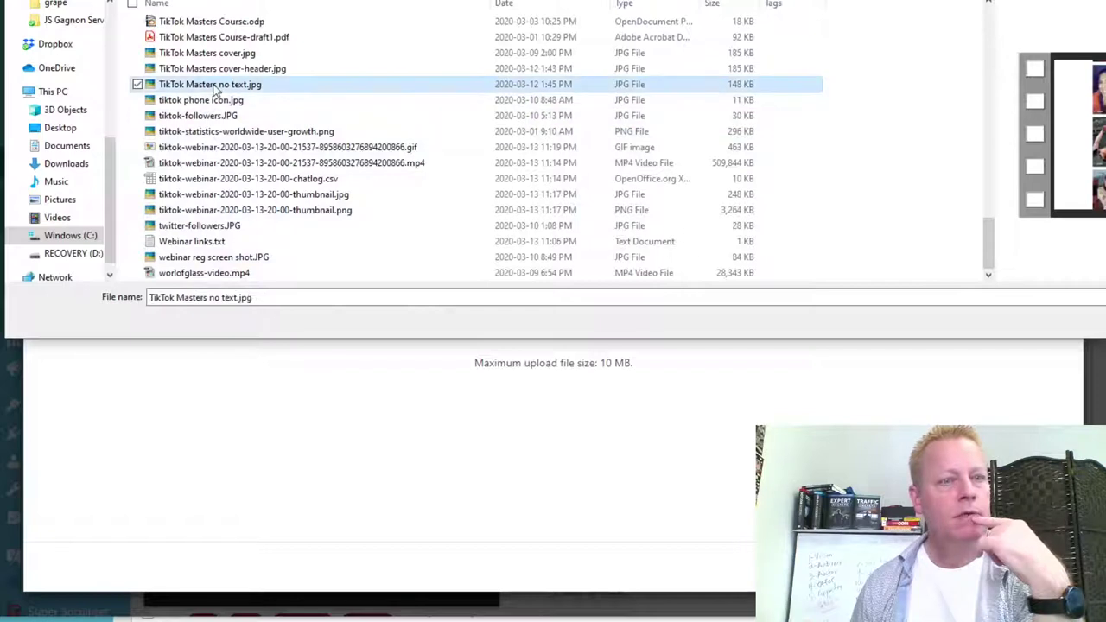
left_click(232, 73)
left_click(228, 55)
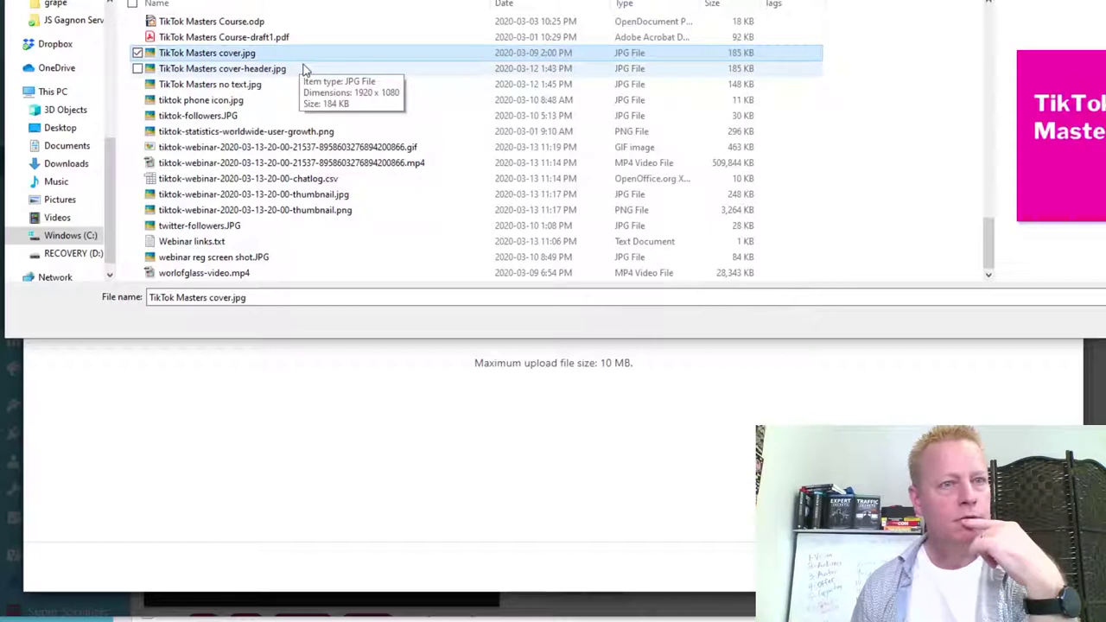
scroll(310, 80, "up", 1)
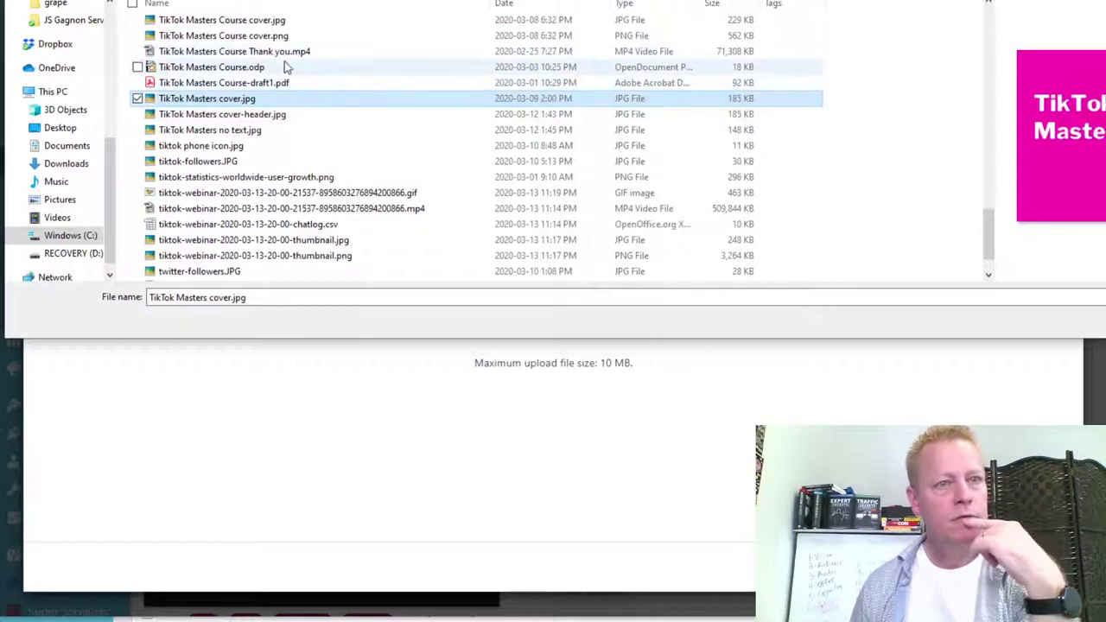
scroll(285, 66, "up", 1)
left_click(263, 68)
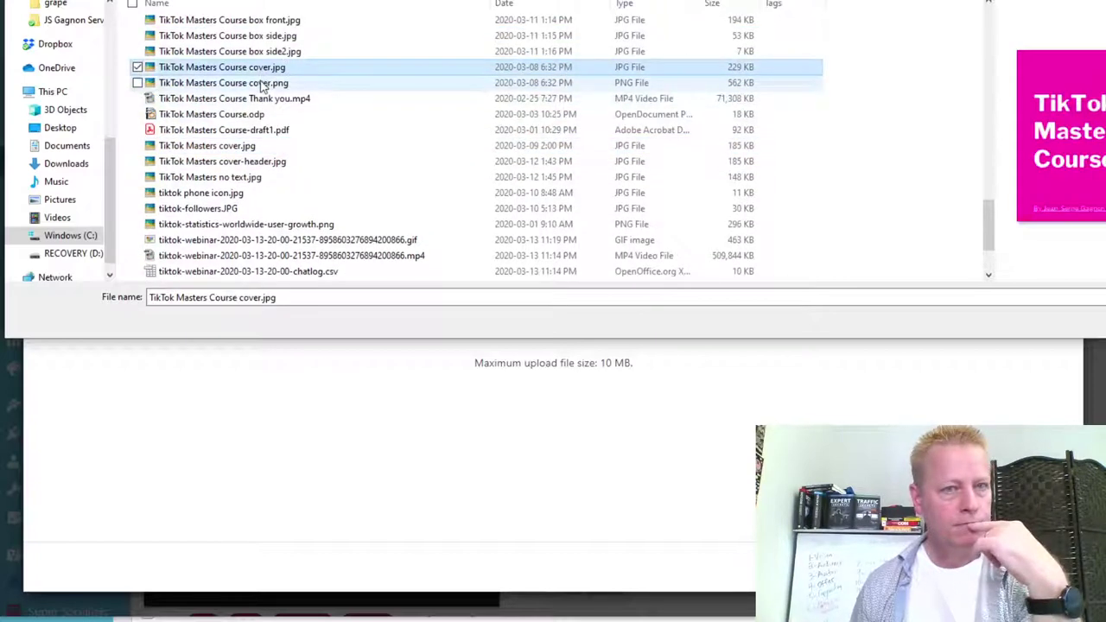
left_click(258, 84)
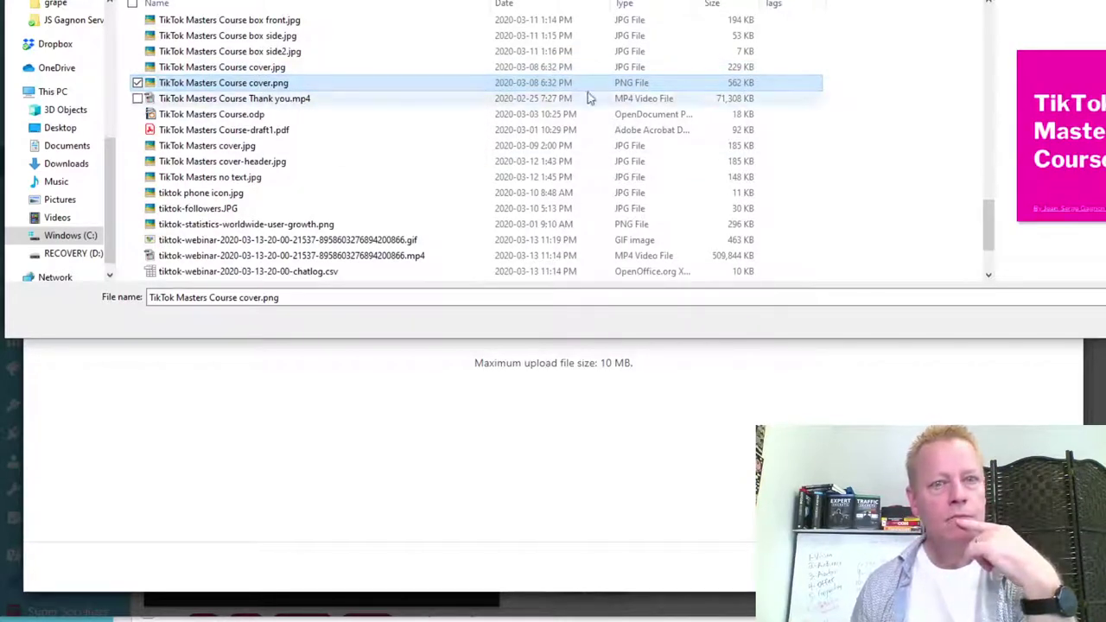
key("Return")
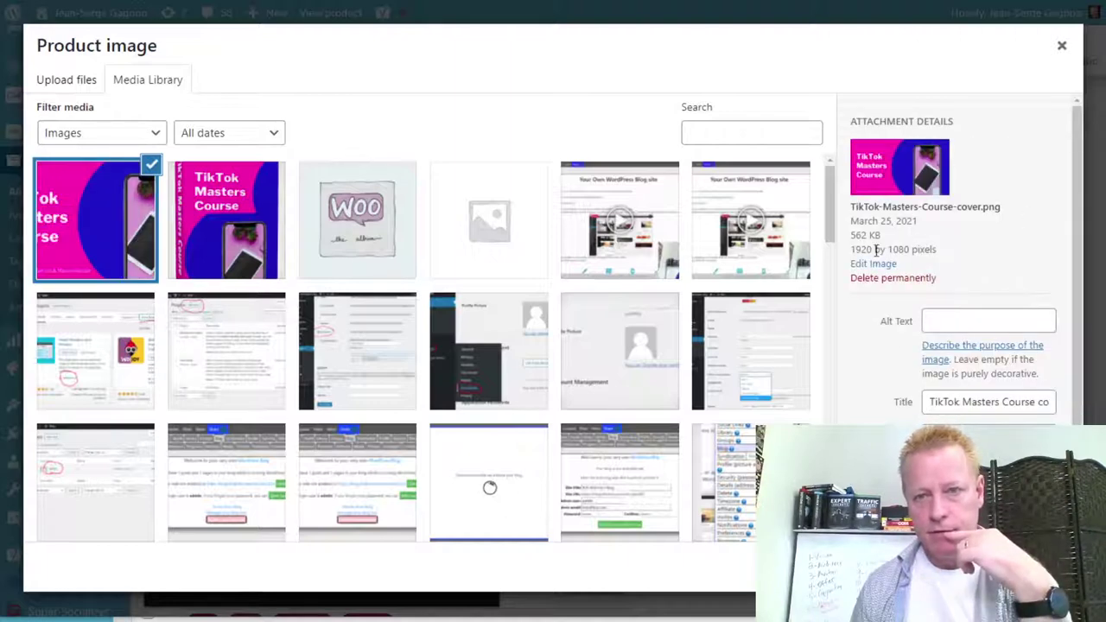
Set the uploaded TikTok Masters Course cover as the product image.
left_click(1020, 566)
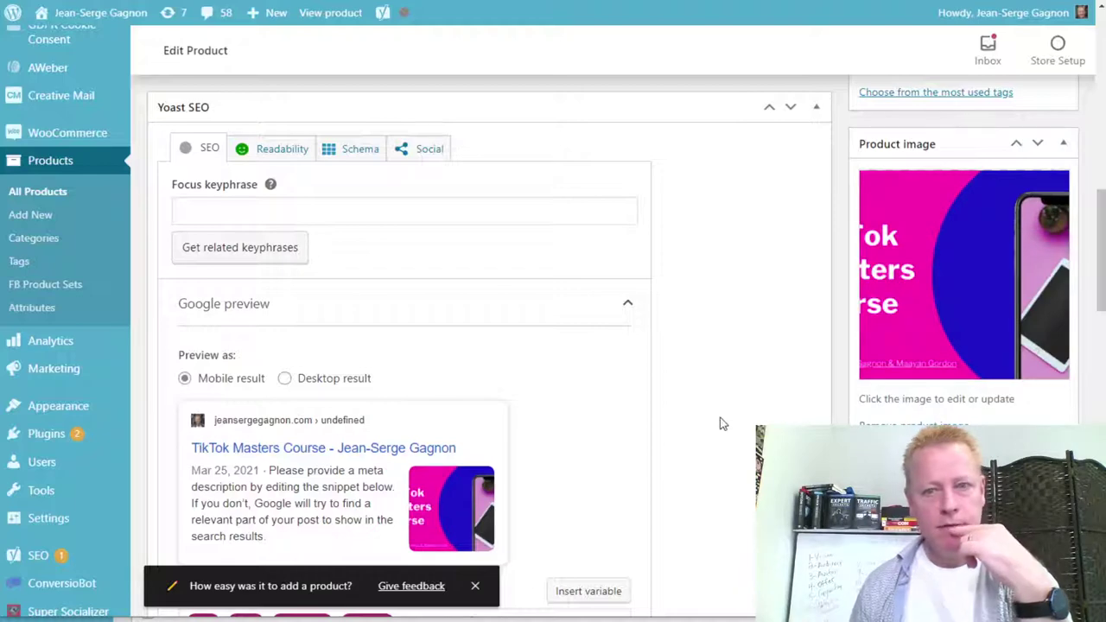
scroll(722, 423, "down", 3)
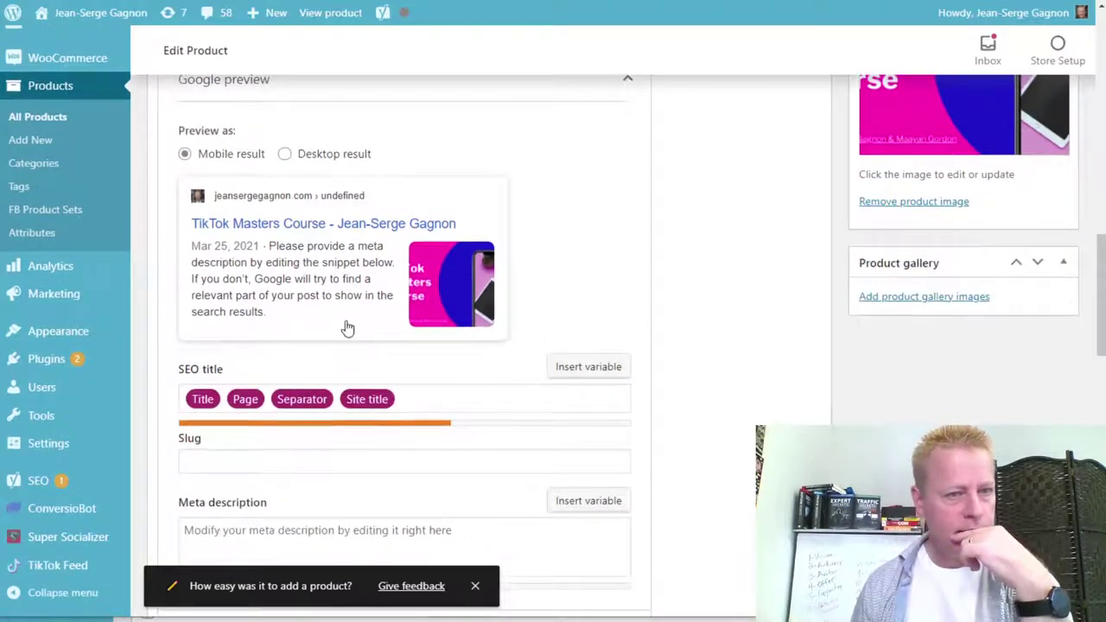
scroll(346, 326, "up", 1)
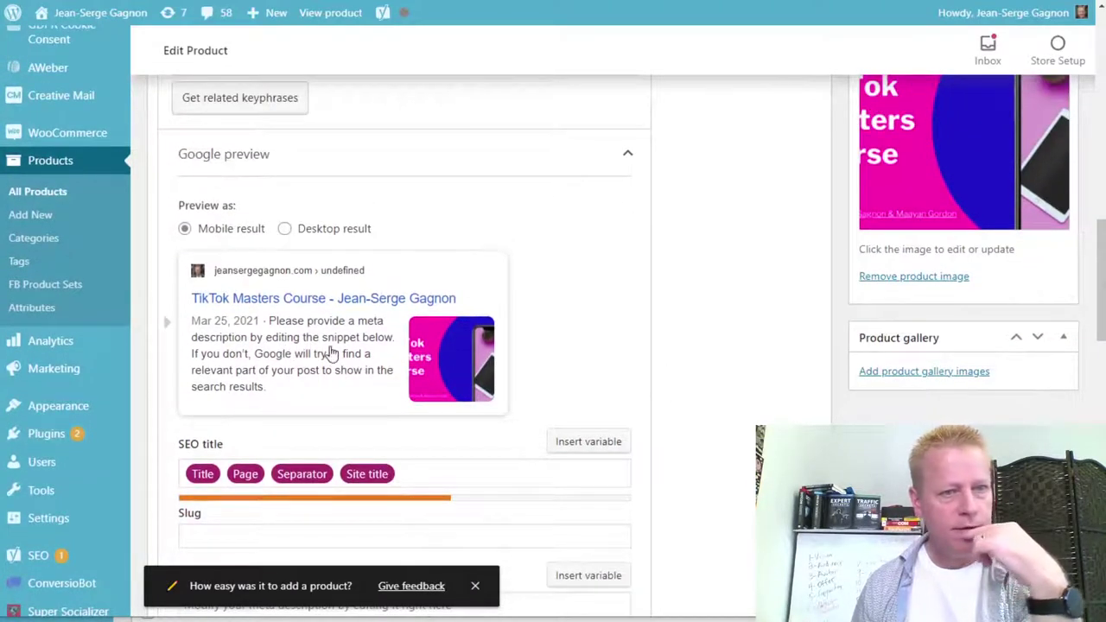
scroll(331, 351, "down", 1)
scroll(331, 350, "up", 10)
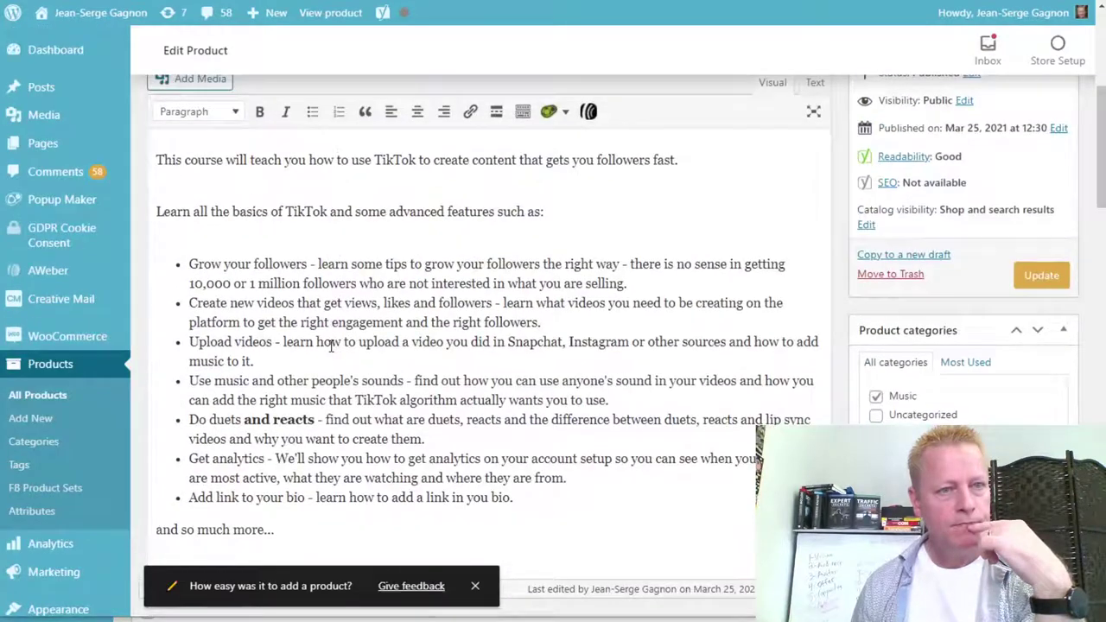
scroll(331, 346, "up", 1)
Unbold the words 'and reacts' in the Do duets bullet of the description.
left_click_drag(158, 286, 352, 278)
left_click(468, 267)
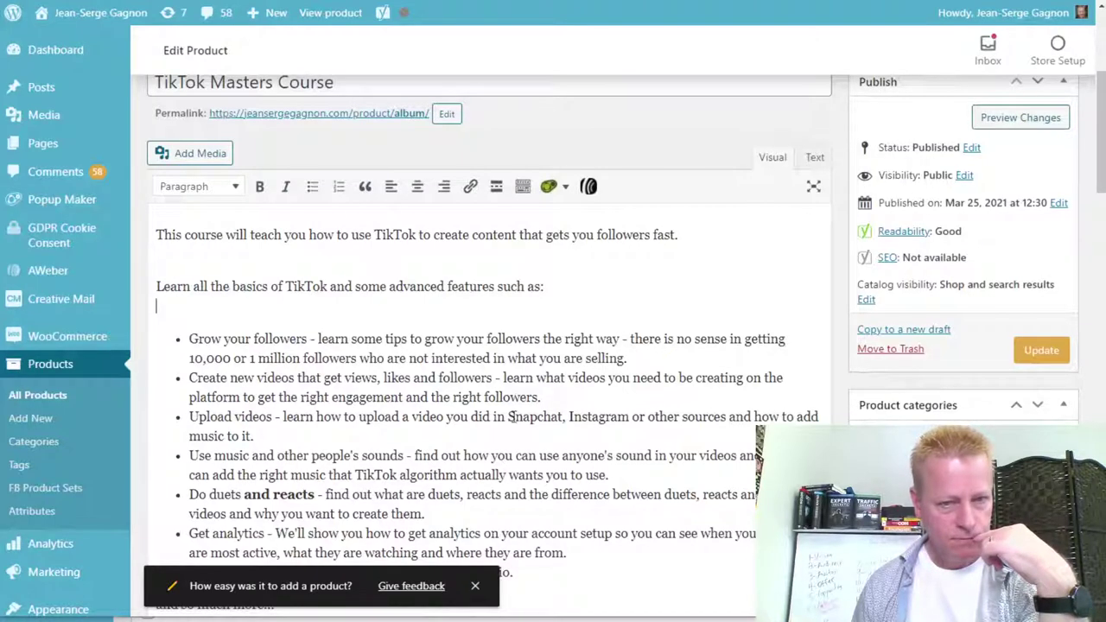
scroll(405, 474, "down", 1)
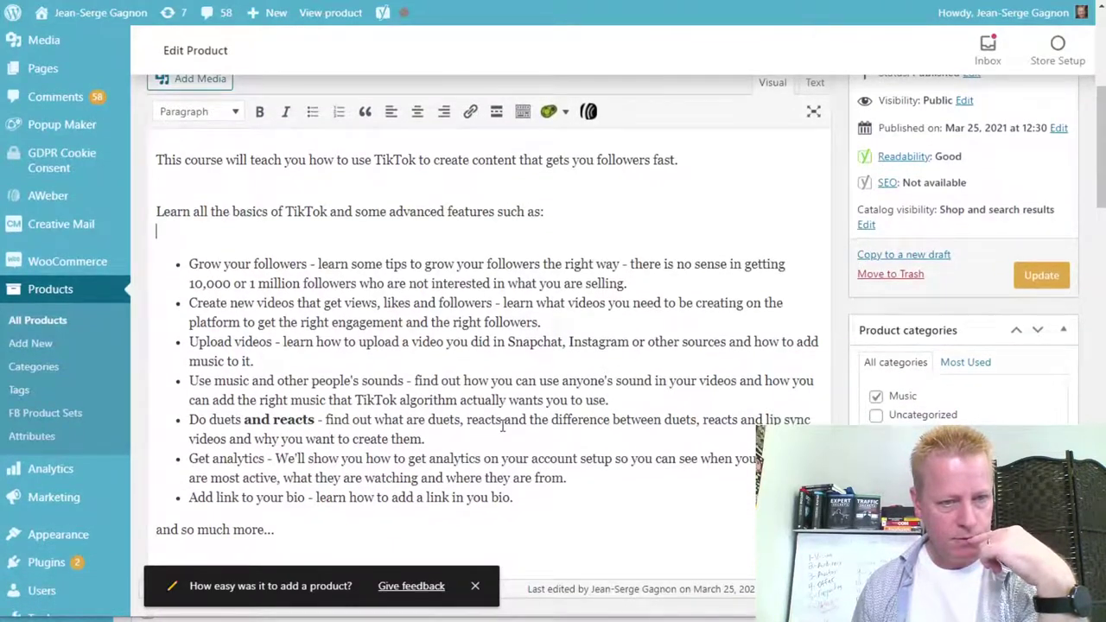
scroll(502, 425, "down", 1)
scroll(502, 425, "up", 1)
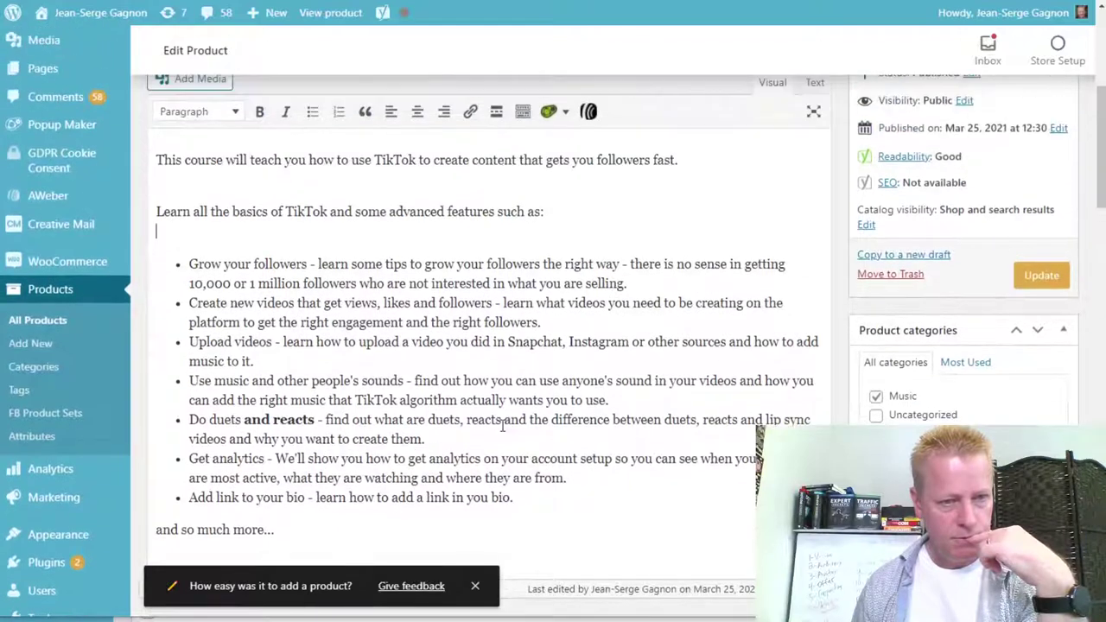
scroll(502, 425, "up", 3)
scroll(486, 432, "down", 3)
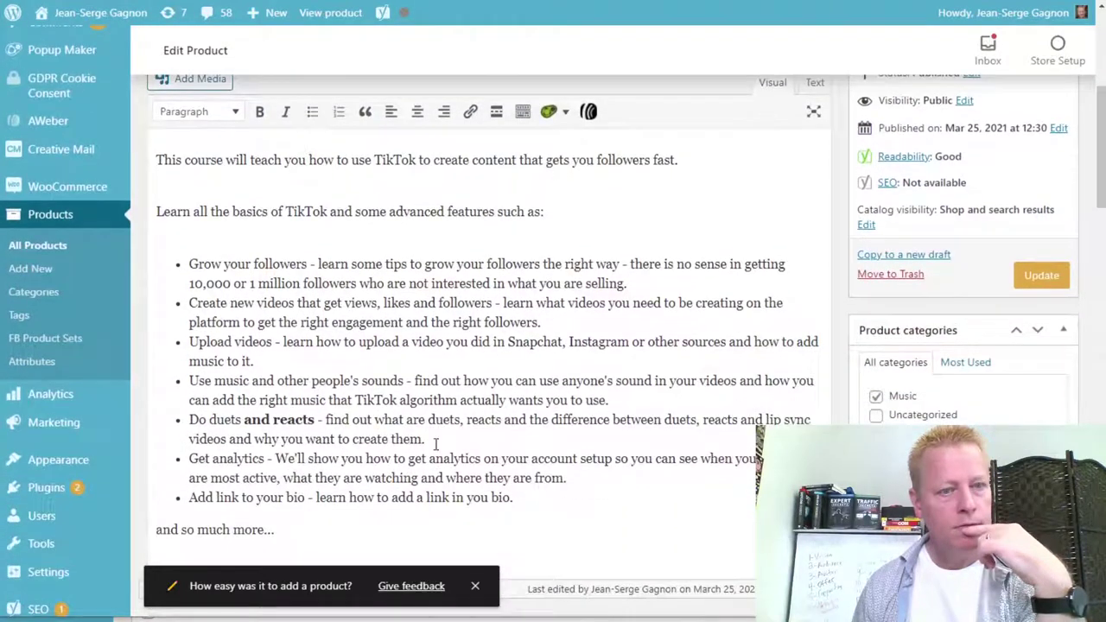
left_click_drag(244, 419, 319, 420)
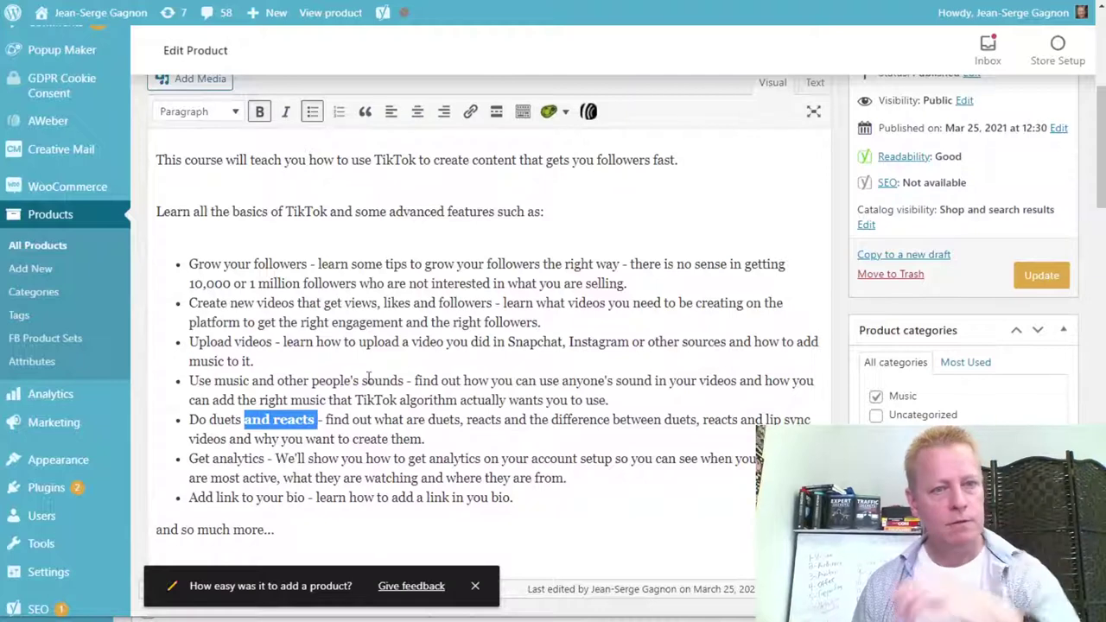
key("ctrl+b")
left_click(442, 304)
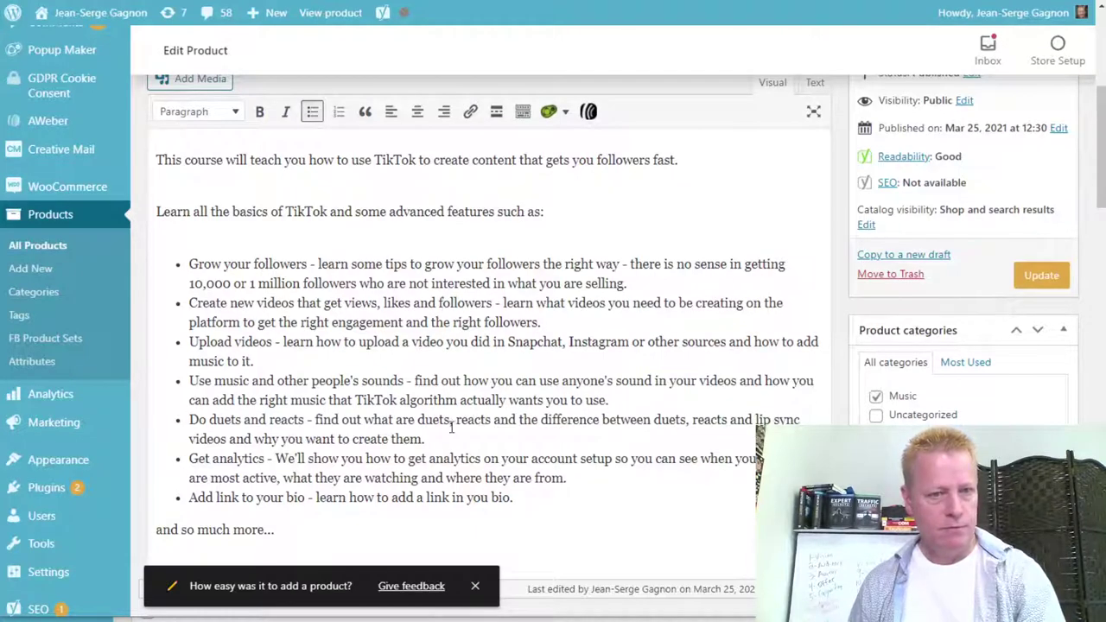
scroll(529, 422, "up", 4)
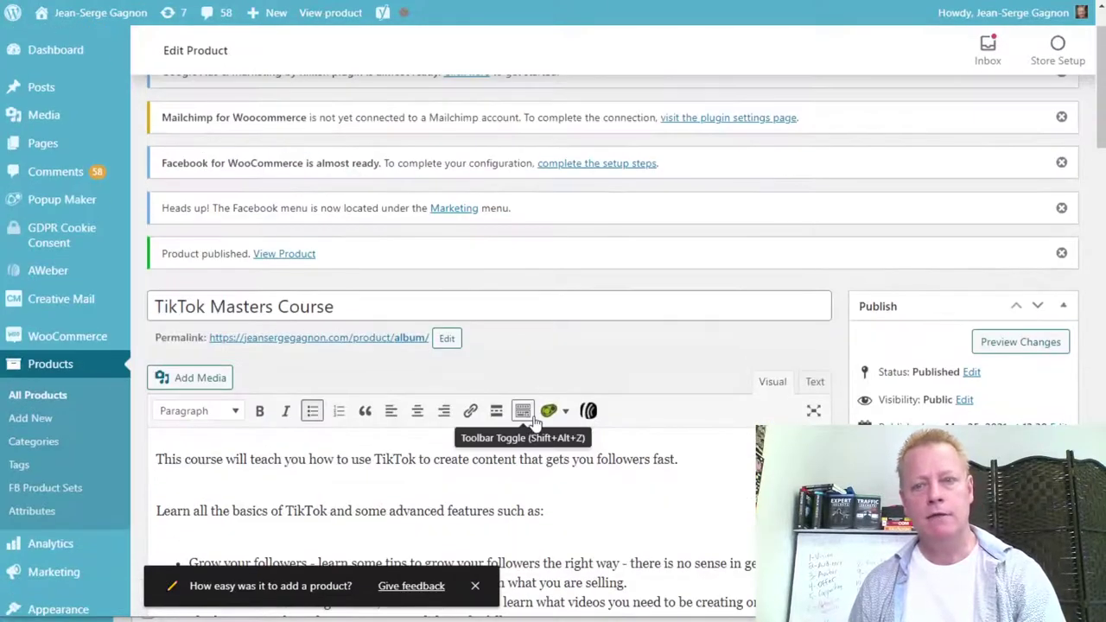
scroll(529, 422, "down", 3)
Update the product and open its public page in a new tab.
left_click(1041, 350)
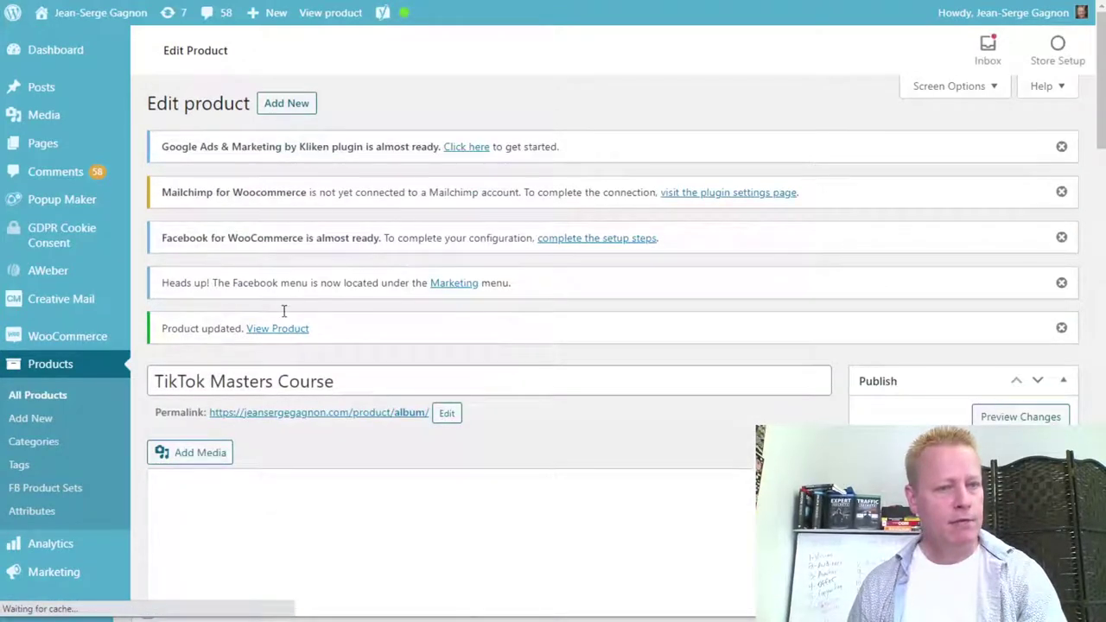
right_click(270, 330)
left_click(302, 339)
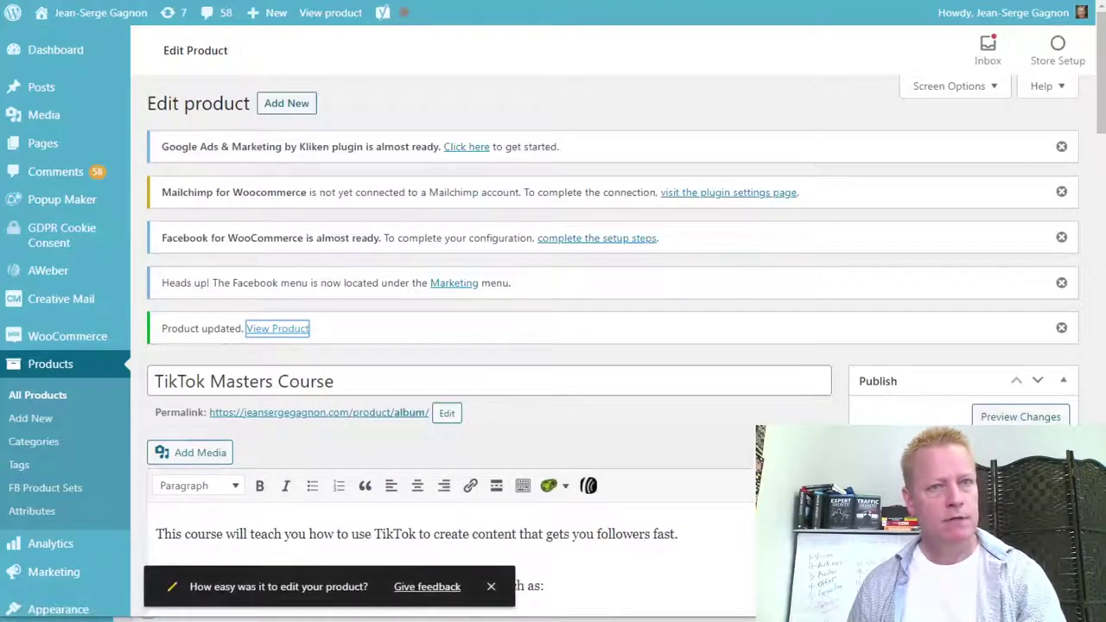
Review the live TikTok Masters Course page showing $15.00 and the cover image.
key("ctrl+Tab")
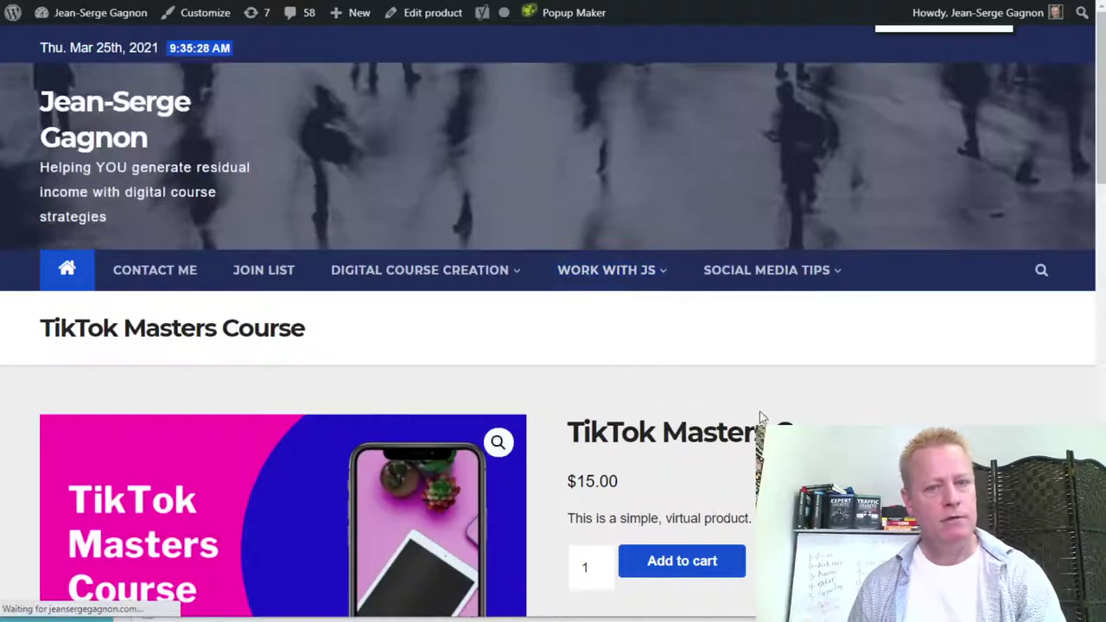
scroll(946, 344, "down", 3)
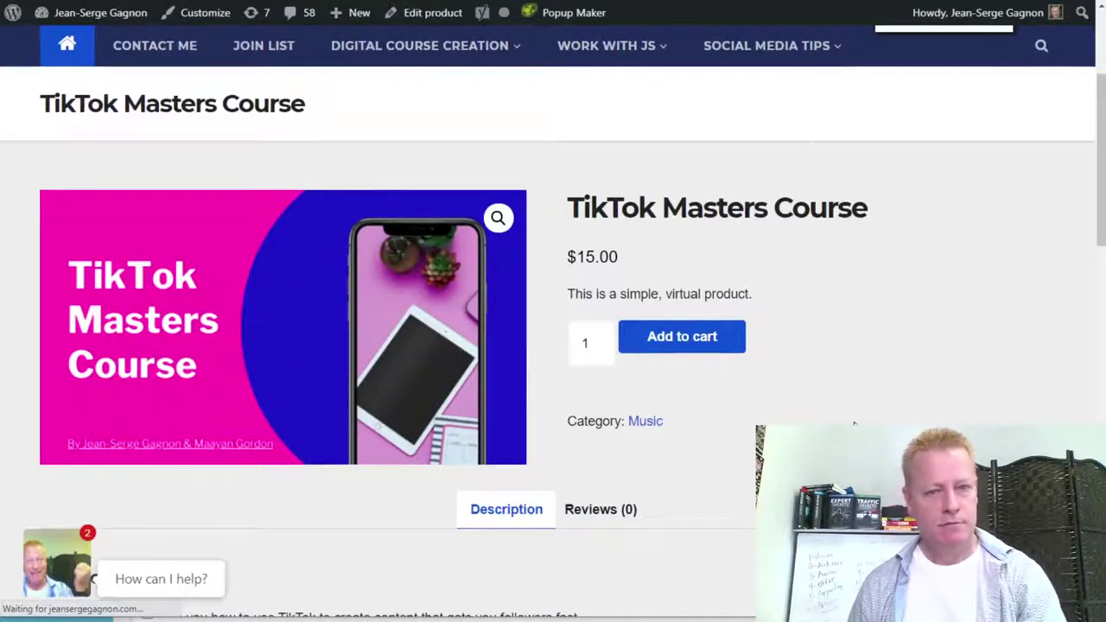
scroll(553, 319, "down", 3)
scroll(553, 320, "down", 2)
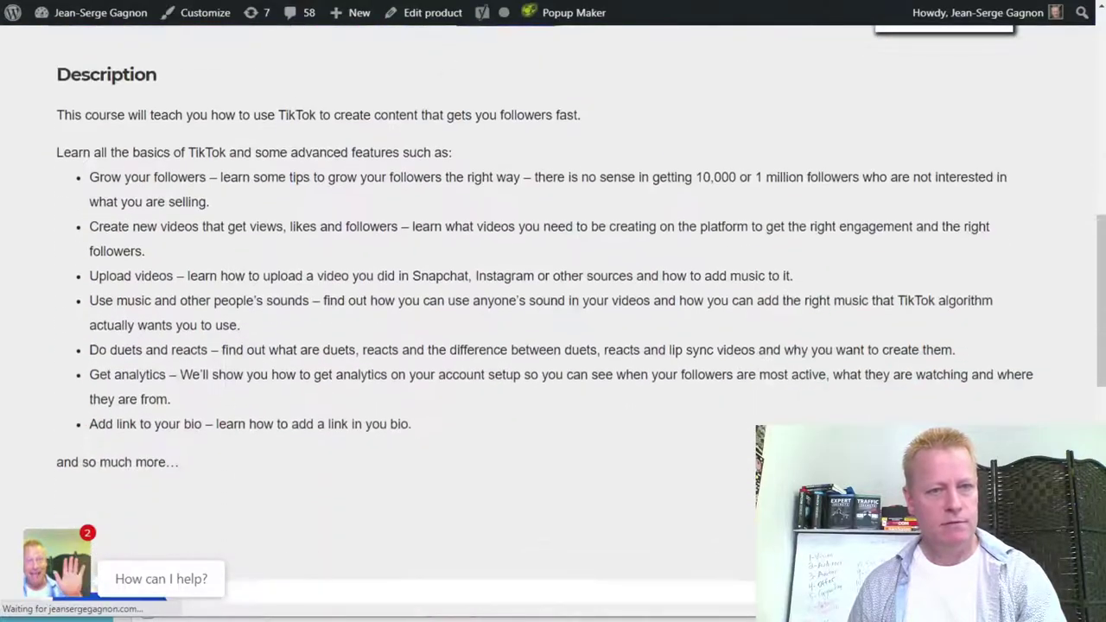
scroll(426, 205, "up", 8)
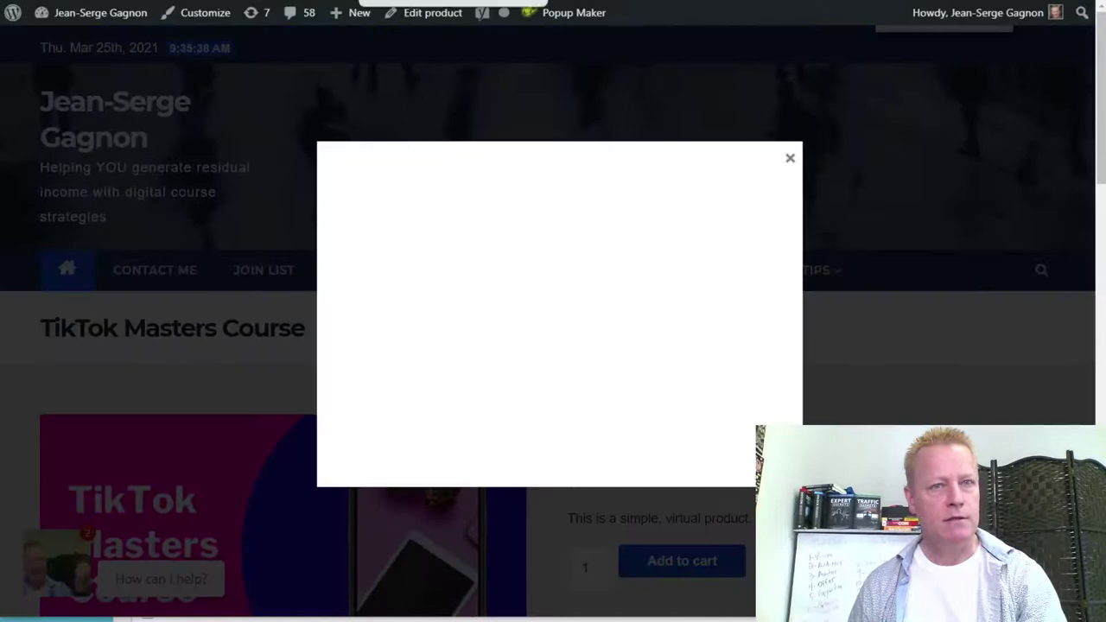
key("alt+Left")
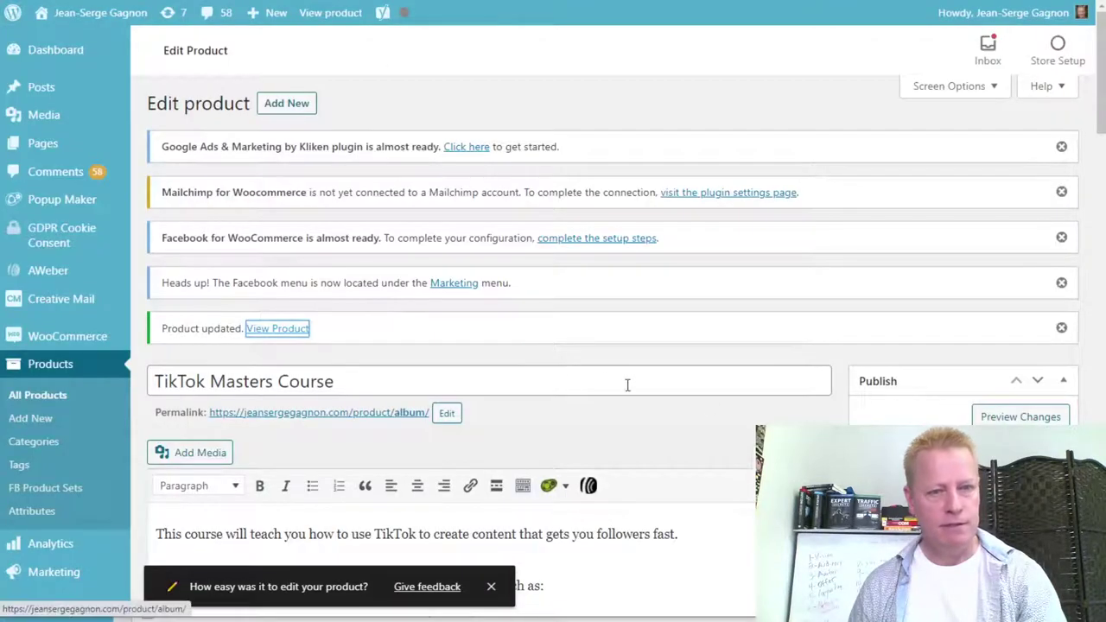
Change the regular price from 15 to 197 and reveal the sale price schedule date fields.
scroll(710, 404, "down", 4)
scroll(973, 421, "down", 10)
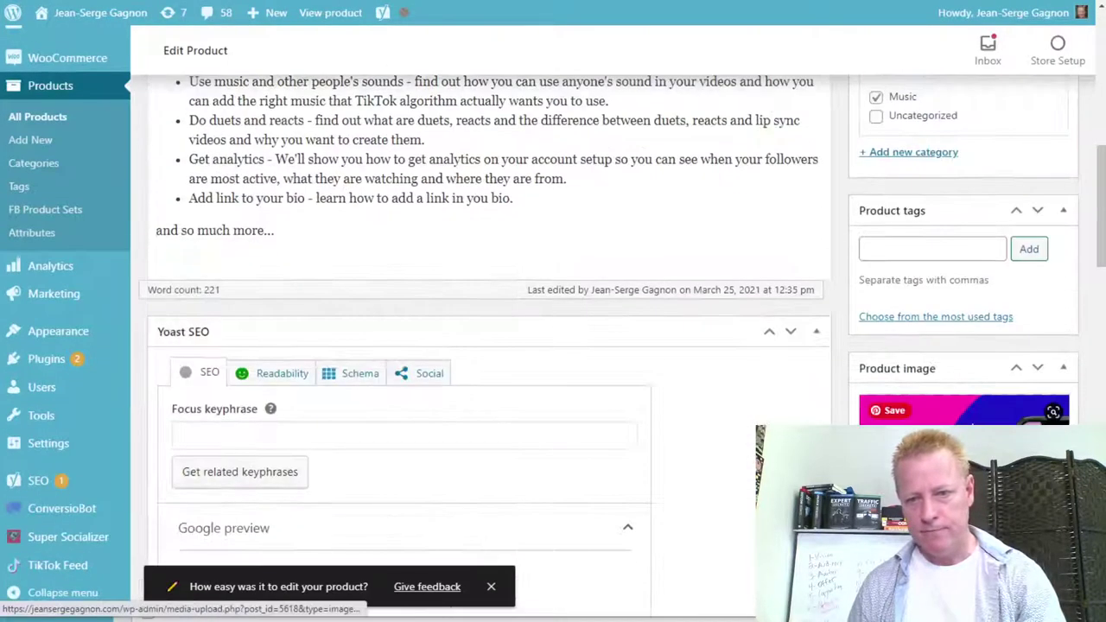
scroll(973, 421, "down", 9)
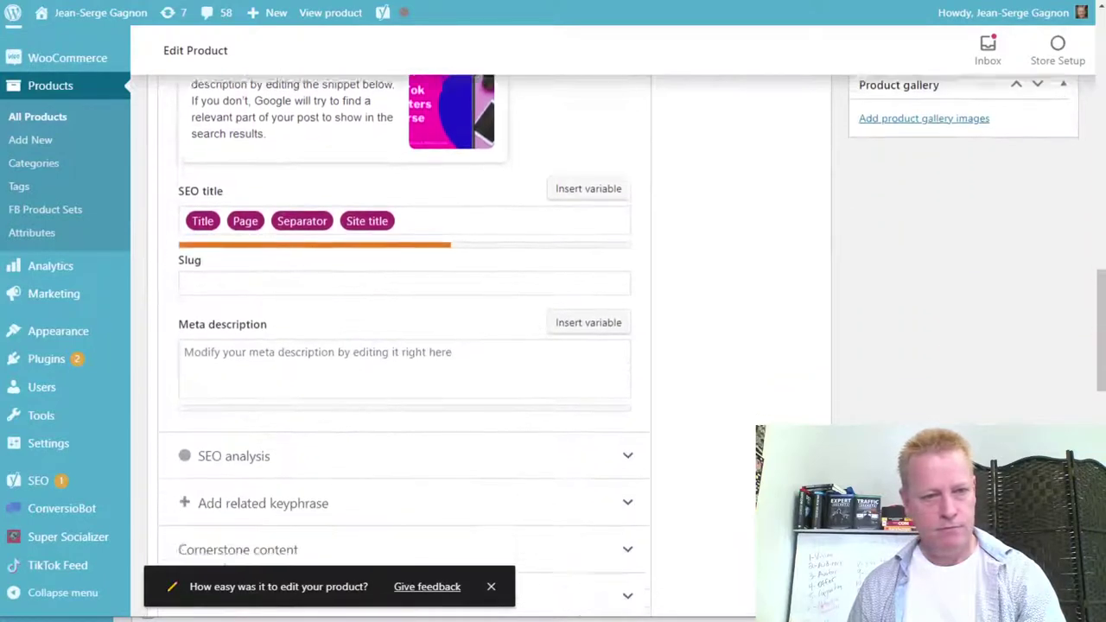
scroll(972, 421, "down", 3)
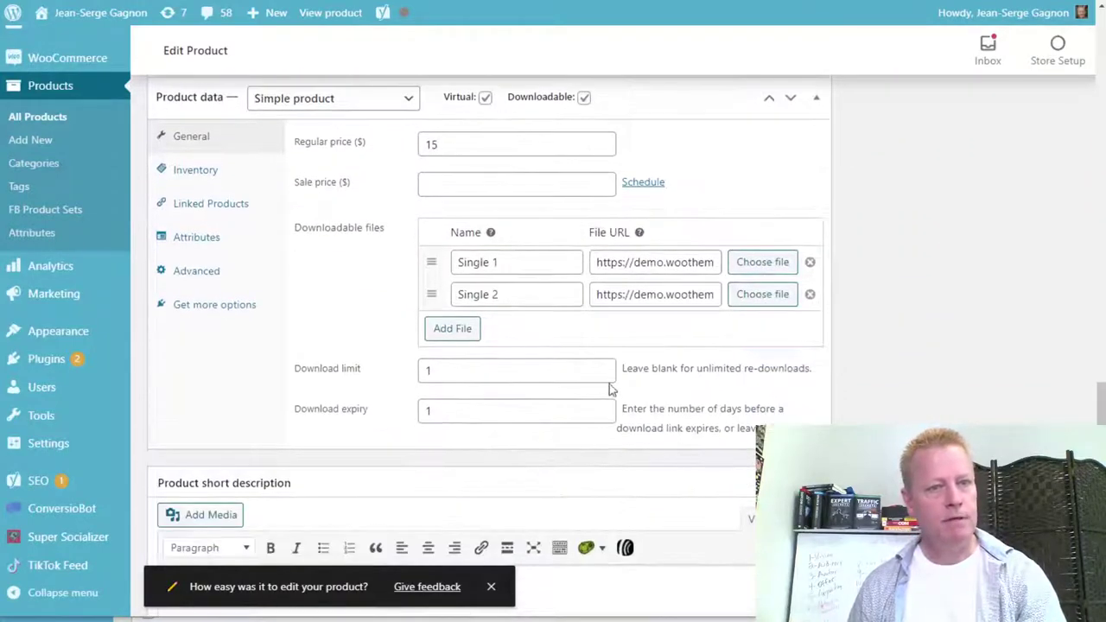
left_click_drag(454, 147, 401, 155)
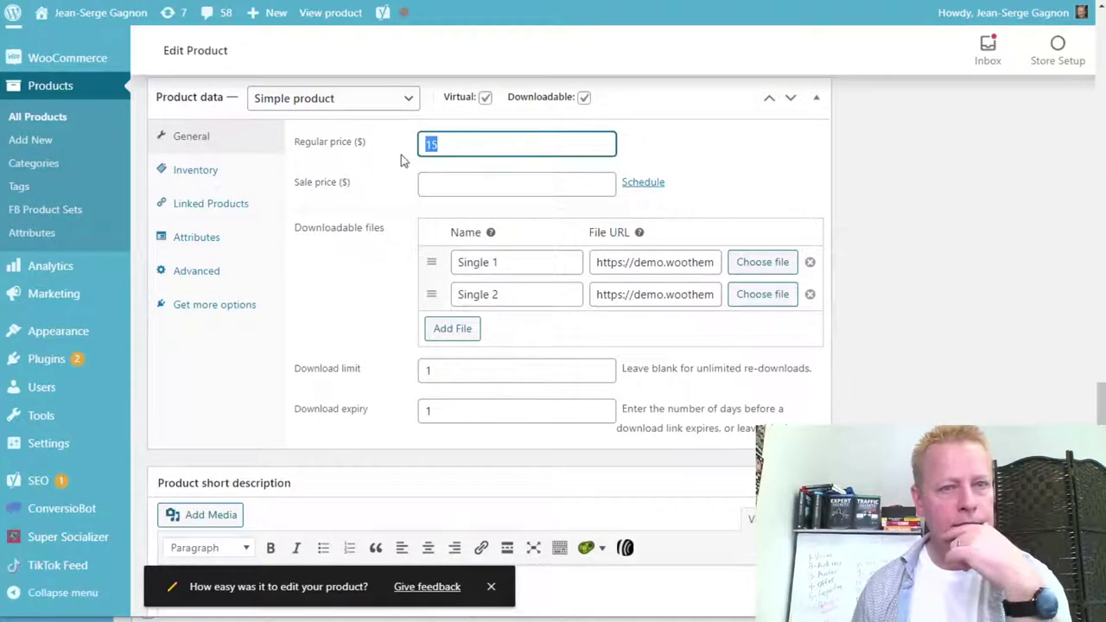
type("247")
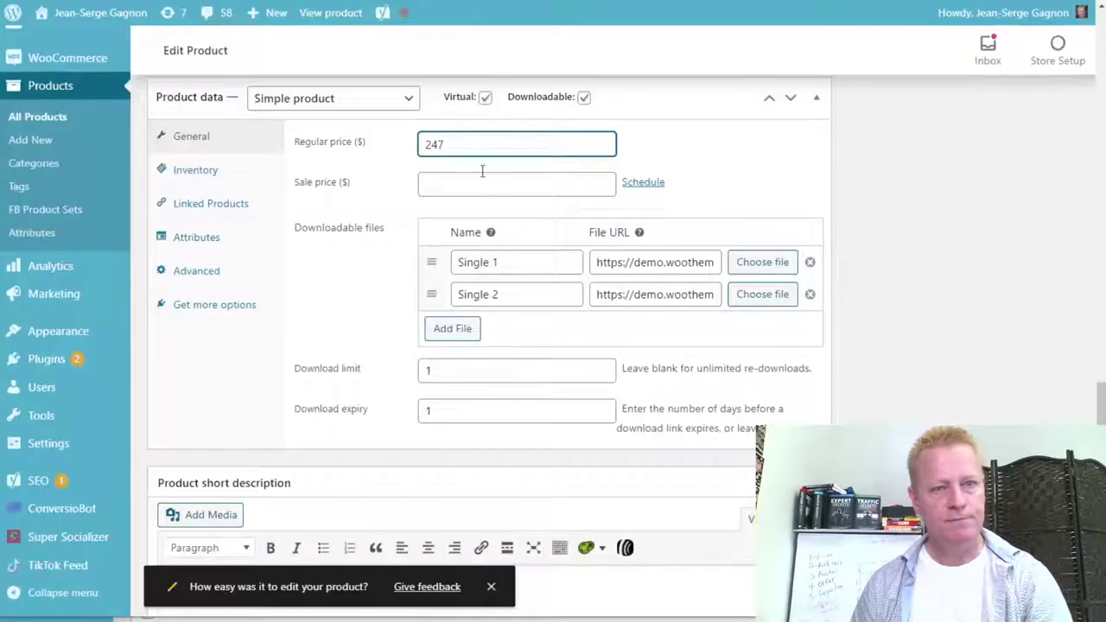
left_click_drag(458, 147, 396, 149)
type("1")
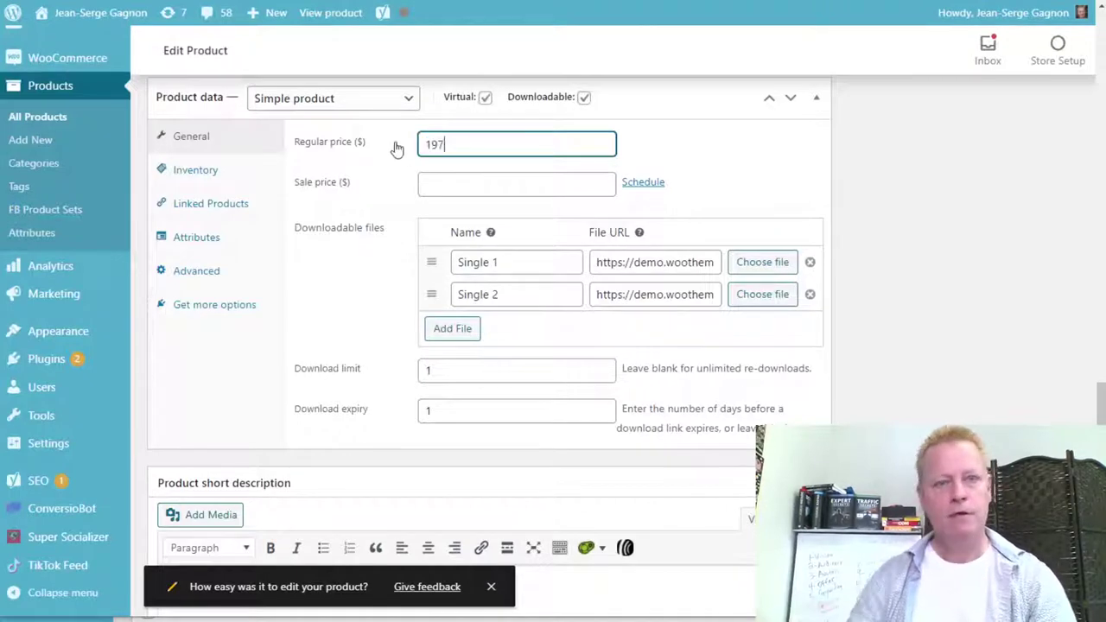
type("97")
left_click(467, 184)
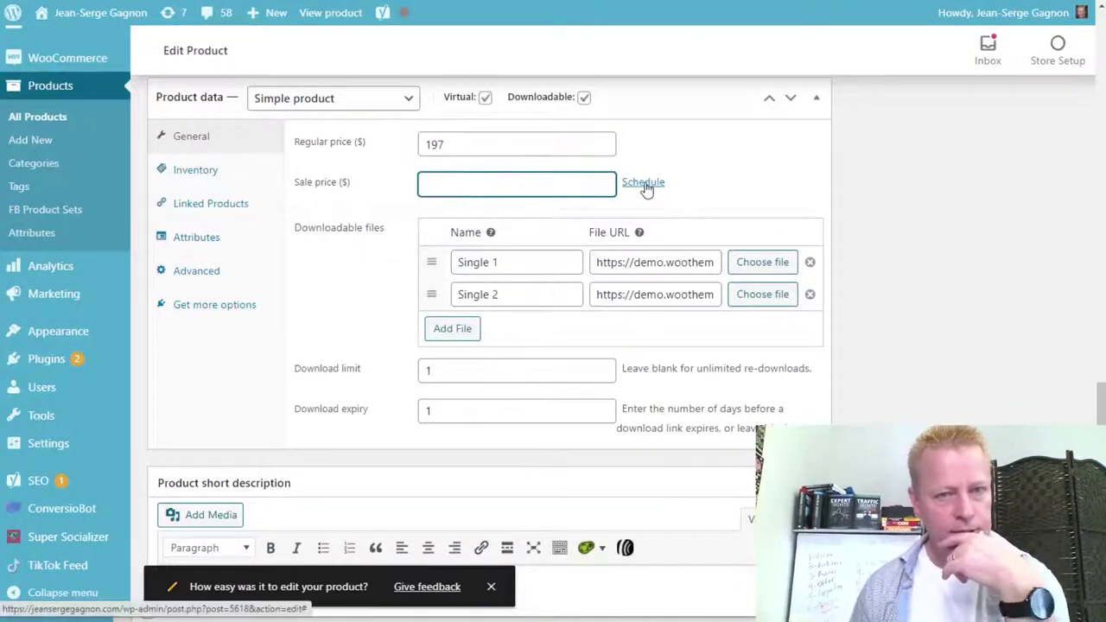
left_click(645, 185)
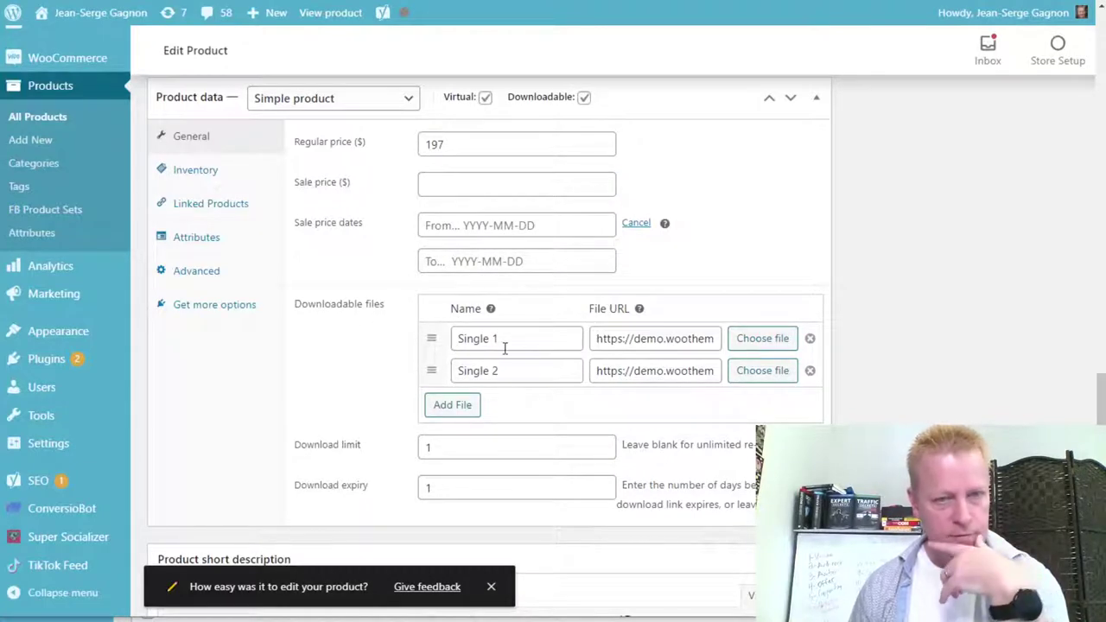
Point the first downloadable file at the Click eCourse URL and name it 'Click eCourse site'.
left_click(677, 338)
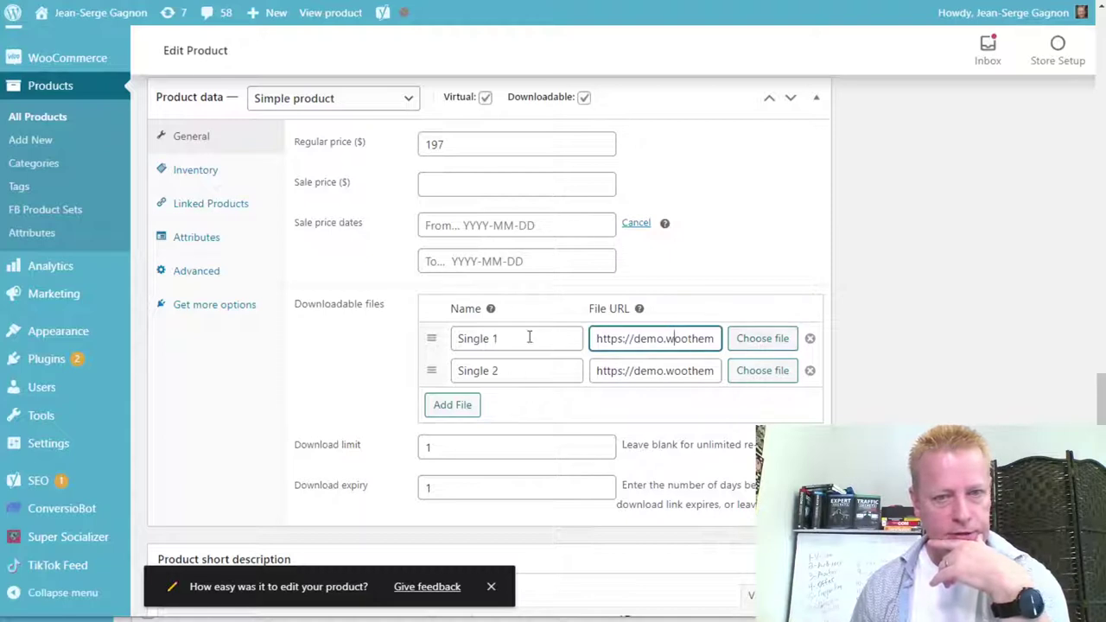
left_click_drag(530, 345, 432, 338)
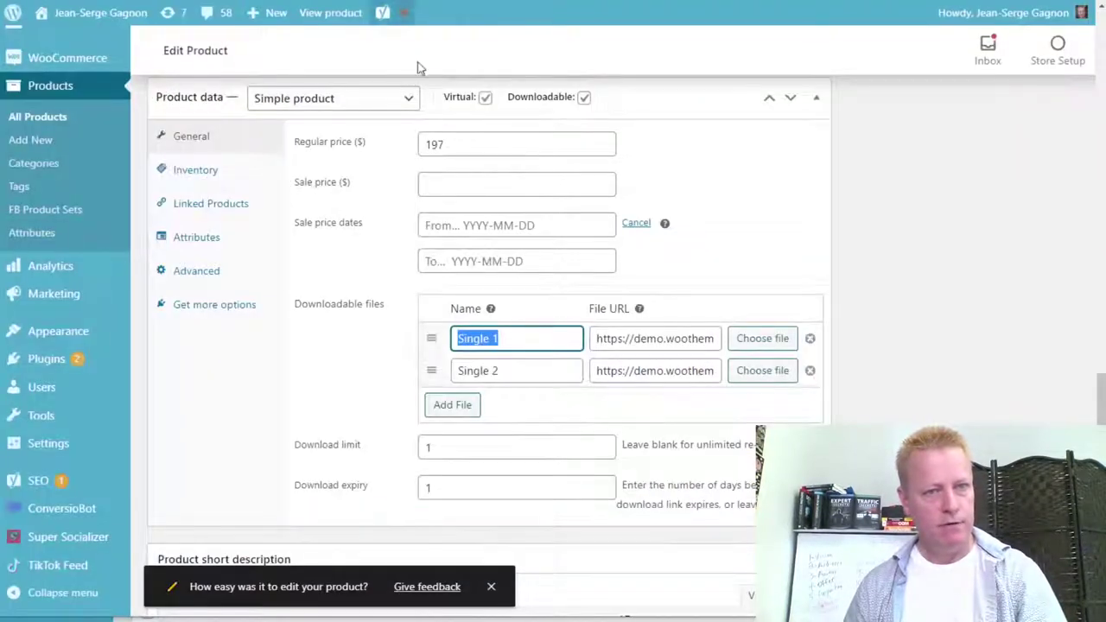
left_click(653, 338)
key("ctrl+a")
key("ctrl+v")
key("shift+Tab")
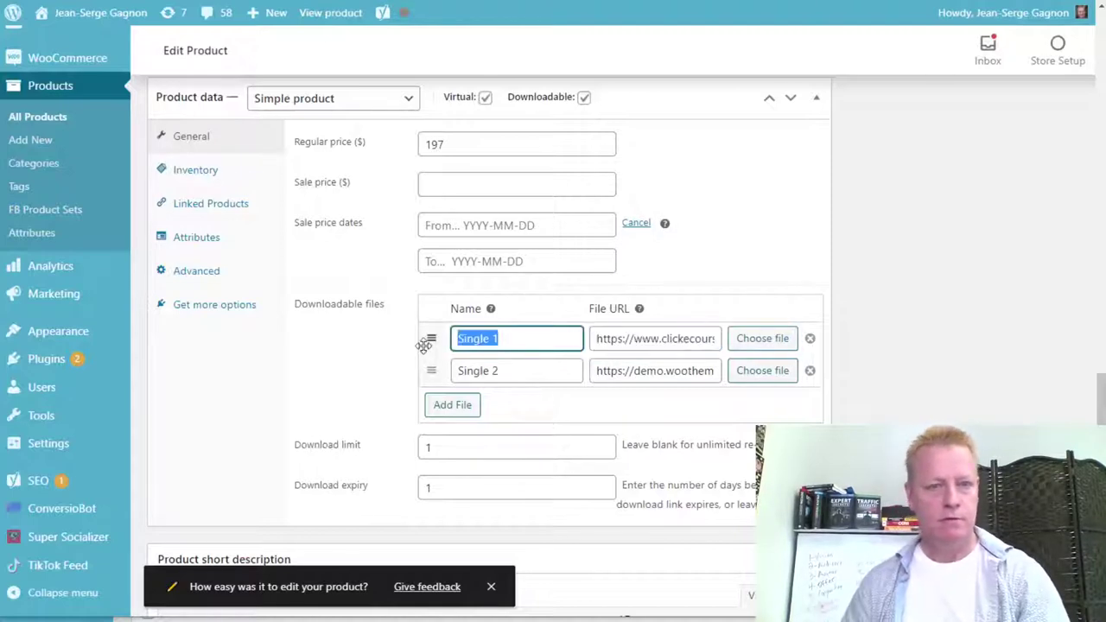
type("Click")
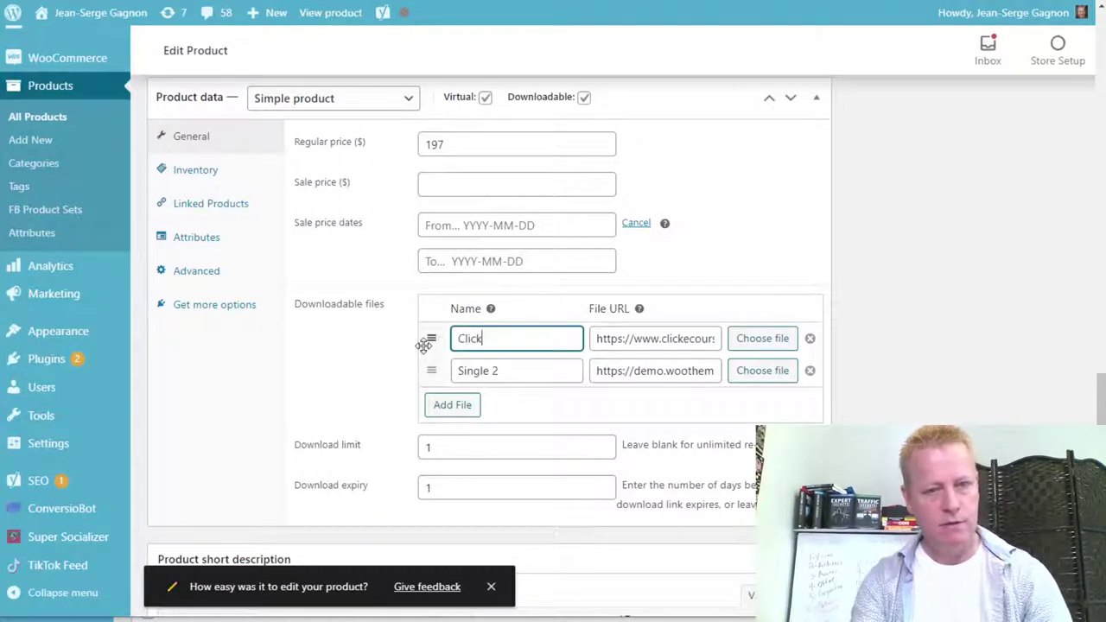
type(" eCourse site")
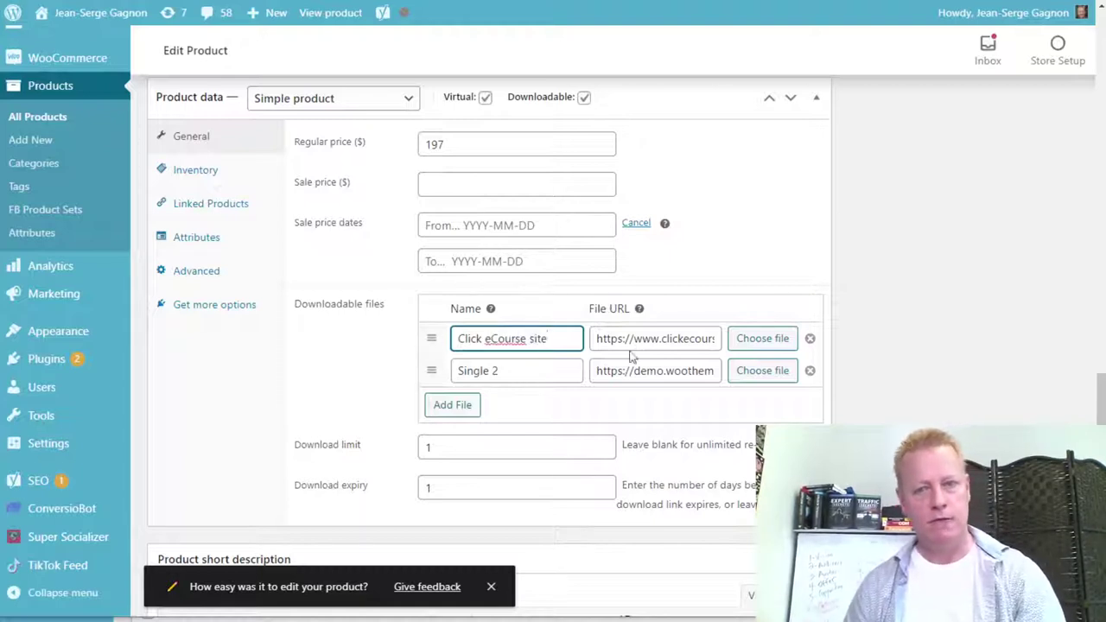
Remove the Single 2 downloadable file from the list.
left_click(810, 371)
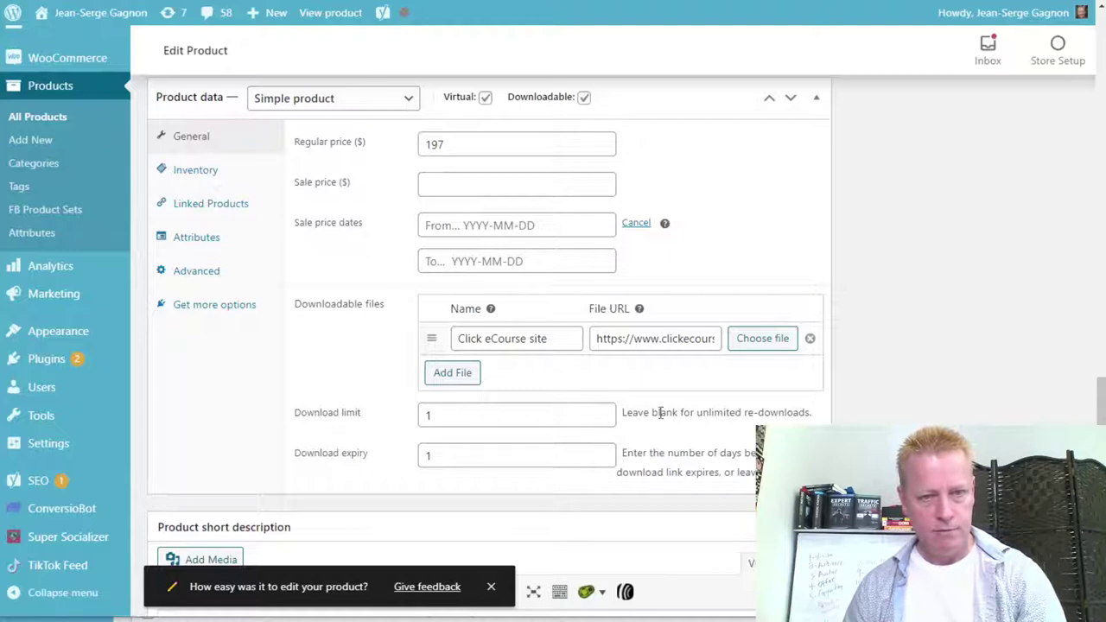
scroll(724, 458, "down", 2)
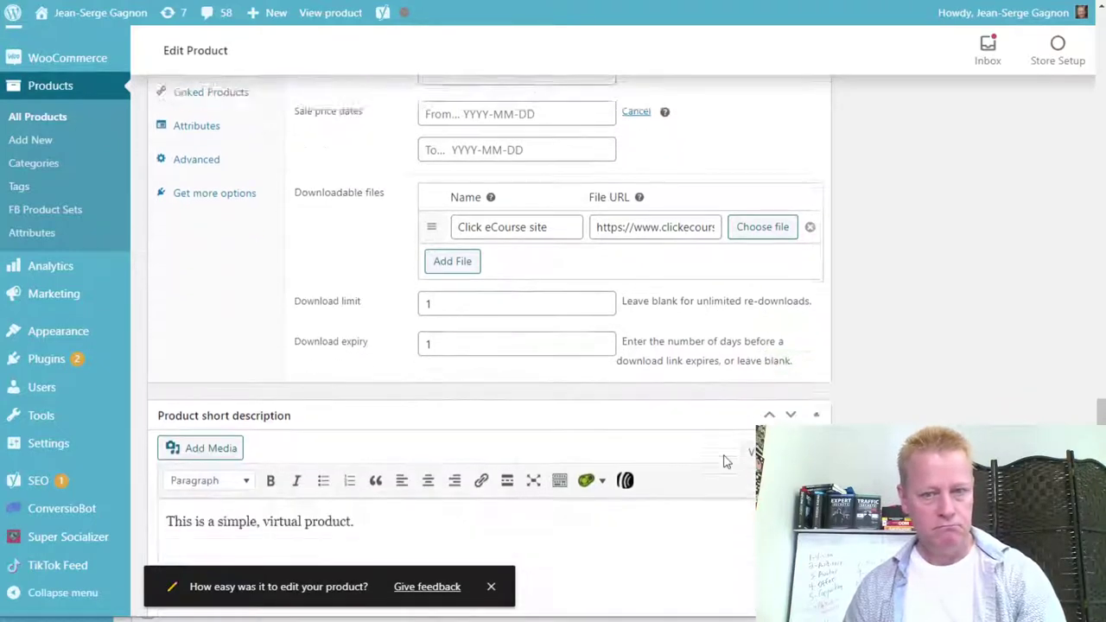
scroll(402, 363, "down", 1)
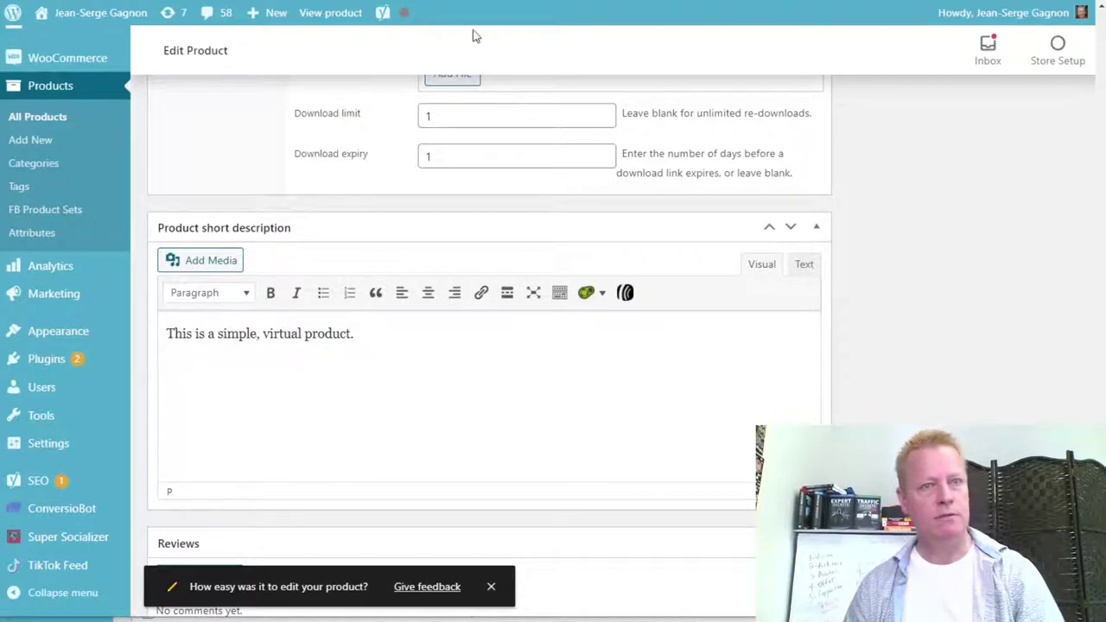
Replace the short description with the Click eCourse tagline 'Learn the secrets of the TikTok PROs FAST!'.
key("ctrl+Tab")
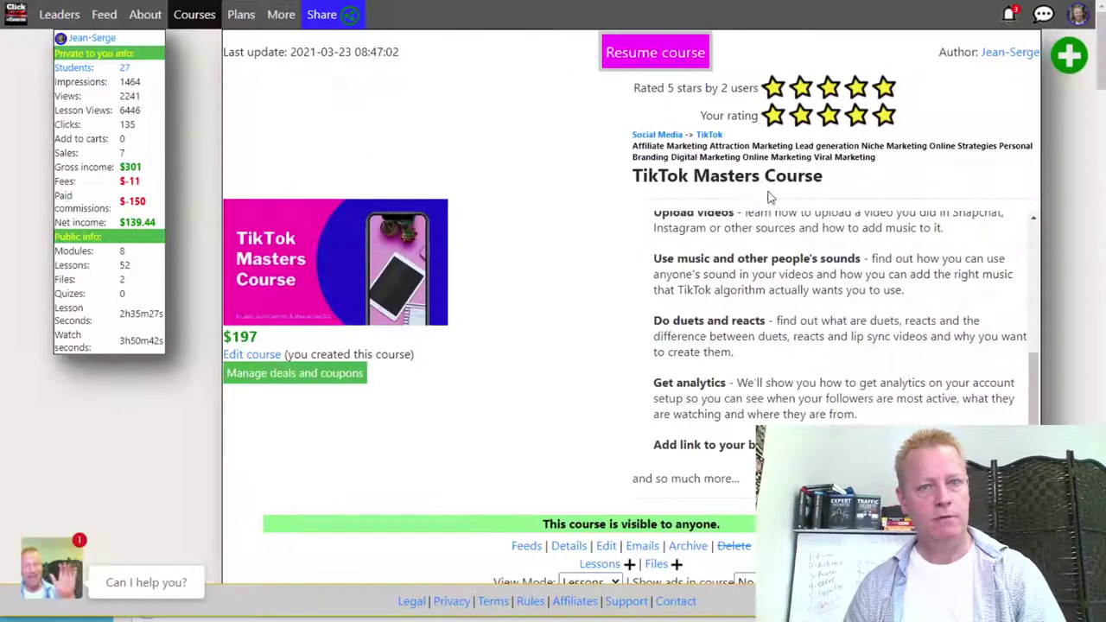
scroll(834, 312, "up", 3)
left_click_drag(856, 227, 634, 223)
left_click(634, 223)
left_click_drag(858, 223, 633, 221)
key("ctrl+c")
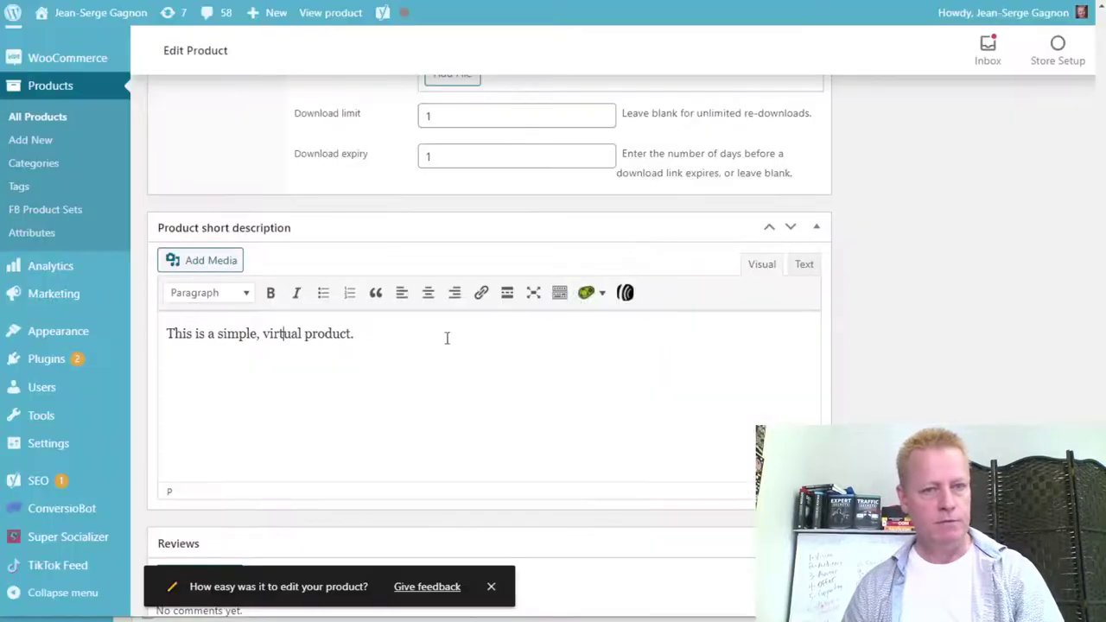
left_click_drag(383, 338, 130, 345)
mouse_move(124, 352)
key("ctrl+v")
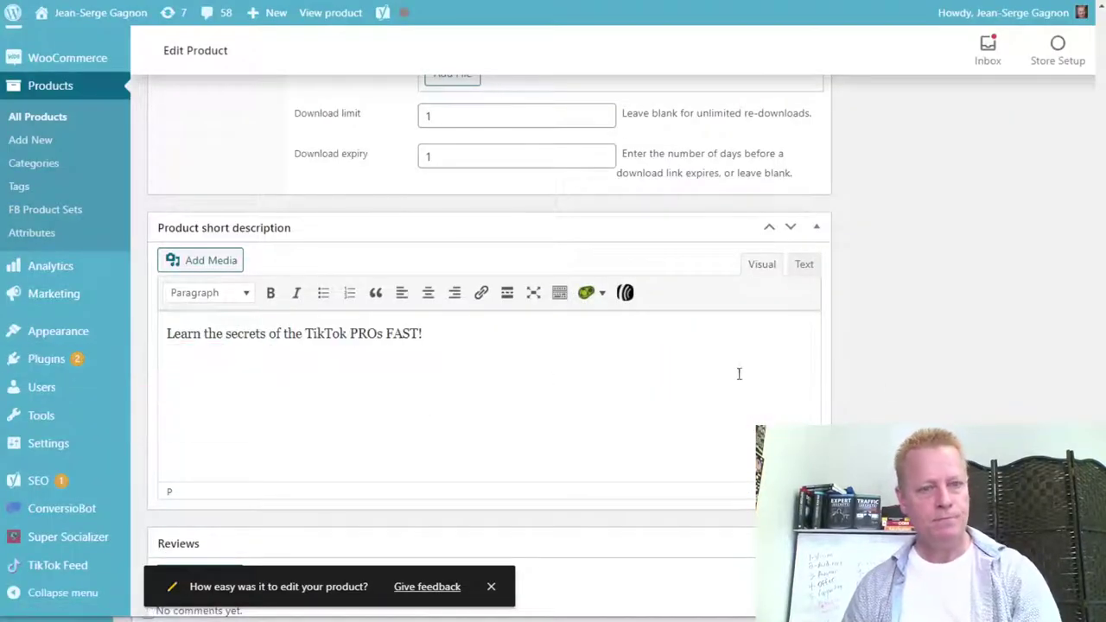
Check the Inventory, Attributes, Advanced and General product data tabs, then update the product.
scroll(920, 382, "down", 3)
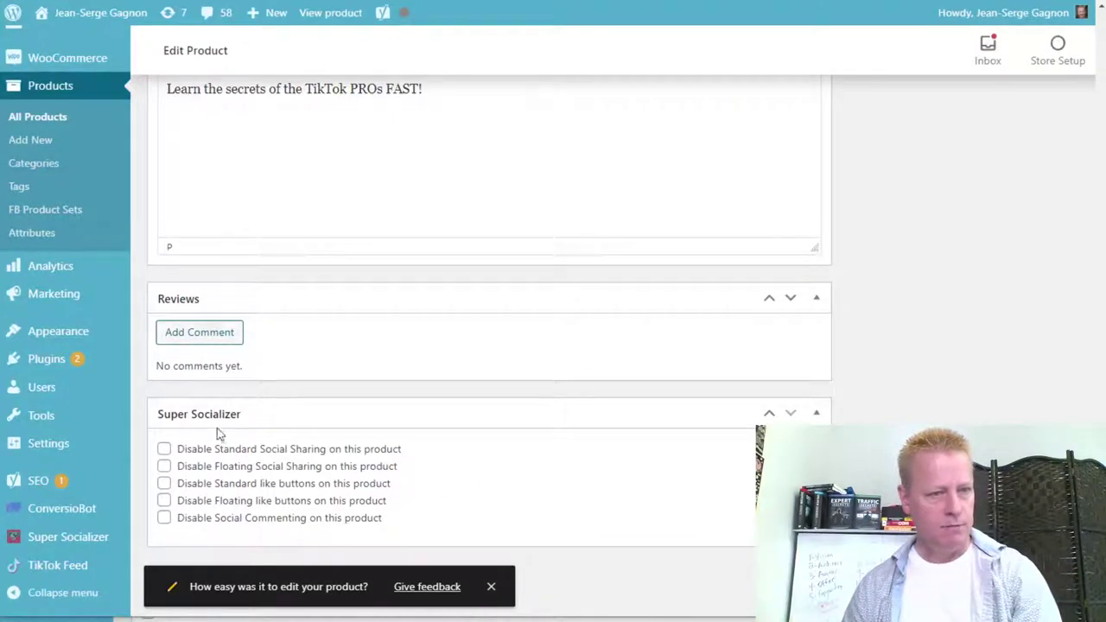
scroll(338, 491, "up", 10)
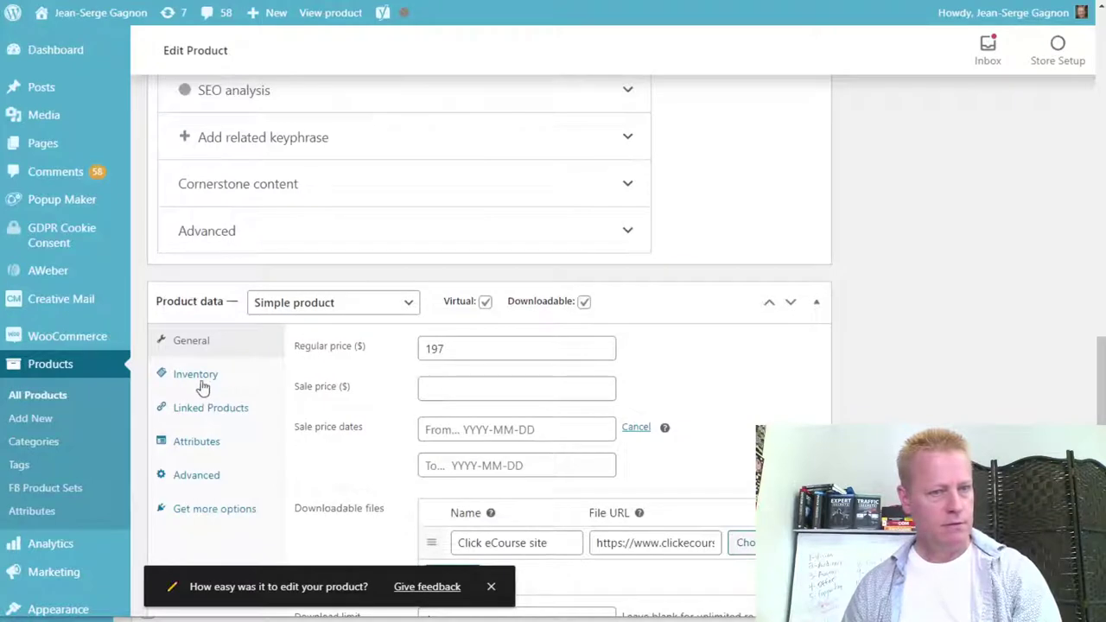
left_click(199, 377)
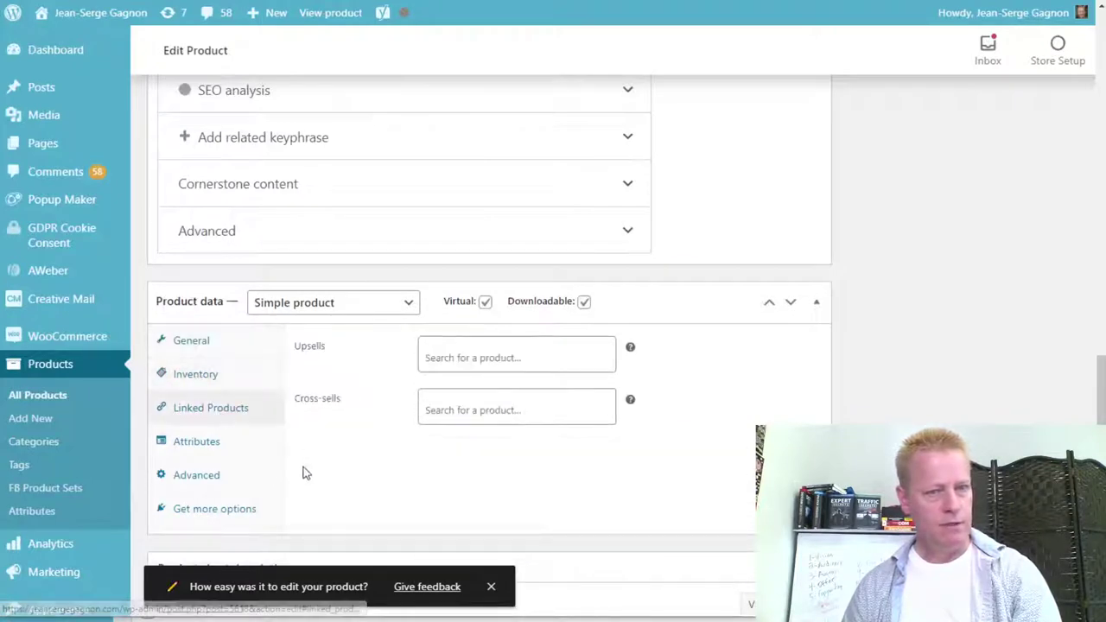
left_click(220, 445)
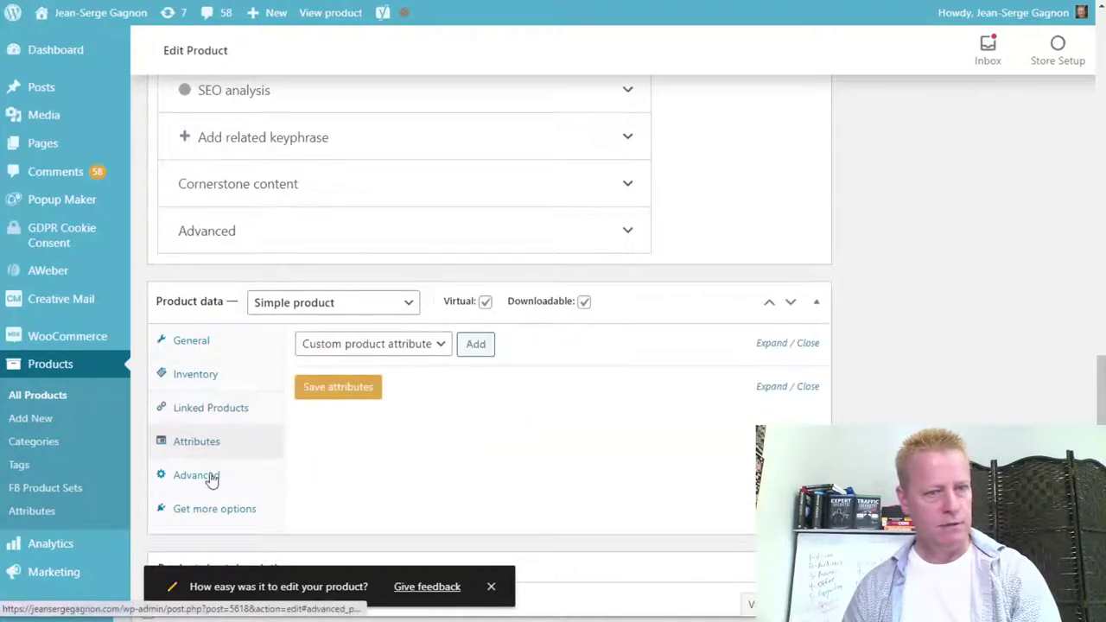
left_click(206, 480)
left_click(201, 356)
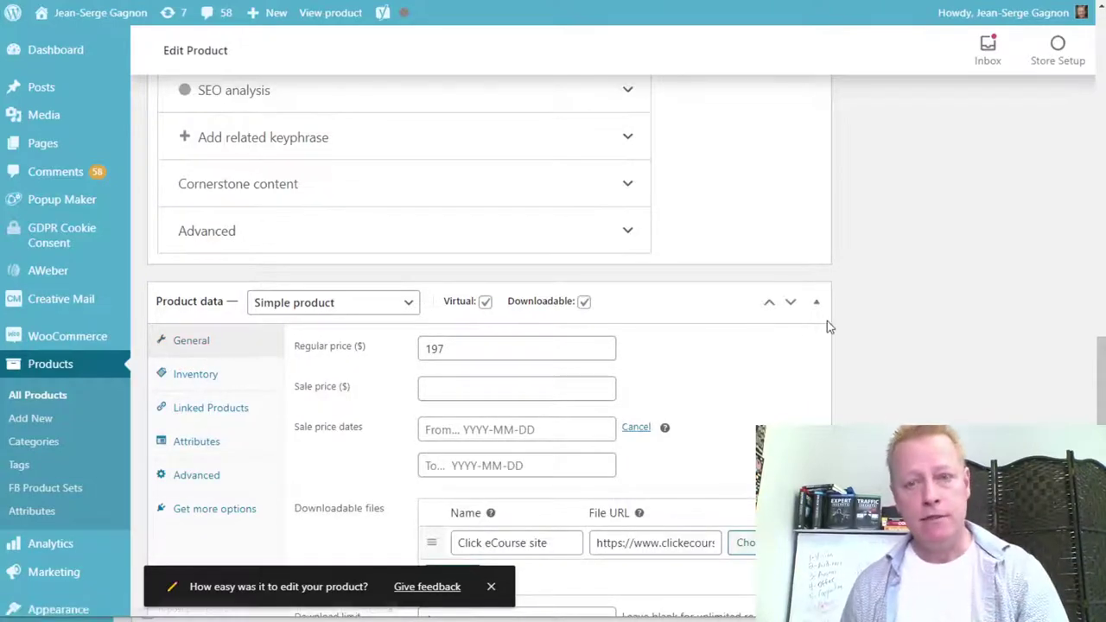
scroll(825, 324, "up", 15)
left_click(1025, 256)
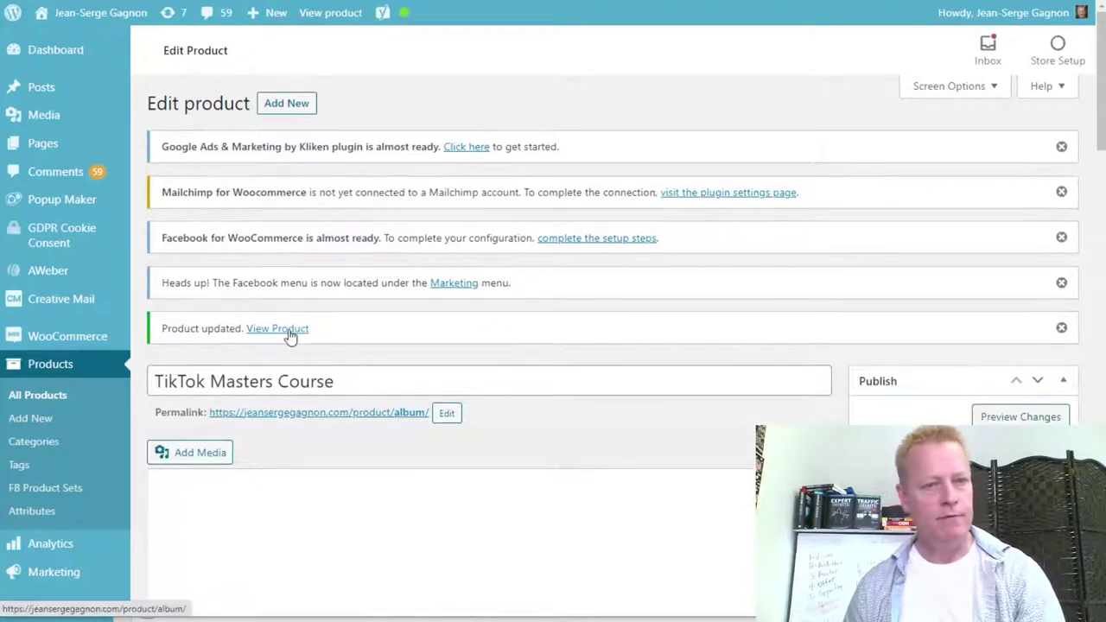
right_click(302, 333)
left_click(378, 341)
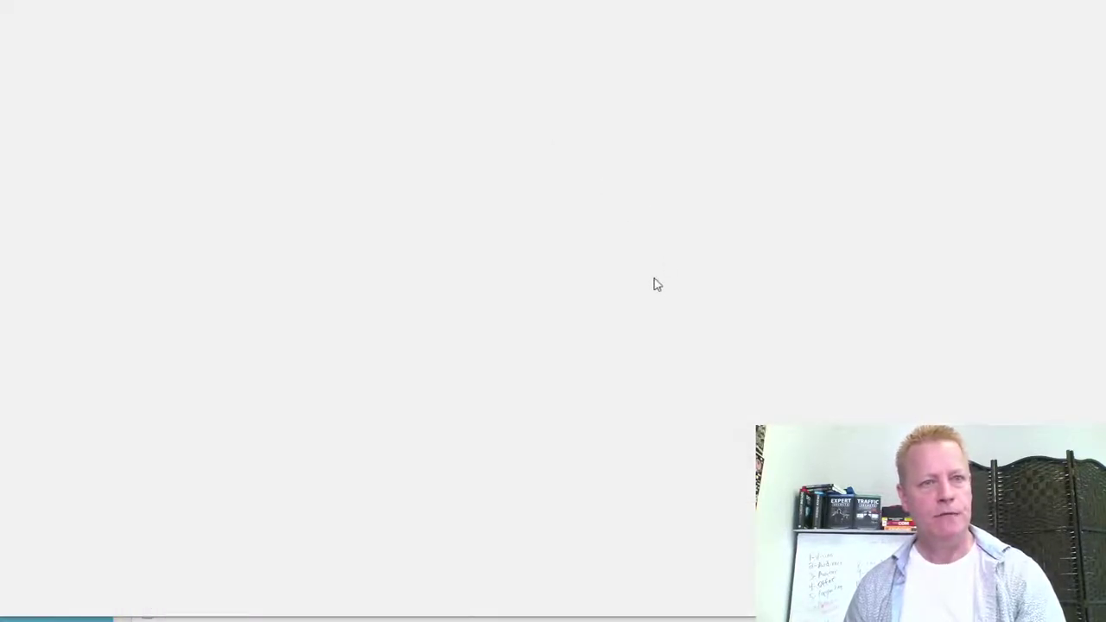
scroll(519, 329, "down", 3)
scroll(471, 415, "down", 1)
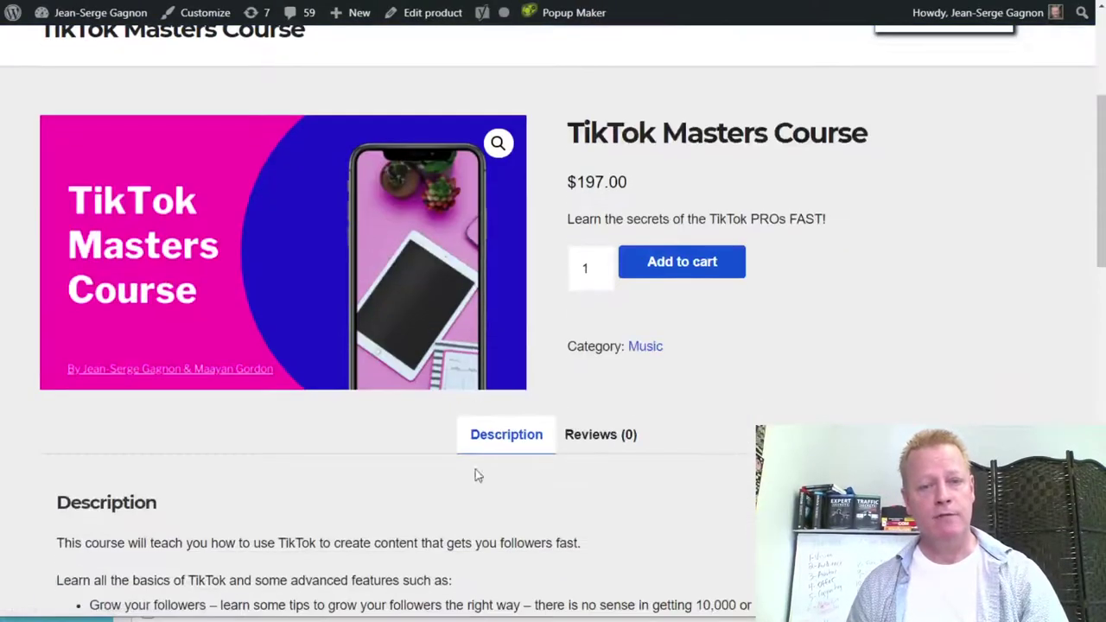
scroll(484, 514, "down", 5)
scroll(501, 510, "up", 9)
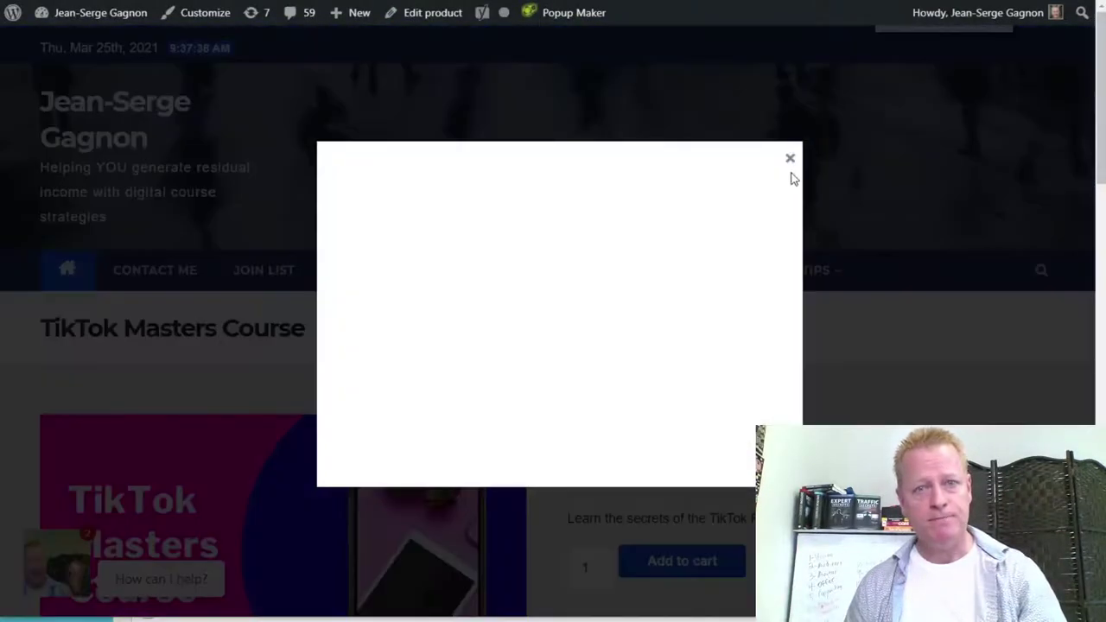
left_click(790, 158)
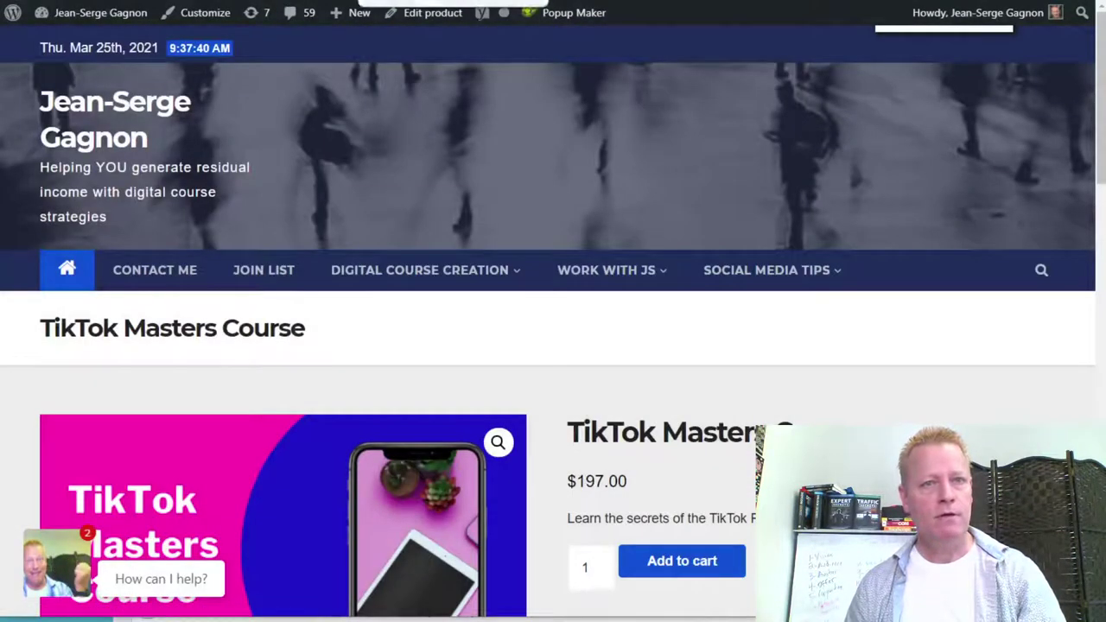
key("alt+Left")
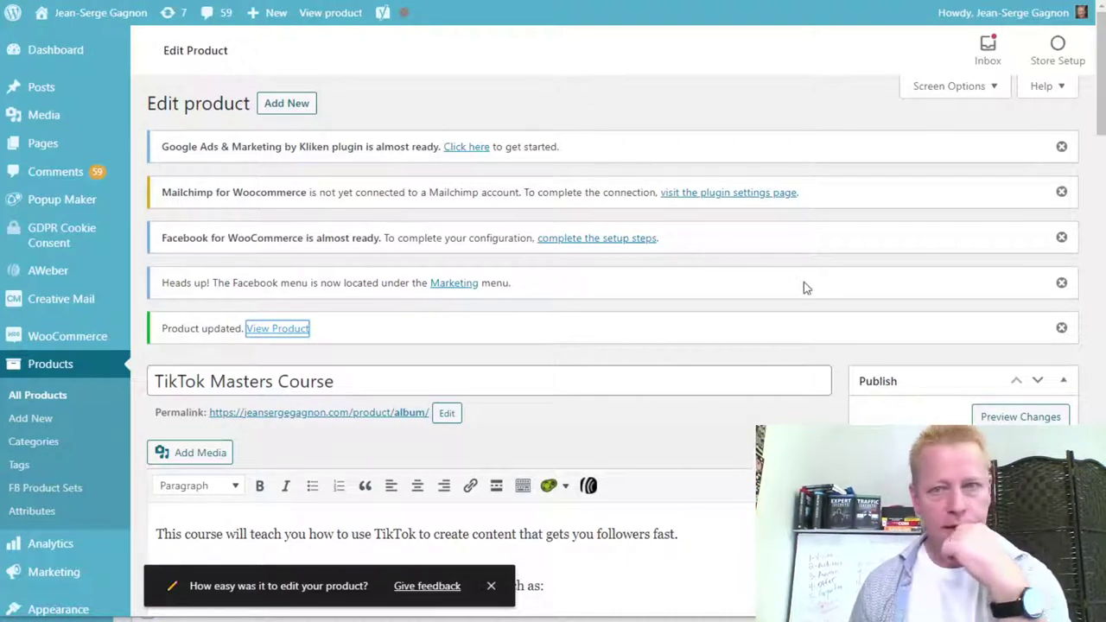
Go to WooCommerce > Home in the admin sidebar to view the Finish setup list.
mouse_move(76, 344)
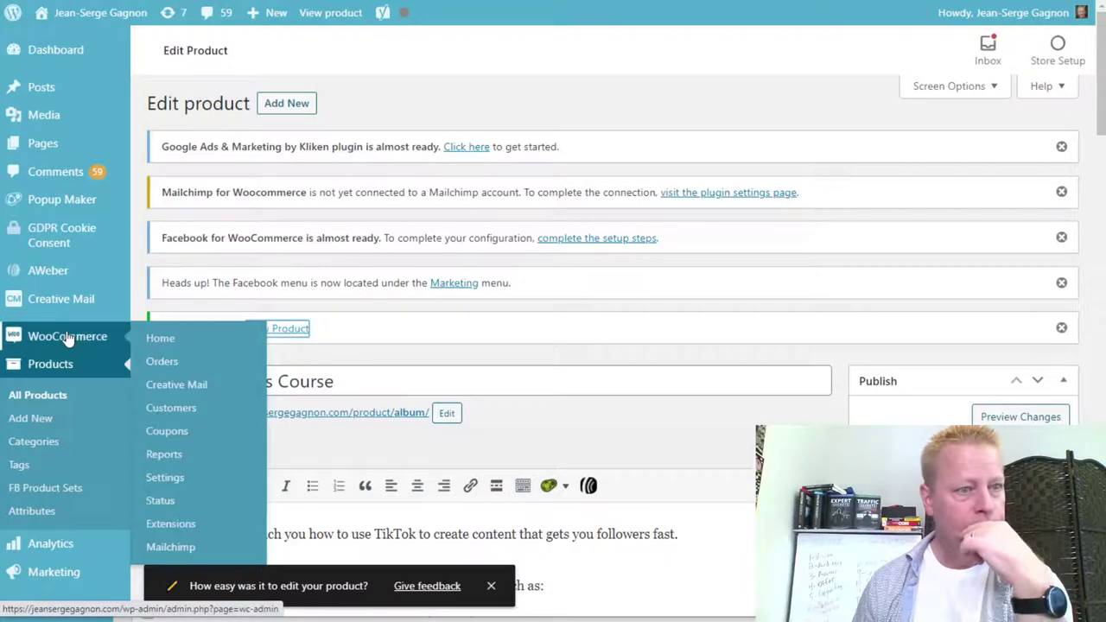
mouse_move(76, 307)
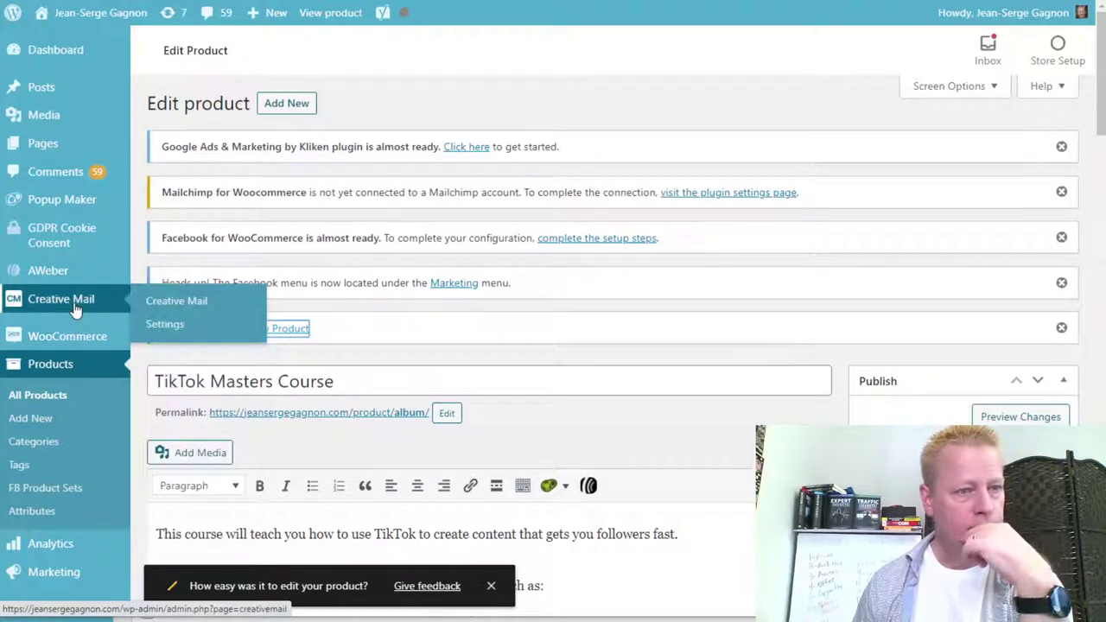
left_click(167, 345)
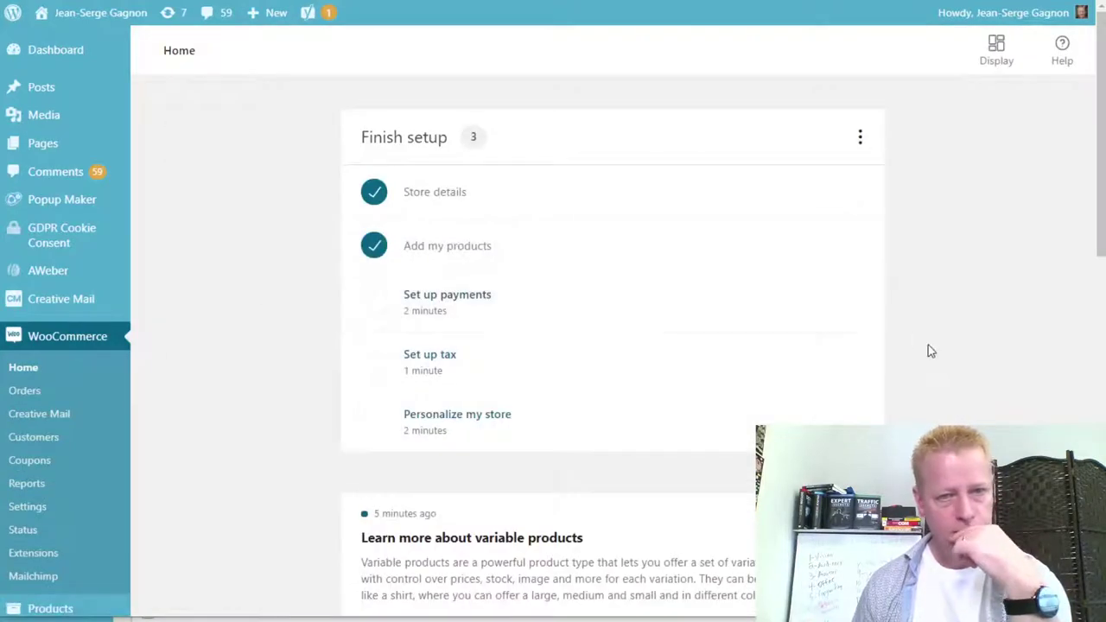
Choose Stripe for store payments, install it and start connecting a Stripe account.
left_click(464, 313)
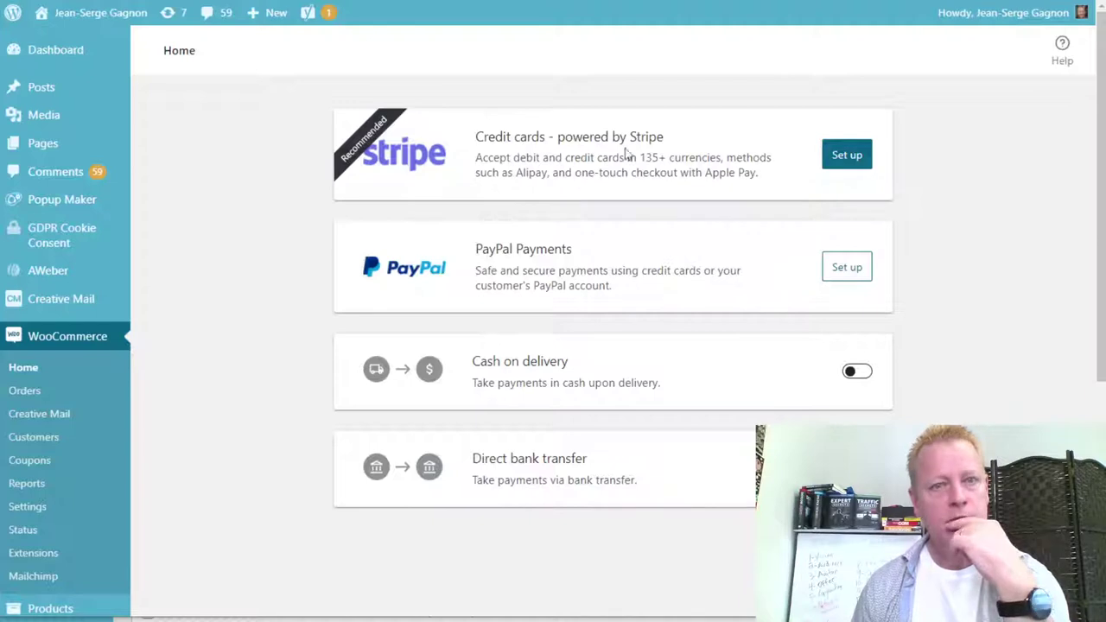
left_click(847, 161)
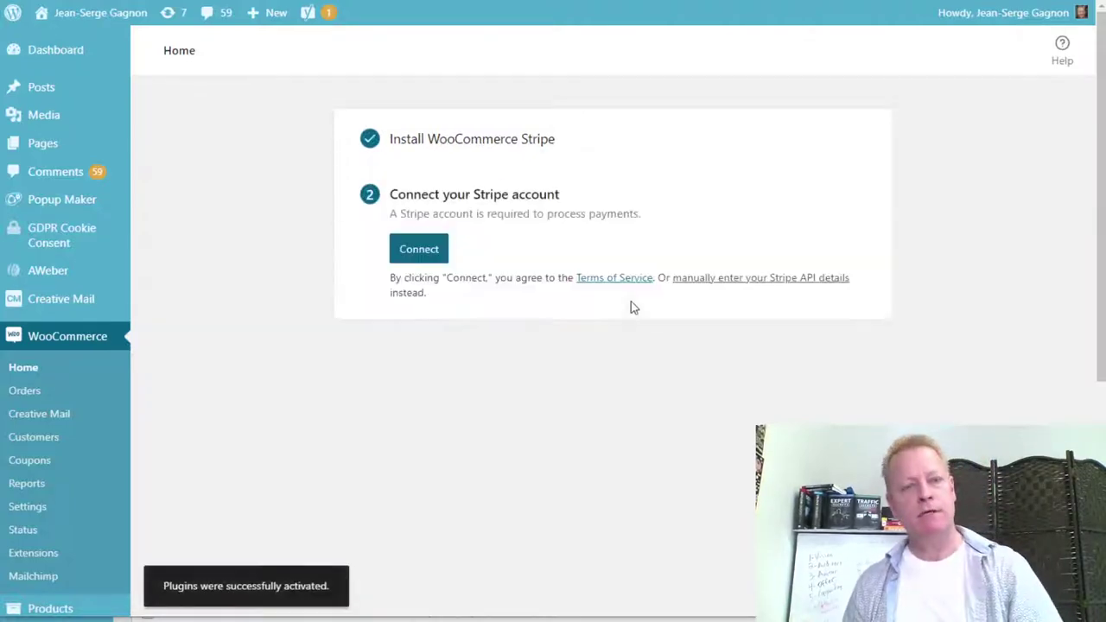
left_click(413, 255)
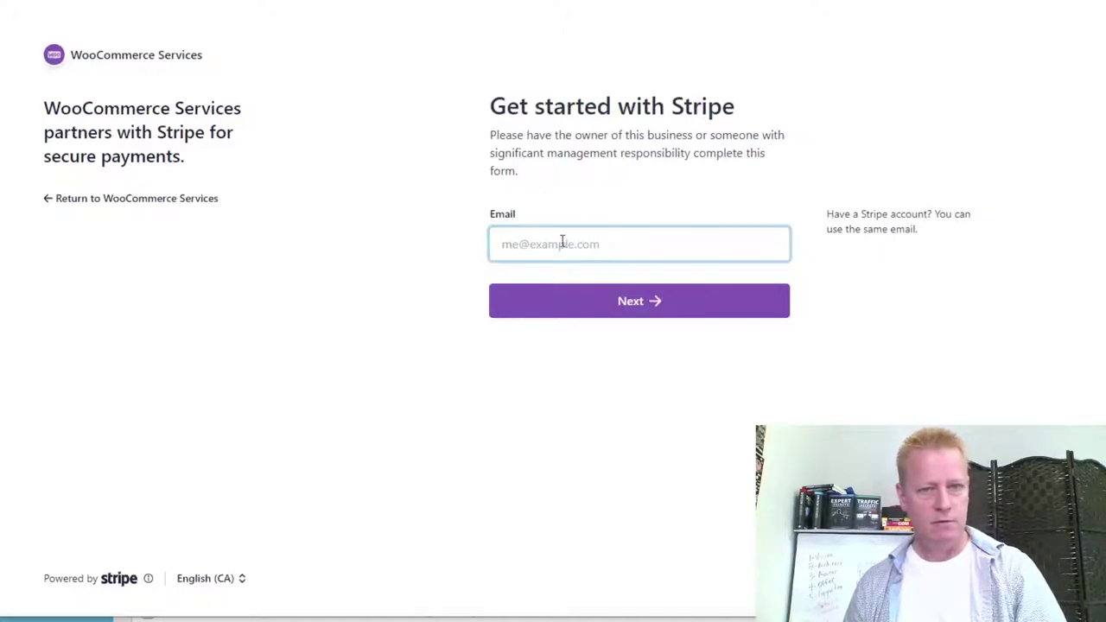
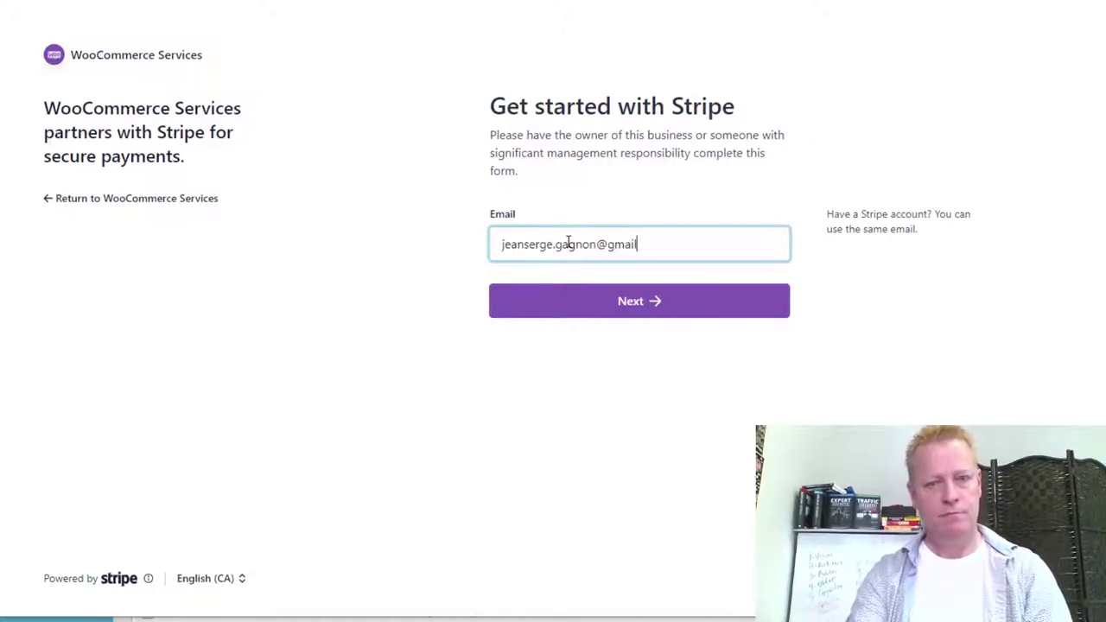
Enter the Stripe account e-mail, continue, and fill in the saved account password.
left_click(655, 313)
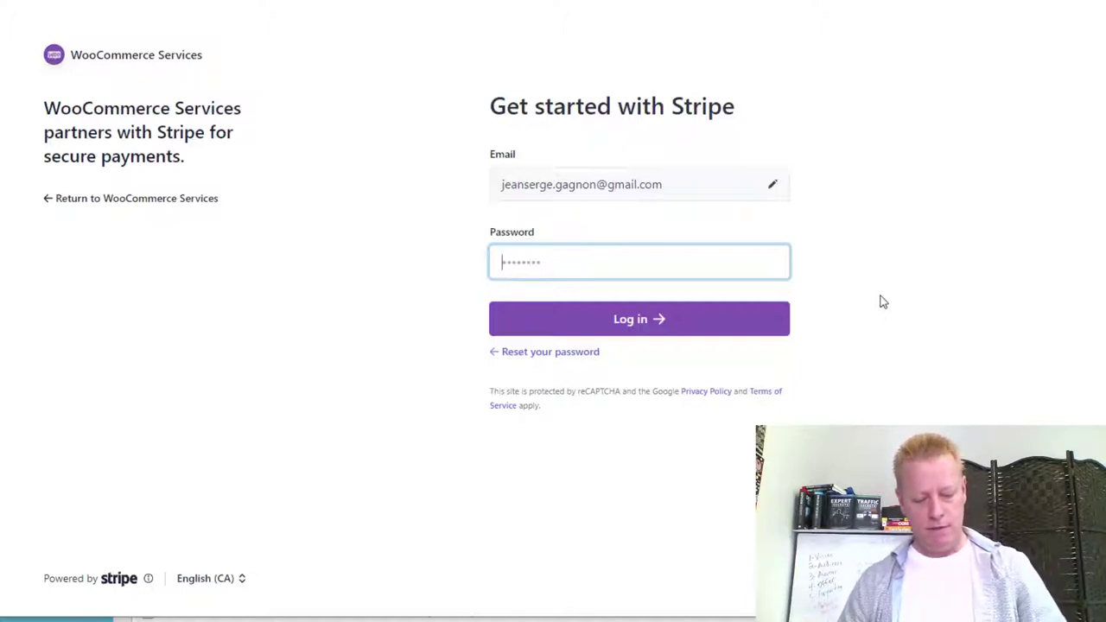
left_click(588, 259)
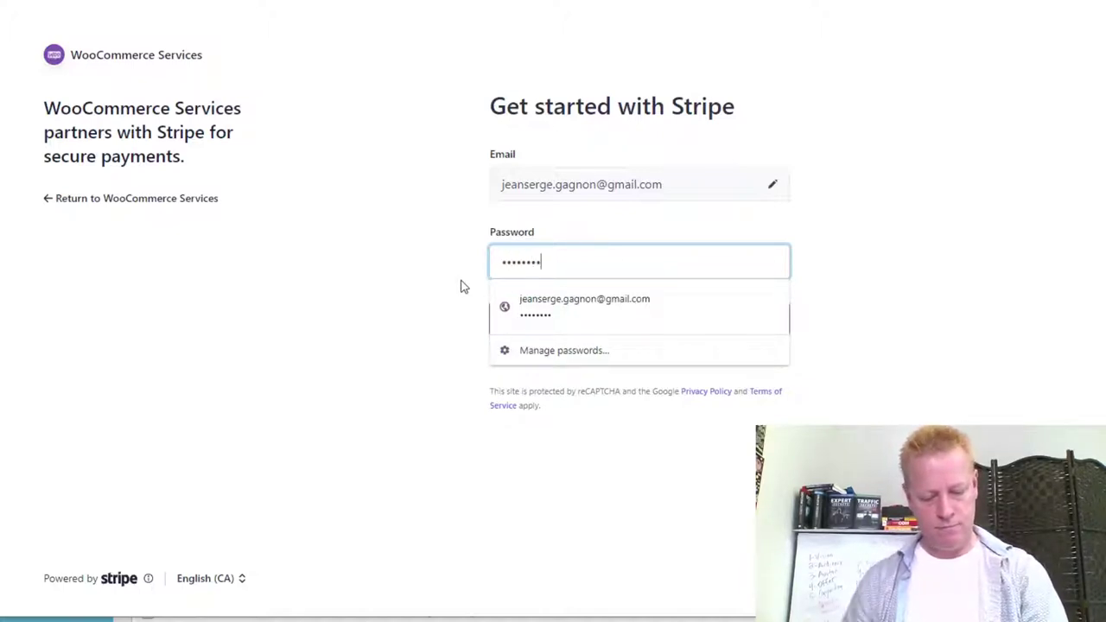
left_click(948, 337)
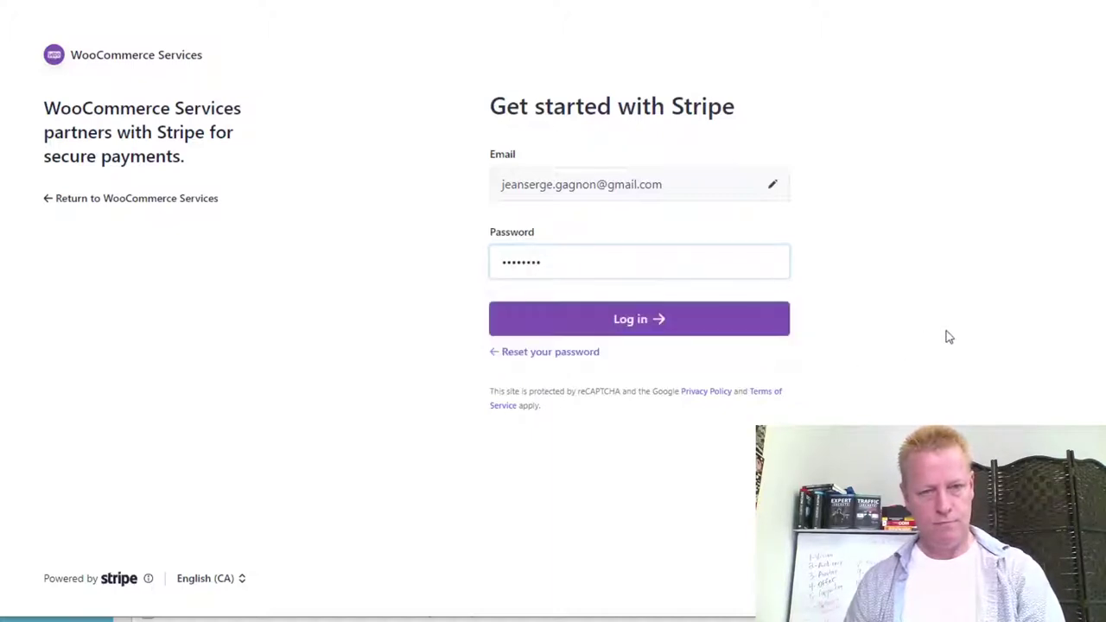
Log in to Stripe and connect the Clickecourse account to the store.
left_click(613, 320)
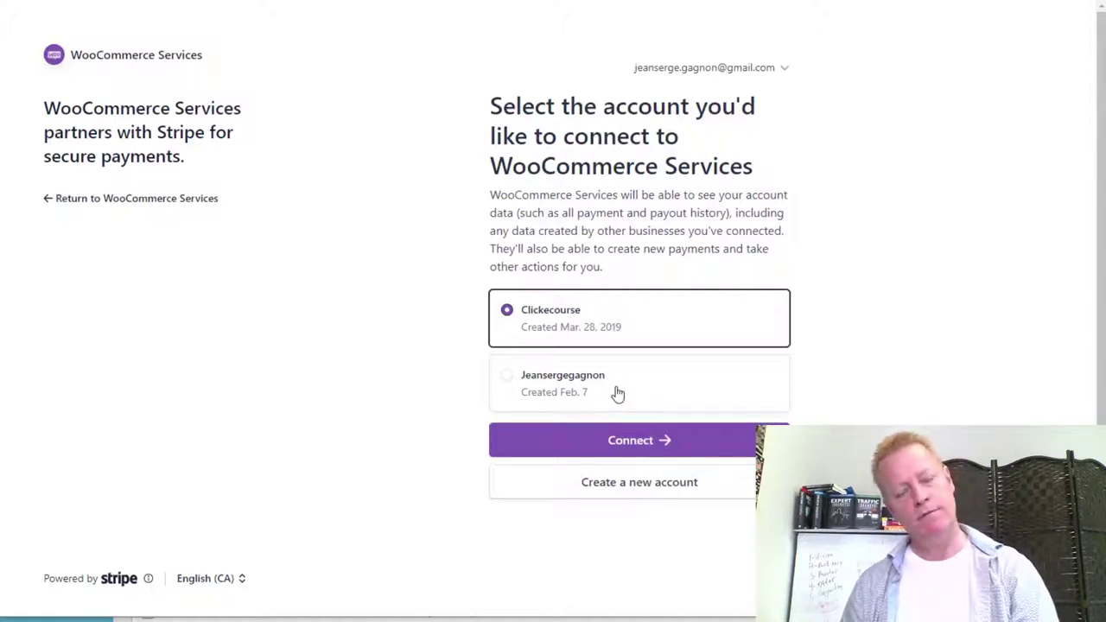
left_click(646, 442)
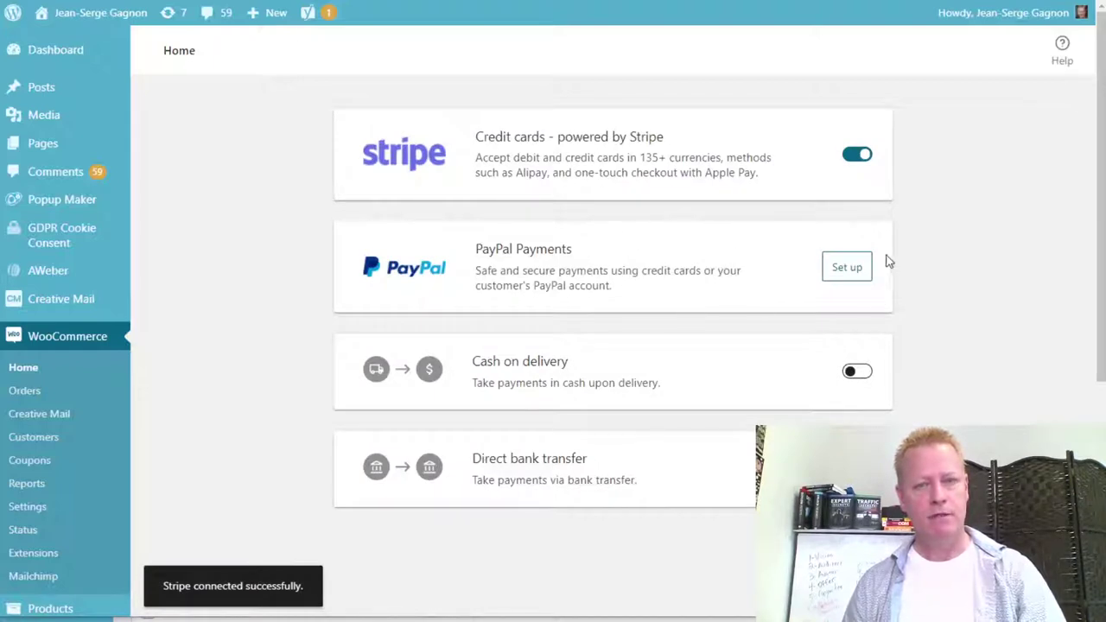
Set up the PayPal Payments plugin and begin connecting a PayPal account.
left_click(846, 269)
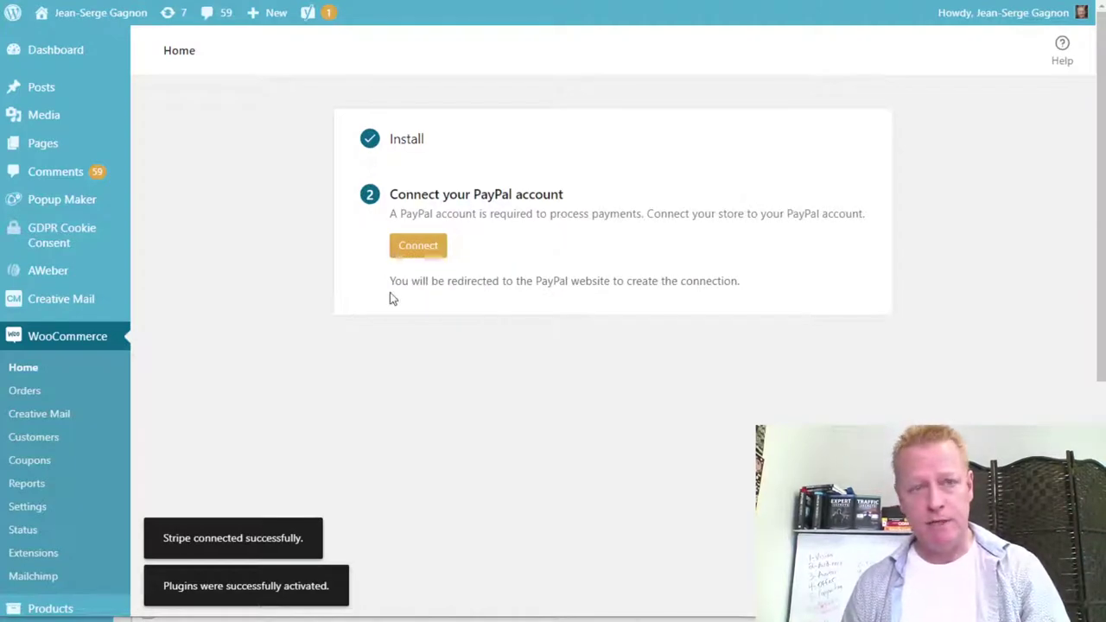
left_click(422, 249)
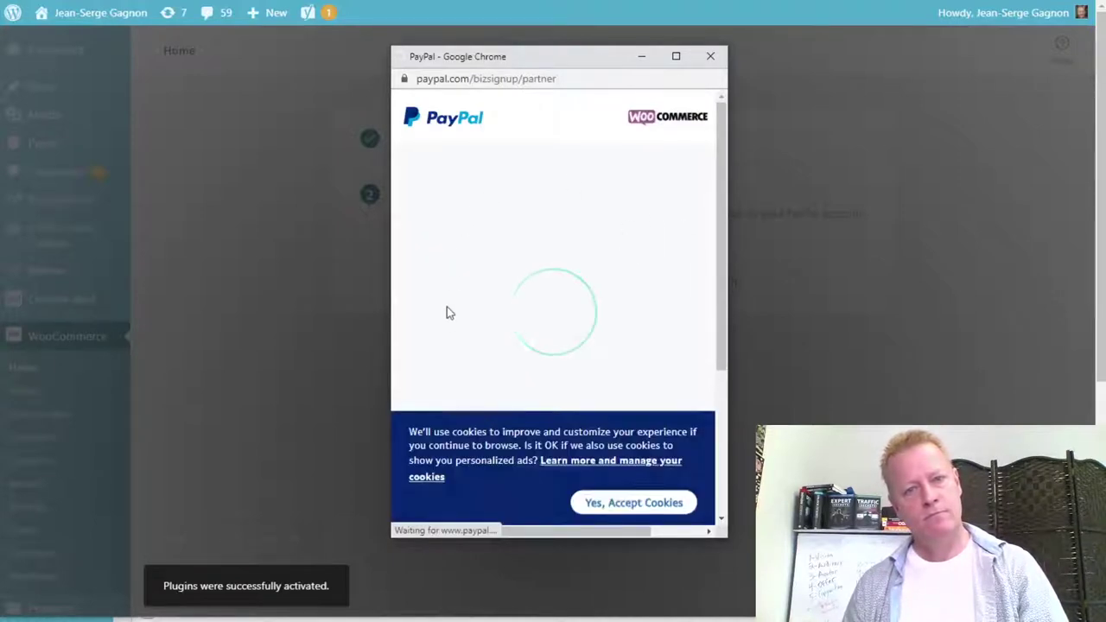
Accept PayPal's cookies, enter the account e-mail, and choose Canada as the country.
left_click(634, 502)
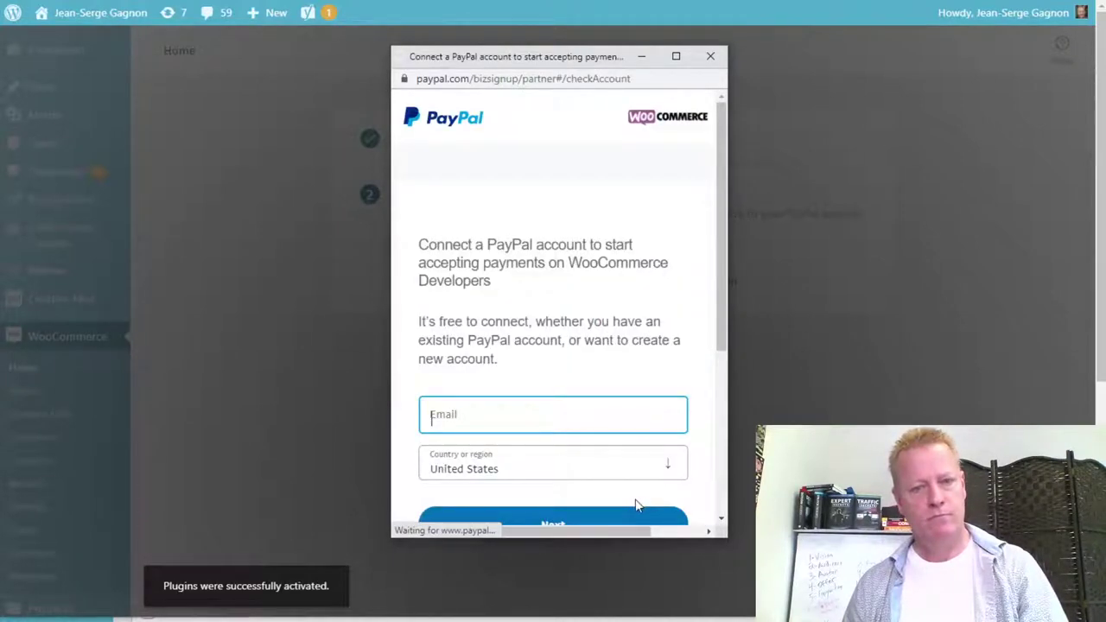
left_click(507, 409)
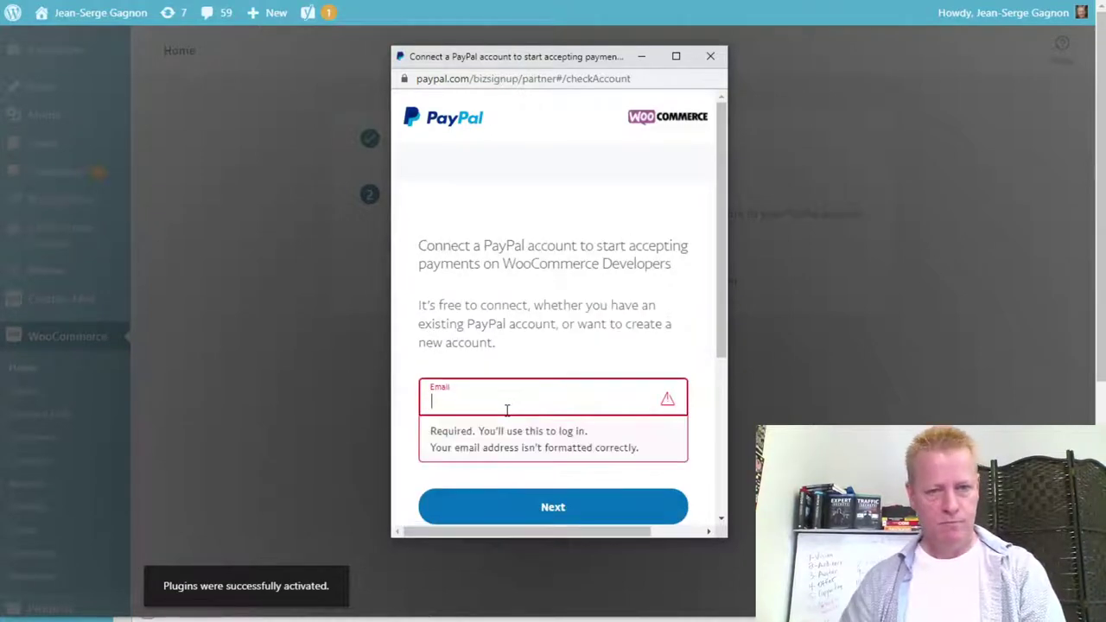
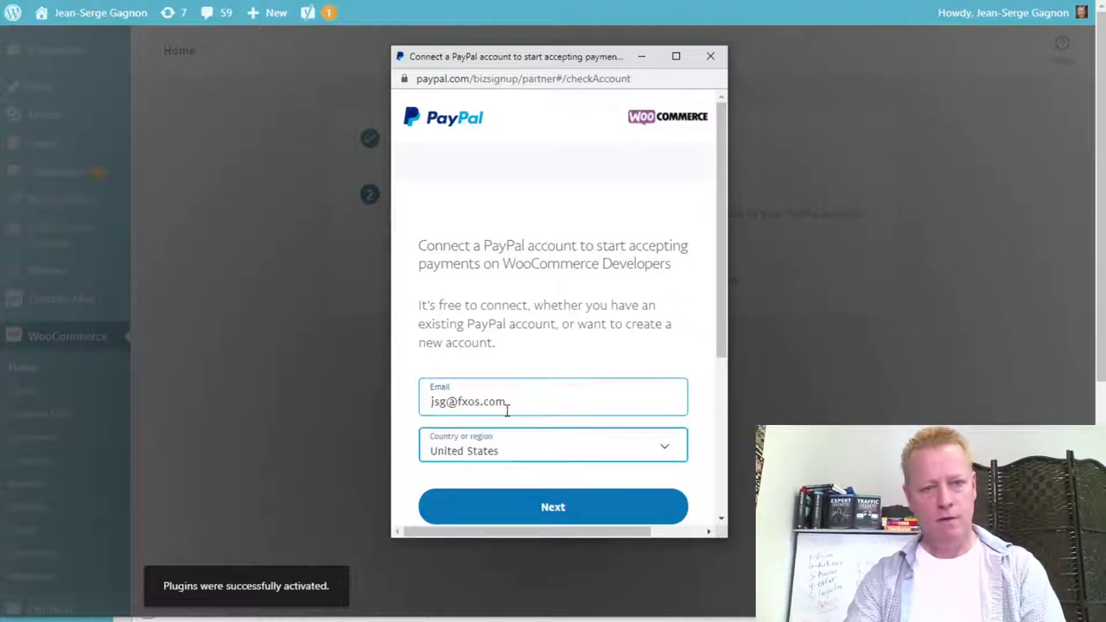
key("space")
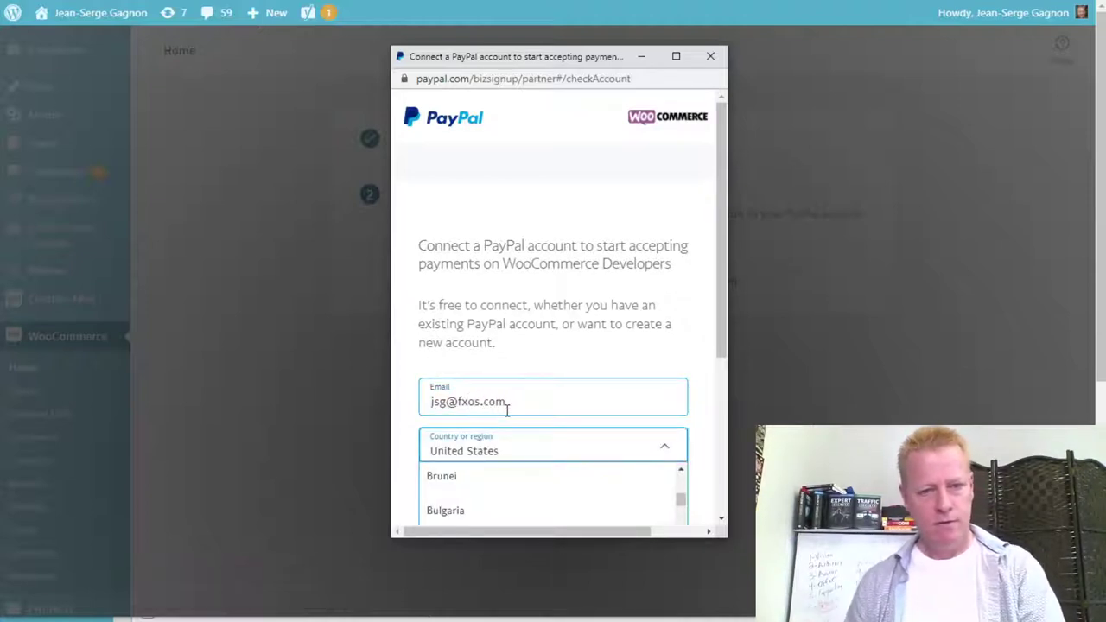
scroll(554, 440, "down", 5)
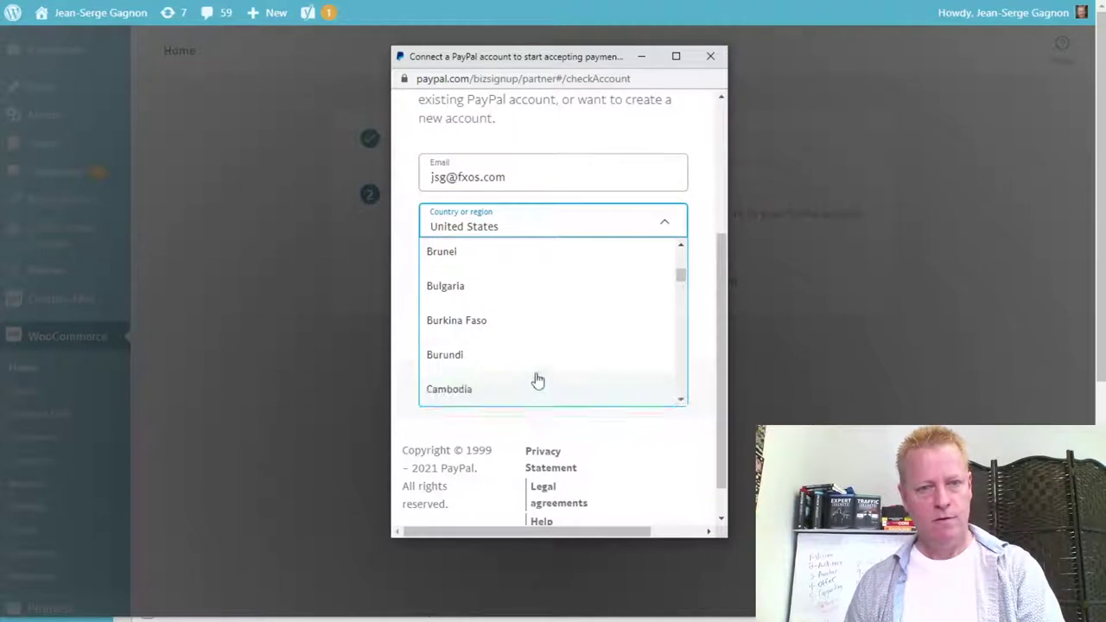
scroll(501, 358, "down", 2)
left_click(477, 385)
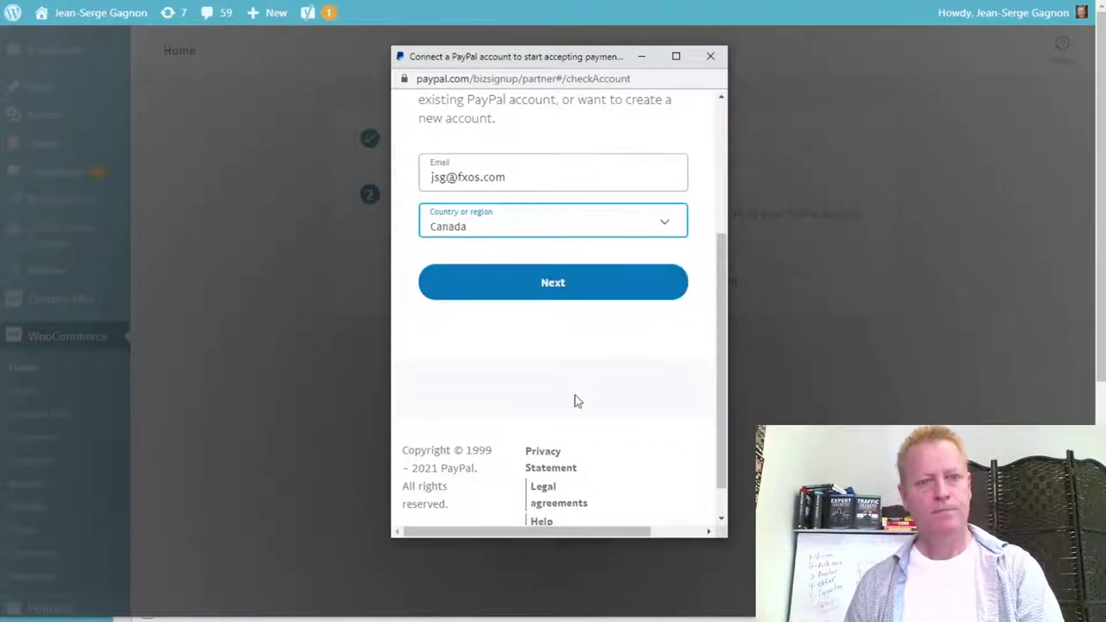
left_click(558, 296)
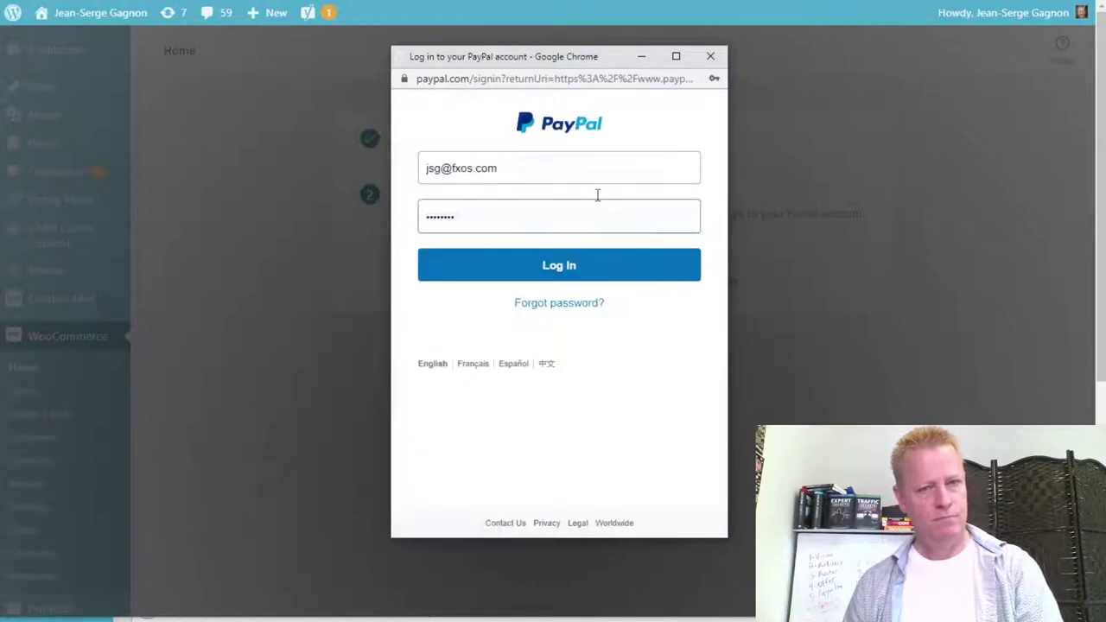
Log in to PayPal, agree to link it with the store, and return to WooCommerce.
left_click(550, 271)
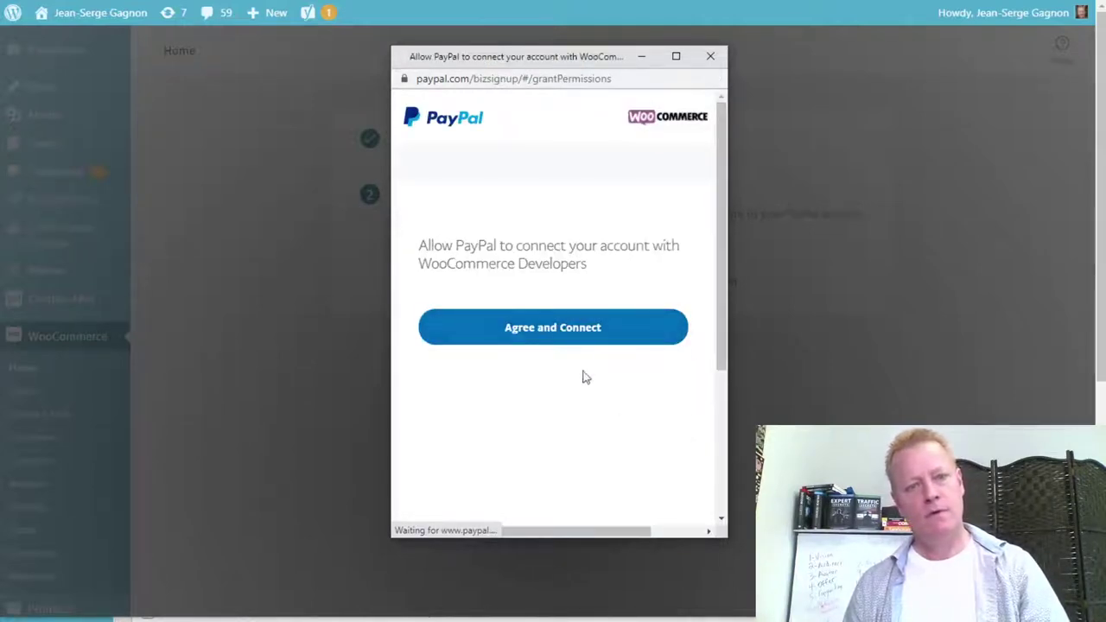
left_click(568, 328)
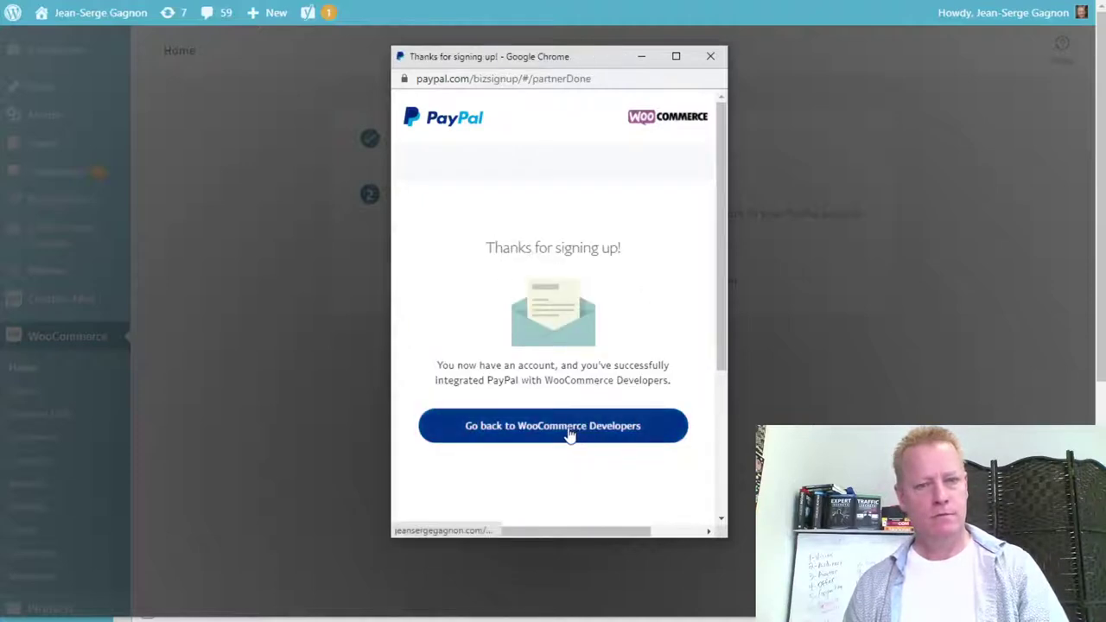
scroll(674, 386, "down", 3)
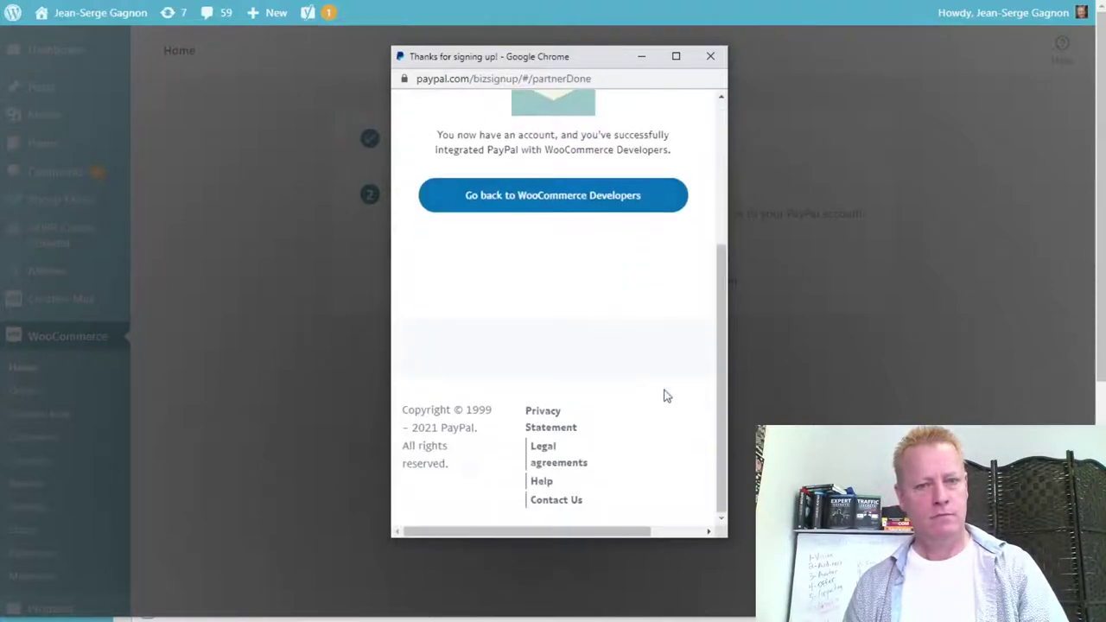
scroll(626, 402, "up", 3)
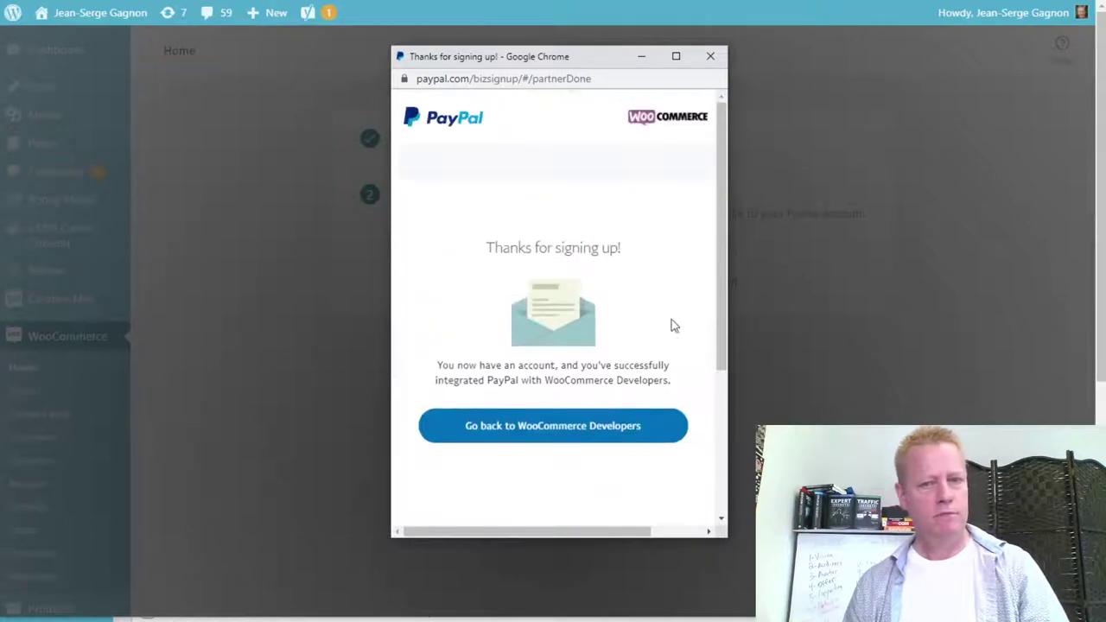
left_click(554, 432)
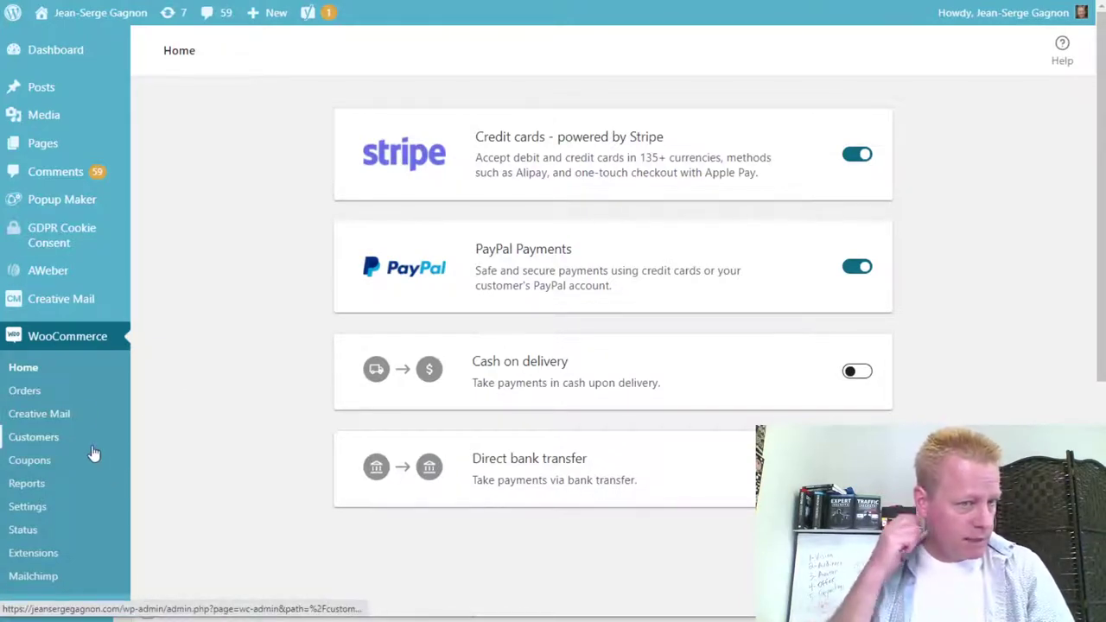
Check the empty Customers list, view WooCommerce.com Subscriptions, then return to Browse Extensions.
left_click(34, 438)
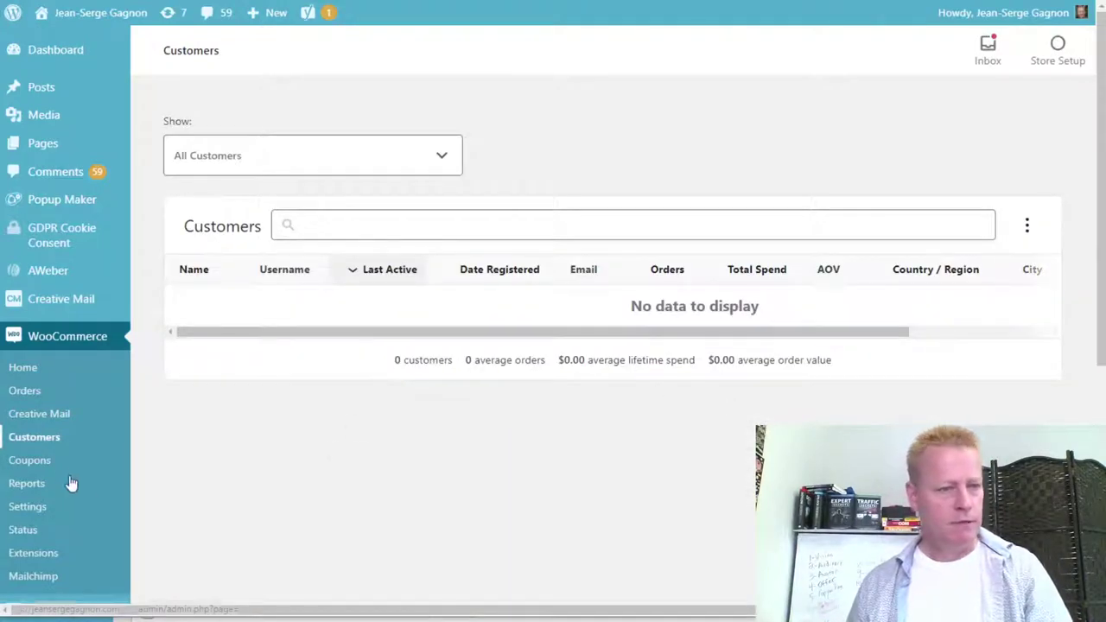
scroll(78, 493, "down", 2)
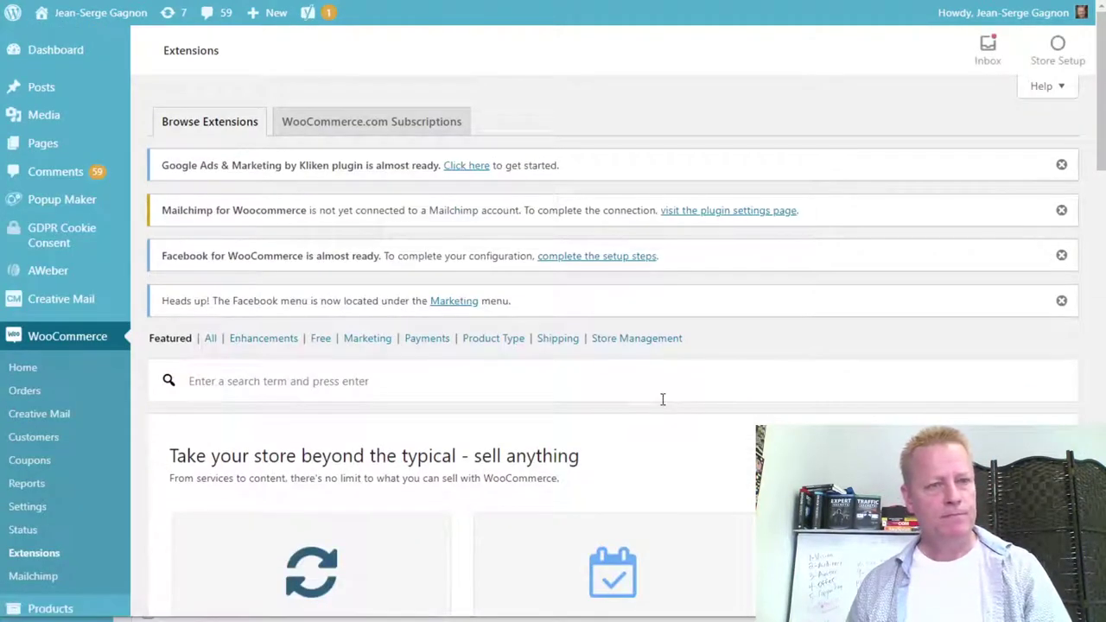
left_click(423, 128)
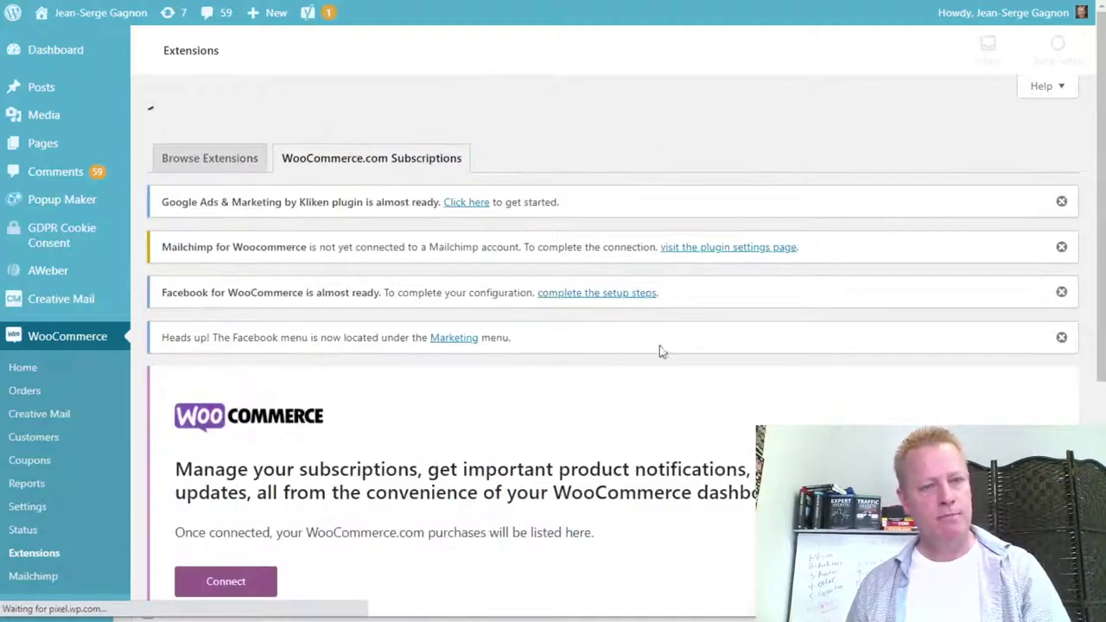
scroll(469, 506, "down", 3)
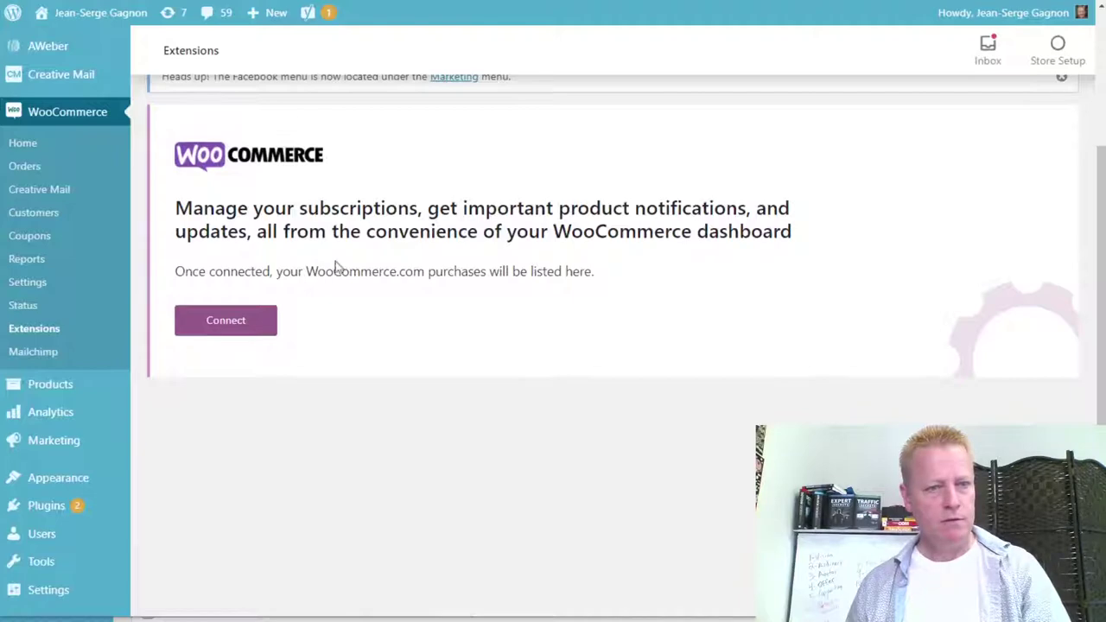
scroll(620, 363, "up", 3)
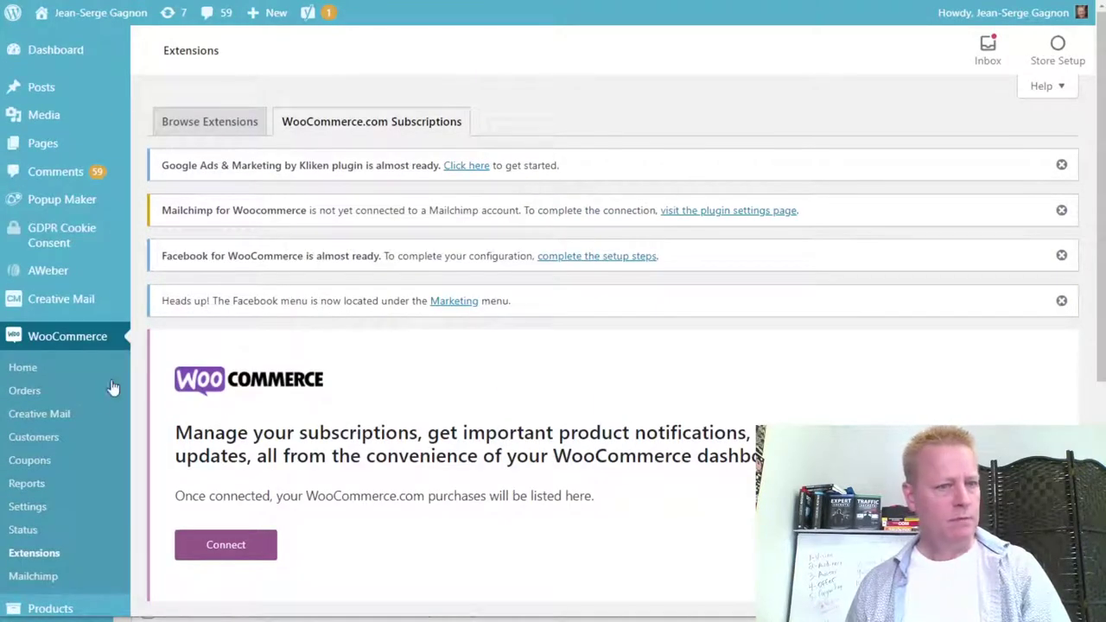
left_click(211, 126)
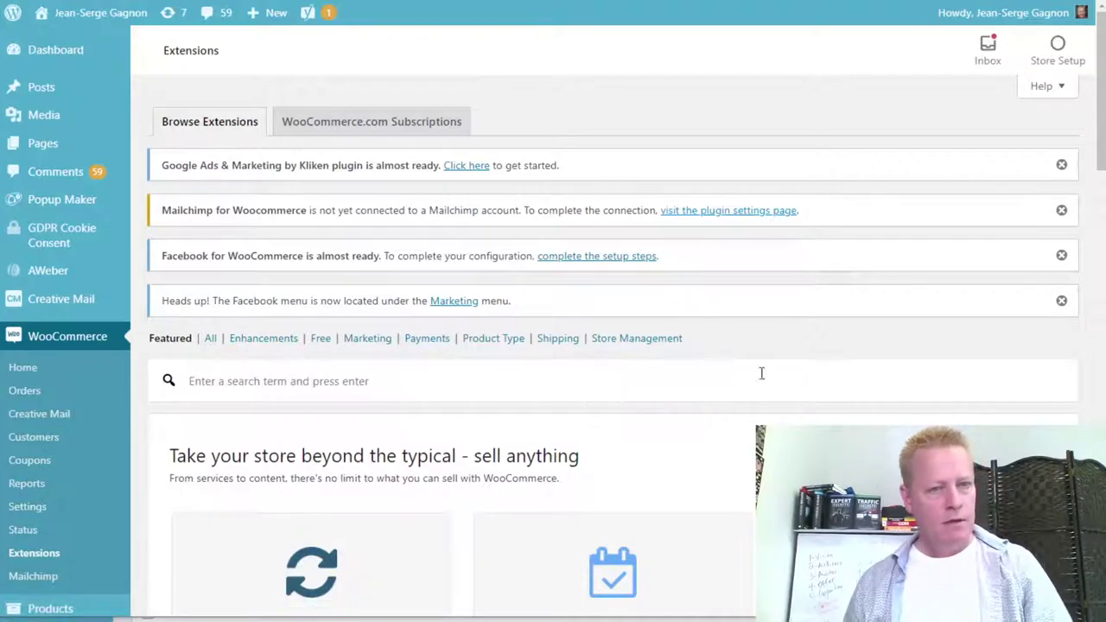
scroll(831, 410, "down", 3)
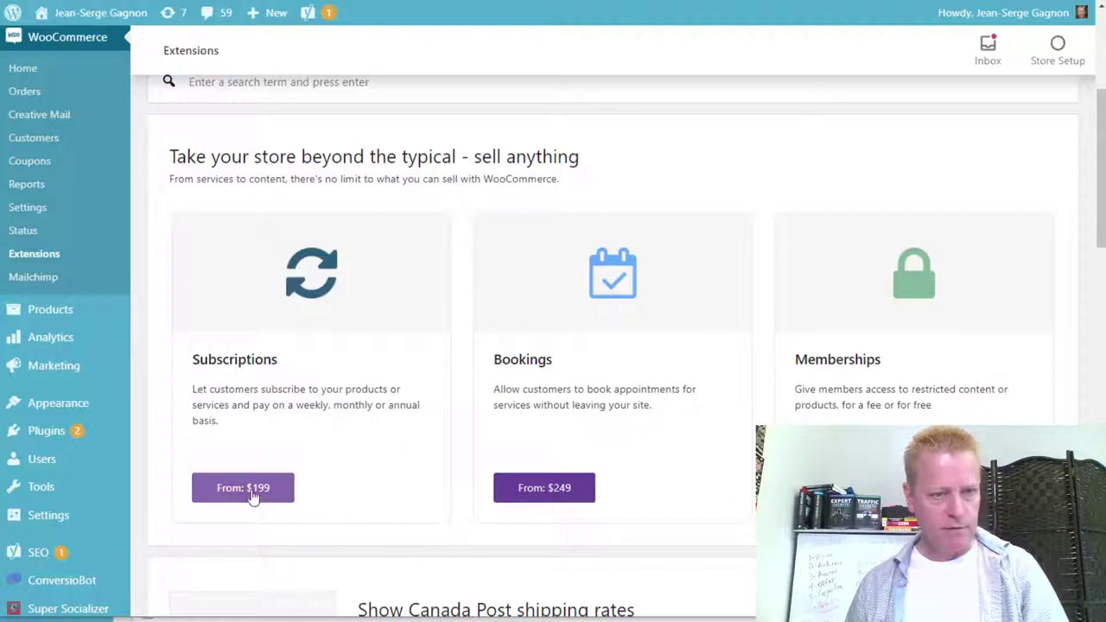
scroll(370, 497, "down", 2)
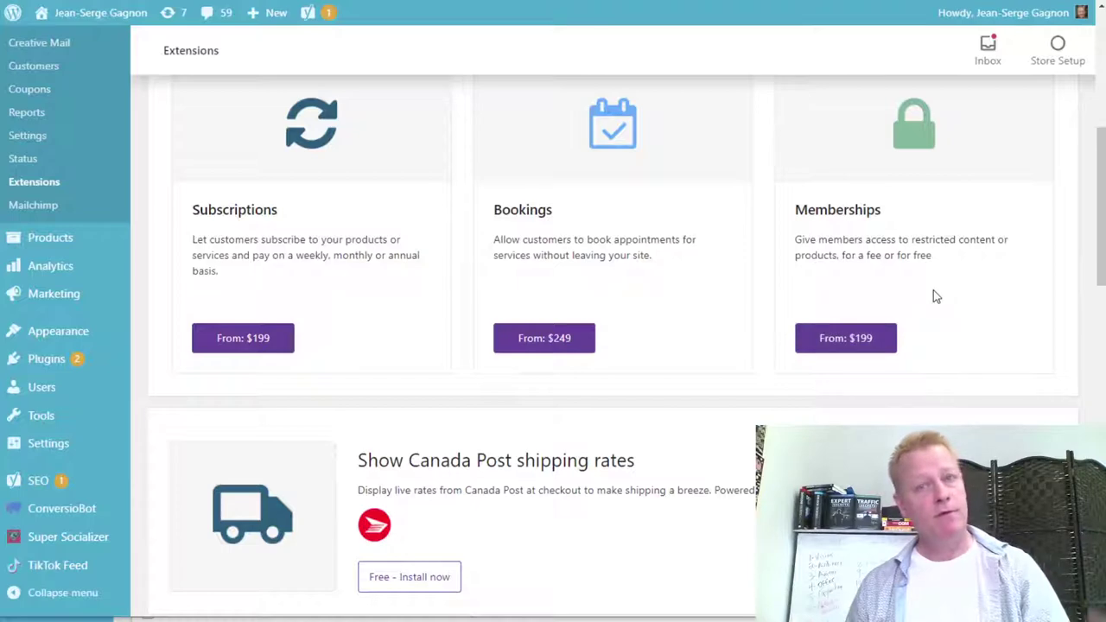
scroll(640, 427, "down", 2)
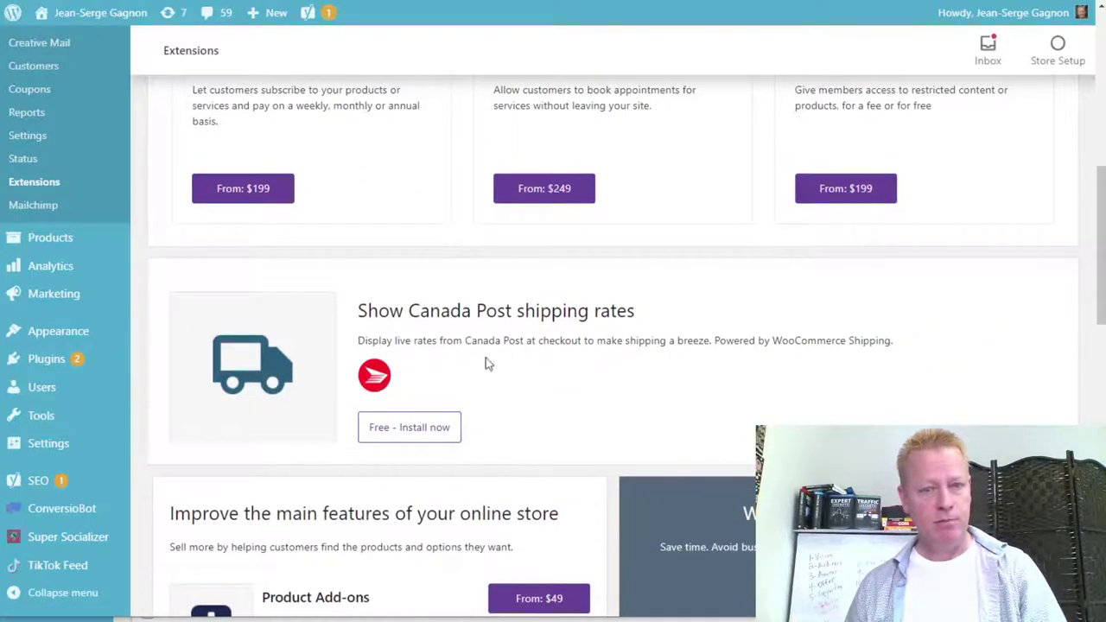
scroll(518, 398, "down", 3)
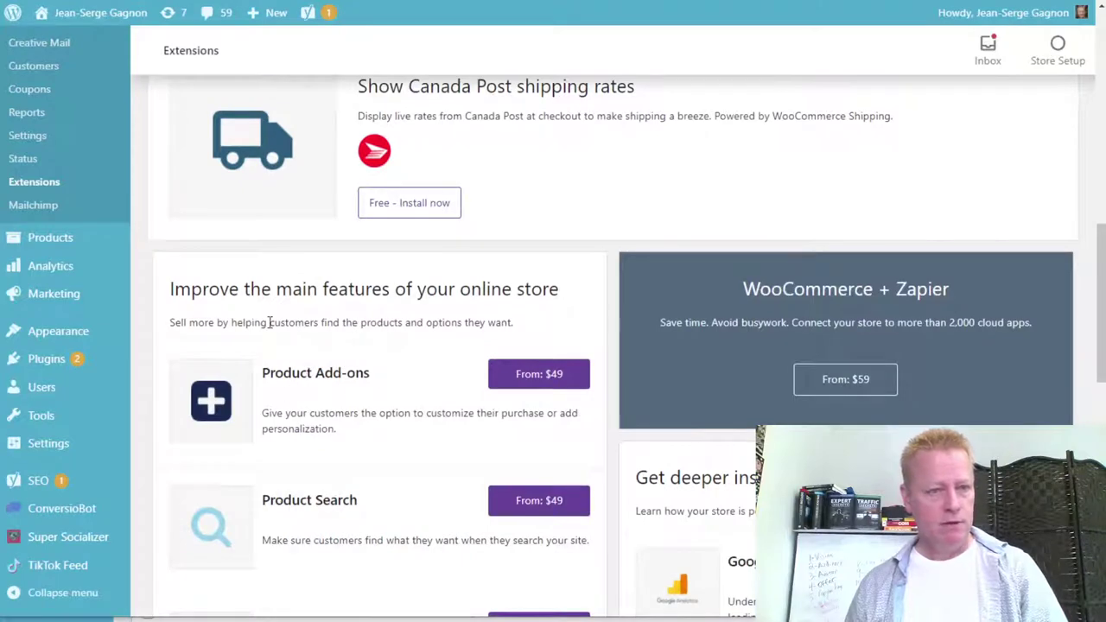
scroll(415, 419, "down", 3)
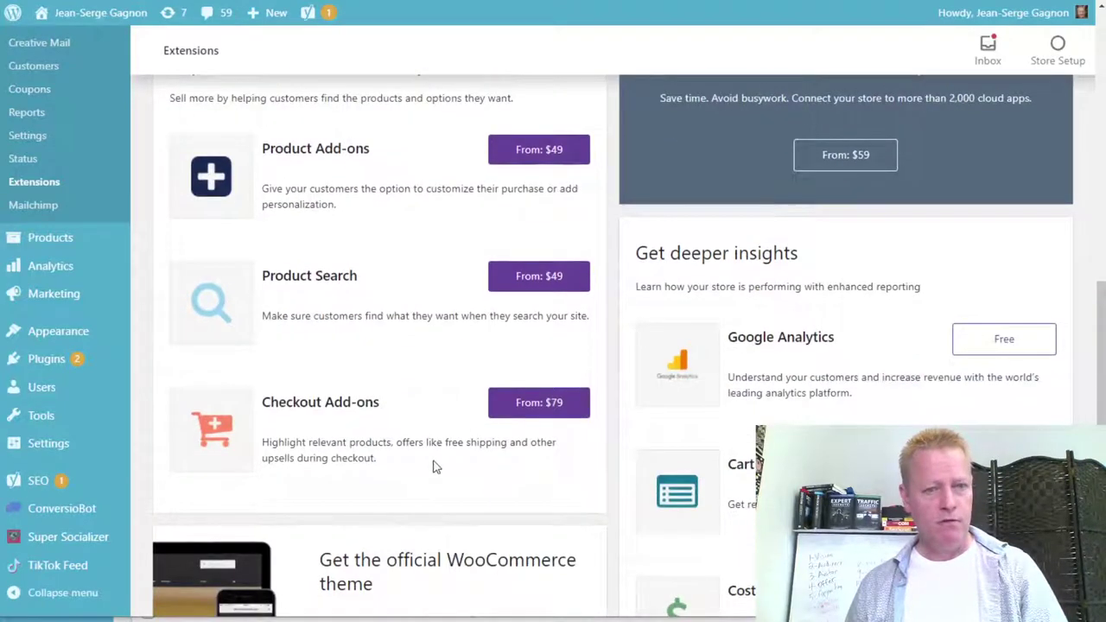
scroll(604, 346, "down", 1)
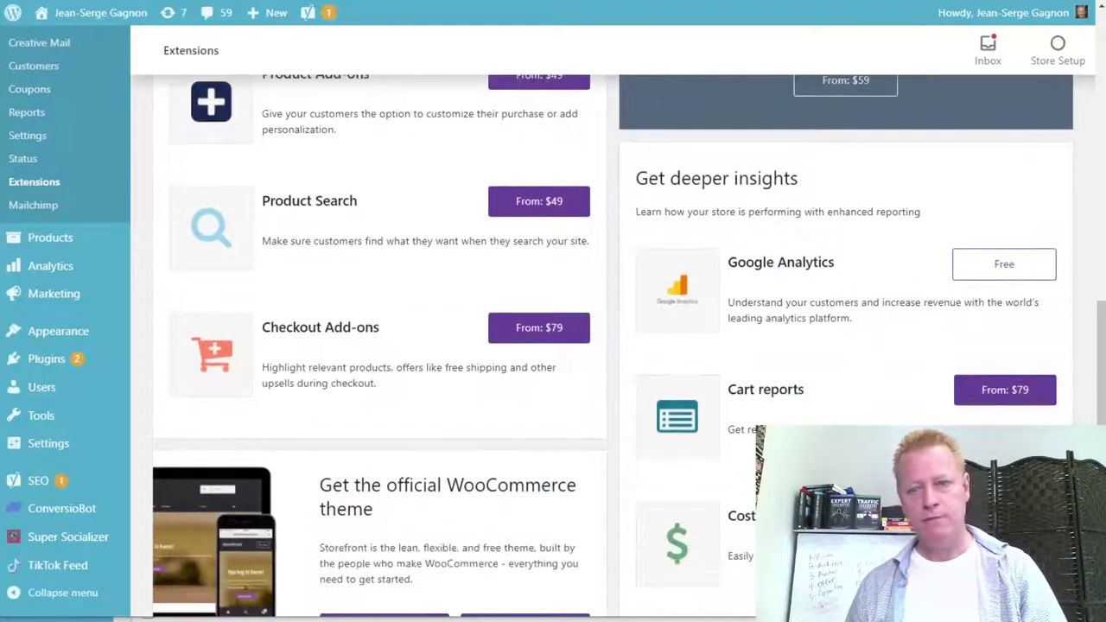
scroll(812, 404, "down", 2)
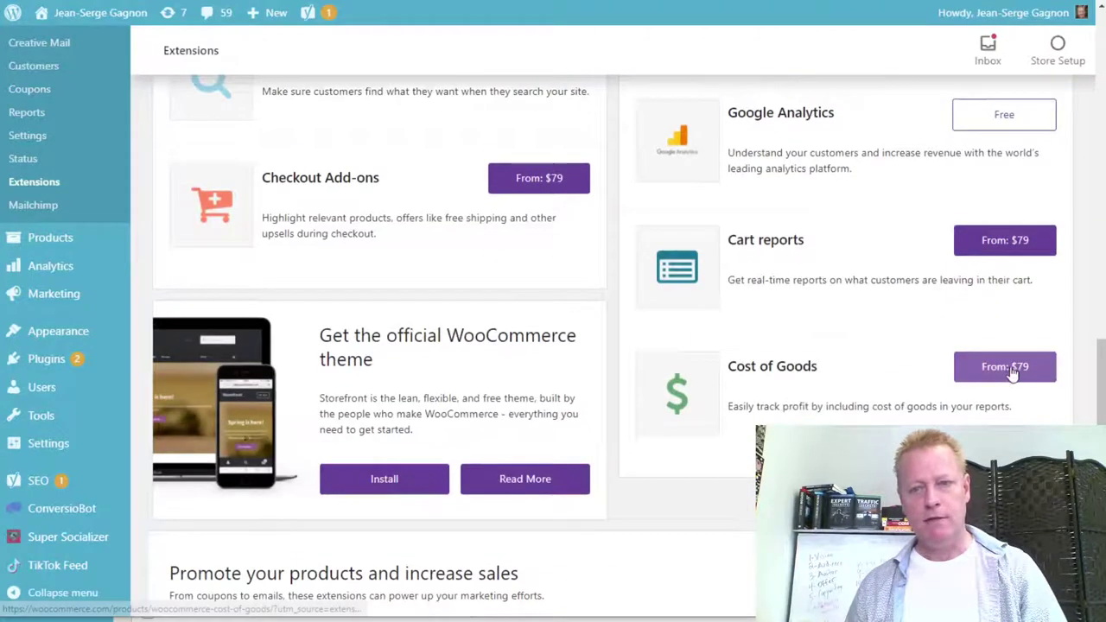
scroll(521, 302, "up", 4)
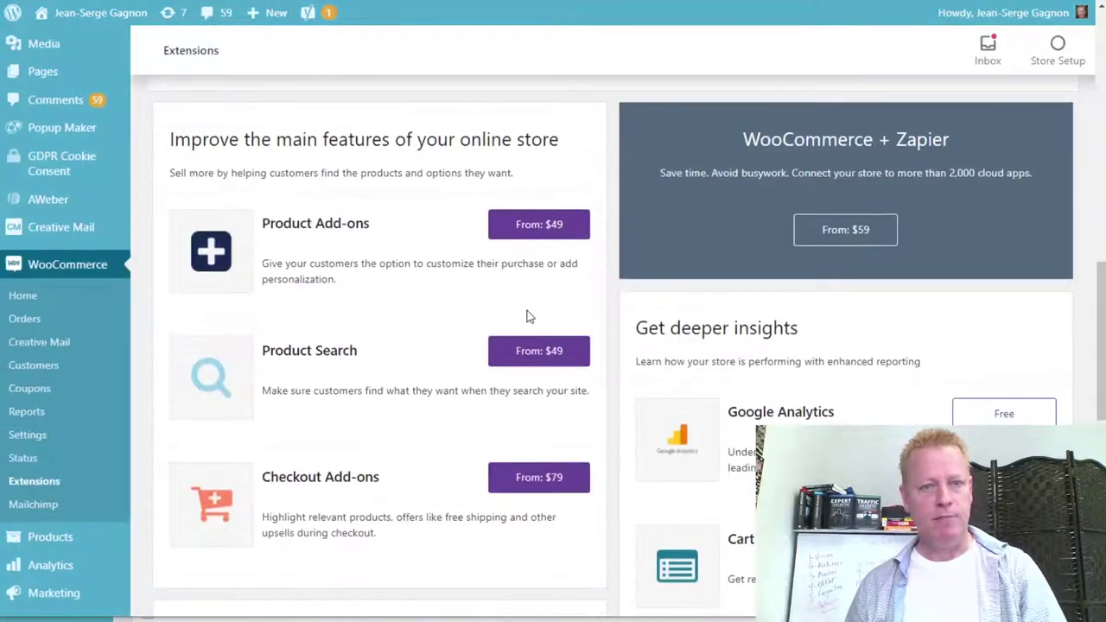
scroll(443, 337, "down", 3)
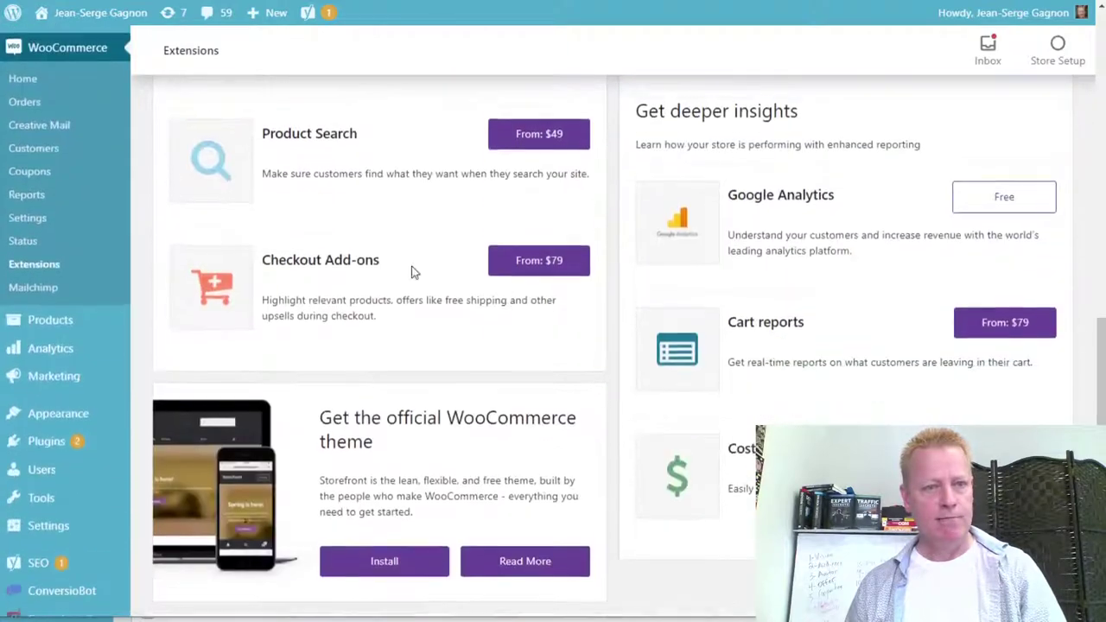
scroll(340, 306, "down", 3)
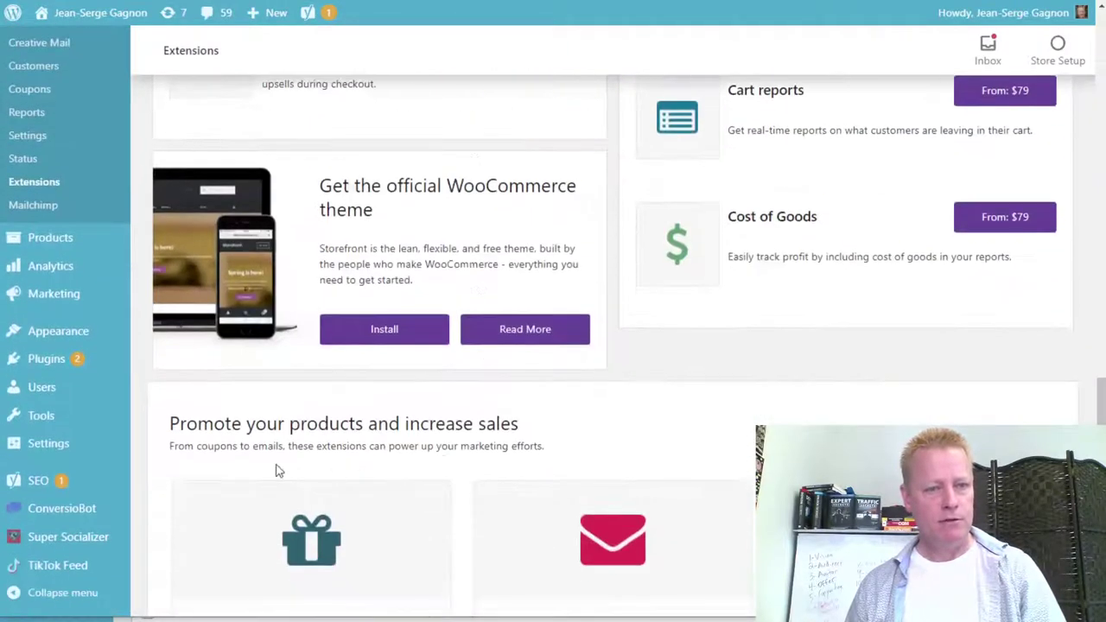
scroll(298, 449, "down", 3)
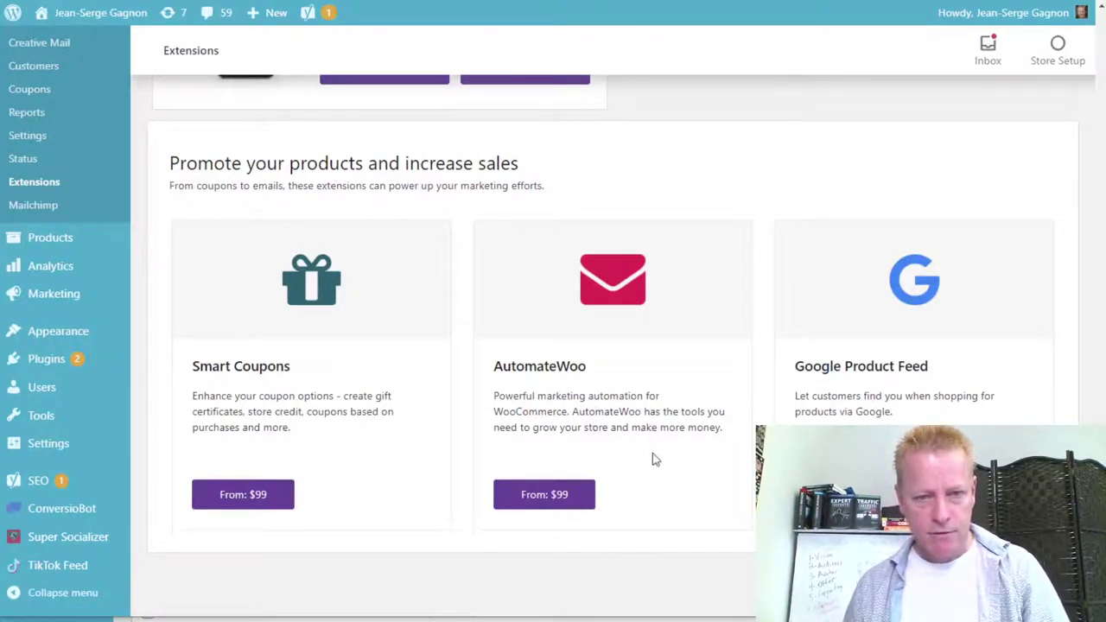
scroll(653, 453, "up", 10)
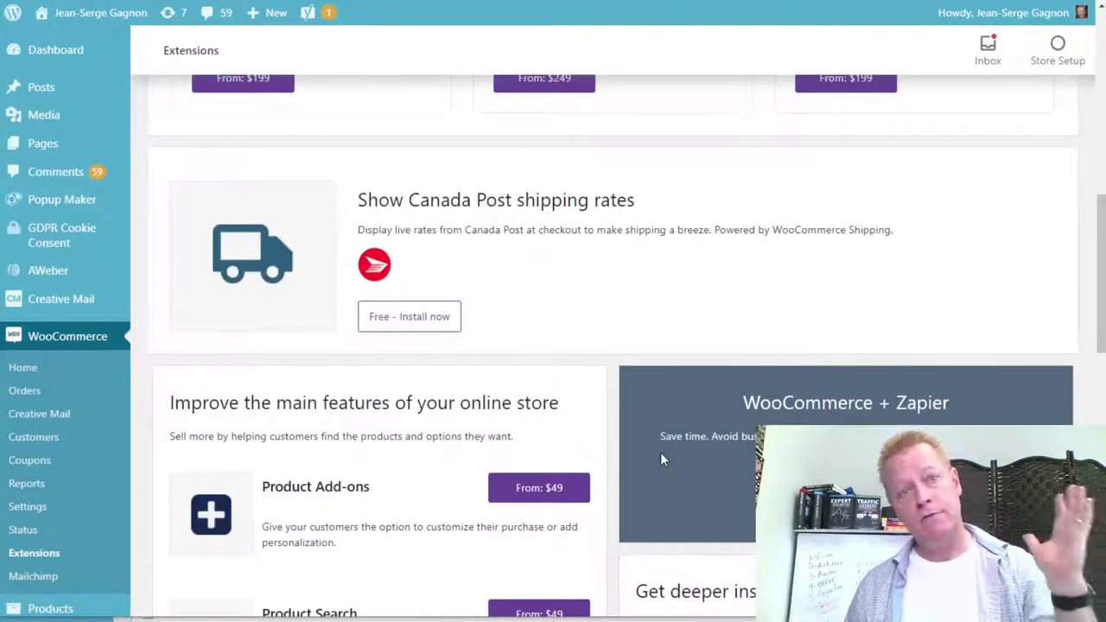
scroll(585, 450, "up", 5)
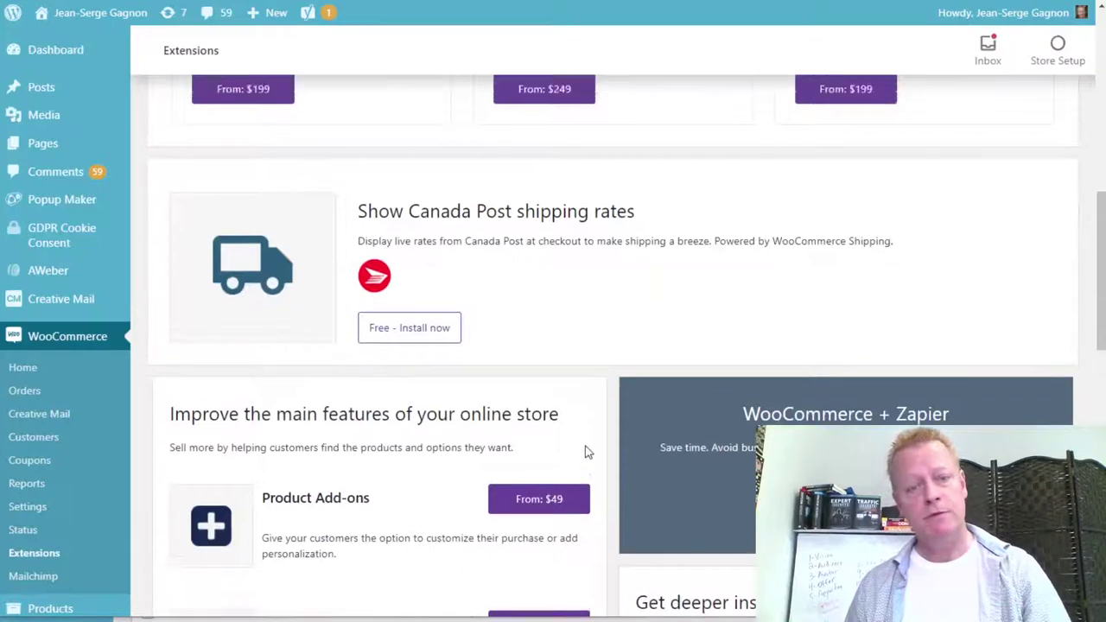
scroll(639, 509, "up", 3)
scroll(636, 493, "down", 4)
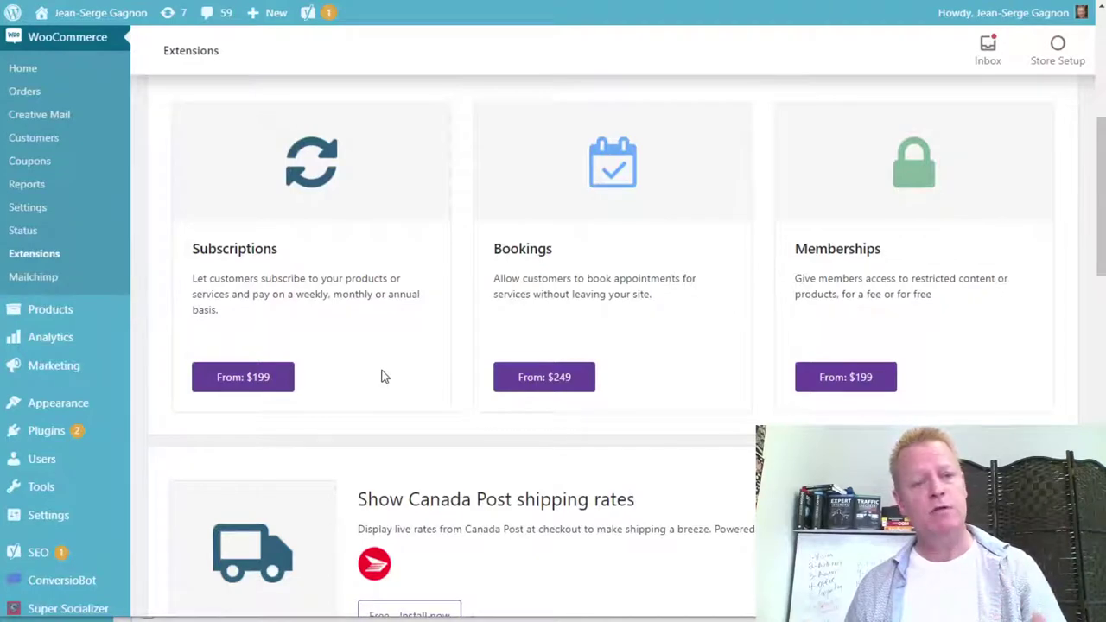
scroll(384, 376, "up", 5)
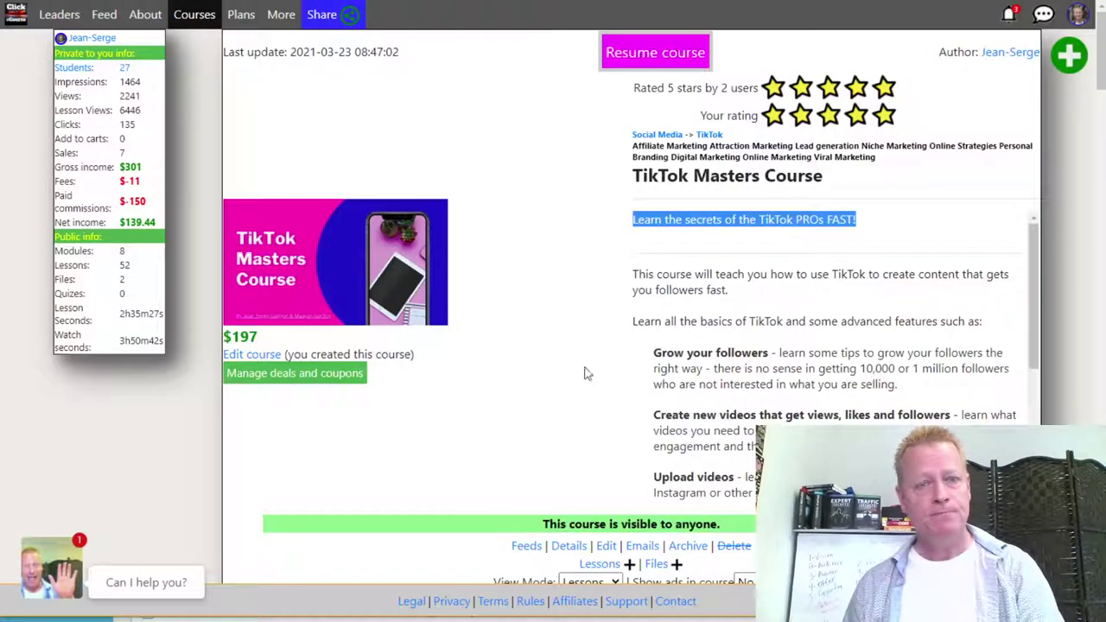
left_click(609, 311)
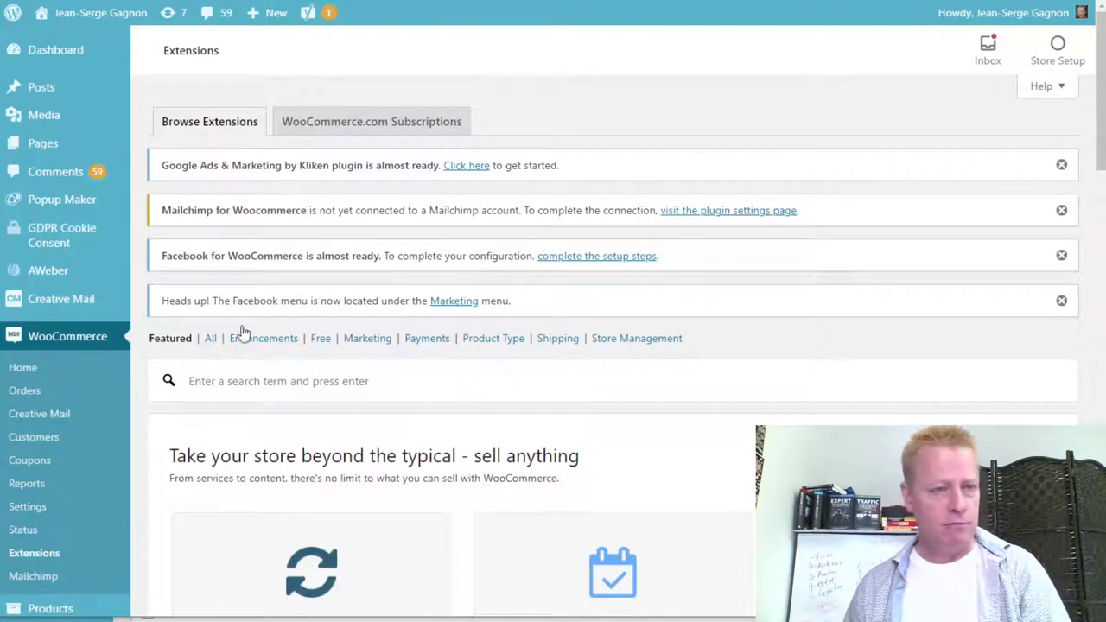
mouse_move(147, 353)
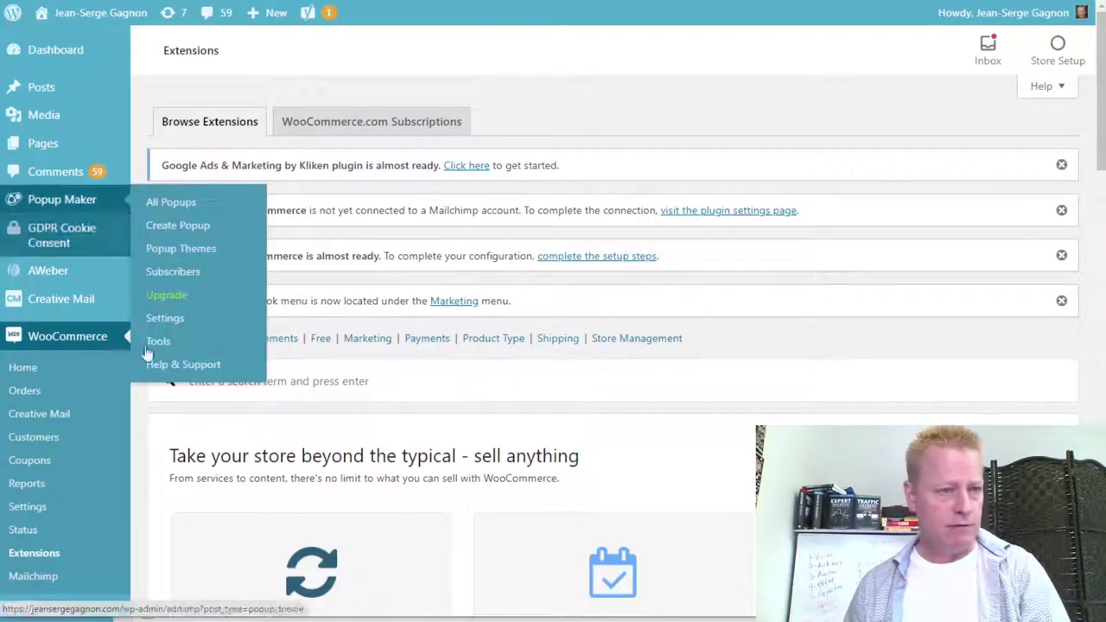
Go to Products > All Products, showing TikTok Masters Course at $197.00, In stock.
scroll(64, 496, "down", 1)
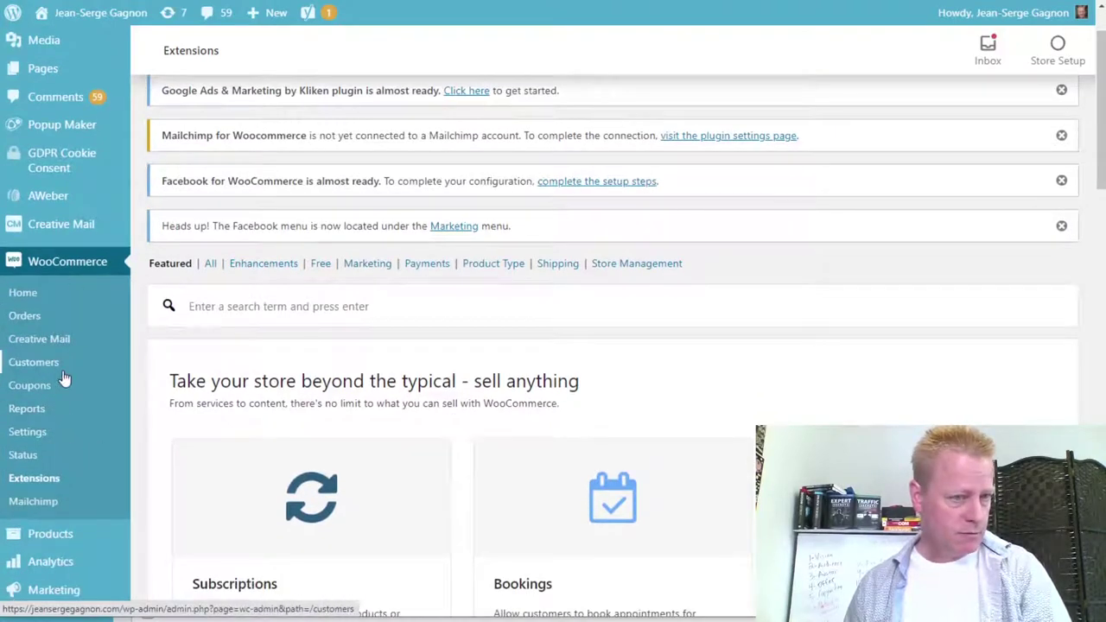
mouse_move(66, 536)
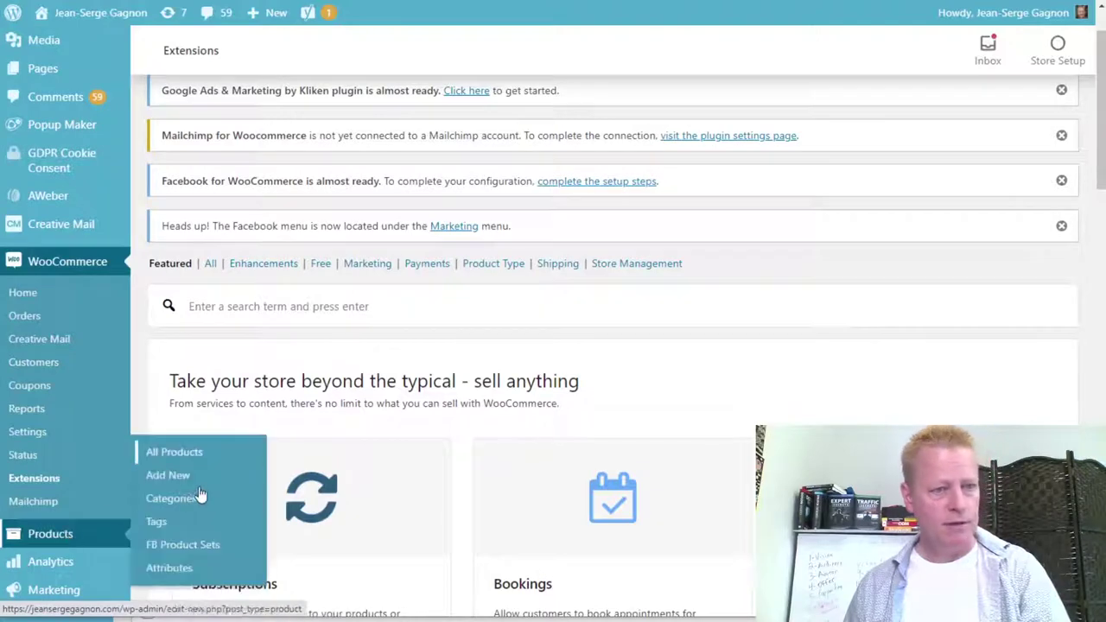
left_click(154, 497)
left_click(189, 455)
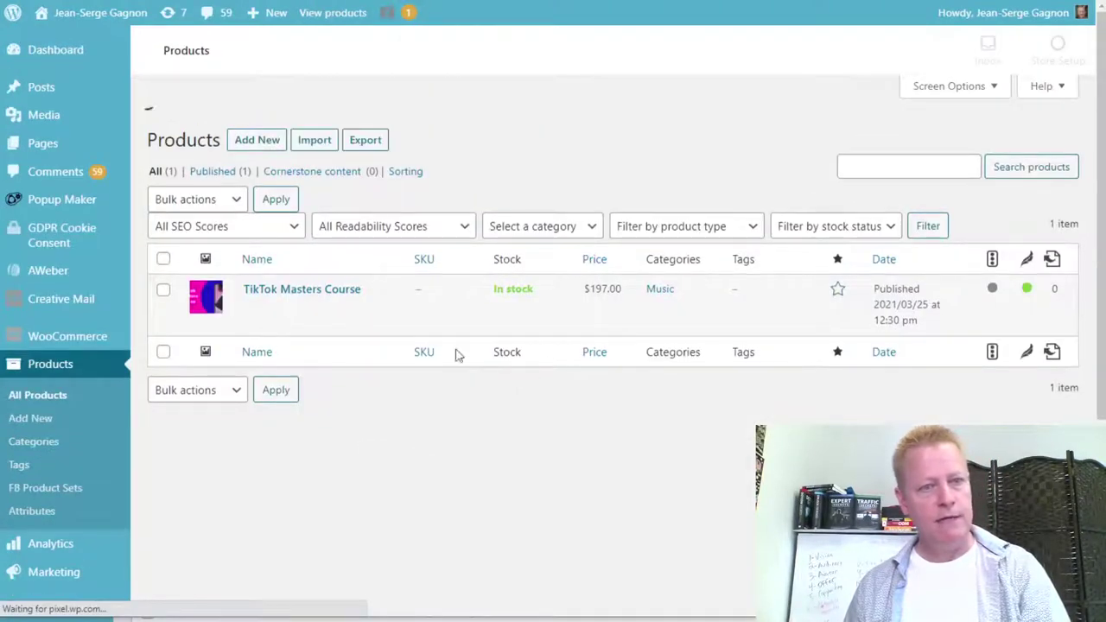
scroll(532, 318, "down", 3)
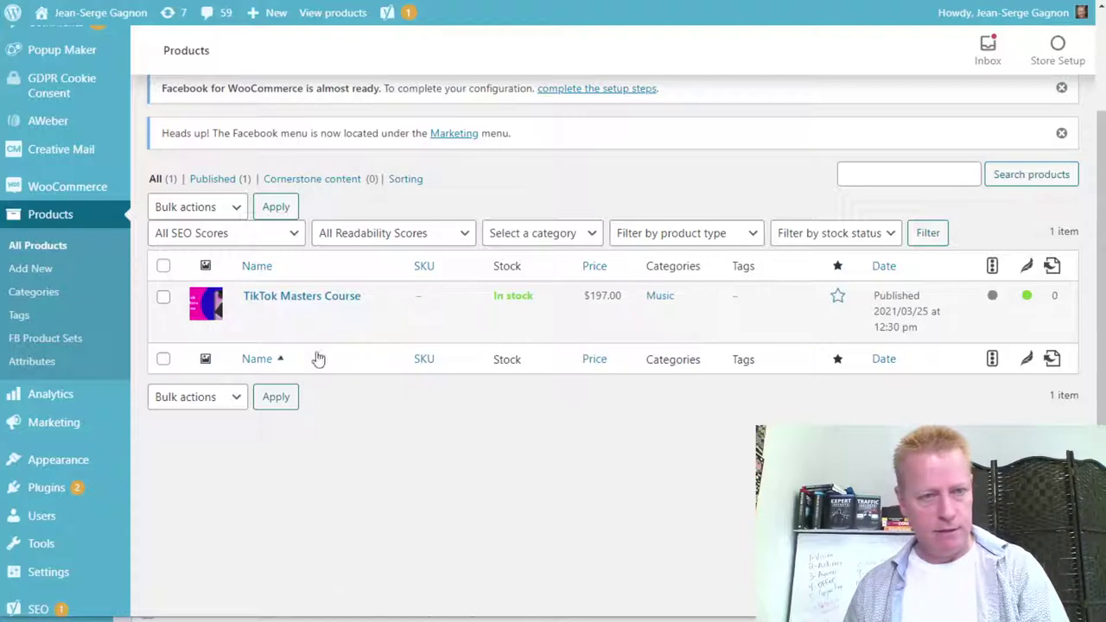
Open the TikTok Masters Course product for editing.
left_click(293, 300)
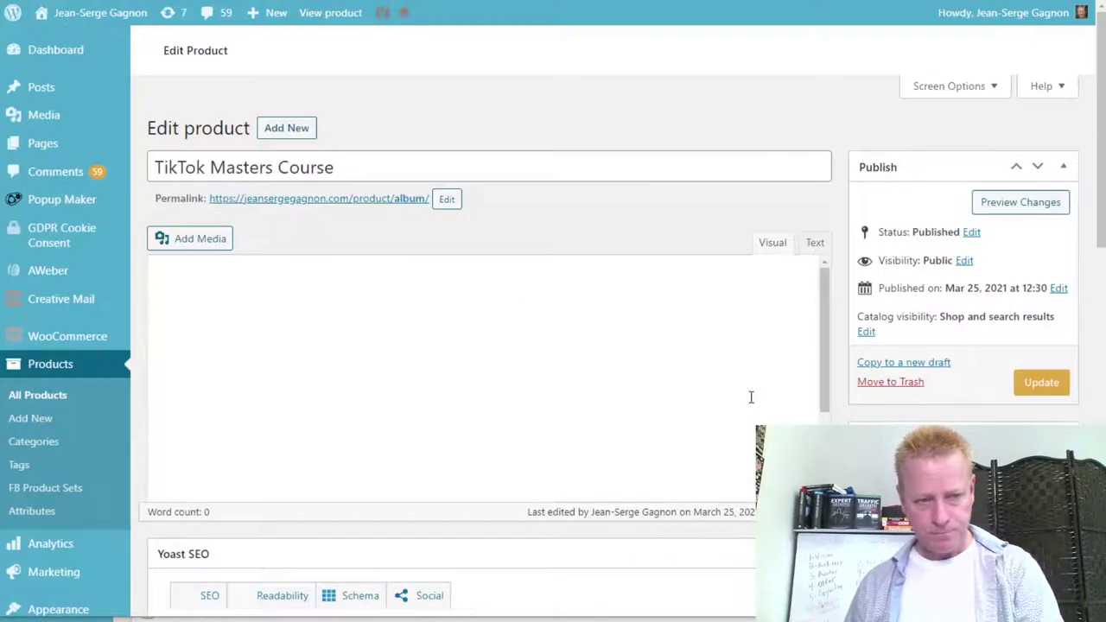
scroll(914, 420, "down", 3)
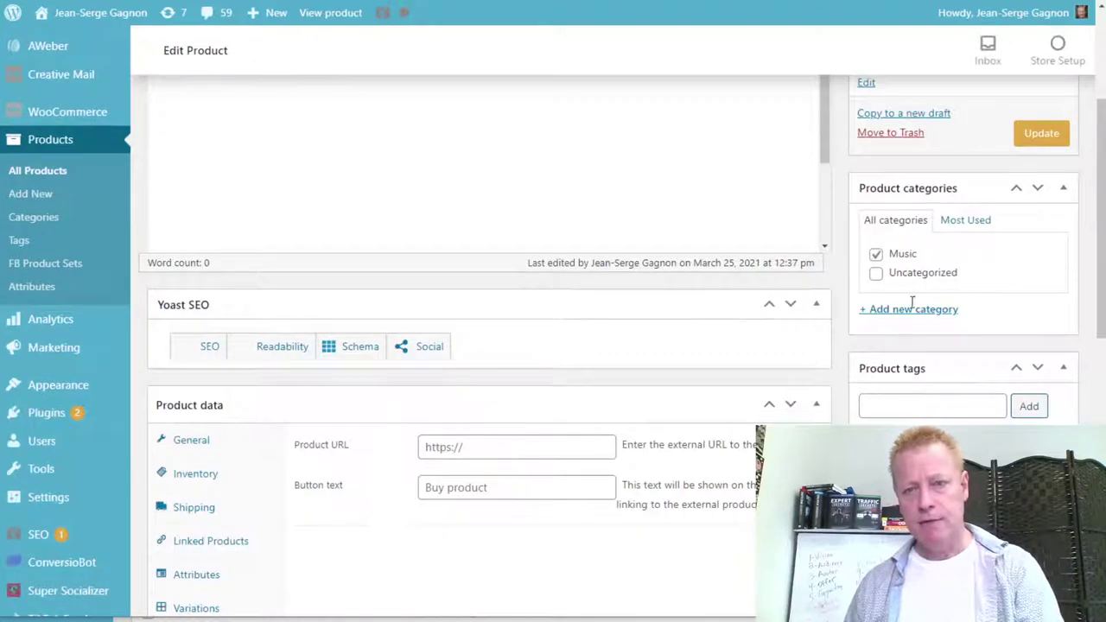
scroll(965, 331, "up", 10)
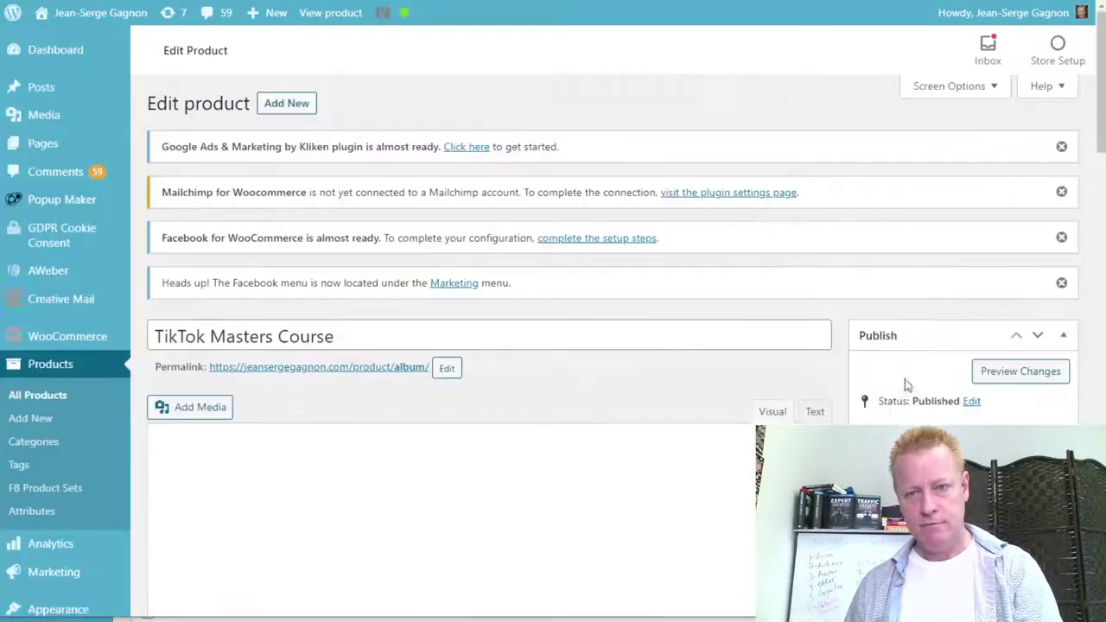
scroll(938, 419, "down", 3)
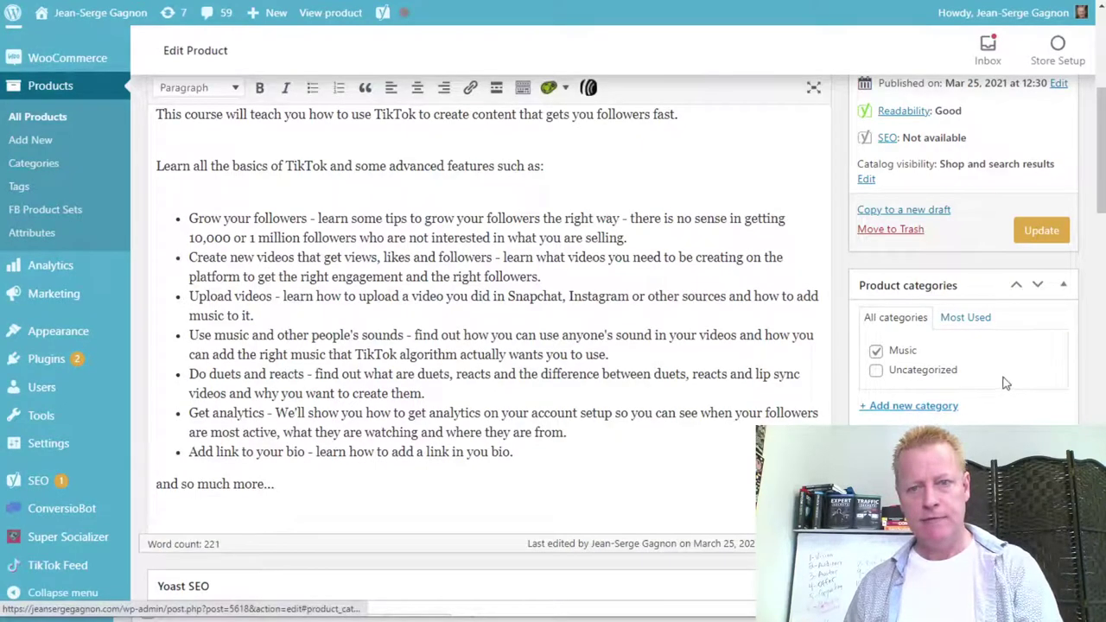
Create a Digital Courses category, uncheck Music, and update the product.
left_click(912, 405)
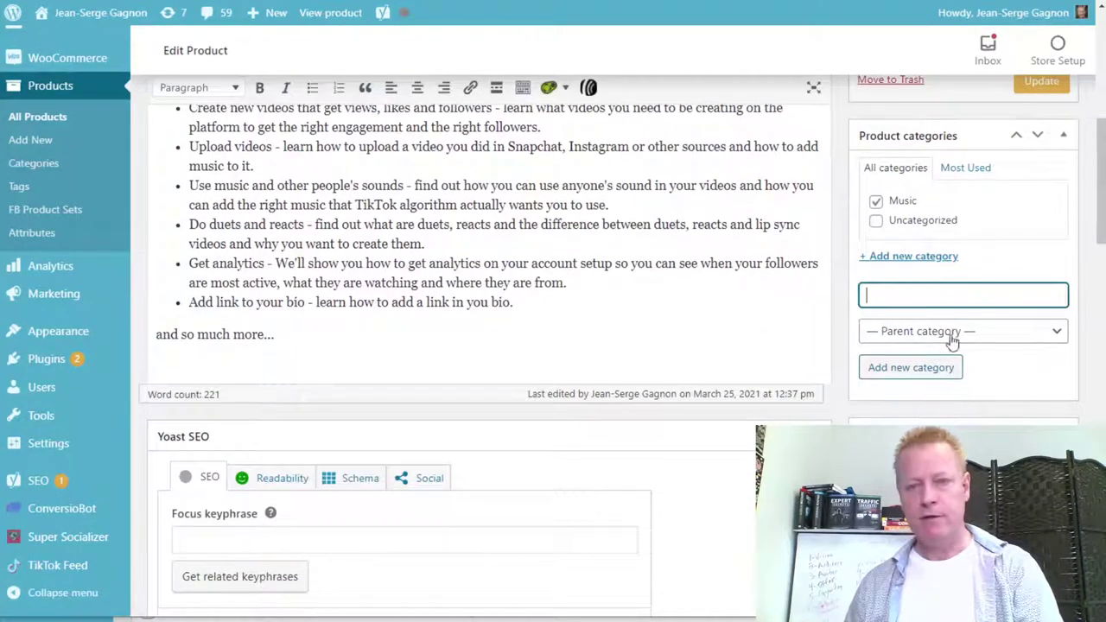
type("T")
key("BackSpace")
type("gital Courses")
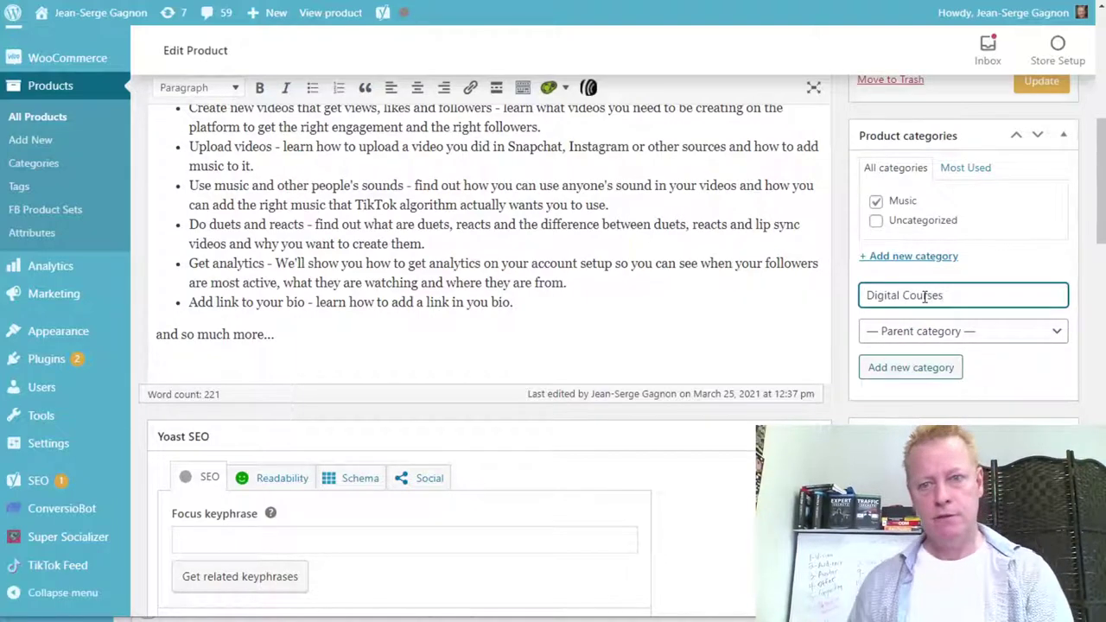
left_click(919, 368)
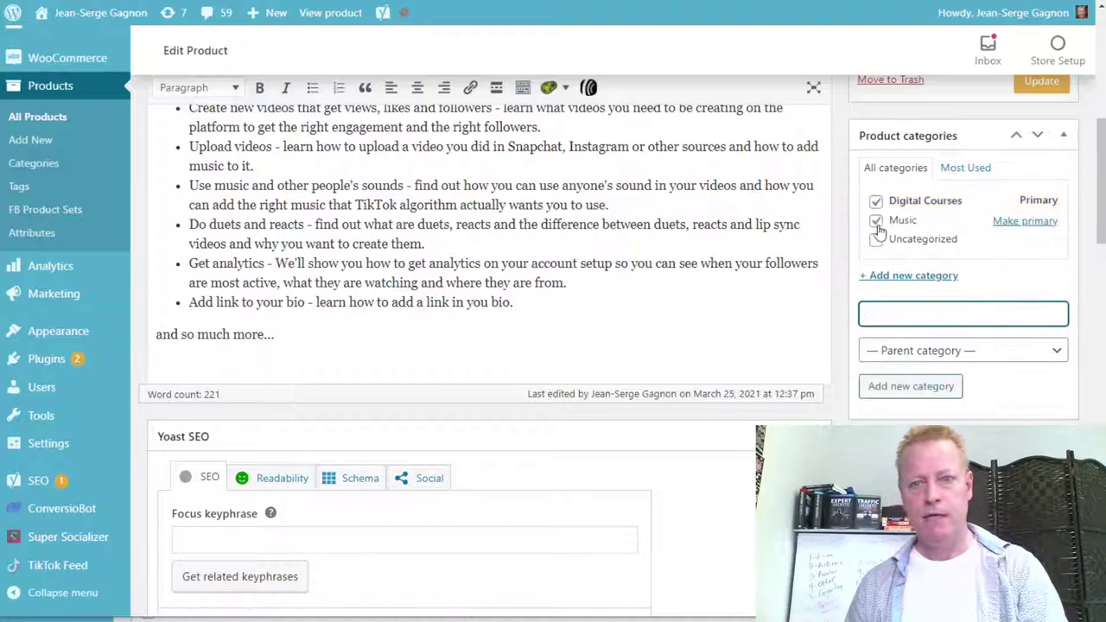
left_click(876, 222)
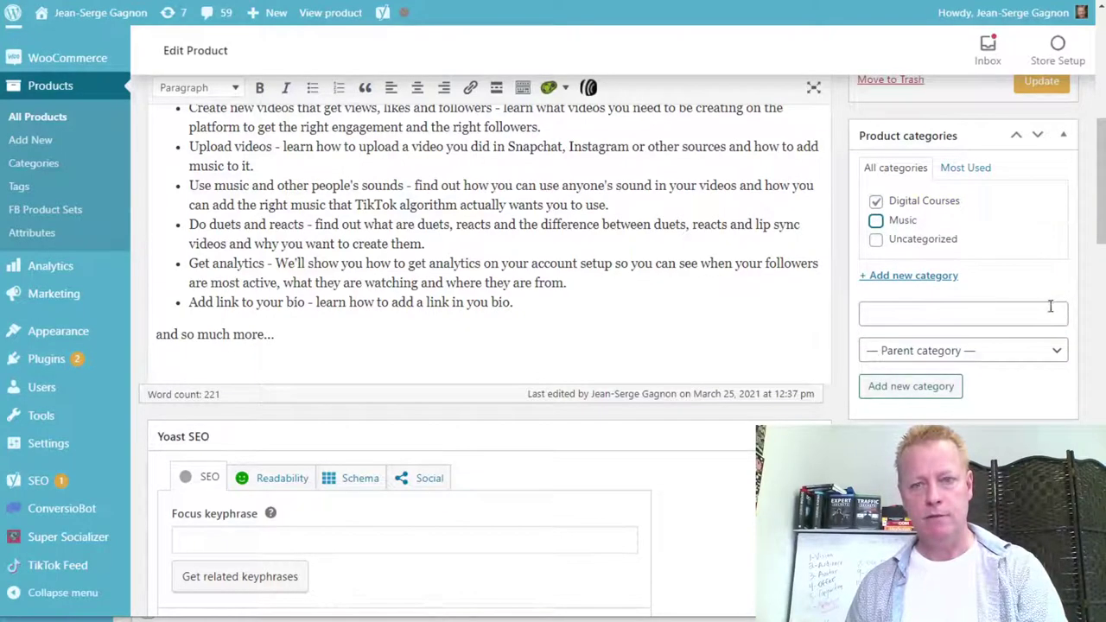
scroll(1051, 305, "up", 2)
left_click(1042, 230)
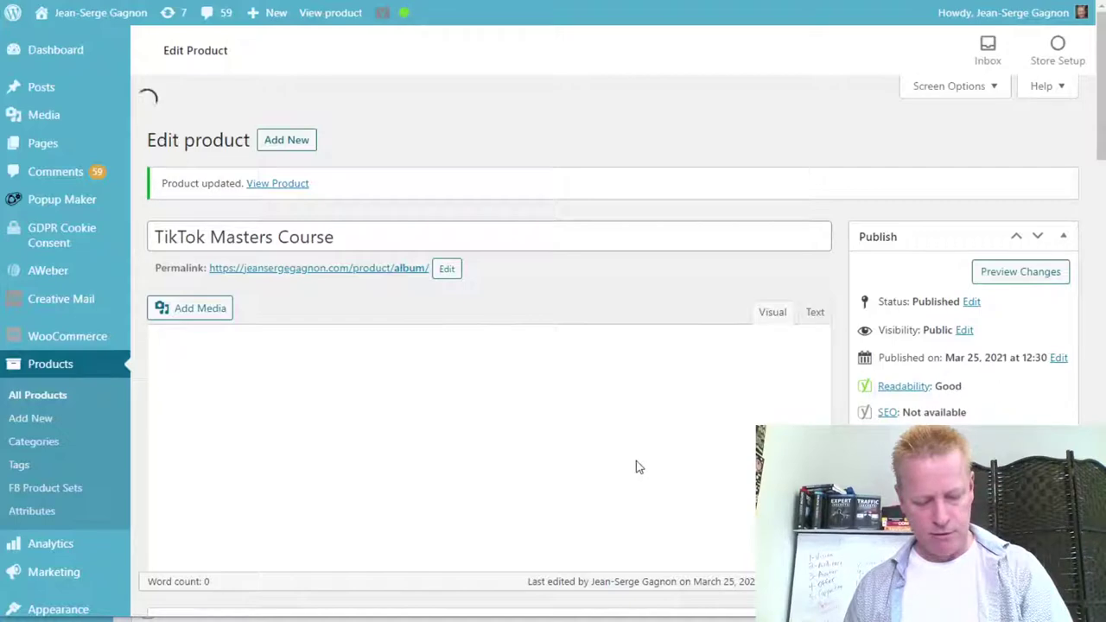
Untick Downloadable so the course is no longer a downloadable product.
scroll(648, 454, "down", 10)
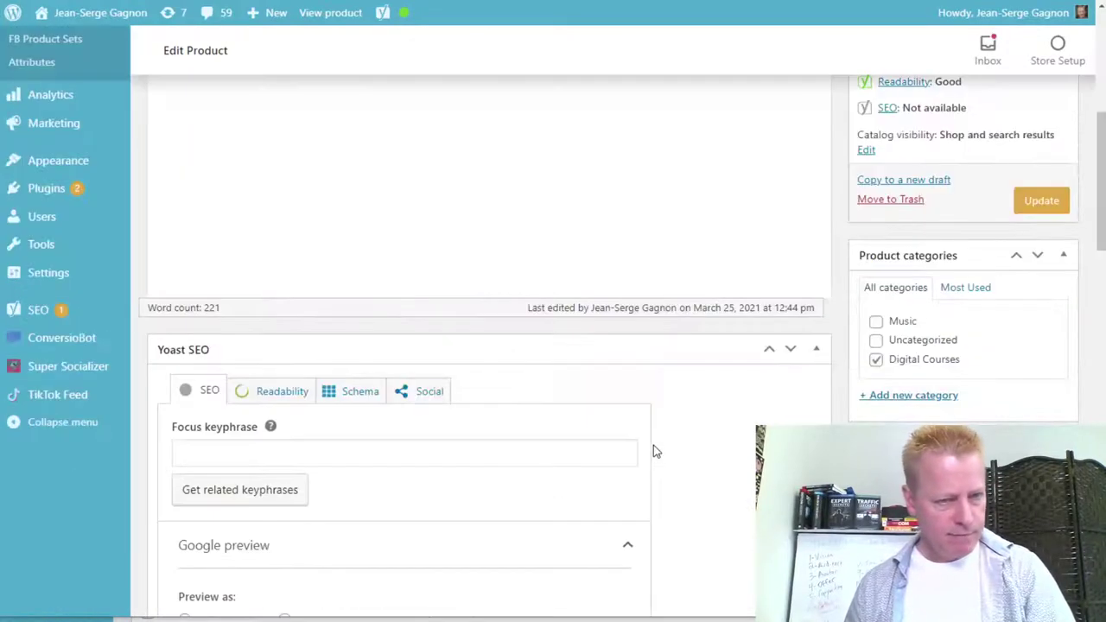
scroll(679, 461, "down", 6)
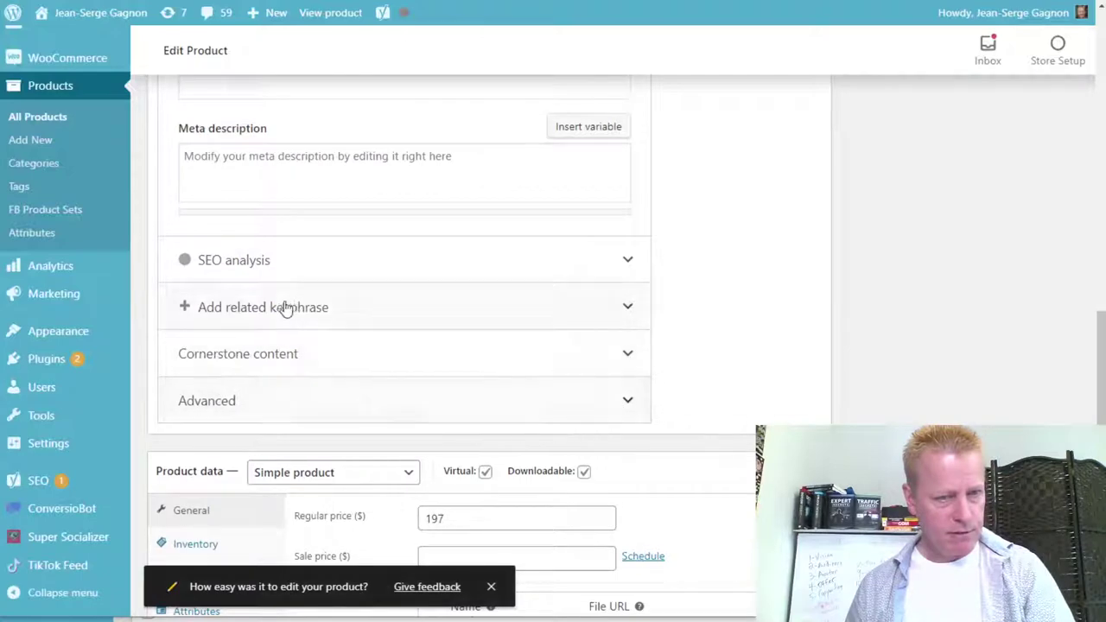
scroll(681, 316, "down", 3)
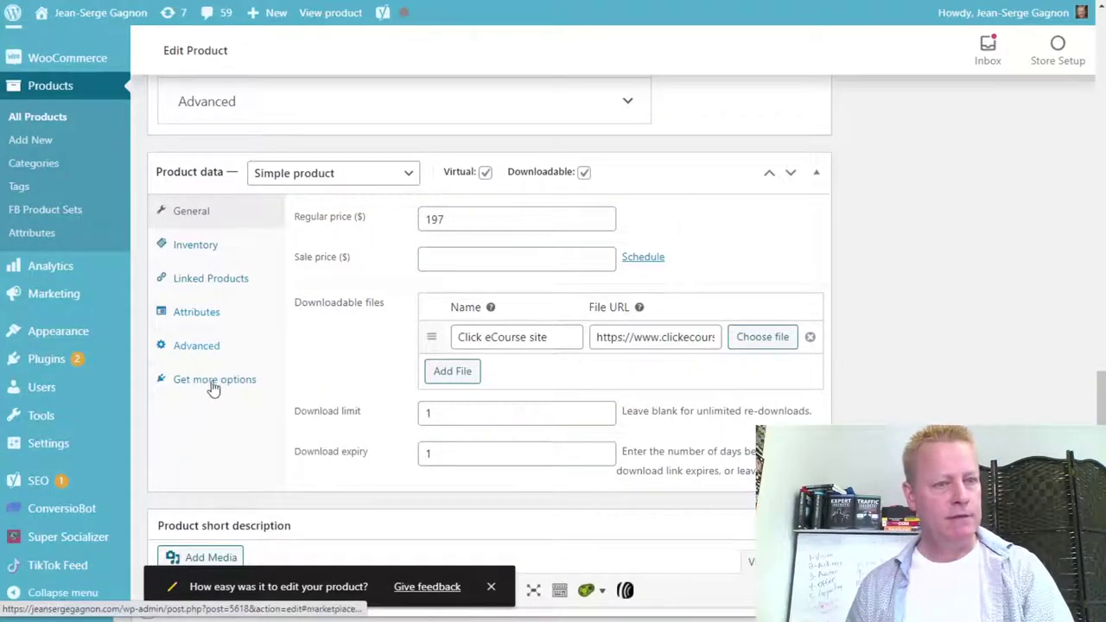
left_click(198, 348)
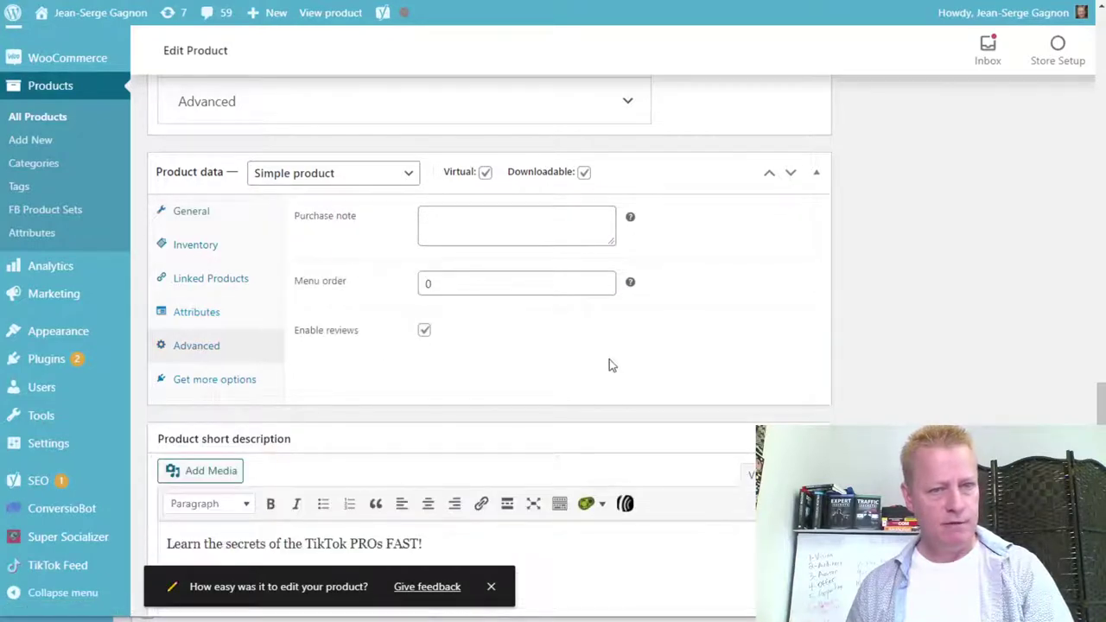
left_click(584, 172)
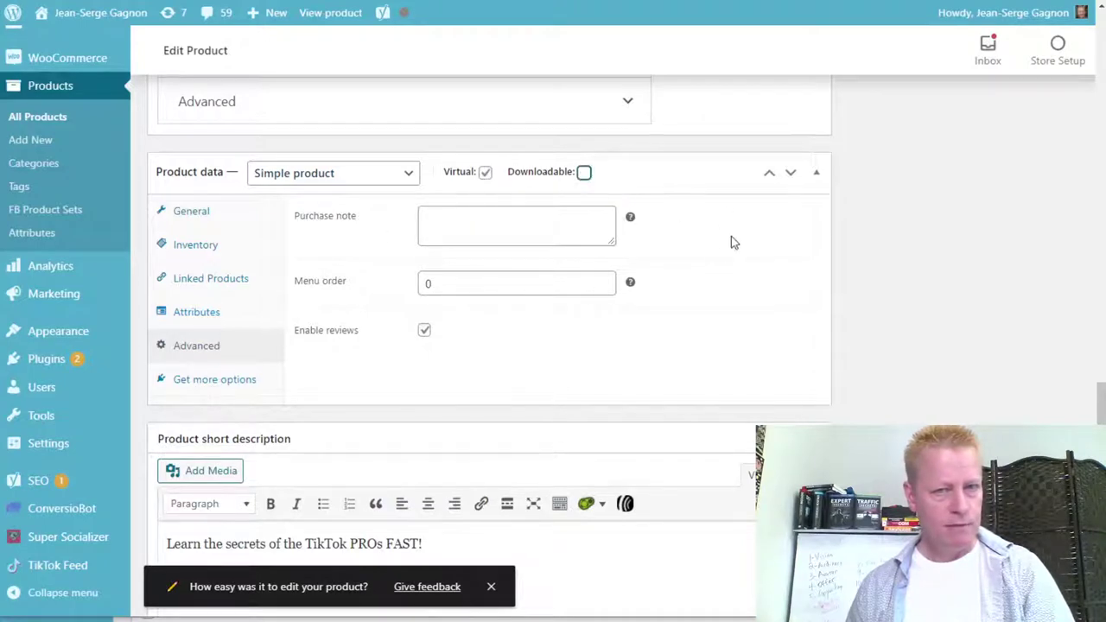
Keep the stock status In stock and enter SKU 87 in Inventory.
left_click(207, 251)
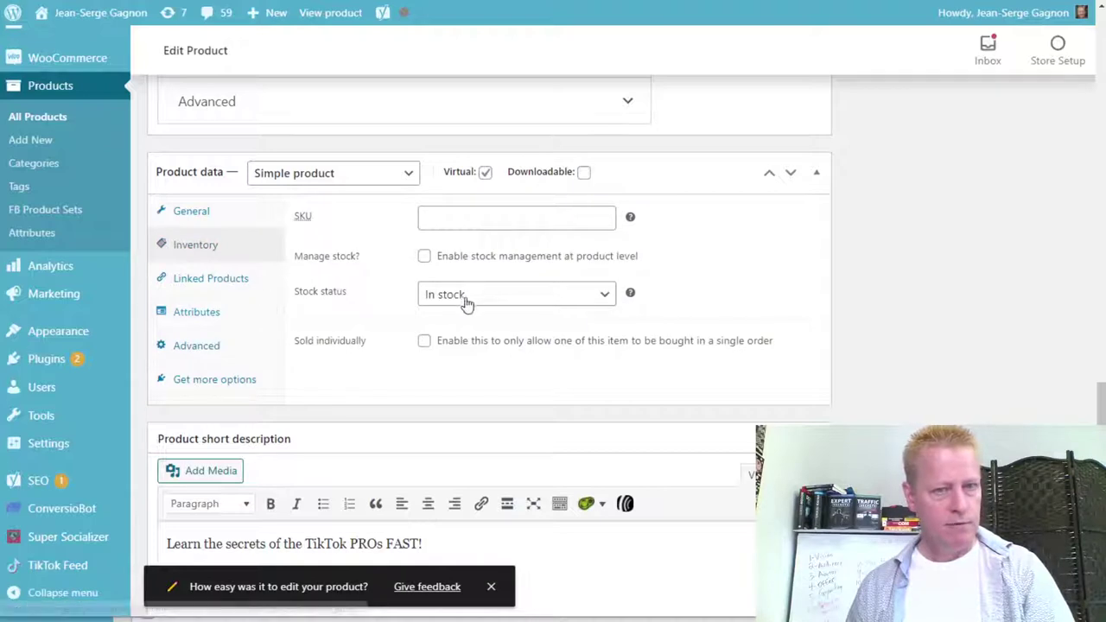
left_click(602, 296)
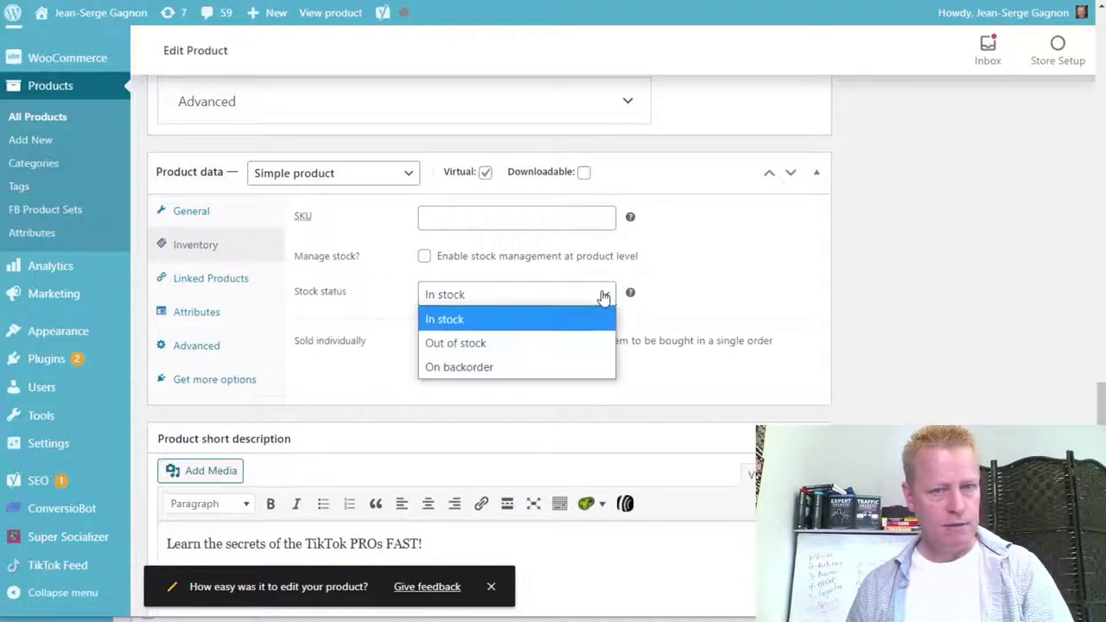
left_click(601, 296)
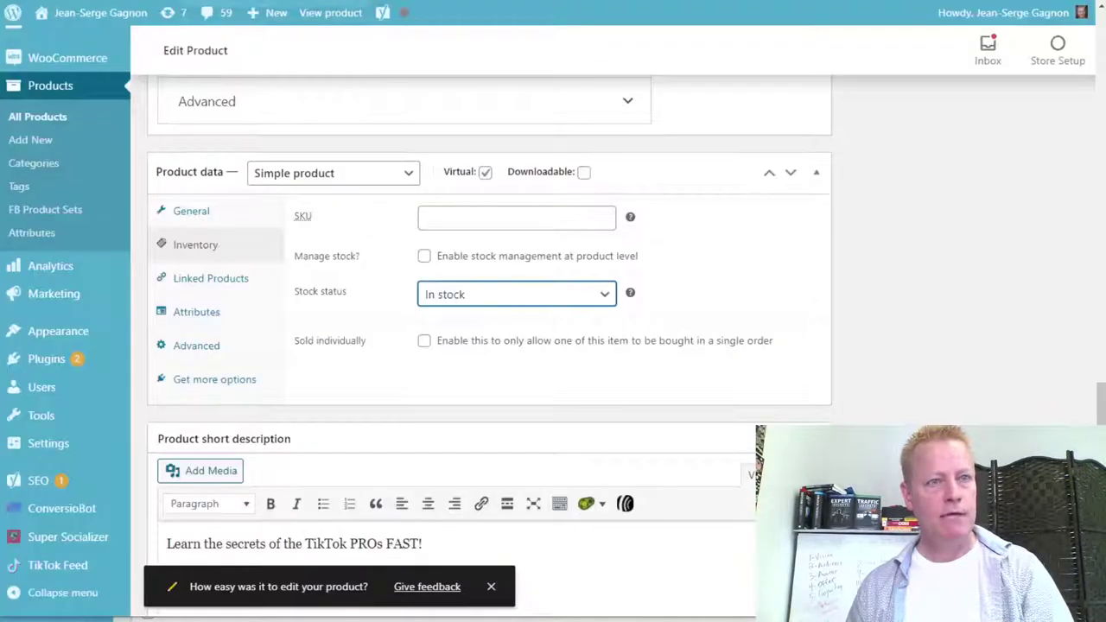
left_click(460, 211)
type("87")
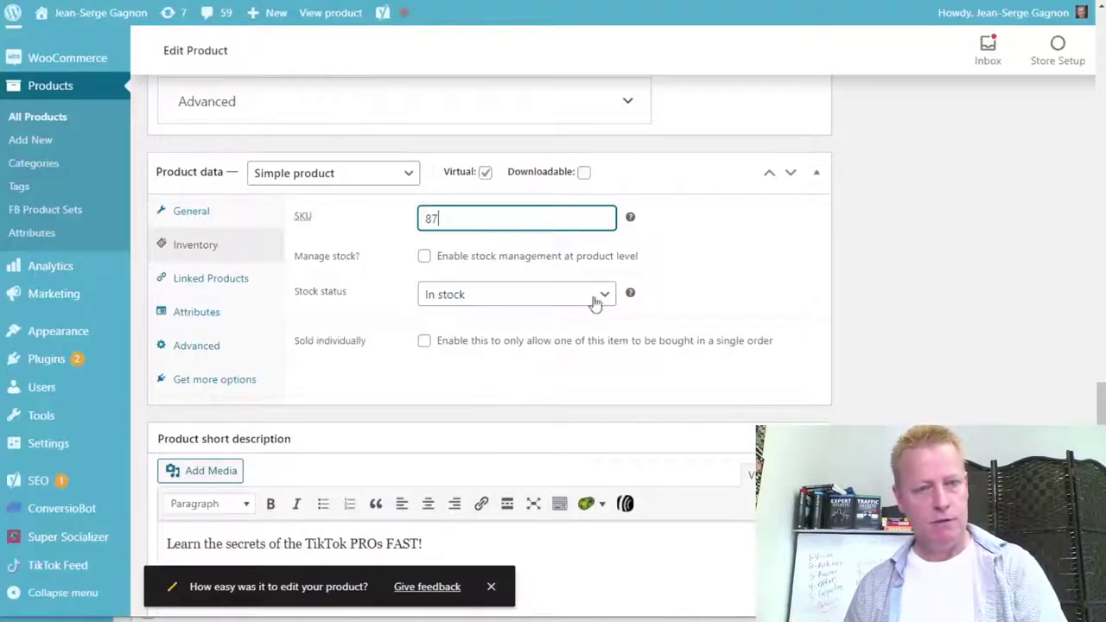
left_click(689, 279)
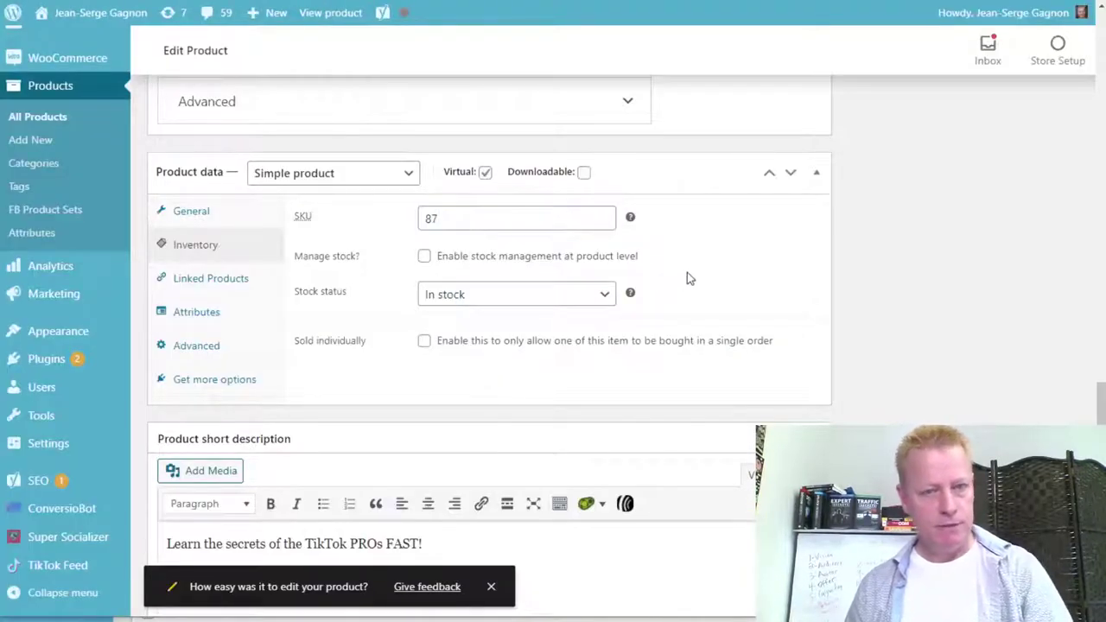
left_click(217, 278)
Review Attributes, keeping Custom product attribute, then show the Get more options suggestions.
left_click(205, 315)
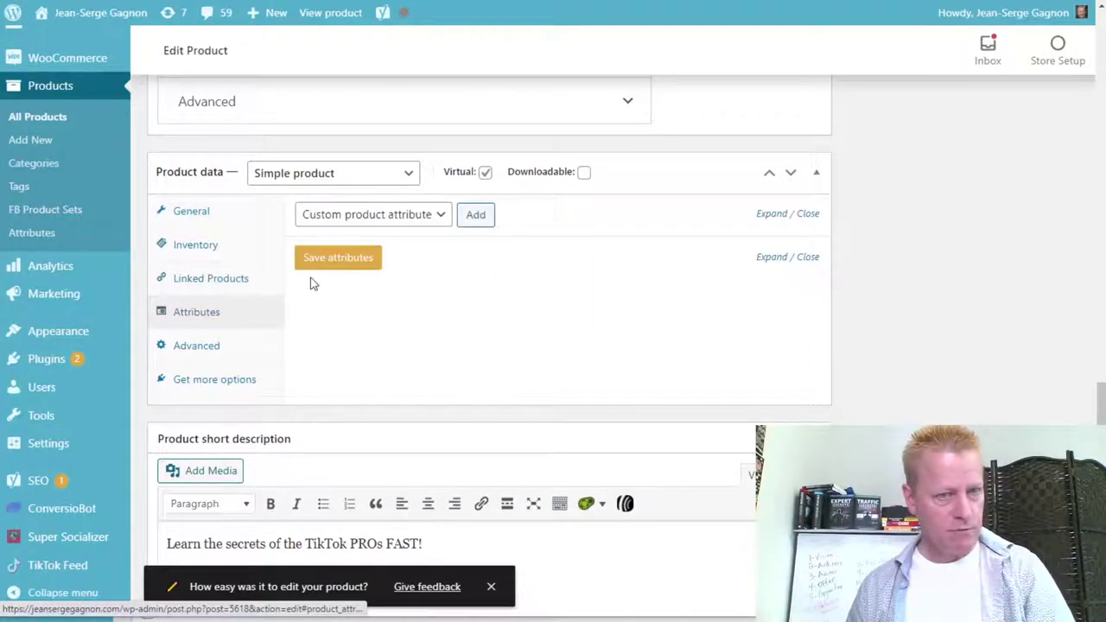
left_click(439, 218)
left_click(516, 235)
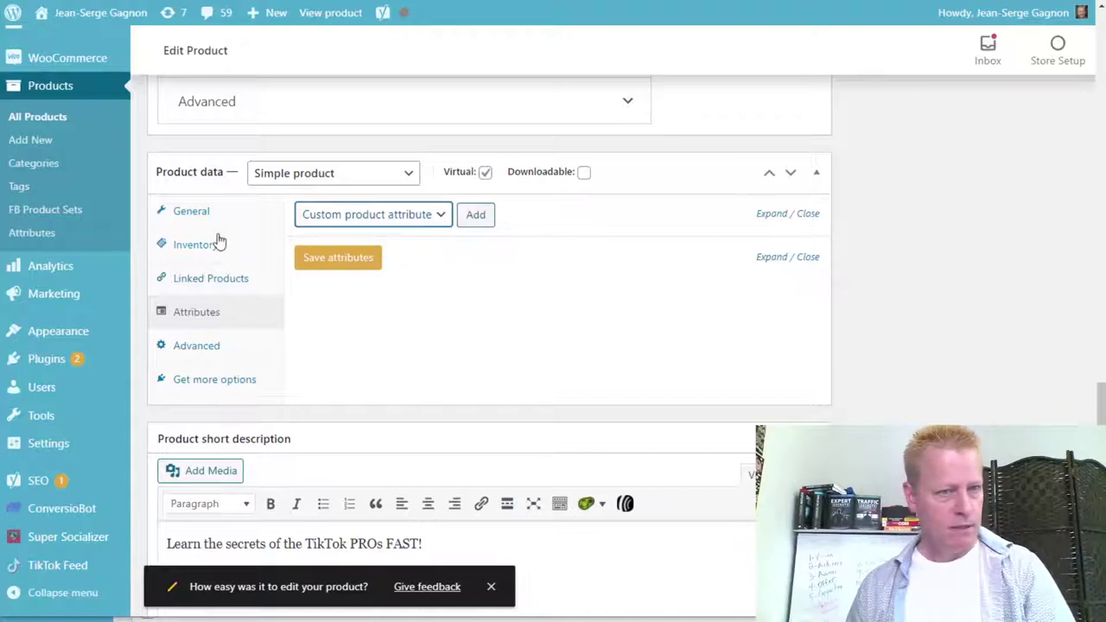
left_click(208, 385)
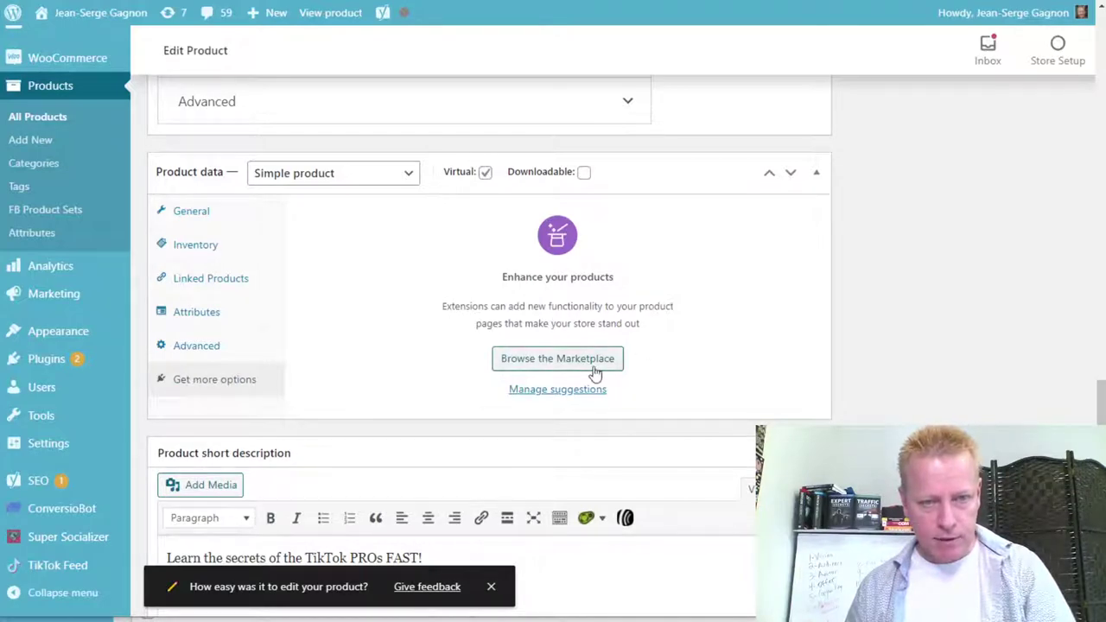
scroll(377, 363, "down", 5)
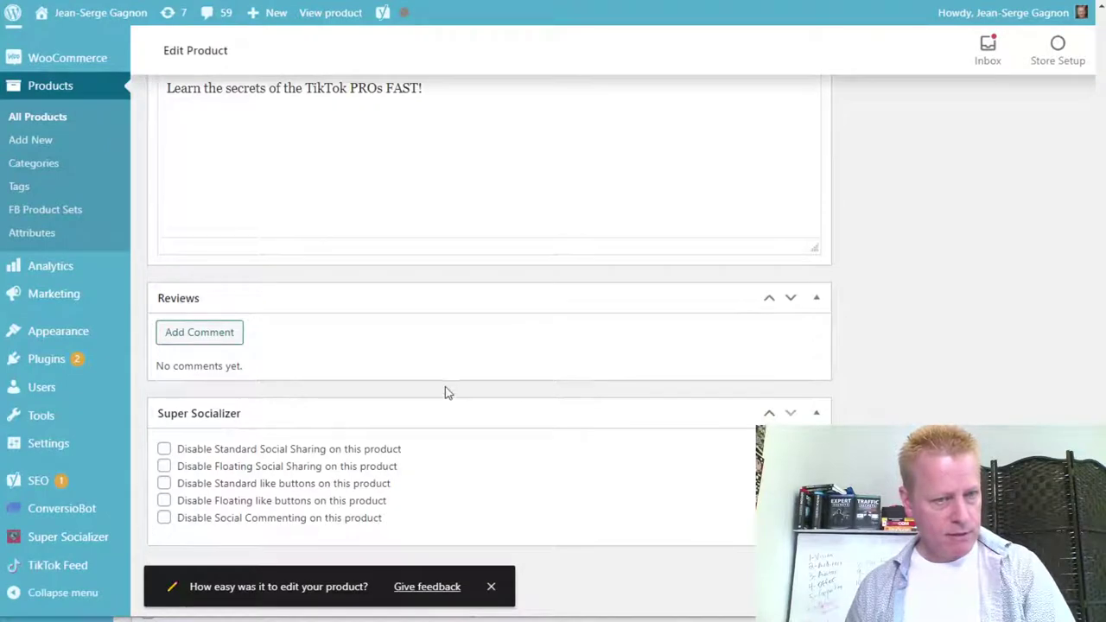
scroll(315, 355, "up", 6)
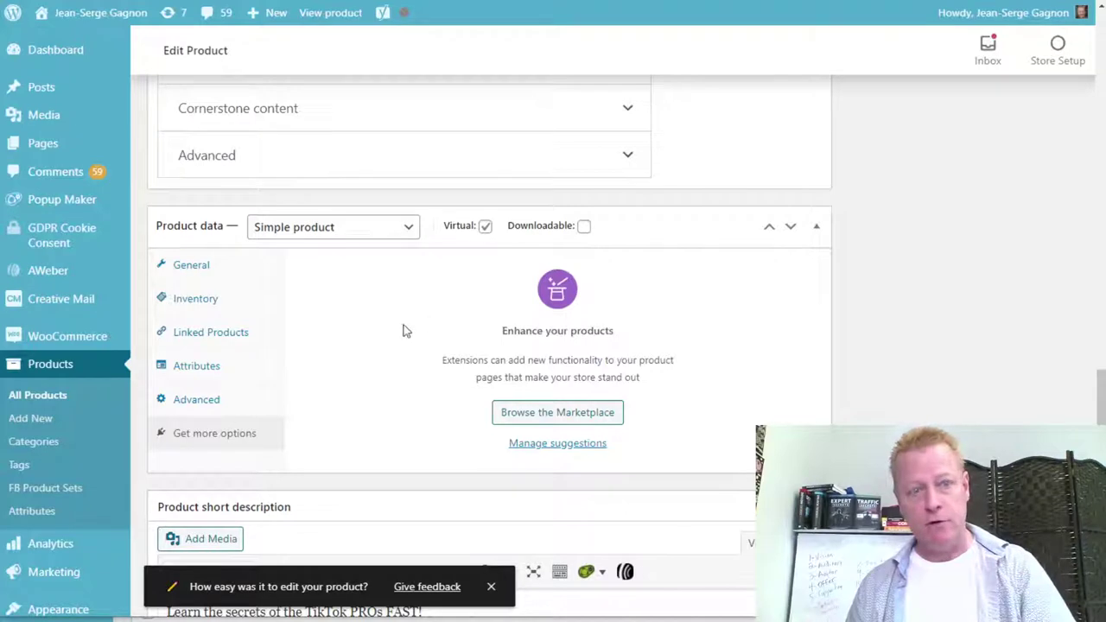
Make it an External/Affiliate product with the pasted course URL and Buy product button text.
left_click(390, 229)
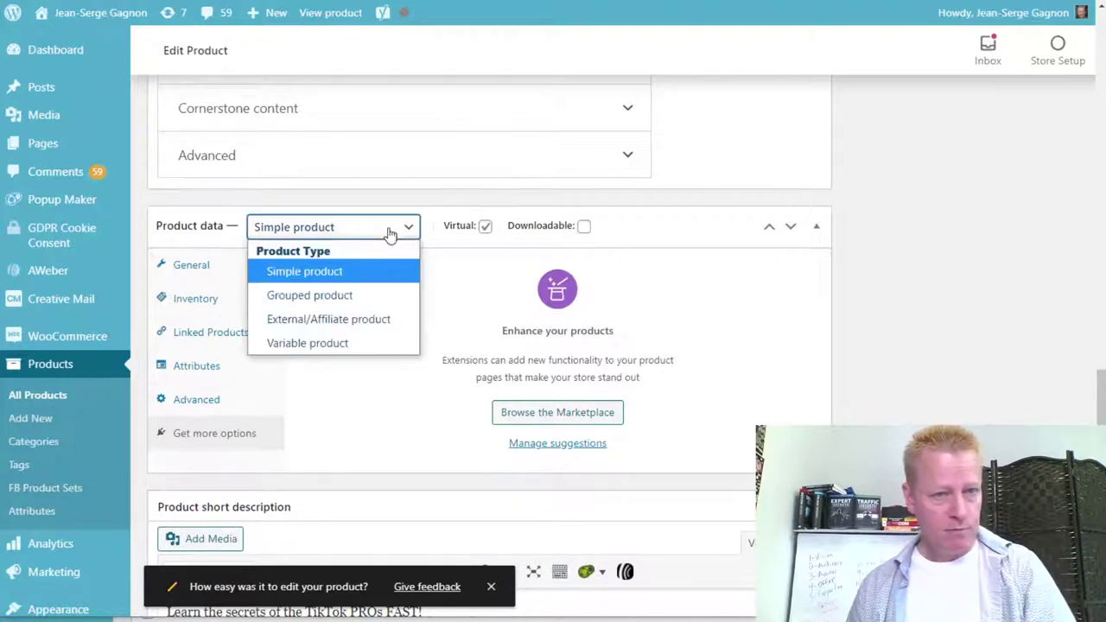
left_click(358, 320)
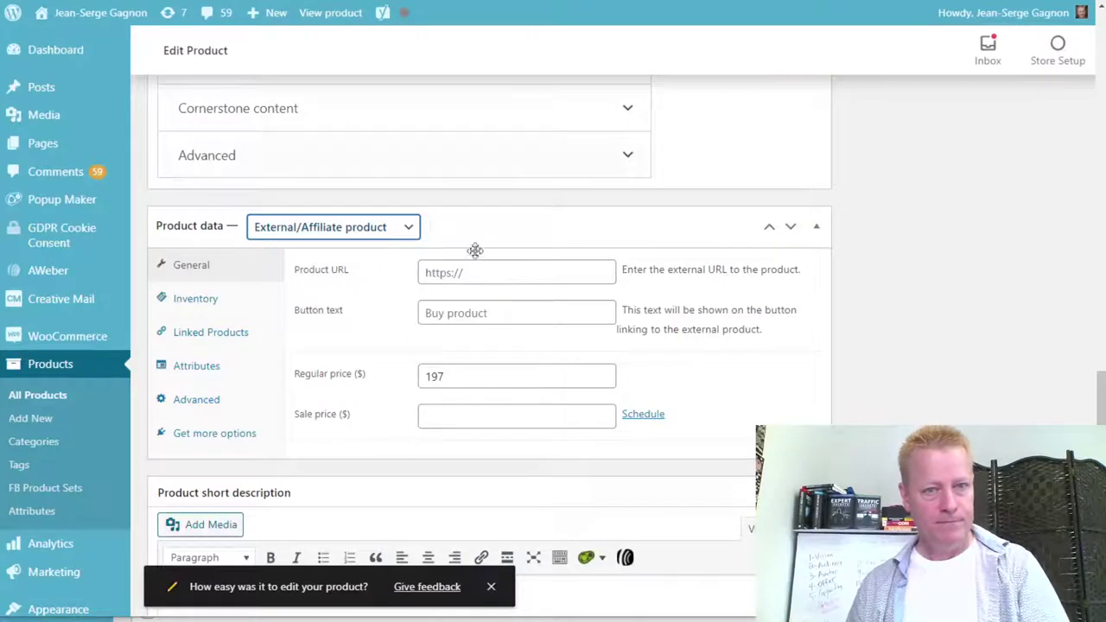
left_click(489, 273)
key("ctrl+v")
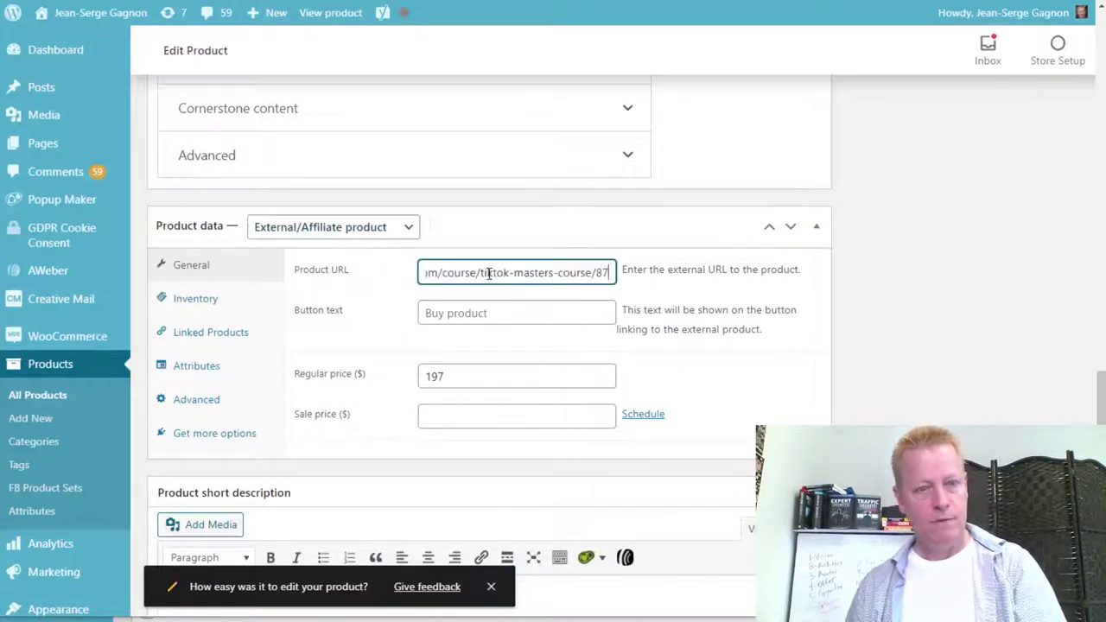
left_click(515, 309)
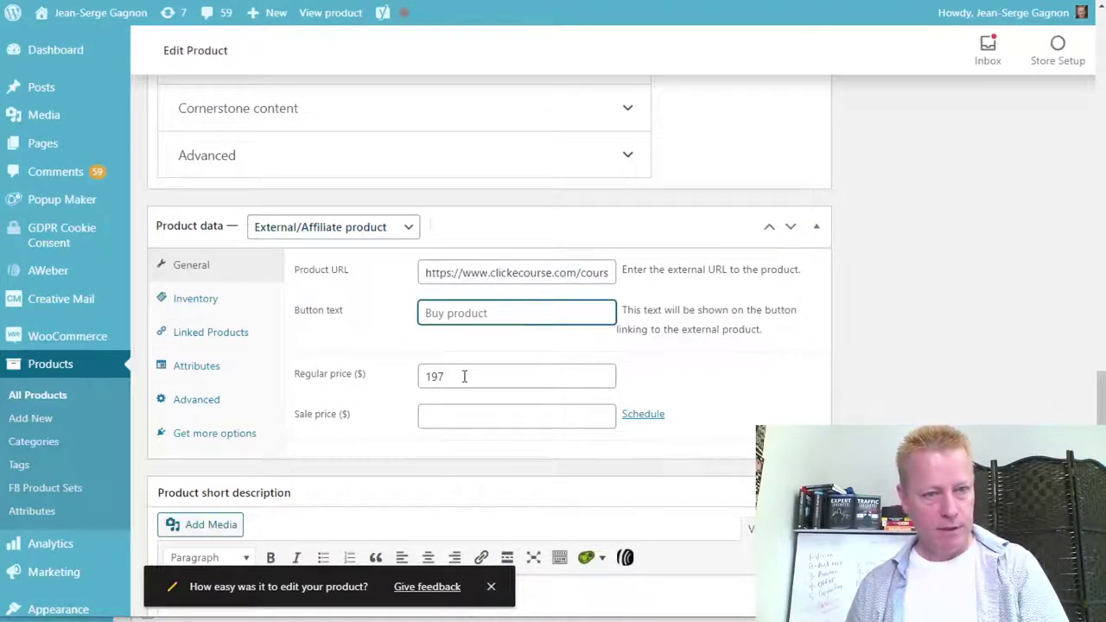
left_click(726, 383)
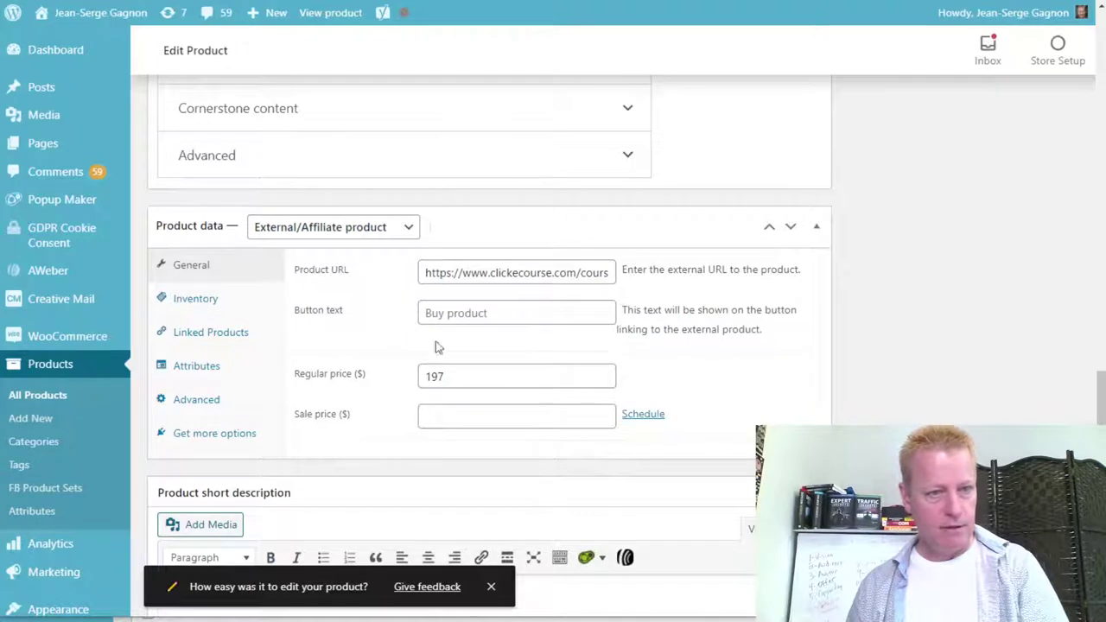
left_click(195, 300)
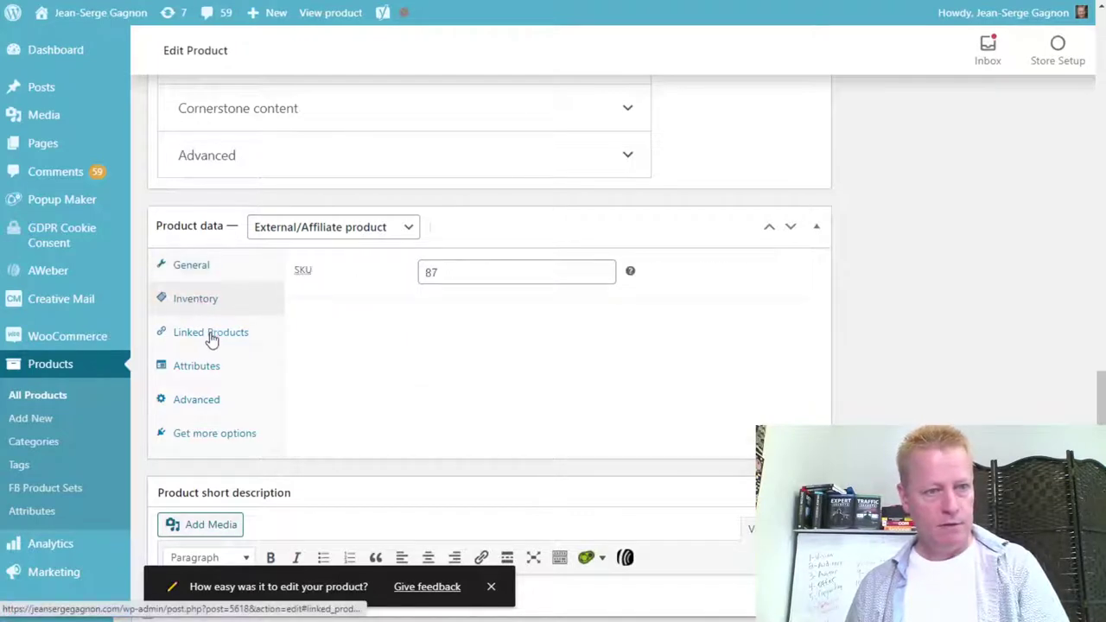
Review Linked Products, then add a blank Custom product attribute row under Attributes.
left_click(212, 337)
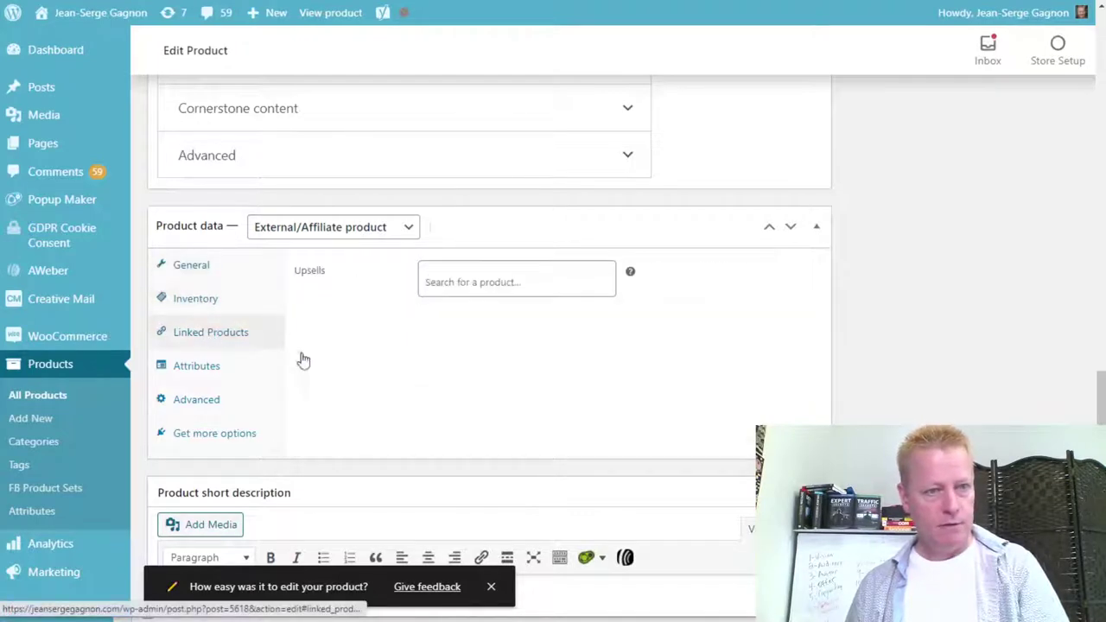
left_click(202, 372)
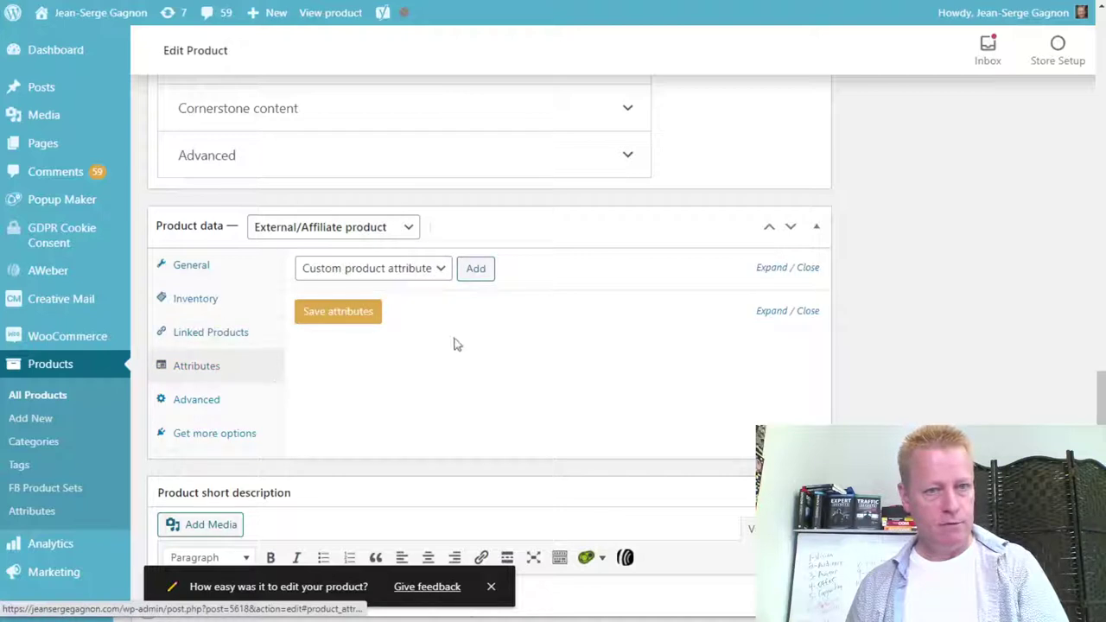
left_click(447, 269)
left_click(447, 268)
left_click(484, 273)
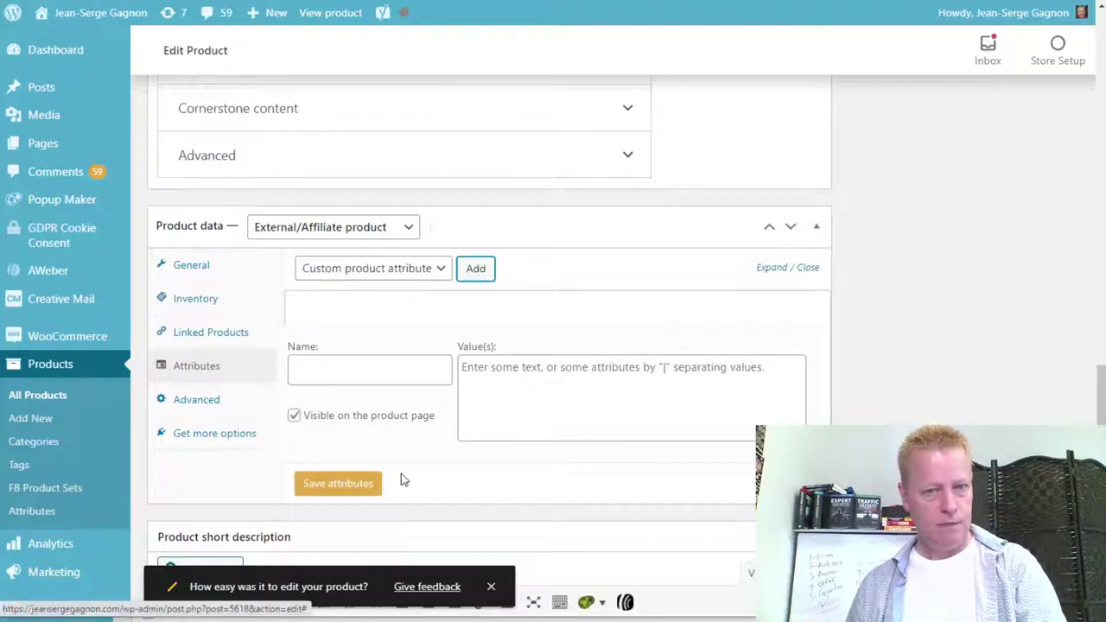
Check the Advanced menu order value and show the Get more options extension suggestions.
left_click(208, 400)
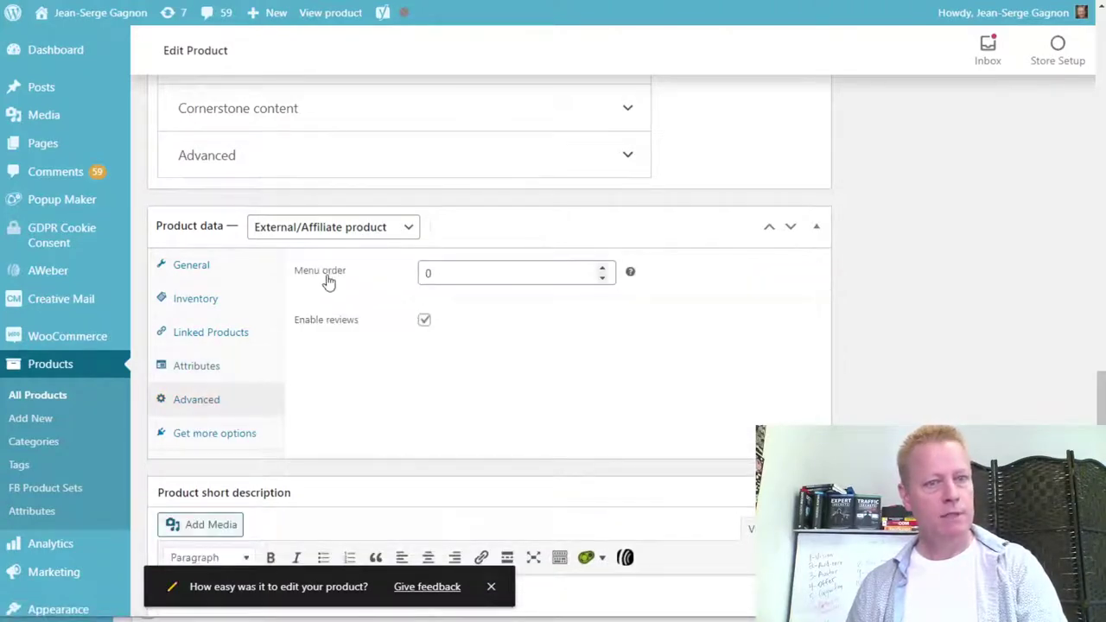
left_click(529, 281)
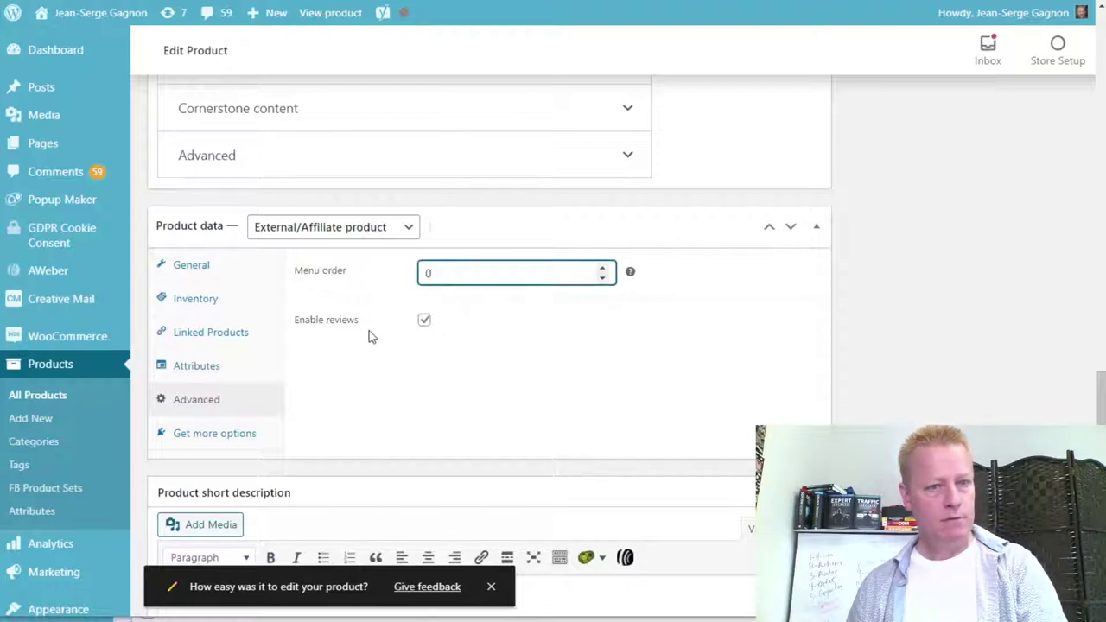
left_click(213, 437)
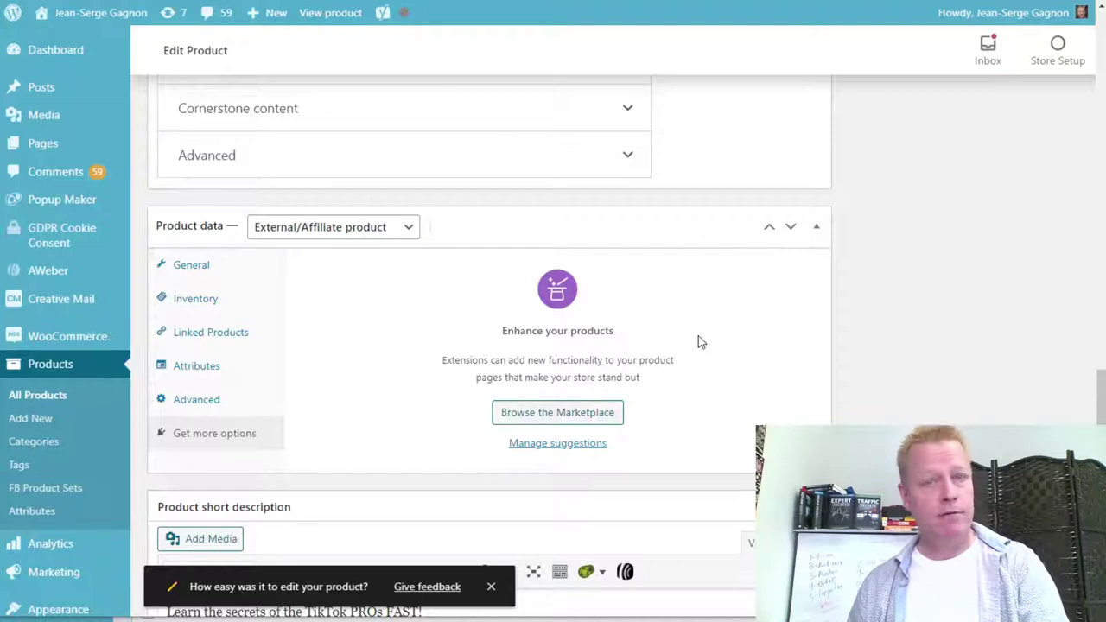
scroll(701, 337, "down", 3)
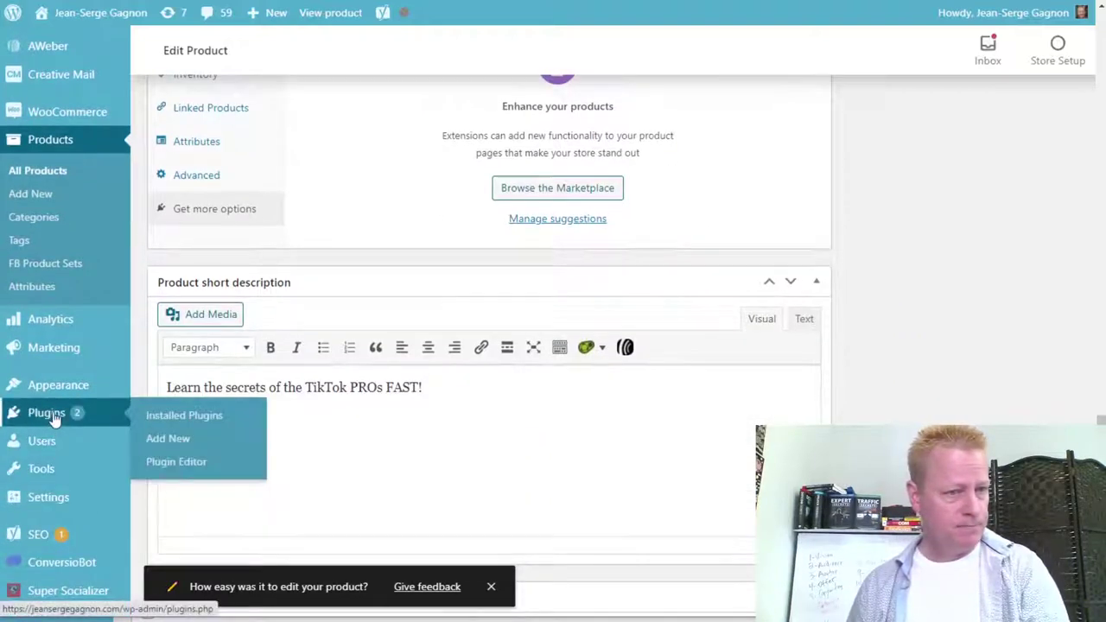
mouse_move(54, 363)
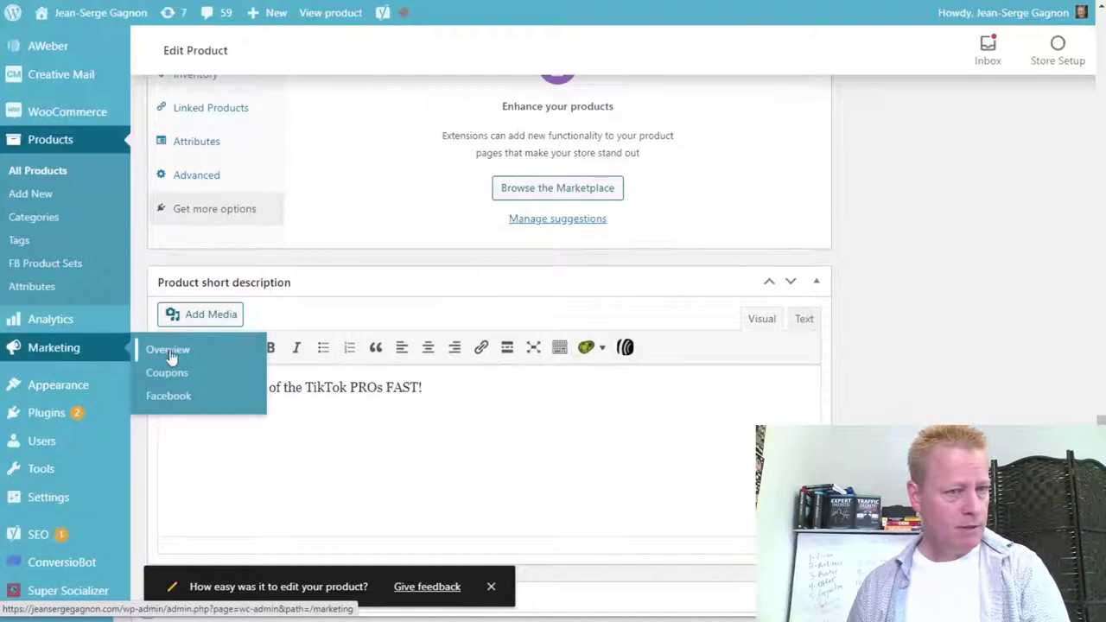
mouse_move(59, 331)
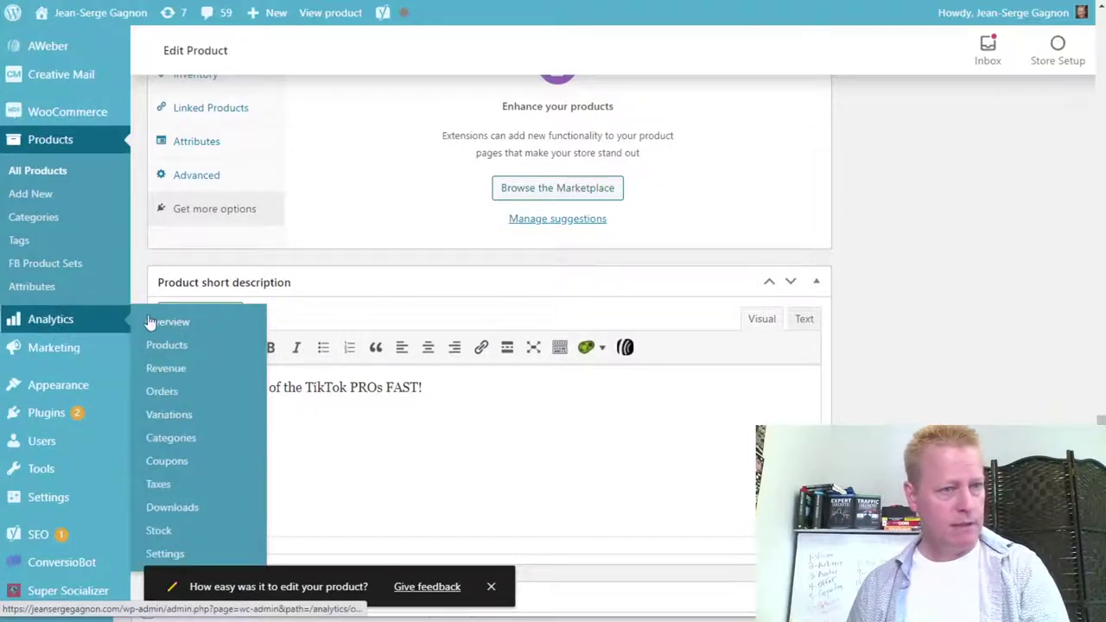
scroll(991, 277, "up", 5)
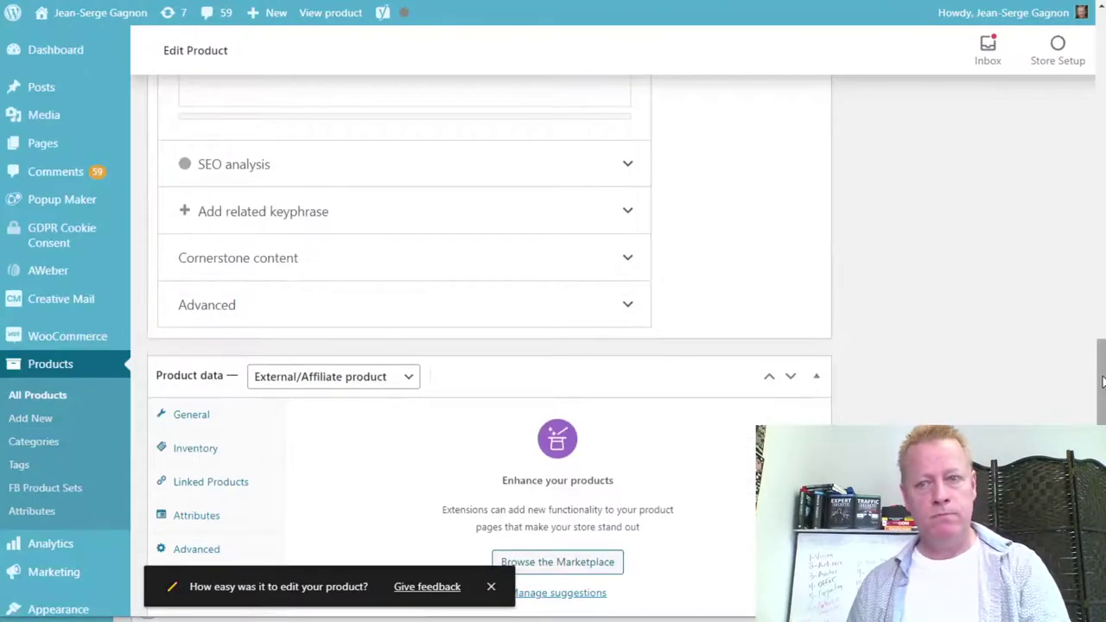
Open the product's Get more options suggestions and go to the WooCommerce.com Marketplace.
scroll(1099, 372, "up", 15)
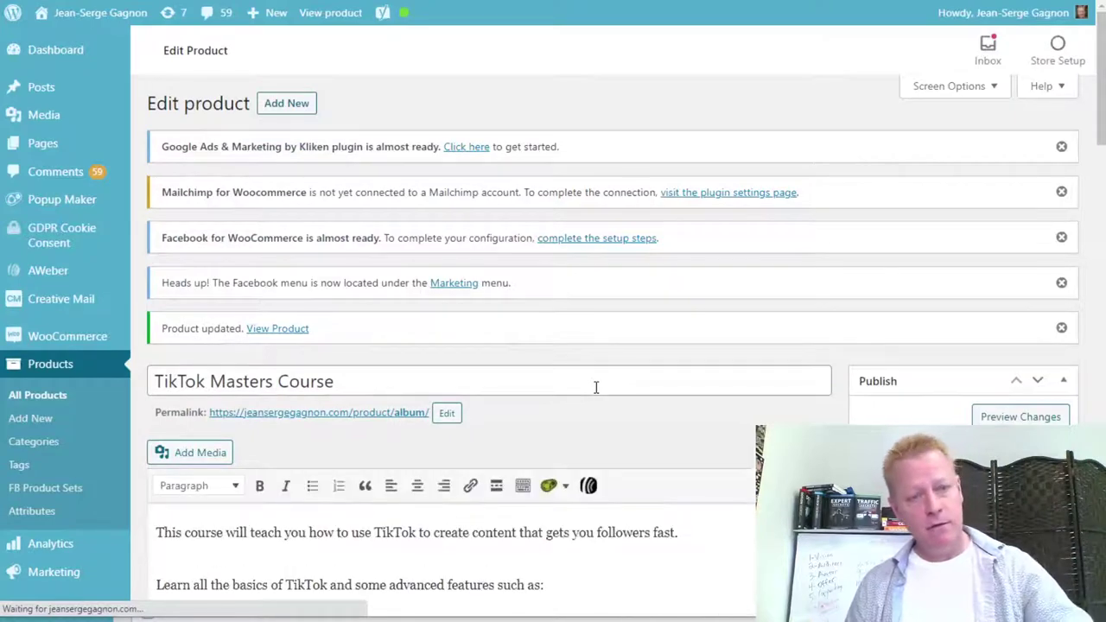
scroll(673, 467, "down", 4)
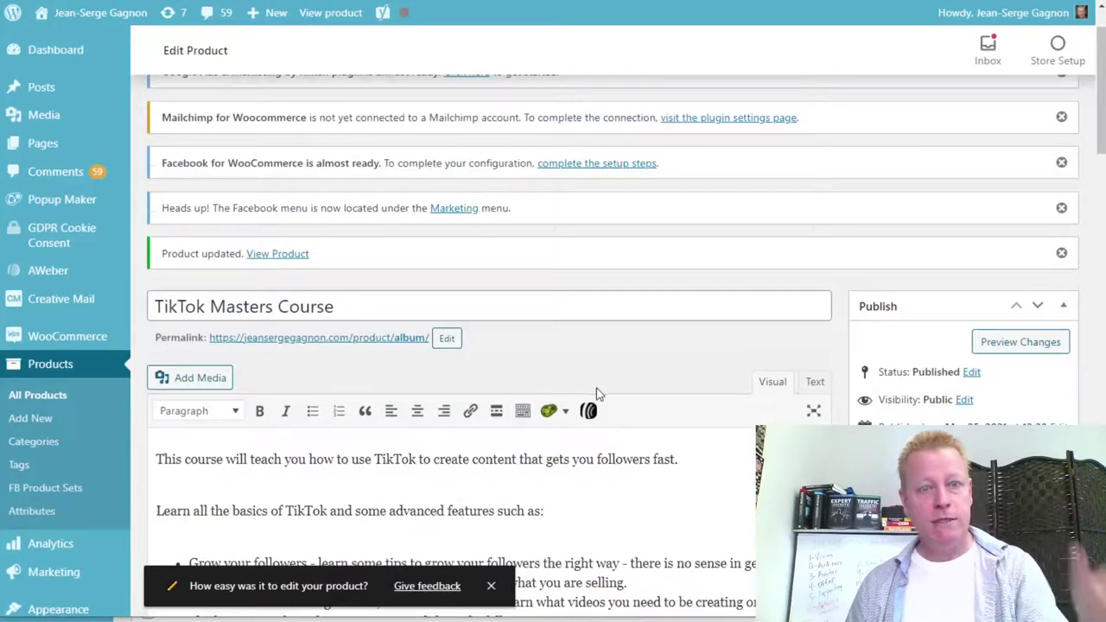
scroll(588, 390, "down", 15)
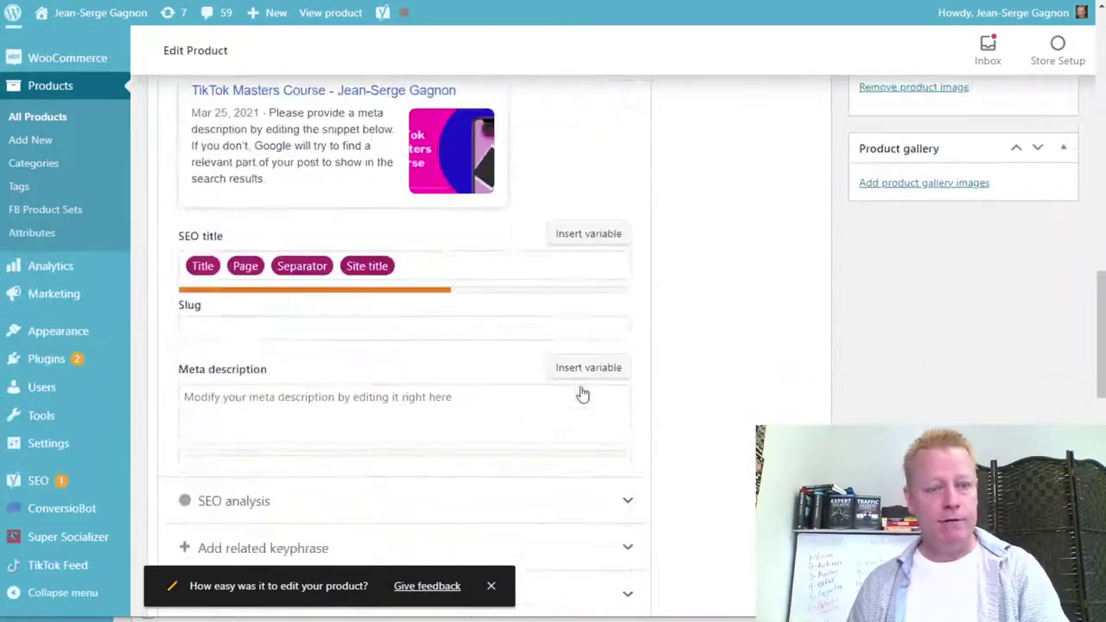
scroll(696, 374, "down", 8)
scroll(659, 305, "up", 4)
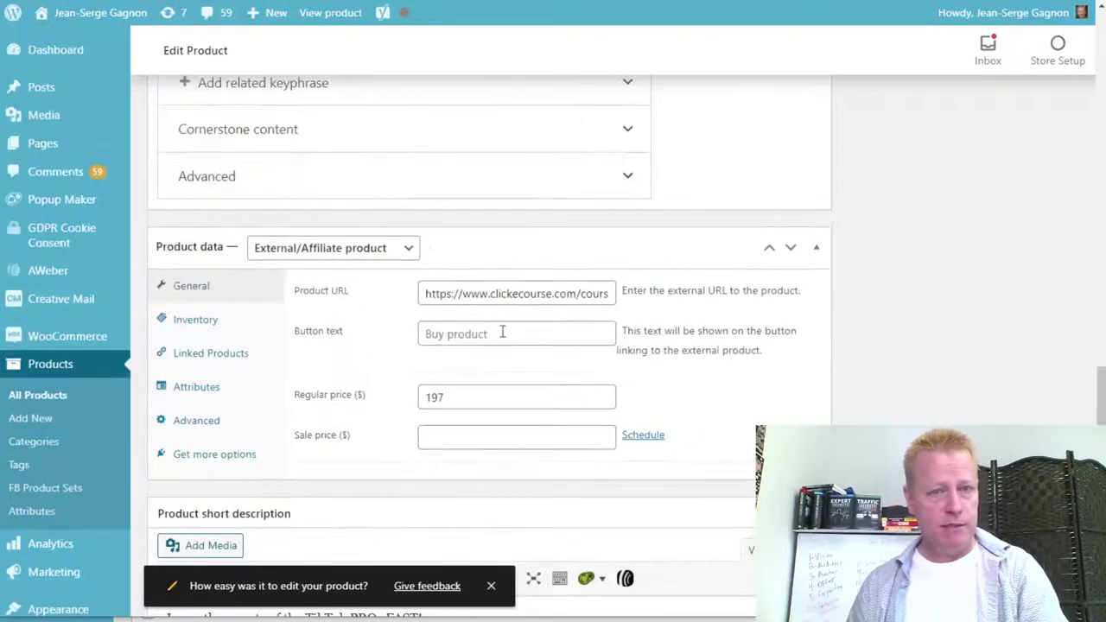
left_click(216, 454)
left_click(532, 444)
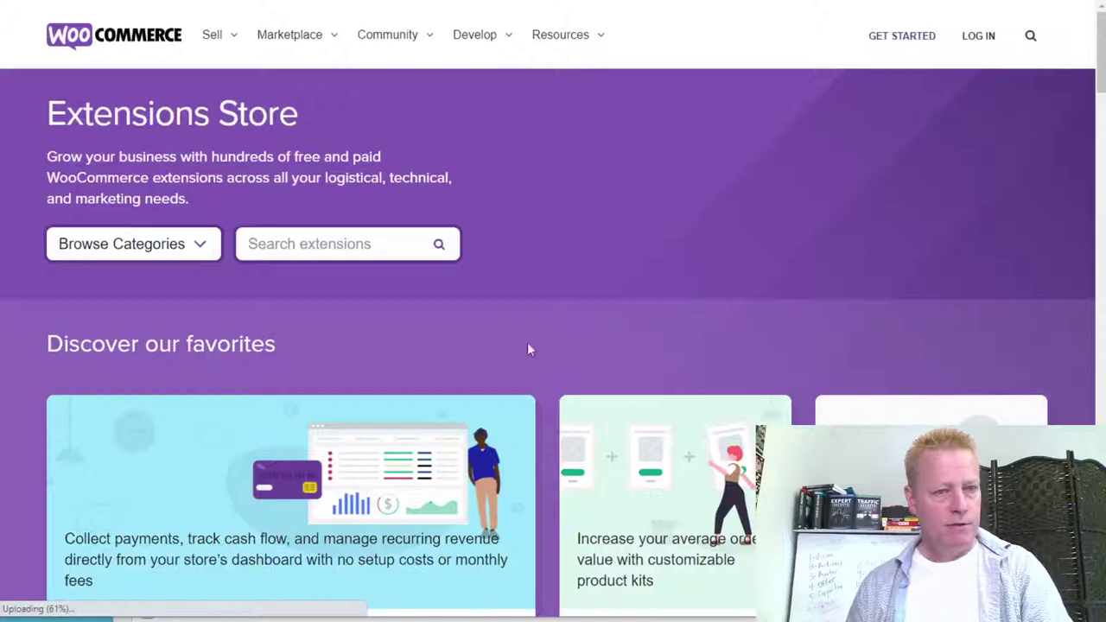
Search the Extensions Store for 'webhook' and show all matching results.
left_click(185, 245)
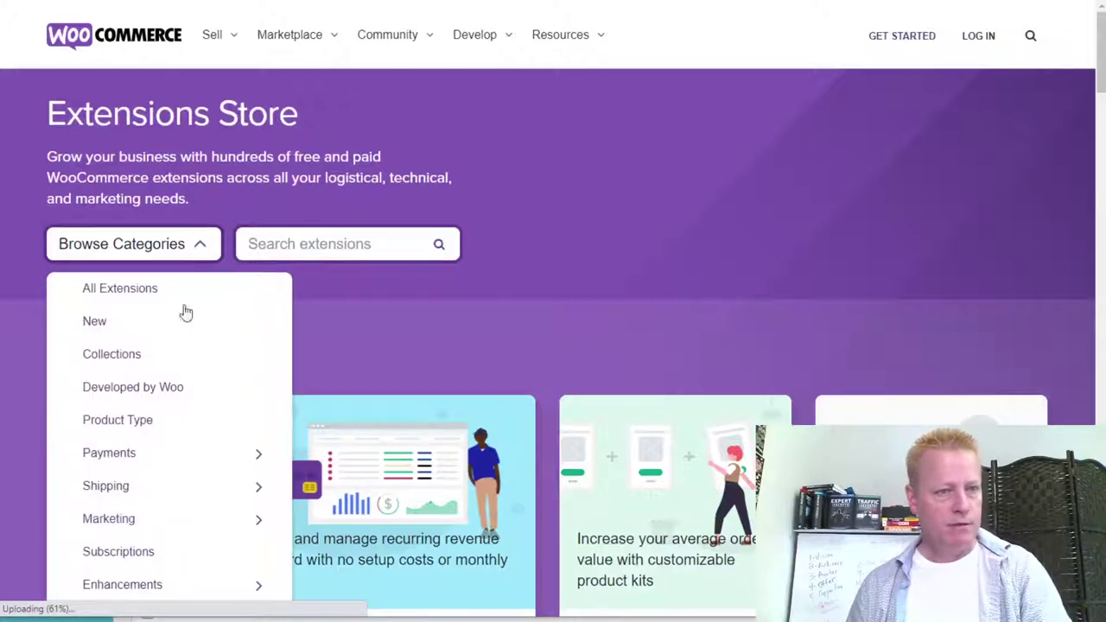
left_click(283, 245)
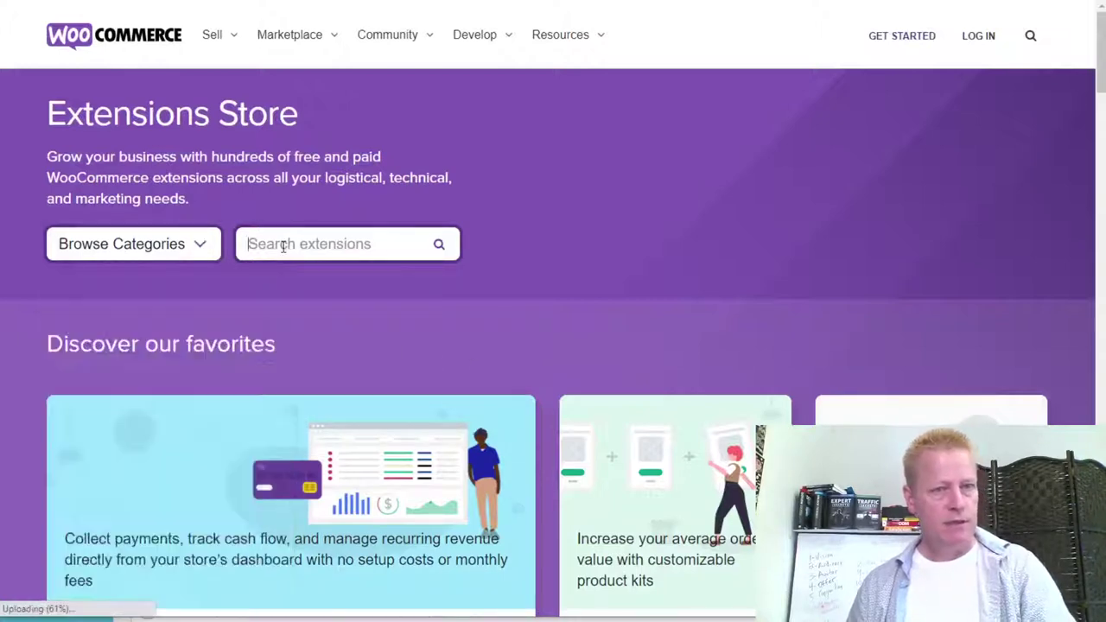
type("webhook")
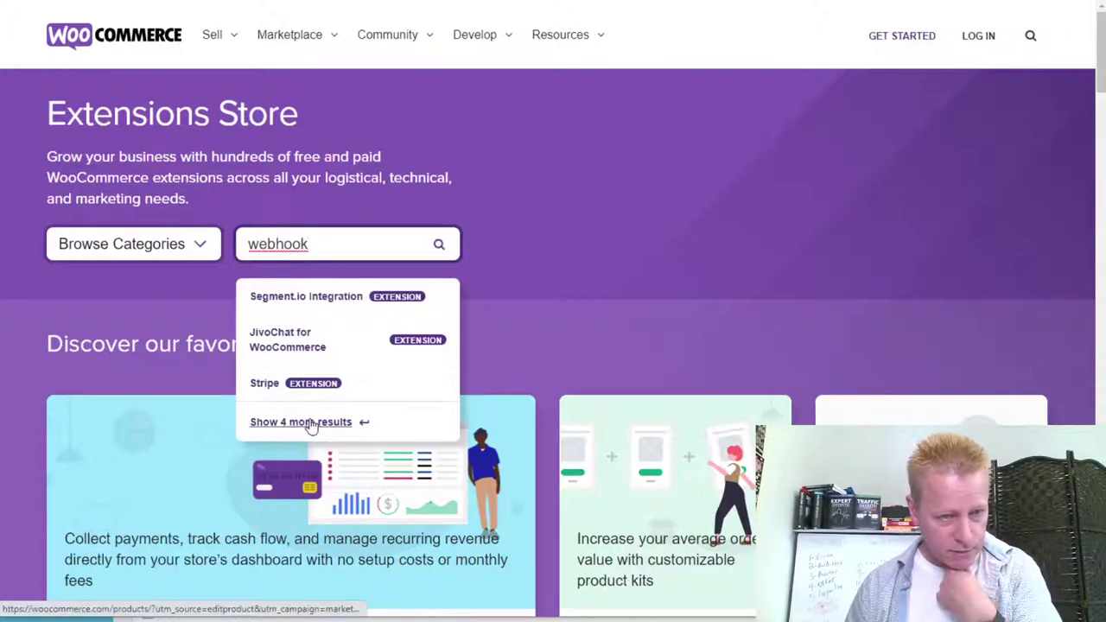
left_click(363, 425)
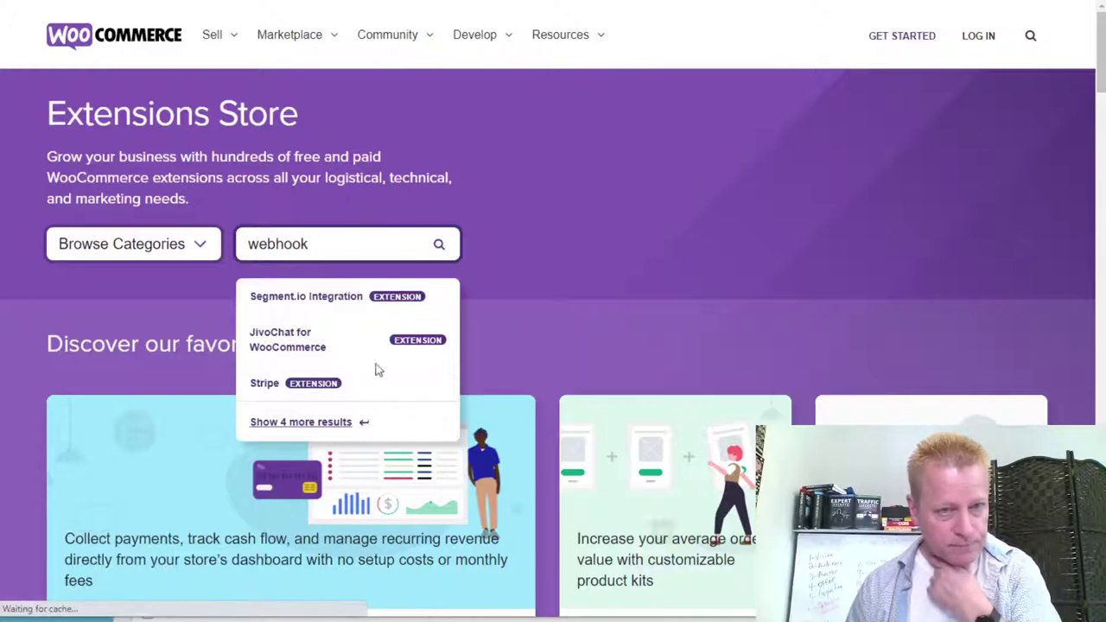
scroll(518, 458, "down", 3)
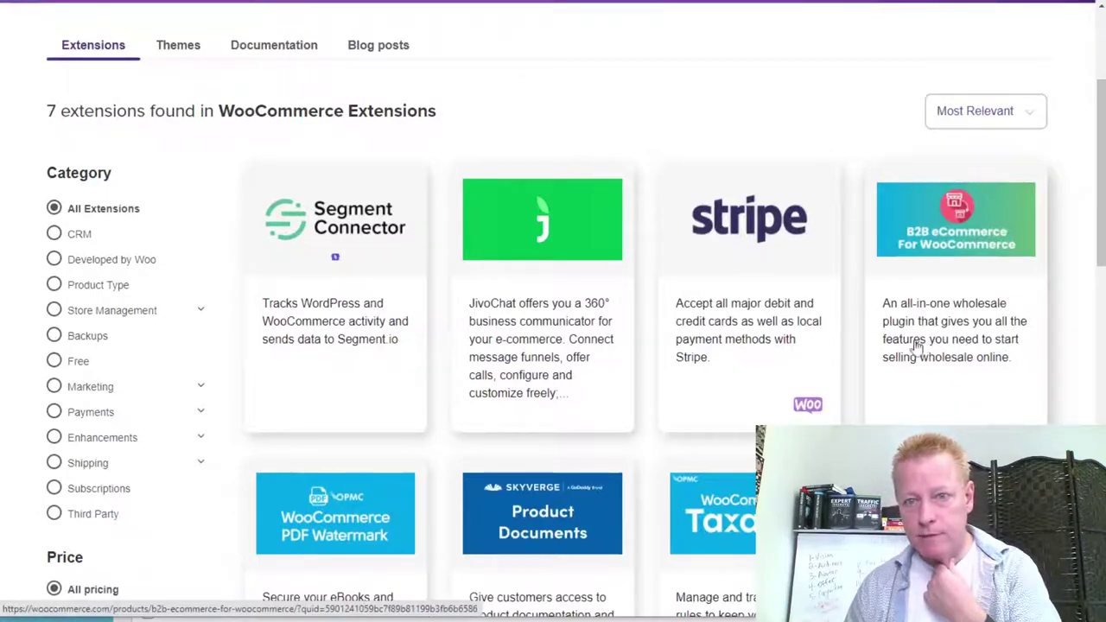
scroll(898, 356, "down", 2)
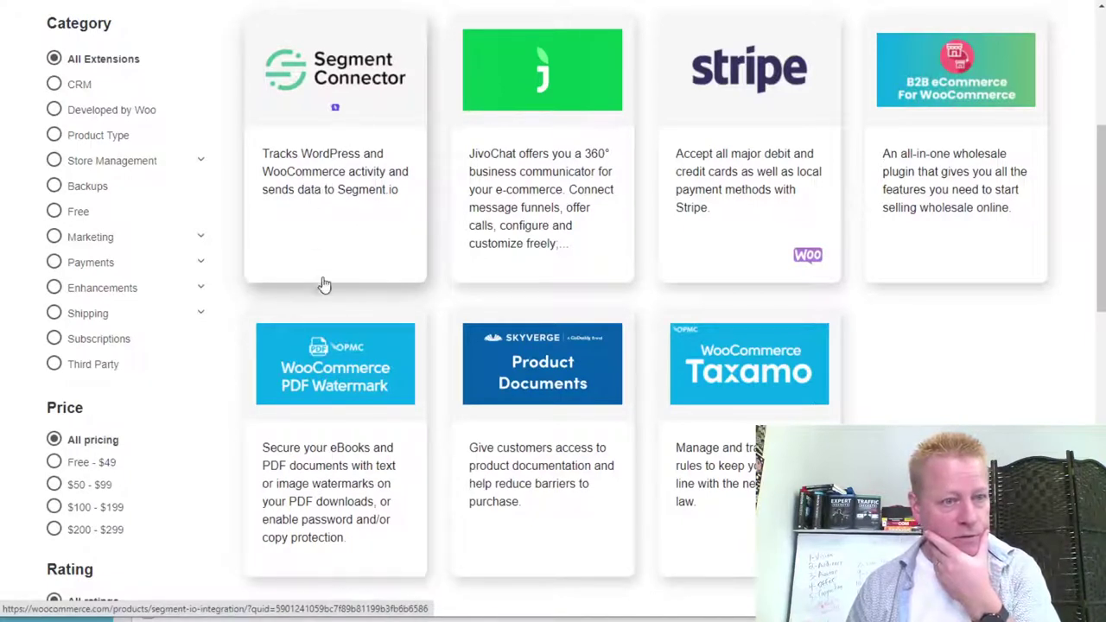
Filter results to Free - $49 and four stars and up, then return to the product page.
left_click(56, 463)
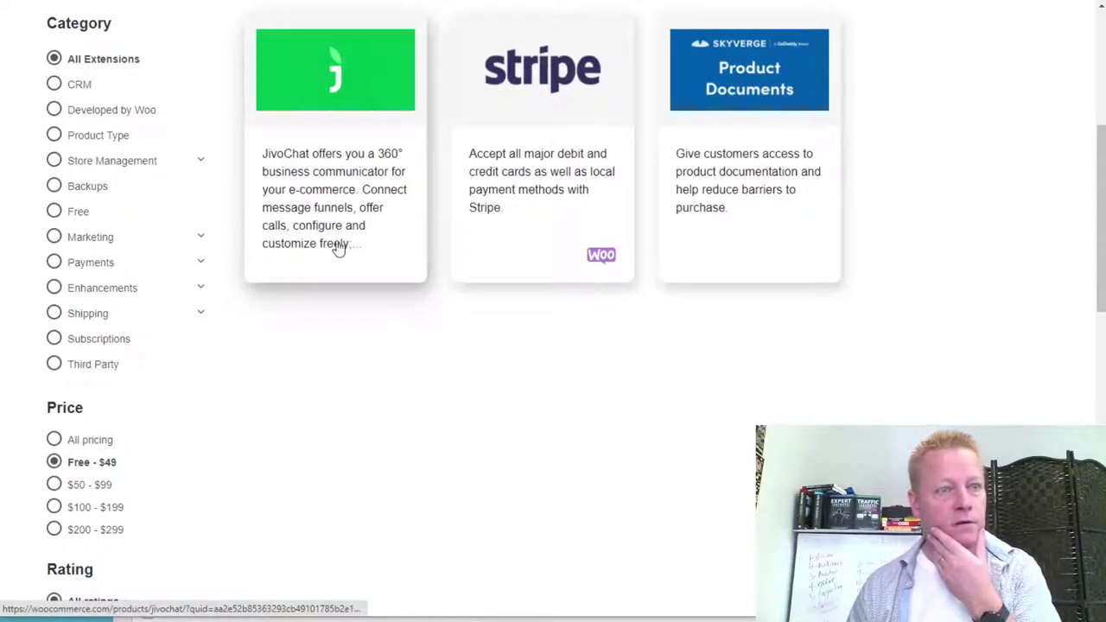
scroll(311, 353, "down", 3)
left_click(151, 399)
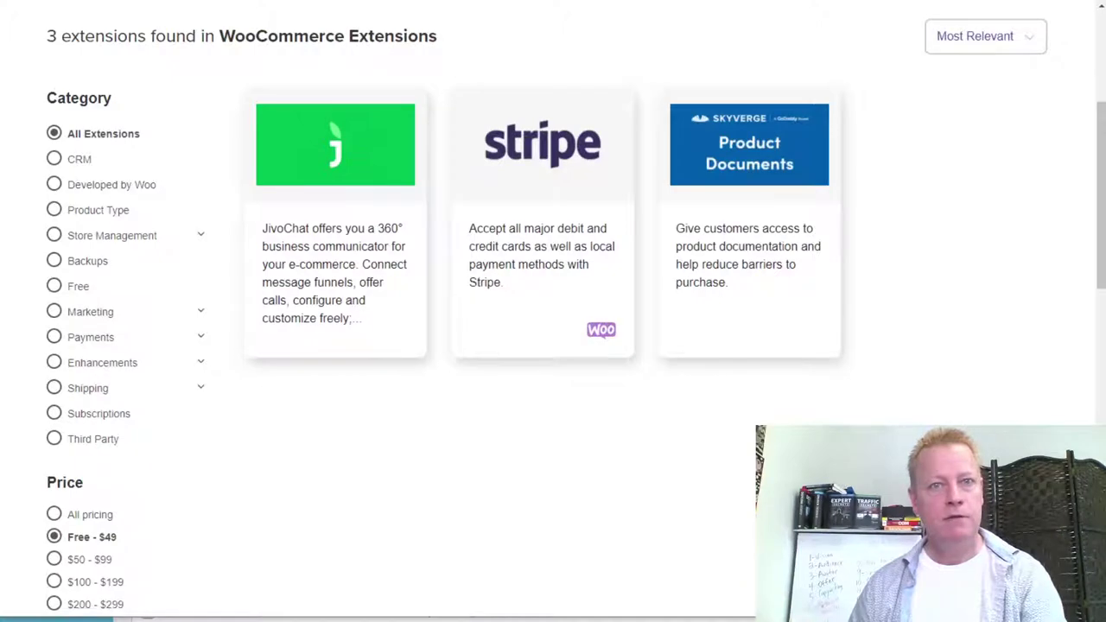
key("ctrl+w")
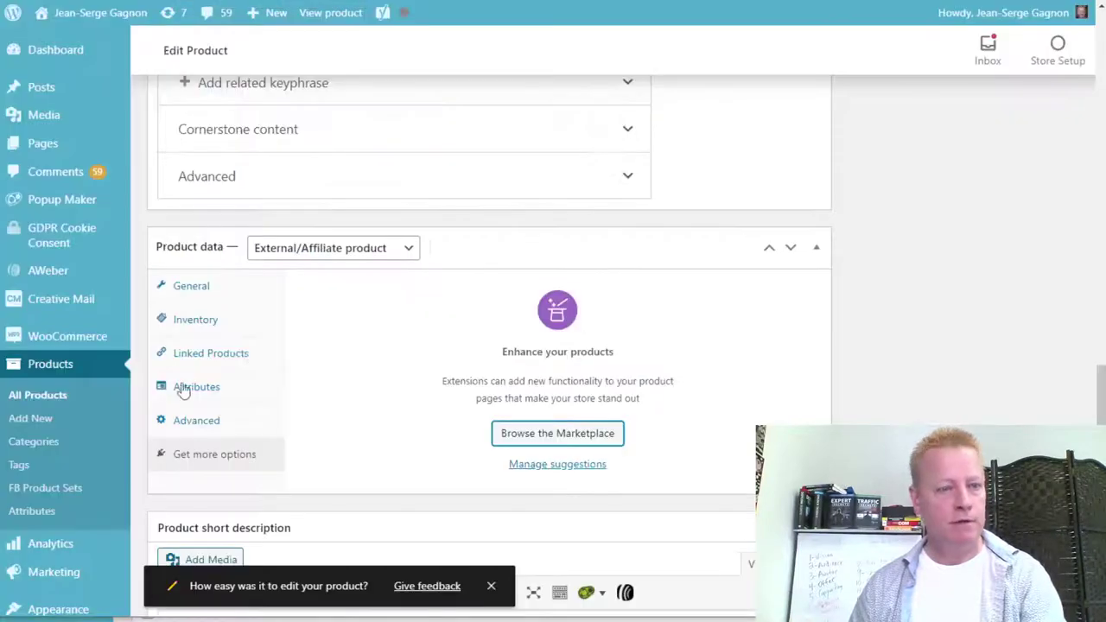
Go to WooCommerce > Extensions from the admin sidebar flyout.
scroll(65, 389, "down", 3)
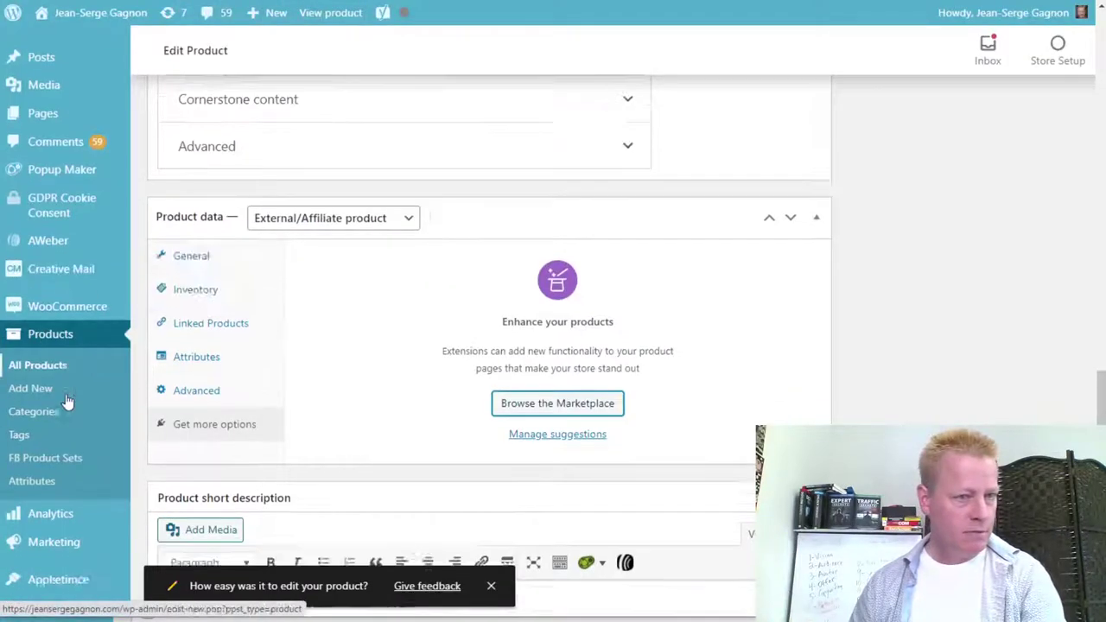
mouse_move(86, 456)
scroll(86, 455, "down", 2)
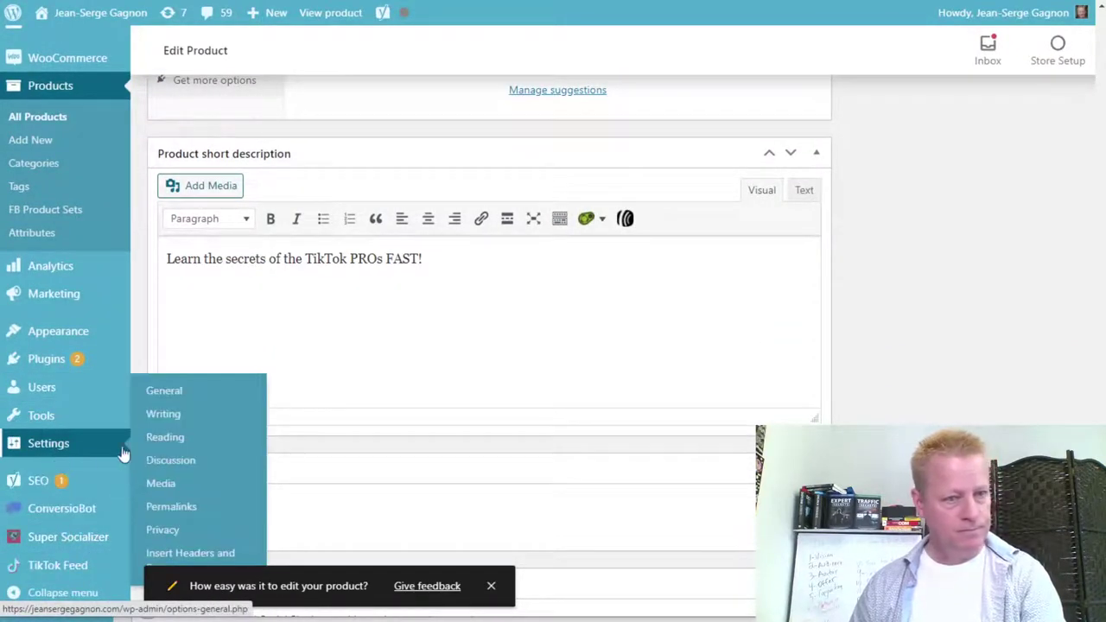
mouse_move(82, 432)
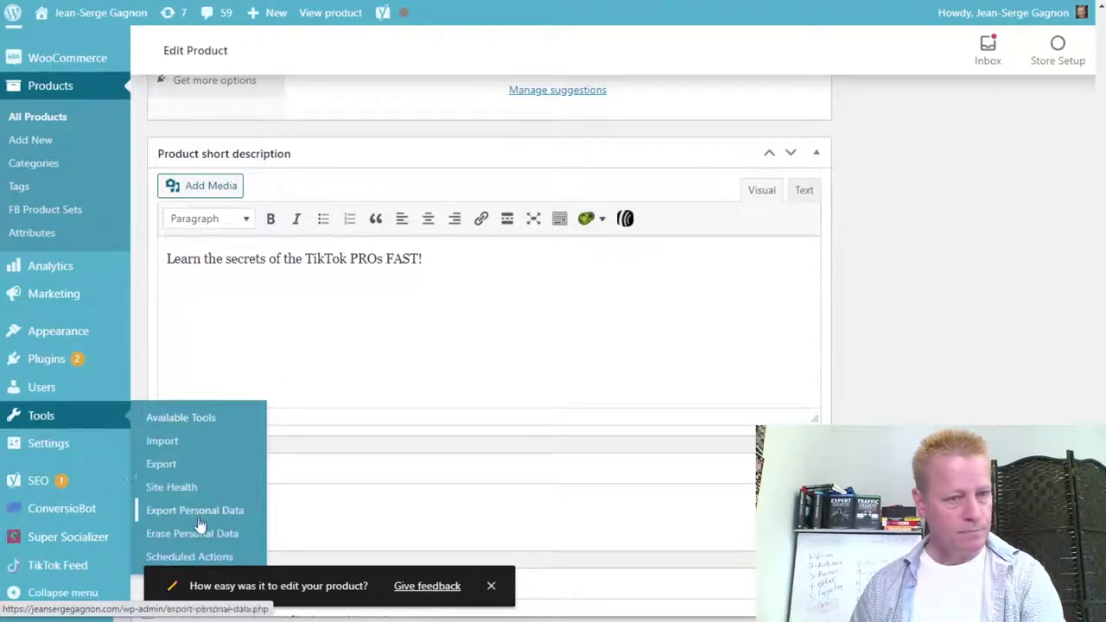
mouse_move(66, 335)
scroll(67, 335, "up", 2)
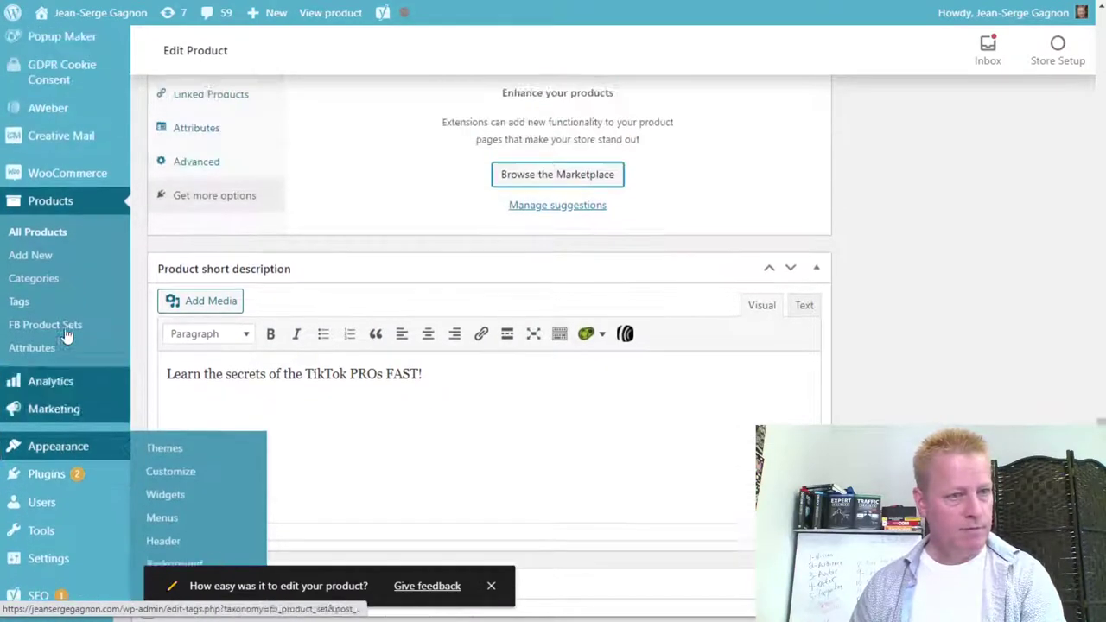
mouse_move(65, 210)
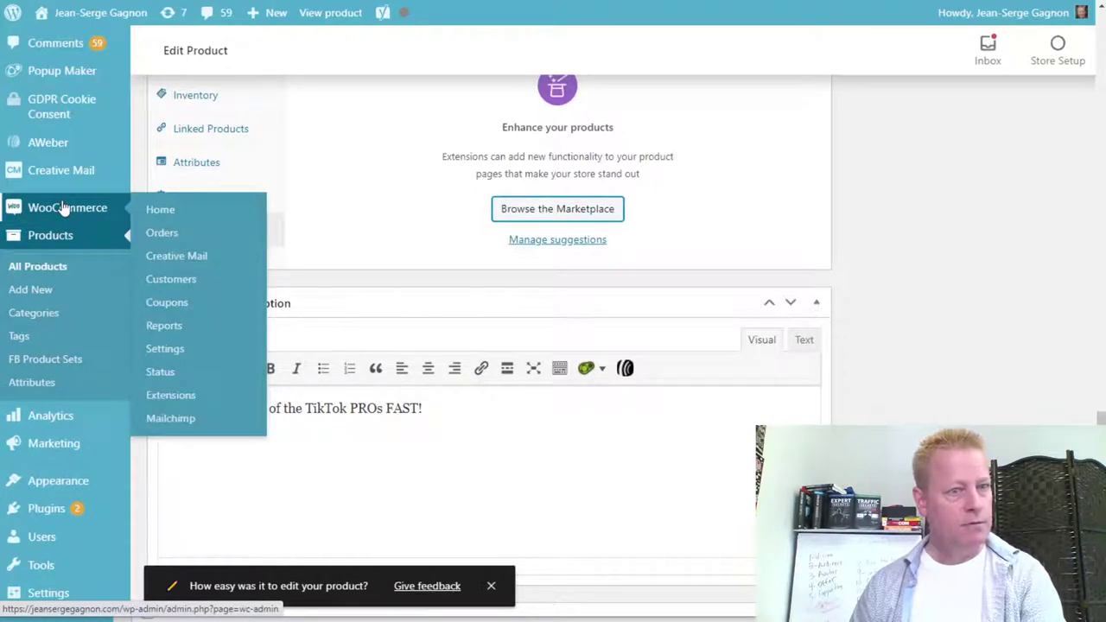
left_click(185, 403)
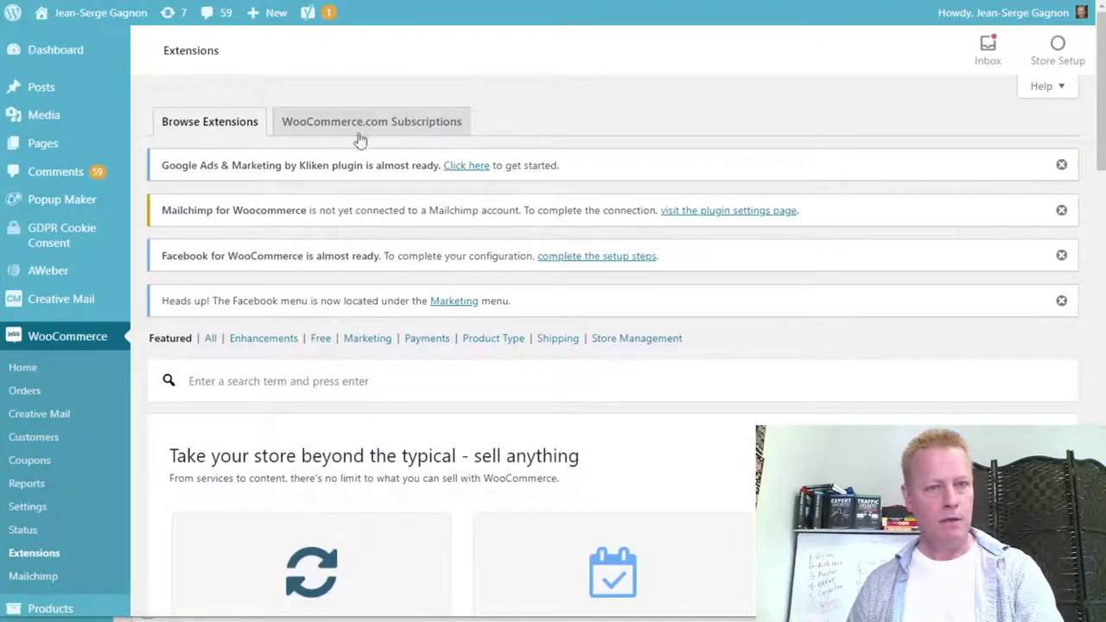
Scroll through the featured Extensions offers, ending at the Subscriptions, Bookings and Memberships cards.
scroll(617, 412, "down", 5)
scroll(730, 507, "down", 5)
scroll(620, 473, "down", 7)
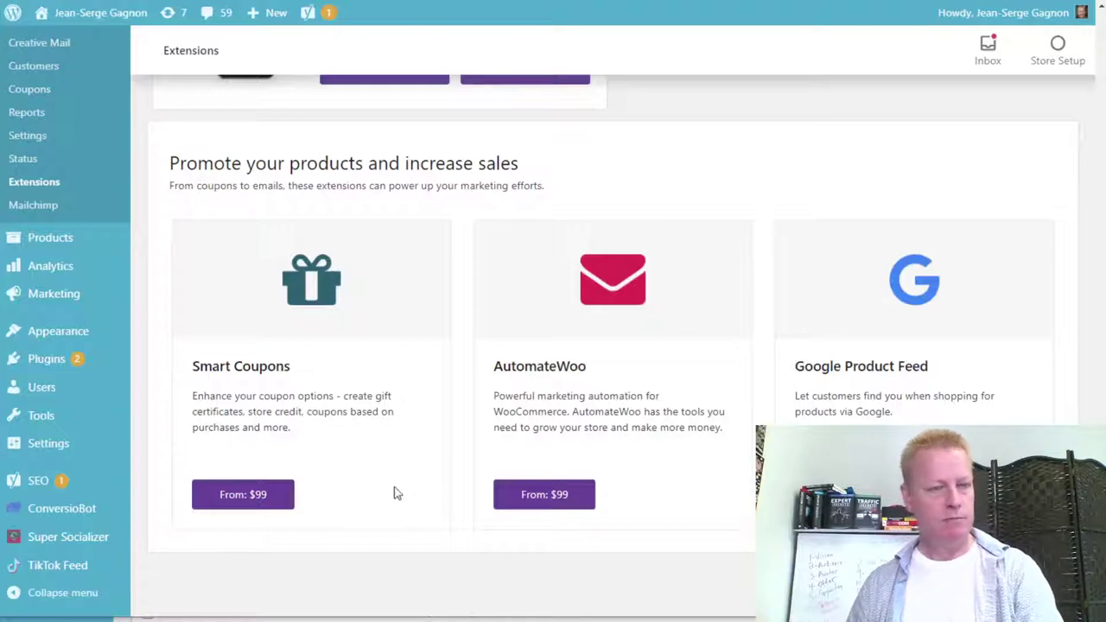
scroll(393, 492, "up", 15)
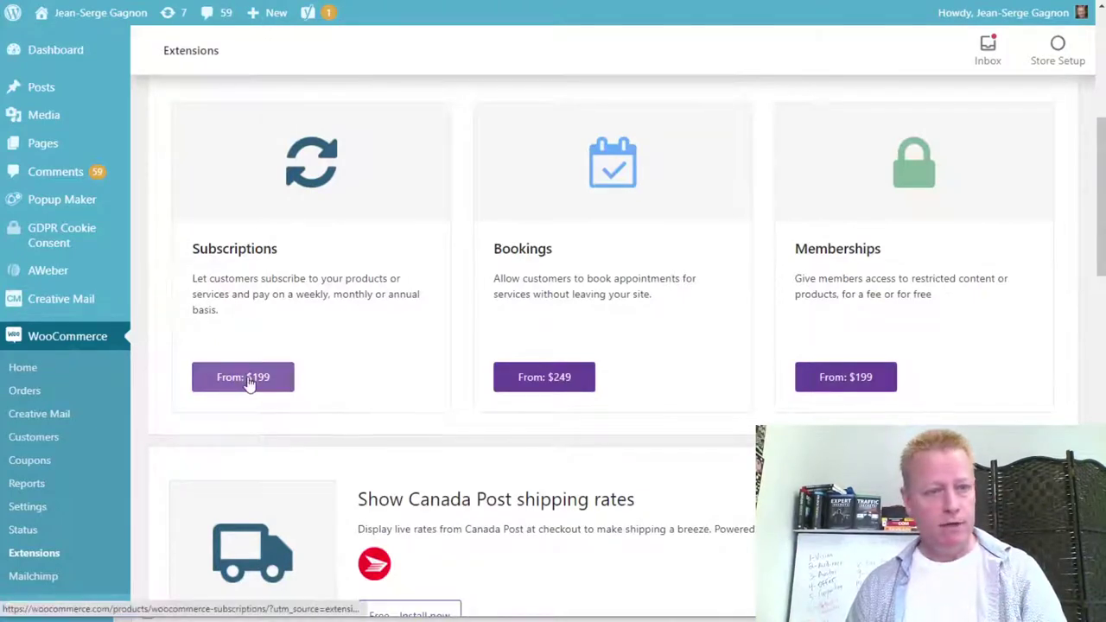
left_click(843, 381)
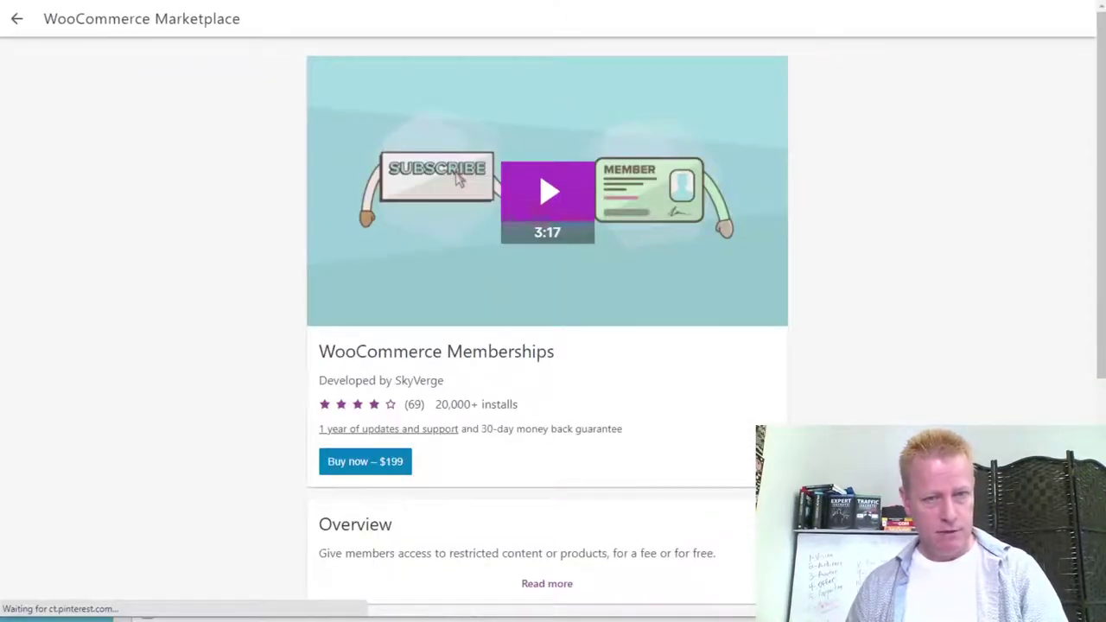
scroll(542, 177, "down", 3)
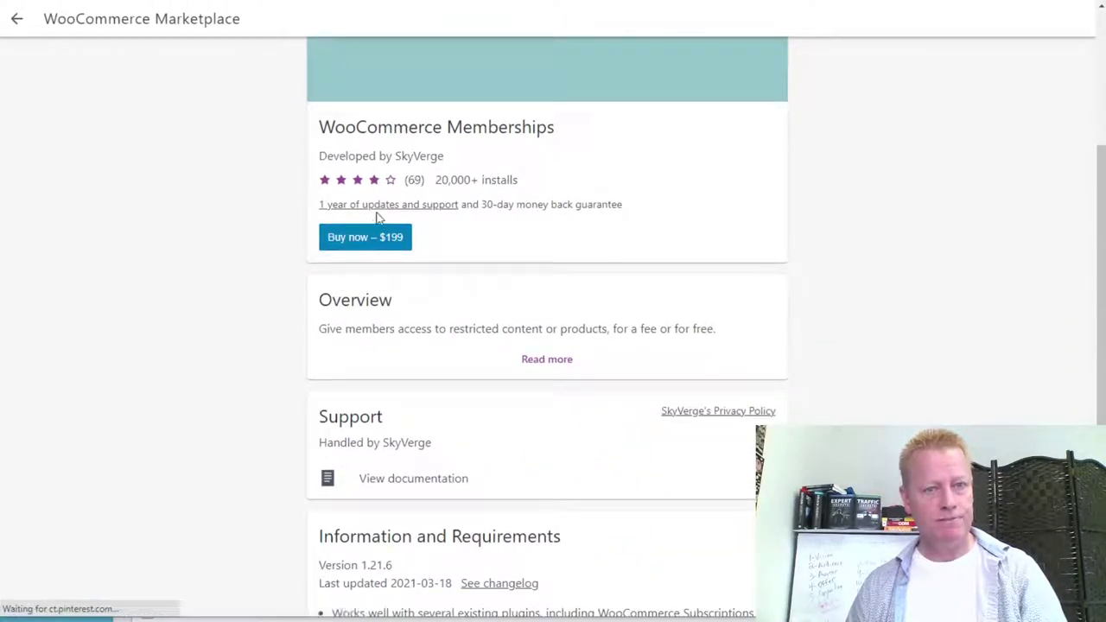
left_click(426, 214)
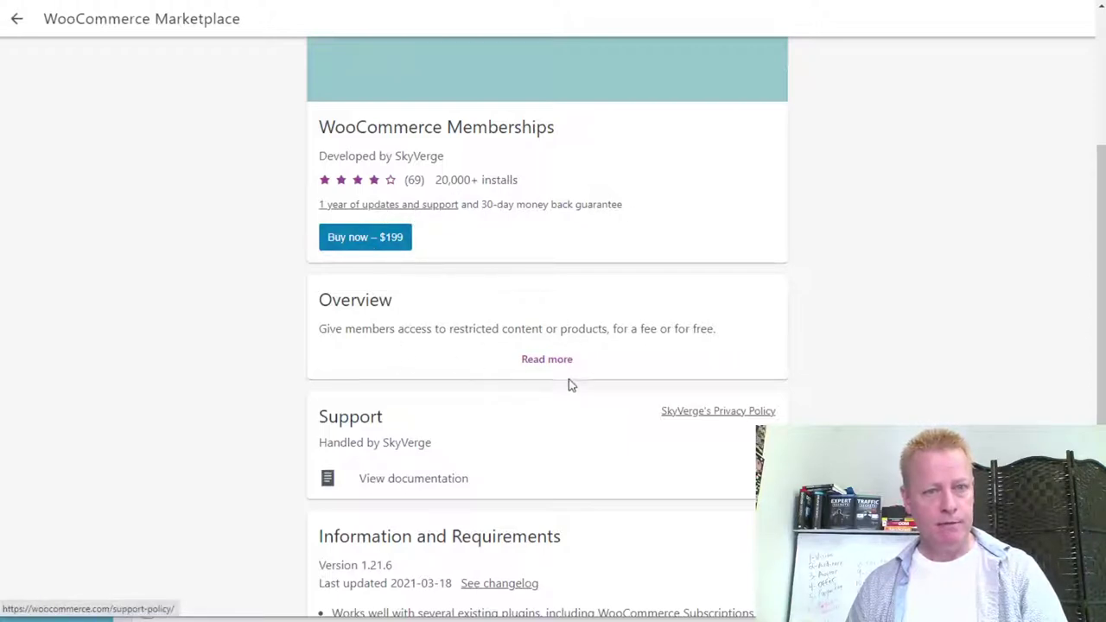
scroll(571, 384, "down", 2)
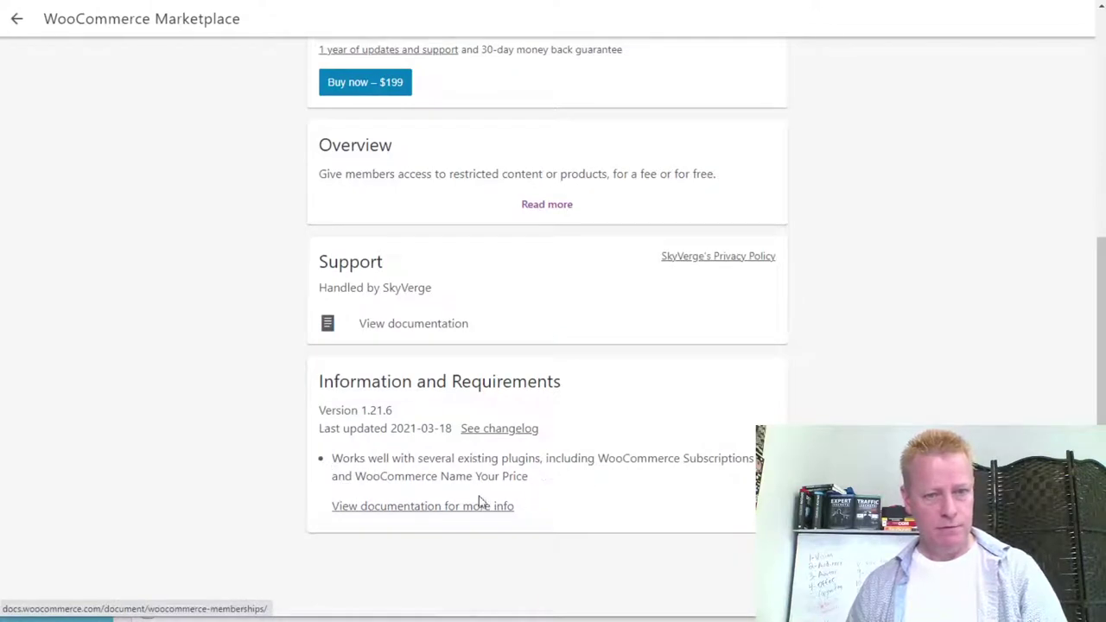
scroll(551, 493, "up", 5)
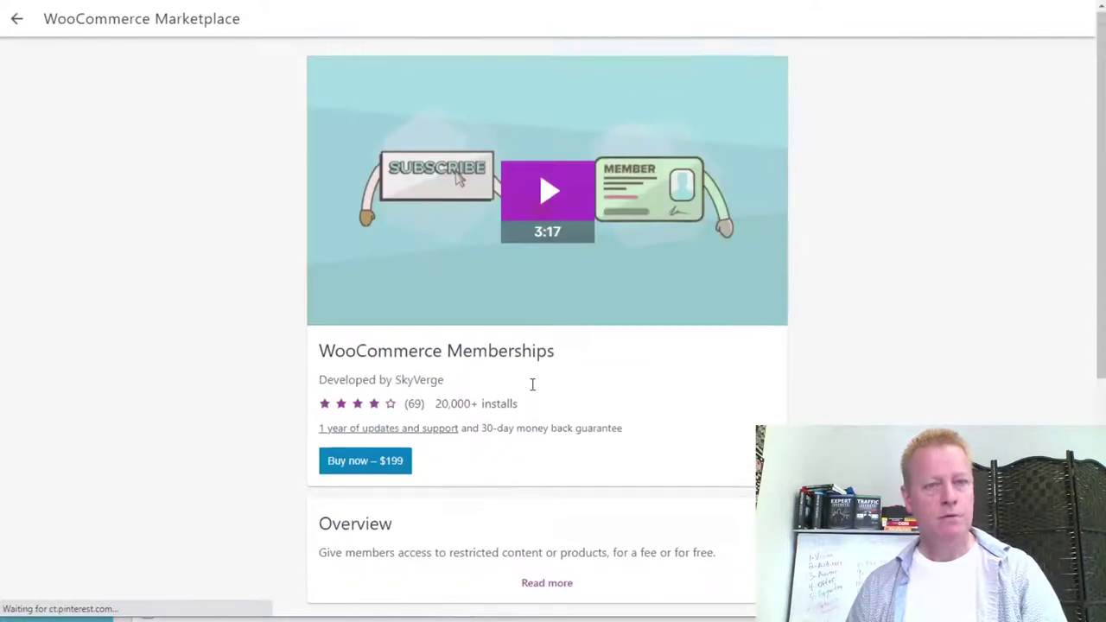
left_click(17, 20)
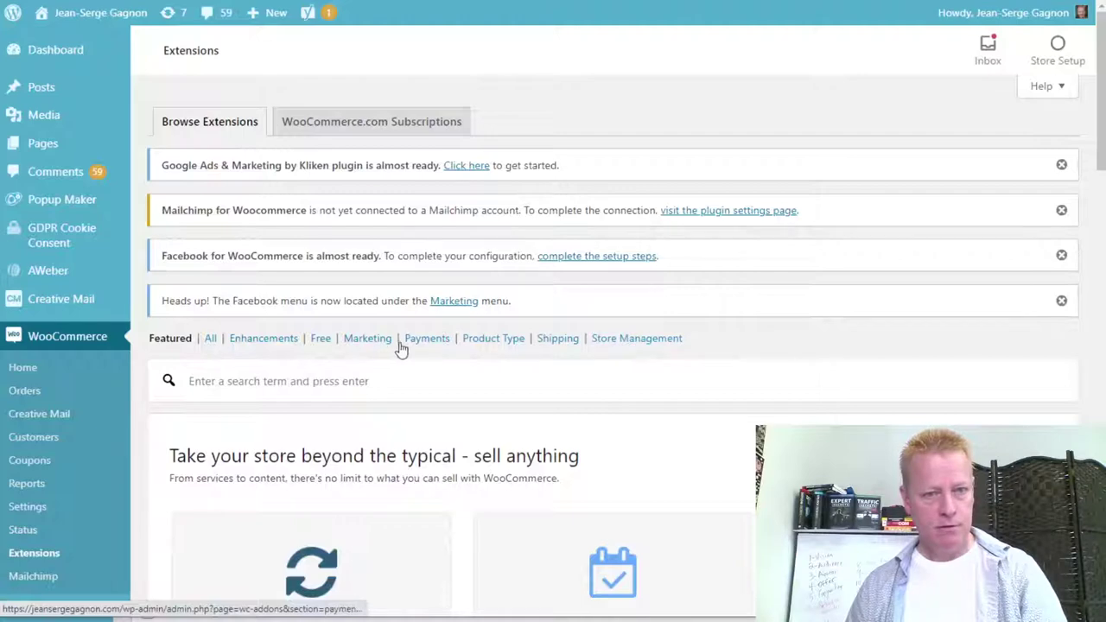
Filter the admin Extensions to free items and search for 'webhook'.
left_click(320, 340)
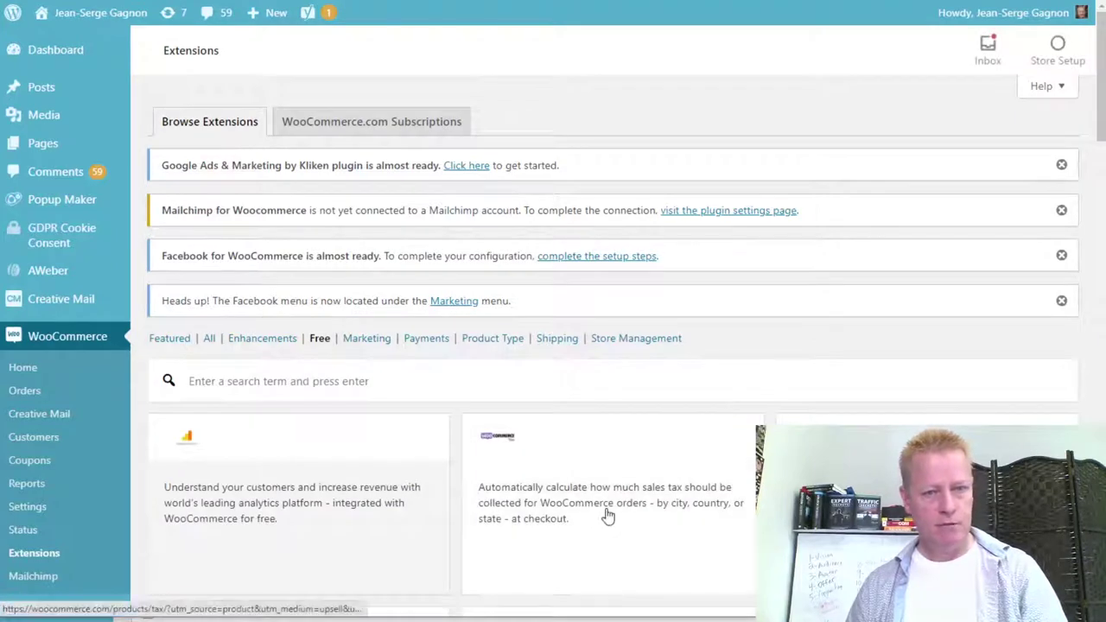
left_click(307, 383)
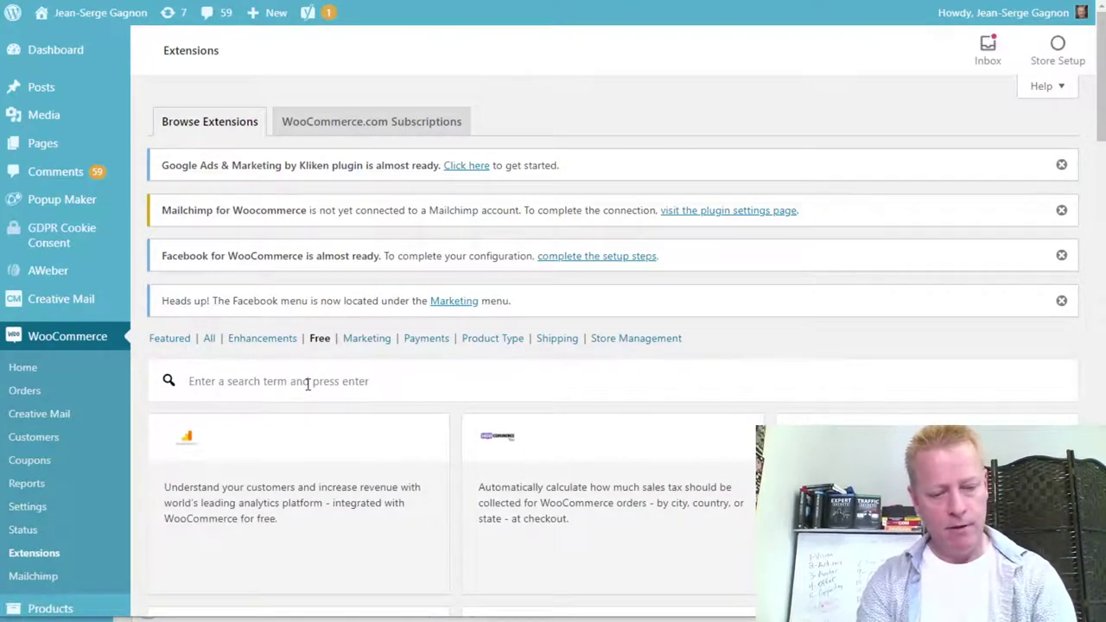
type("webho")
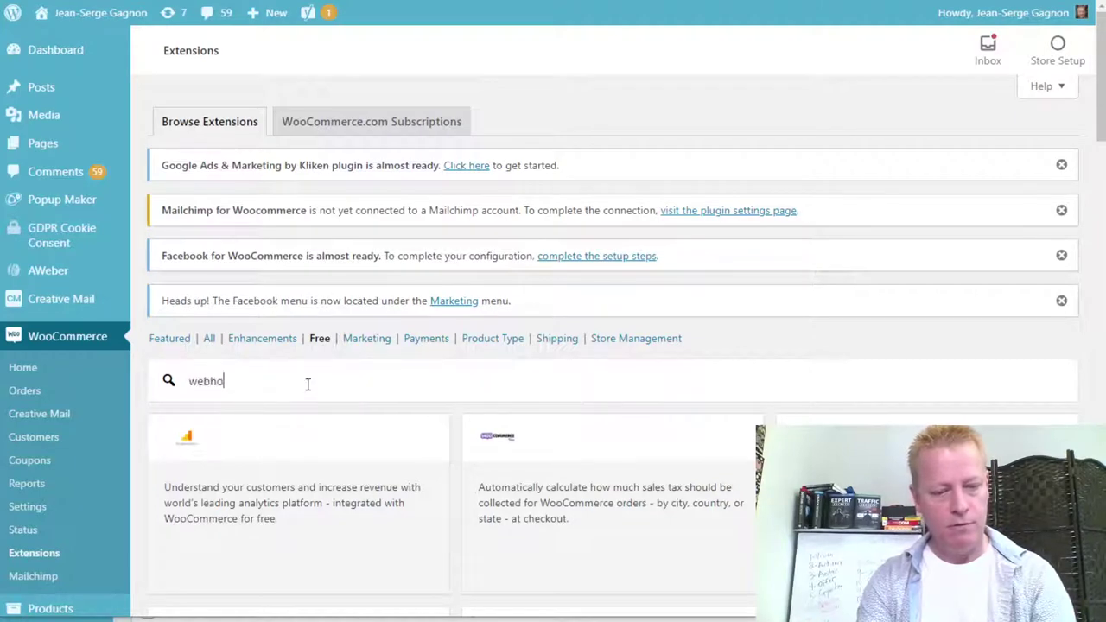
type("ok")
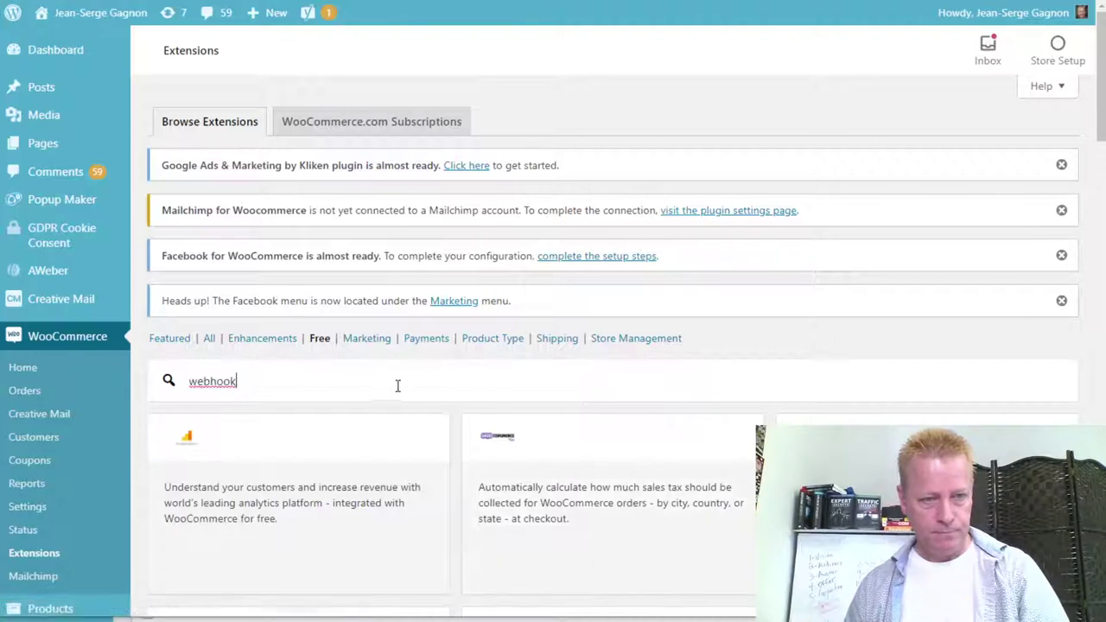
key("Return")
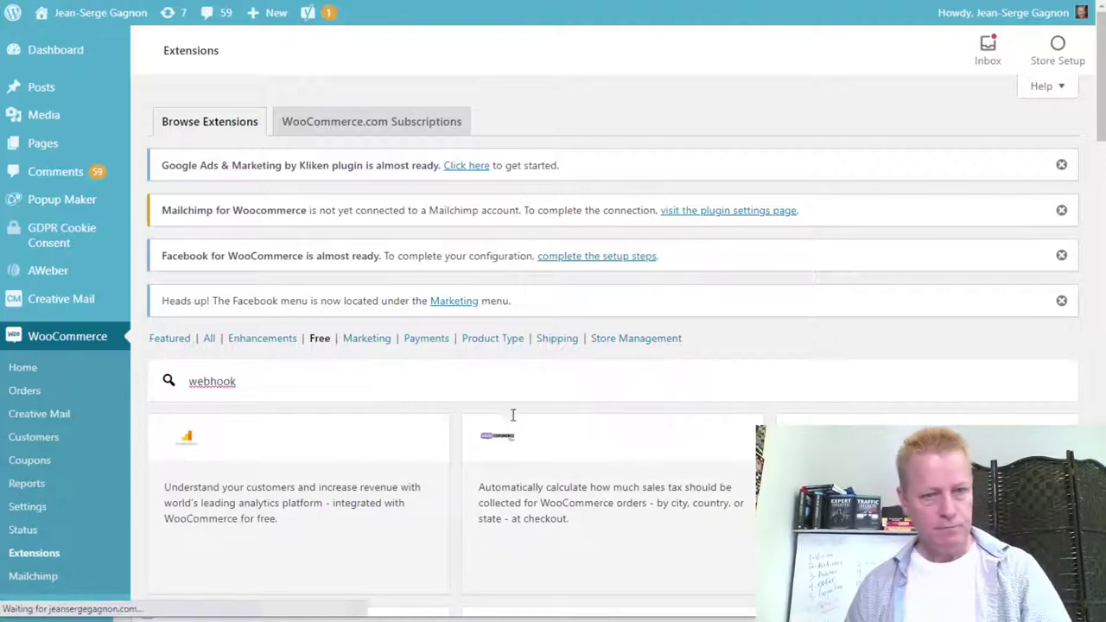
Open the Stripe extension's details from the webhook results.
scroll(699, 459, "down", 5)
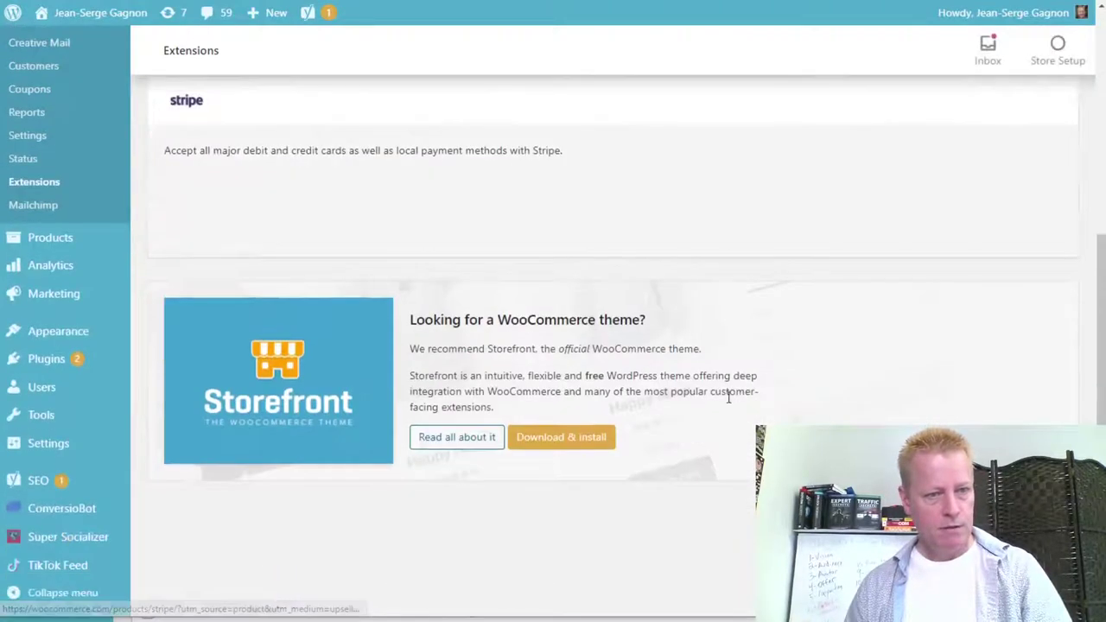
scroll(786, 401, "up", 3)
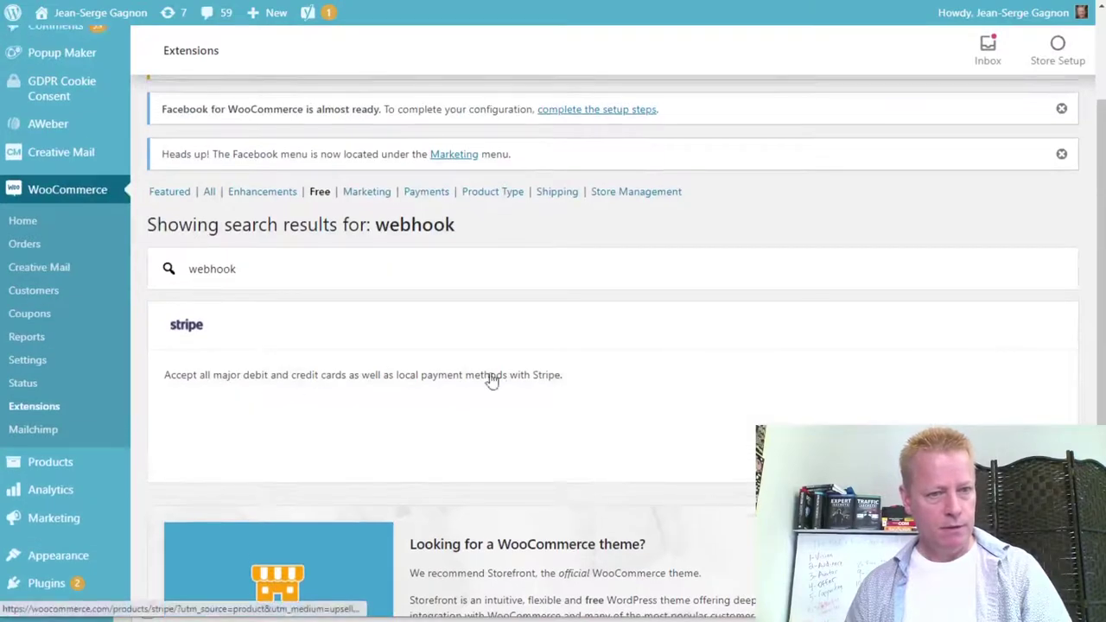
scroll(662, 385, "down", 2)
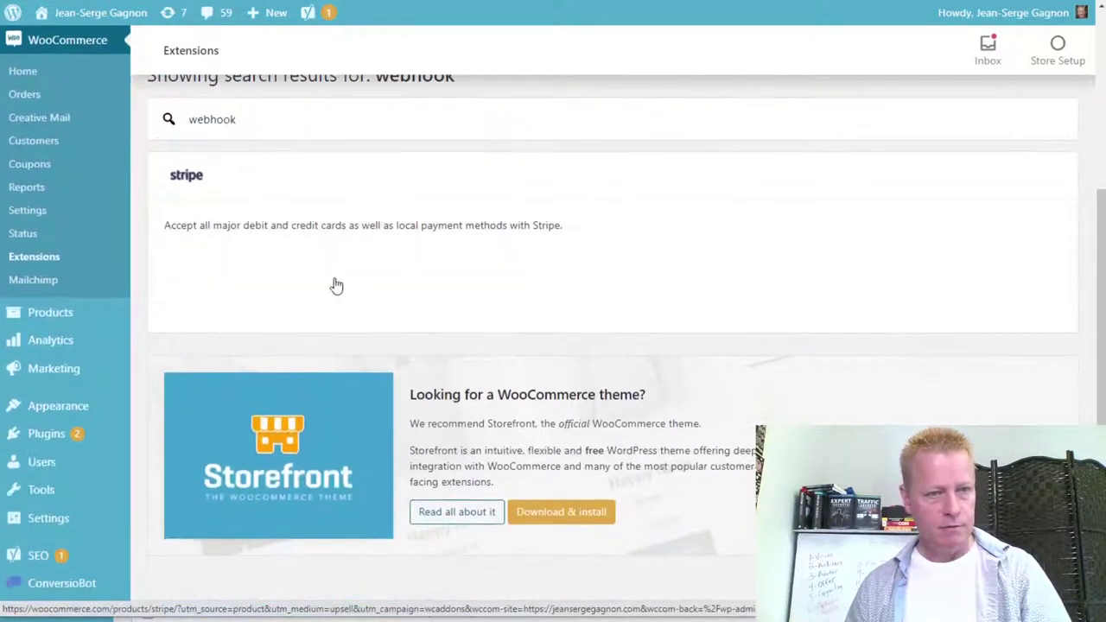
left_click(193, 182)
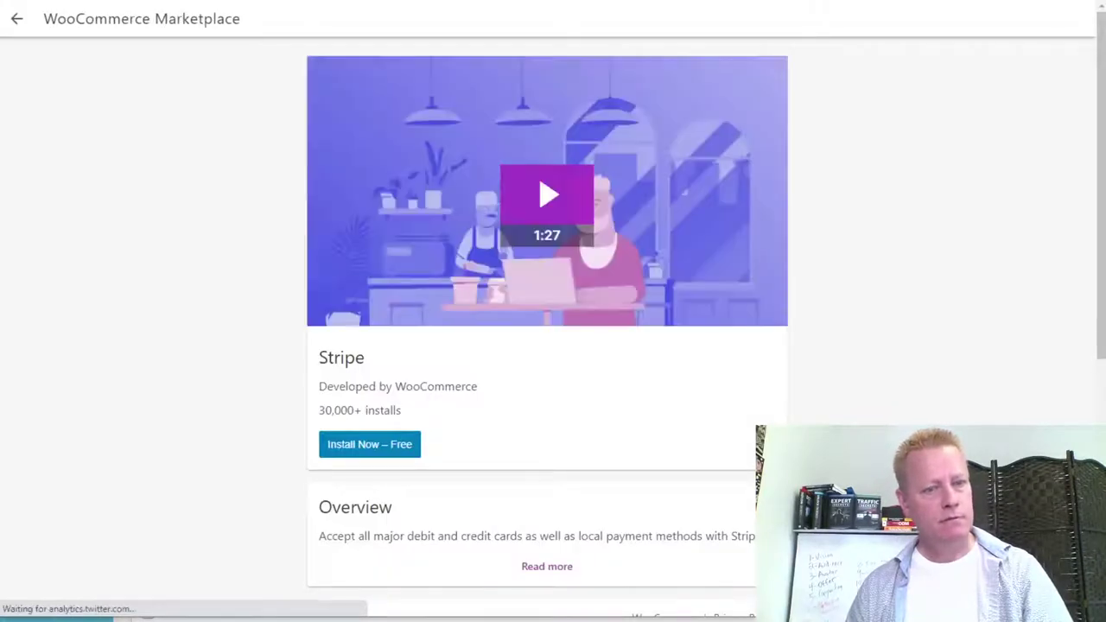
Choose Install Now – Free for Stripe, adding it to the WooCommerce.com cart at $0.00.
scroll(728, 453, "down", 3)
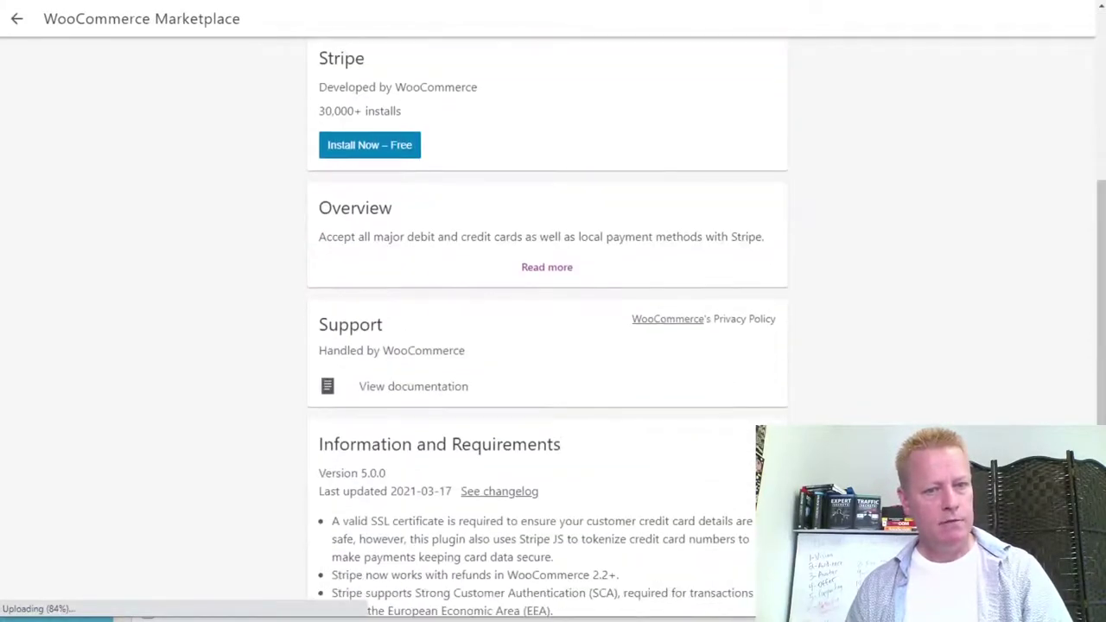
scroll(501, 434, "up", 3)
left_click(378, 371)
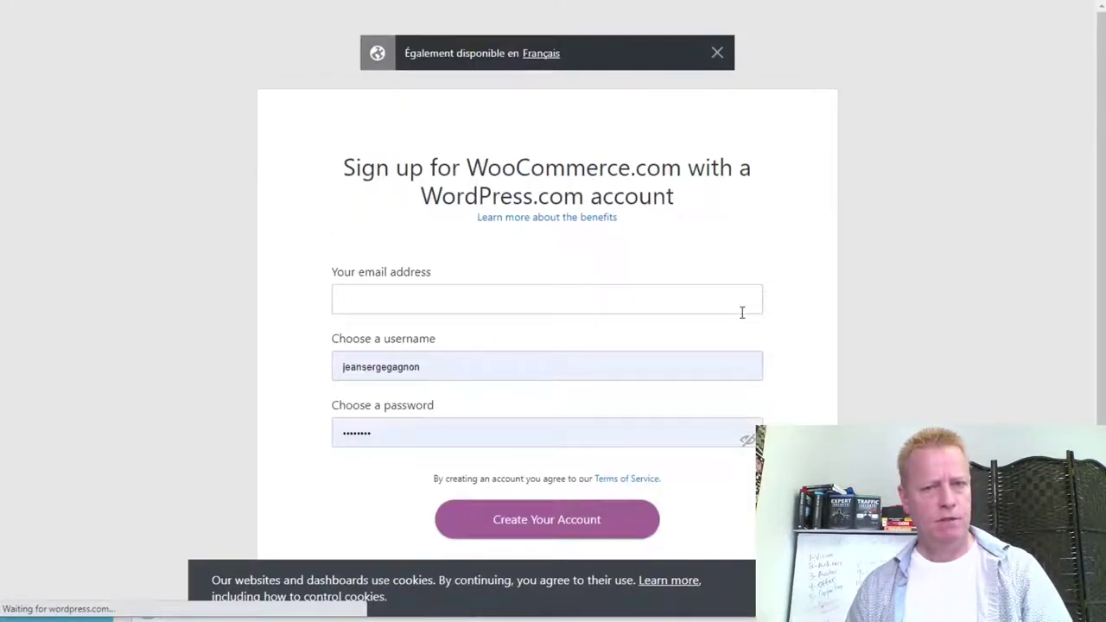
Enter the account username on the sign-up form and switch to logging in instead.
scroll(770, 403, "down", 1)
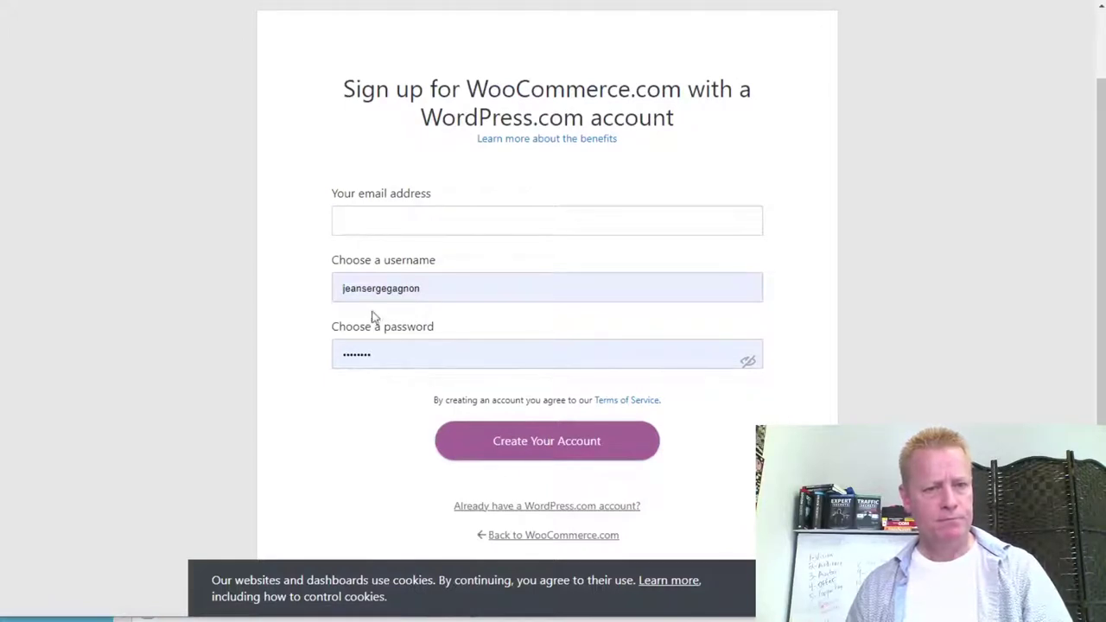
left_click(396, 212)
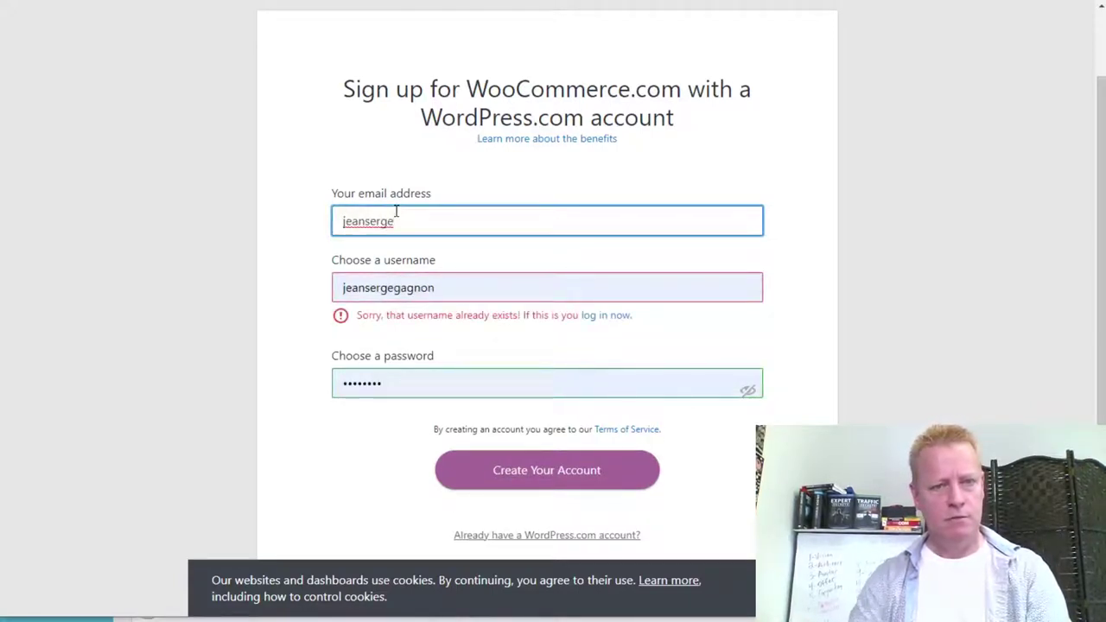
left_click(630, 322)
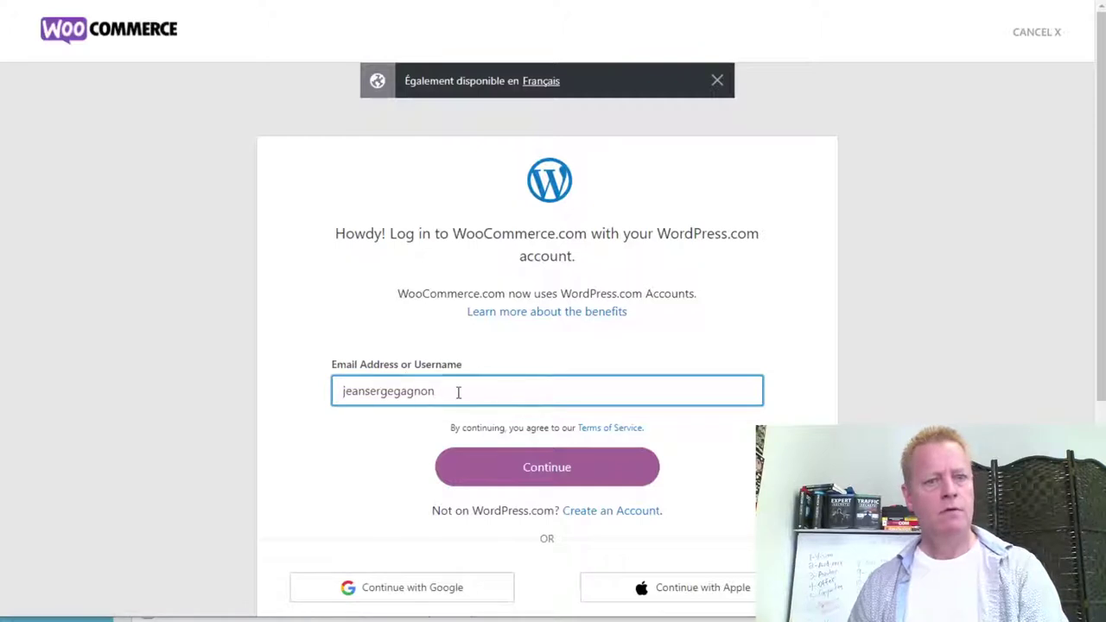
Continue past the username and password steps to log in to WordPress.com.
left_click(551, 472)
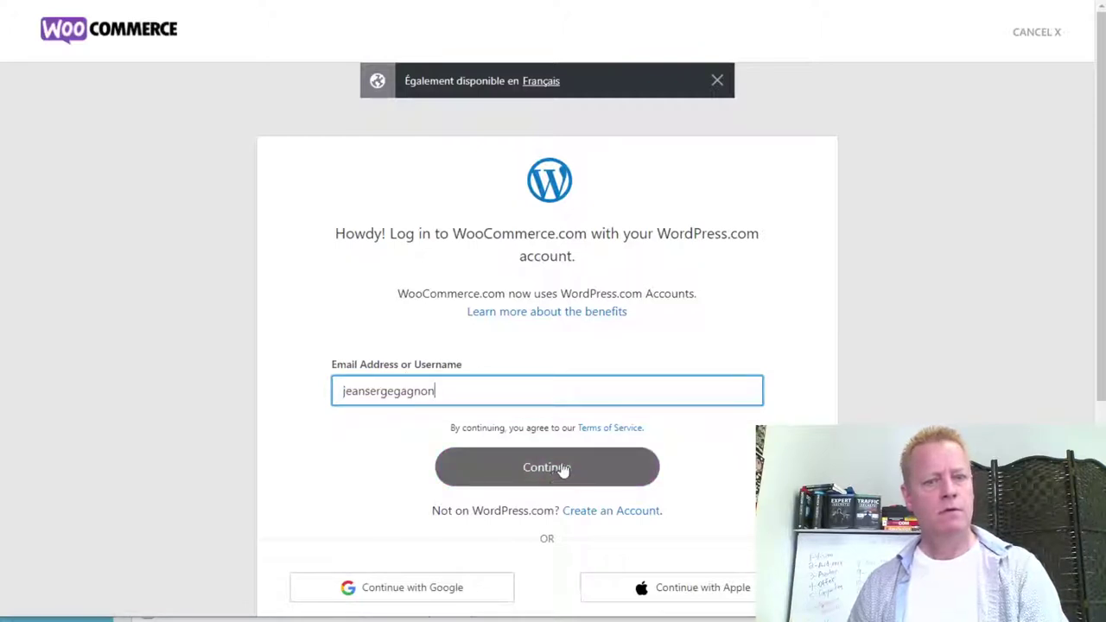
scroll(728, 475, "down", 2)
scroll(728, 474, "up", 2)
left_click(573, 476)
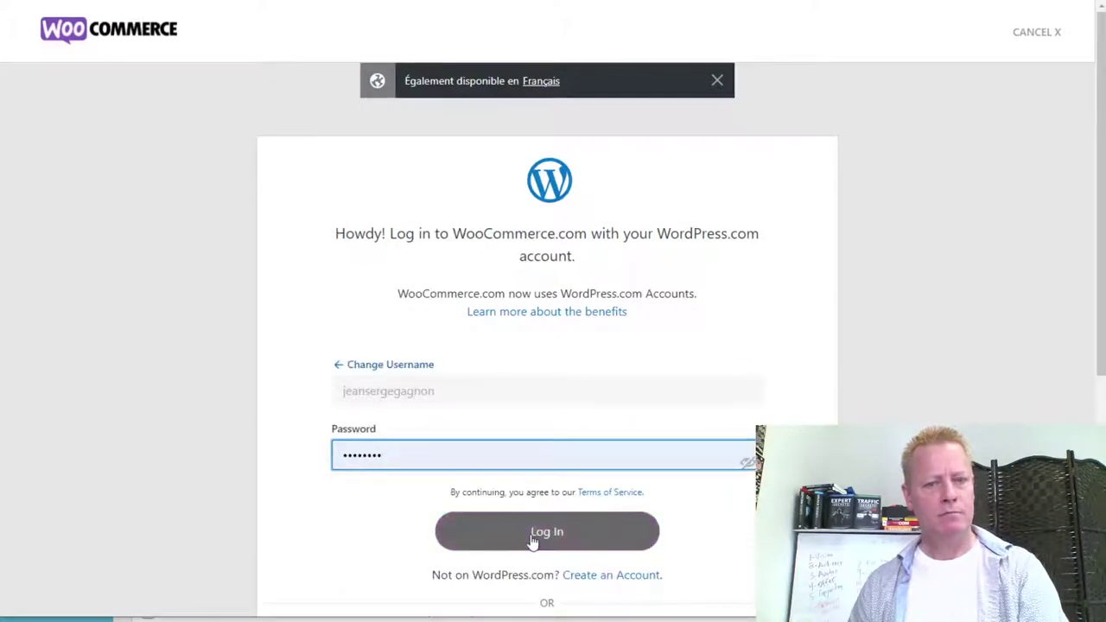
left_click(464, 538)
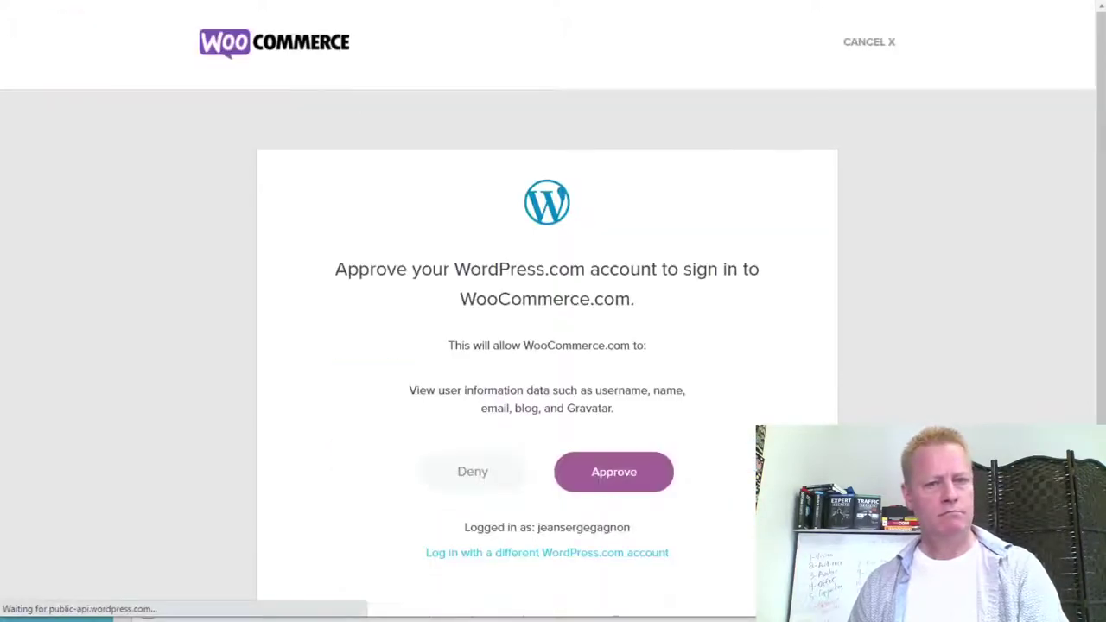
Approve WooCommerce.com's access to the WordPress.com account and review the checkout.
left_click(604, 490)
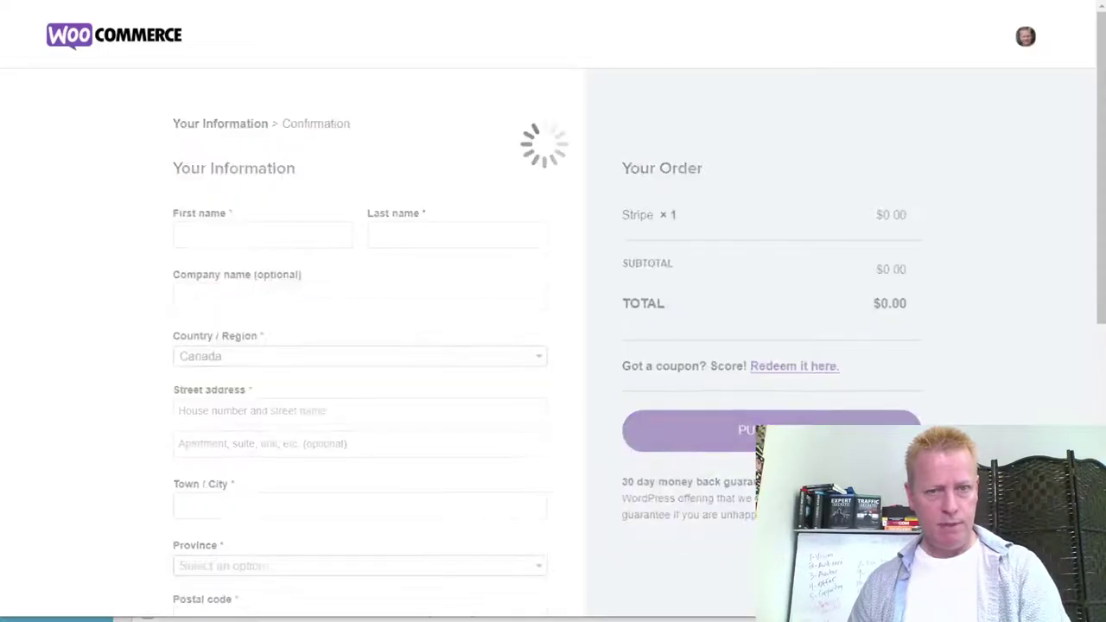
scroll(666, 451, "down", 6)
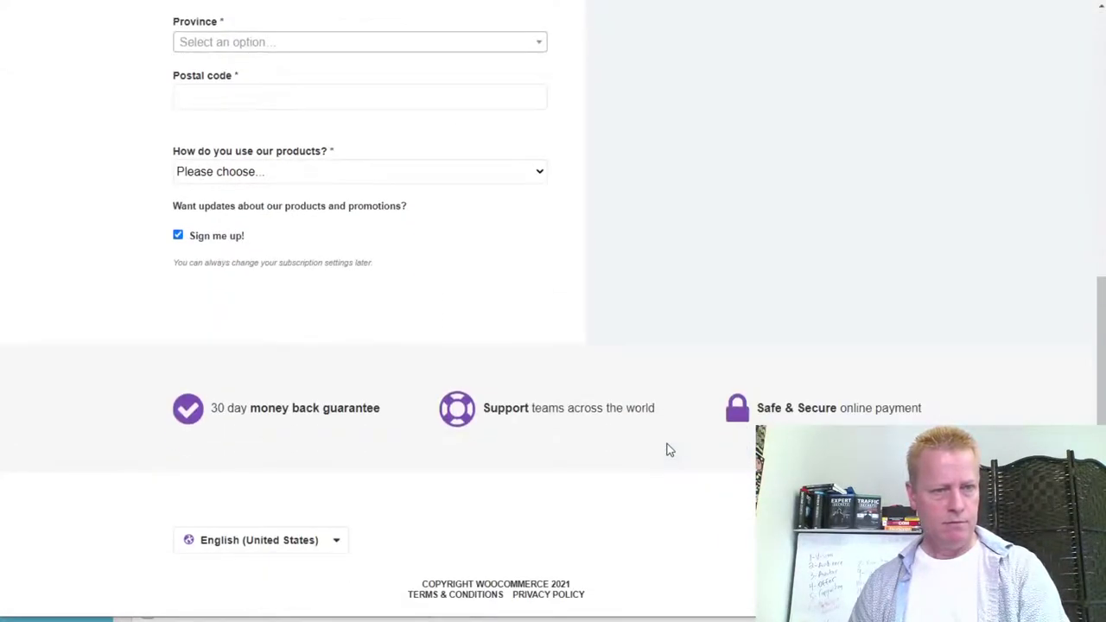
scroll(666, 451, "up", 6)
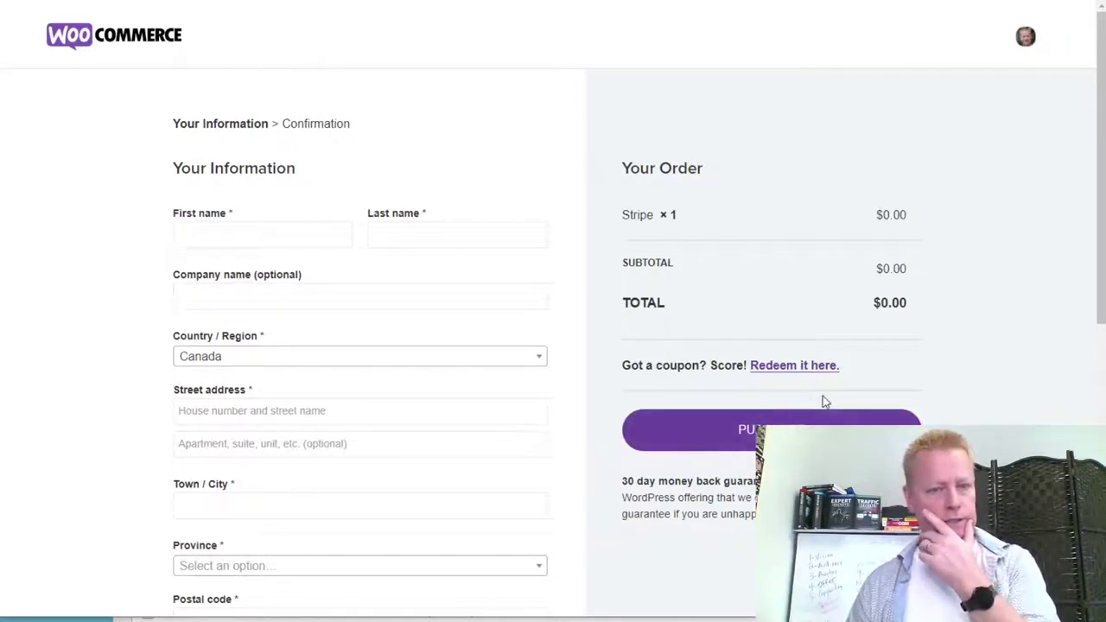
scroll(973, 401, "down", 6)
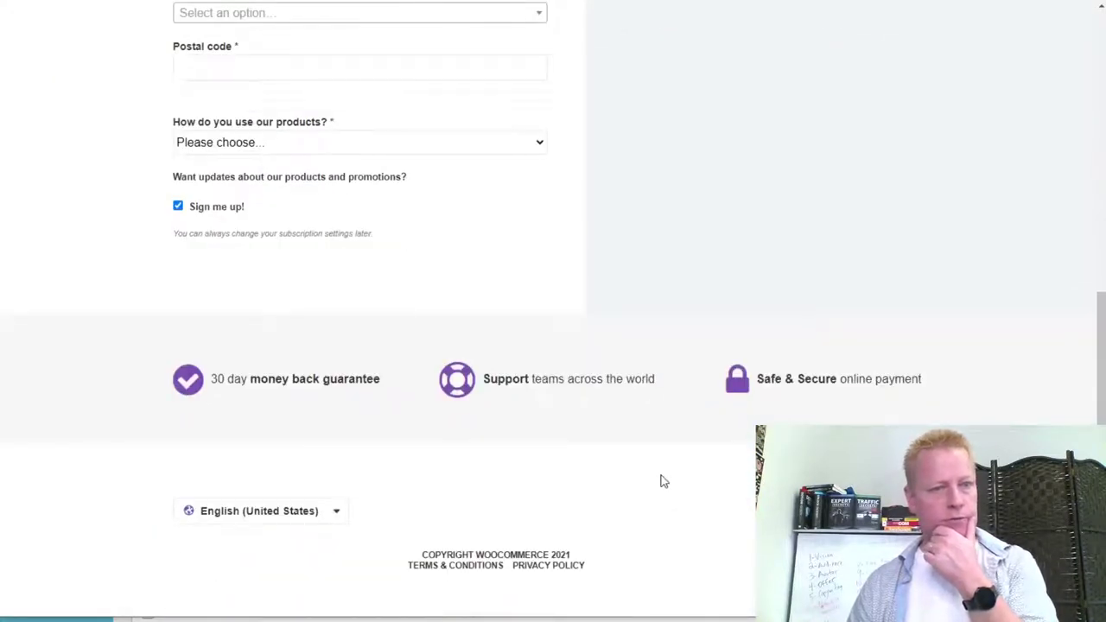
scroll(661, 481, "up", 3)
Set usage to Developer, decline the newsletter, and choose Prince Edward Island as province.
left_click(267, 449)
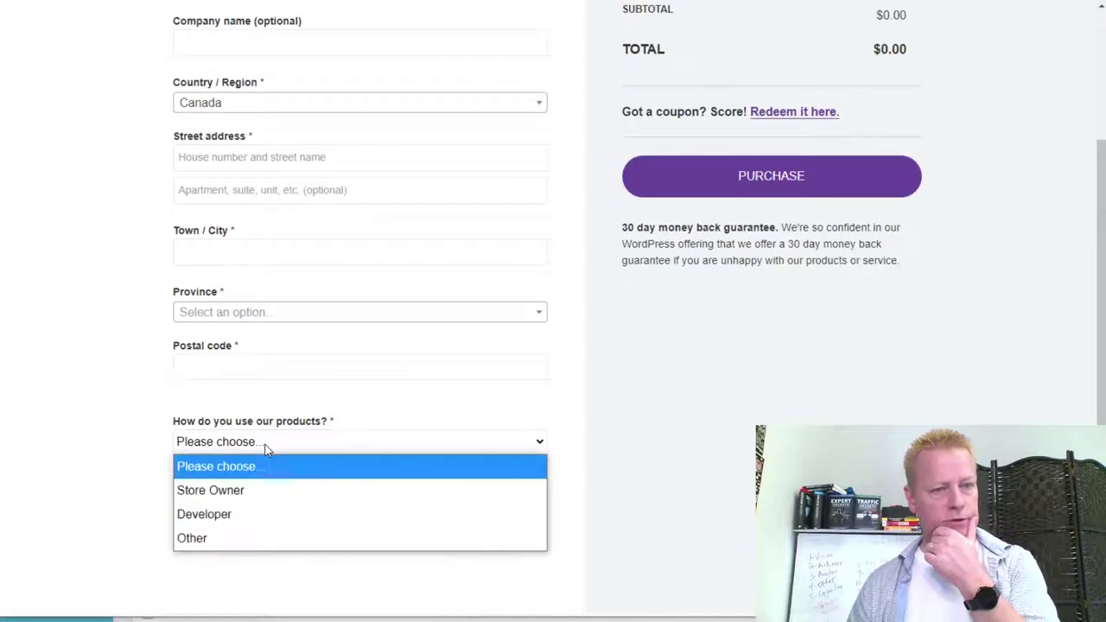
left_click(270, 491)
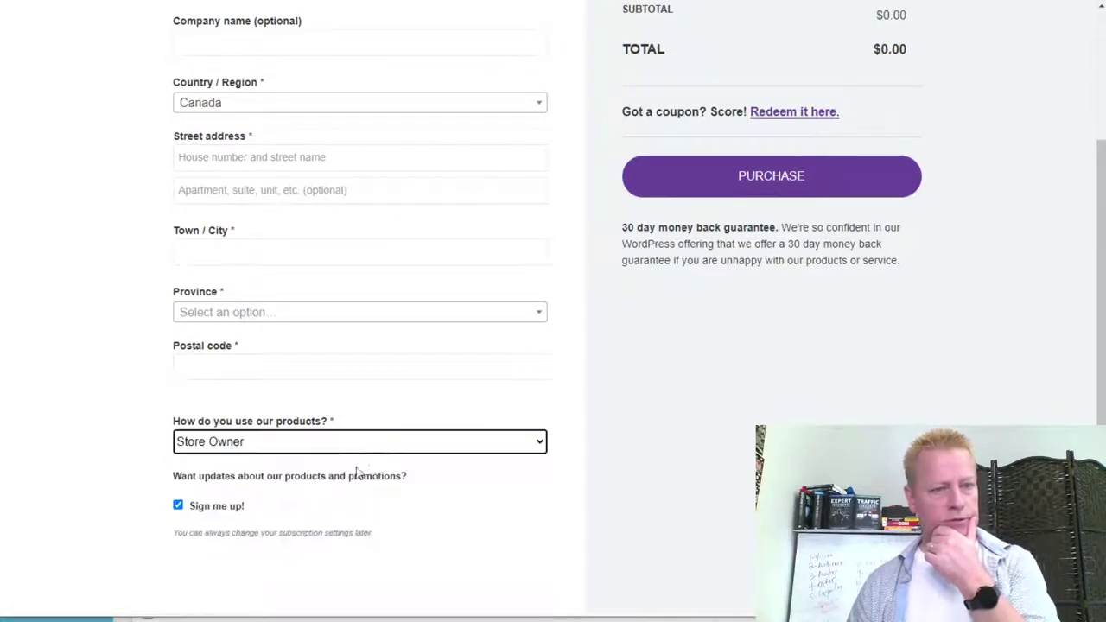
left_click(298, 447)
left_click(279, 514)
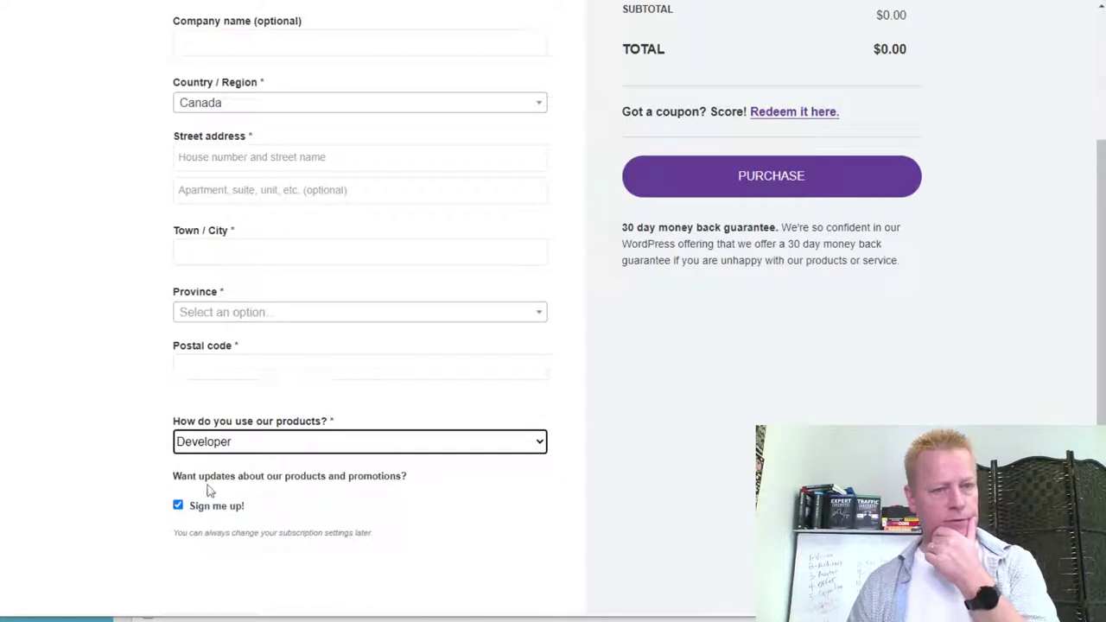
left_click(192, 513)
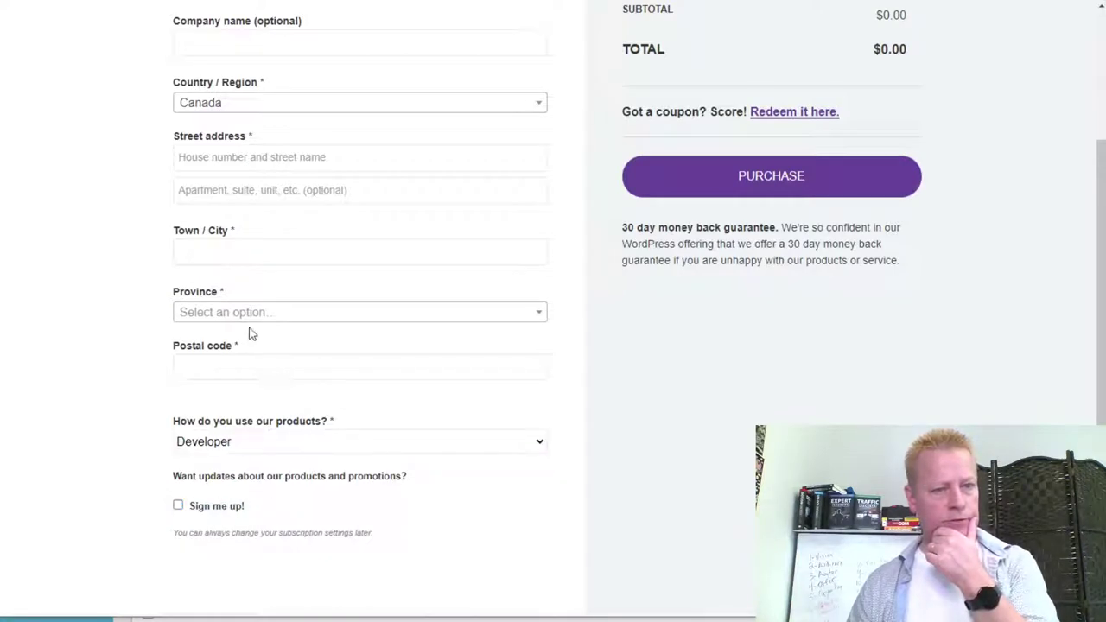
left_click(293, 316)
scroll(307, 467, "down", 3)
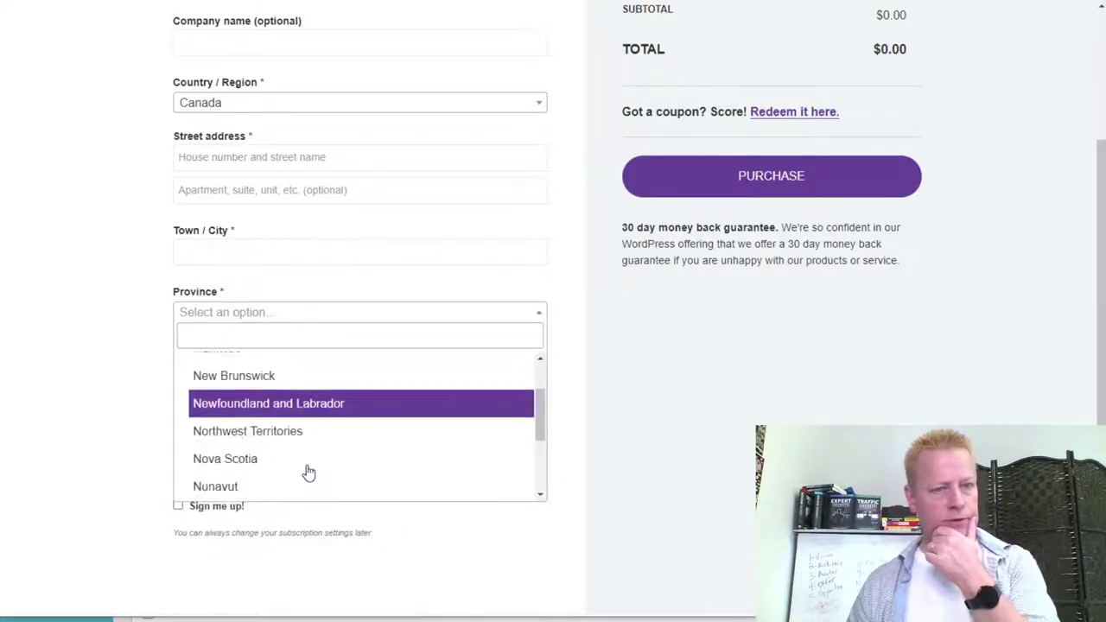
left_click(302, 462)
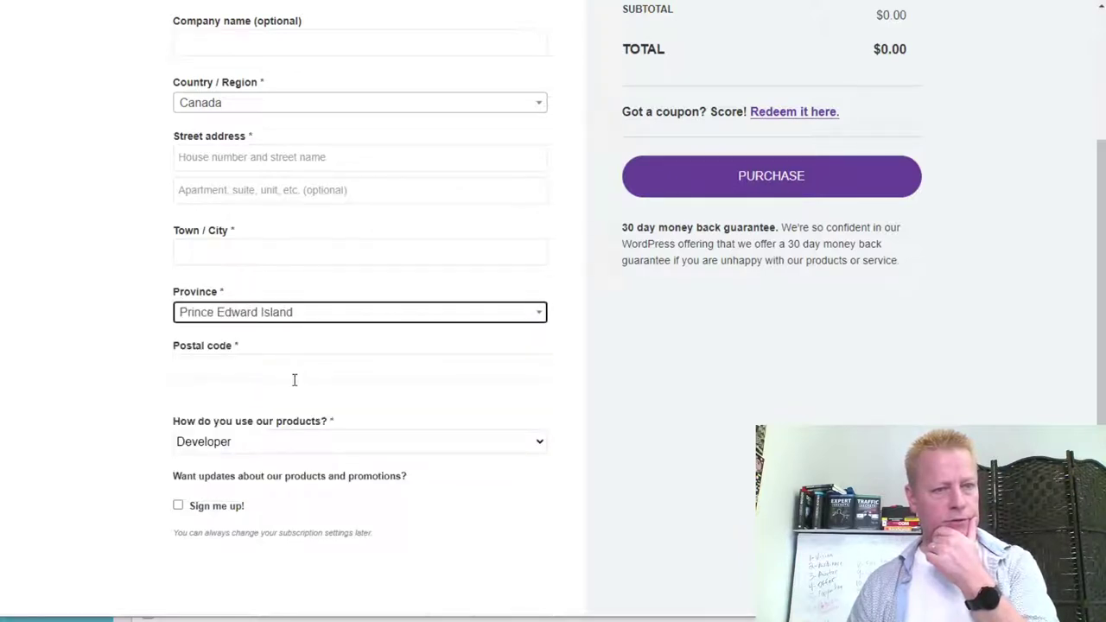
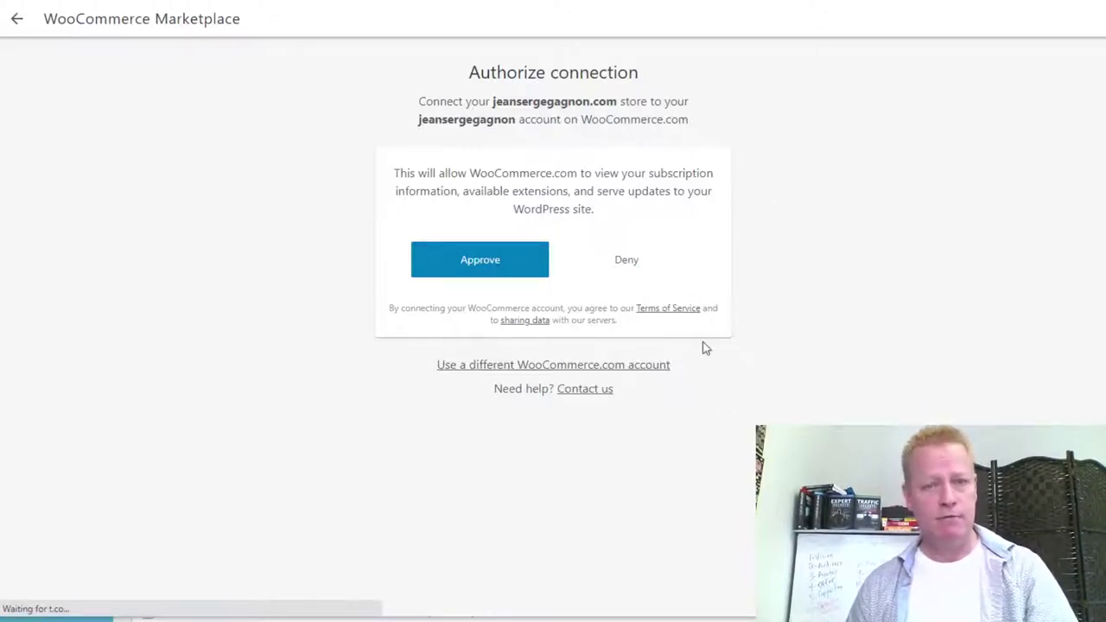
Approve connecting the store to WooCommerce.com and open the manual extension install help page.
left_click(479, 268)
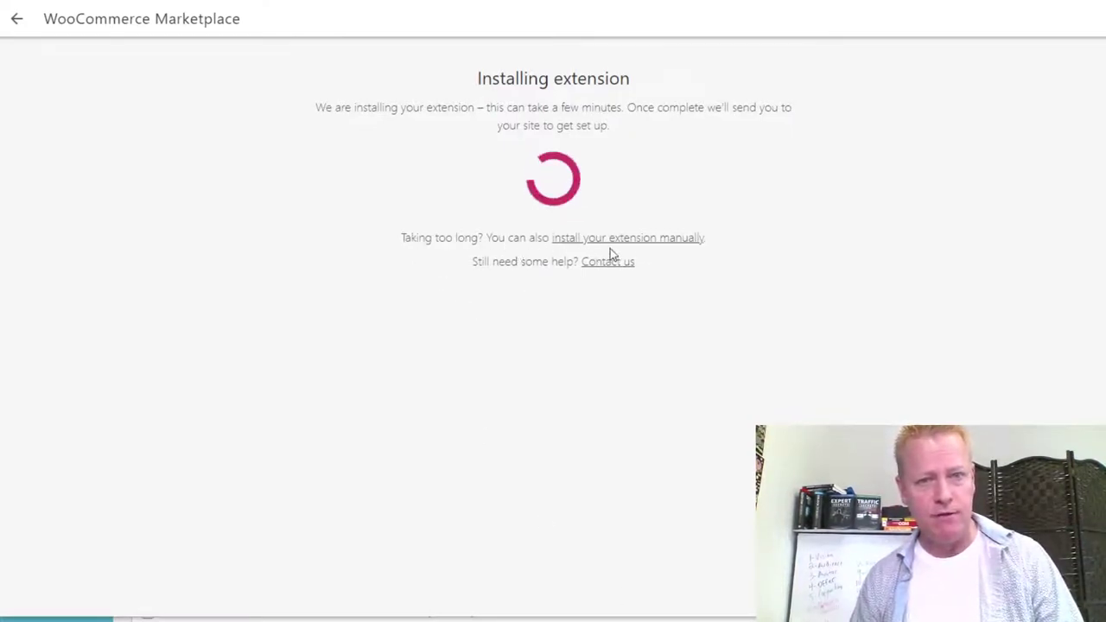
left_click(667, 246)
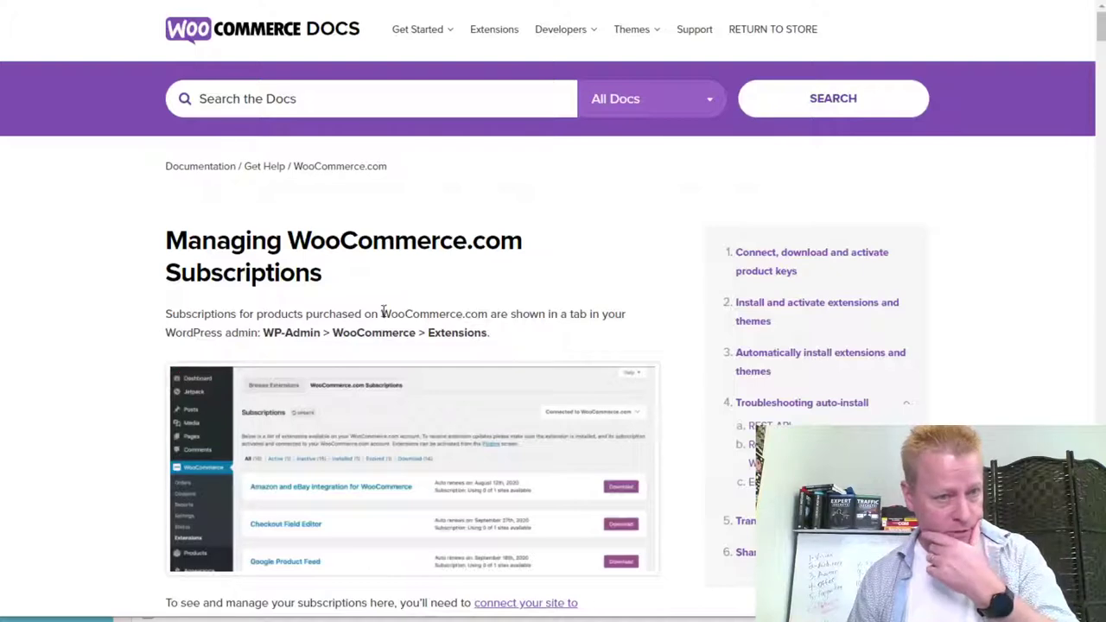
Open the 'Sign in to WooCommerce.com' guide from the product keys steps in a new tab.
scroll(662, 385, "down", 3)
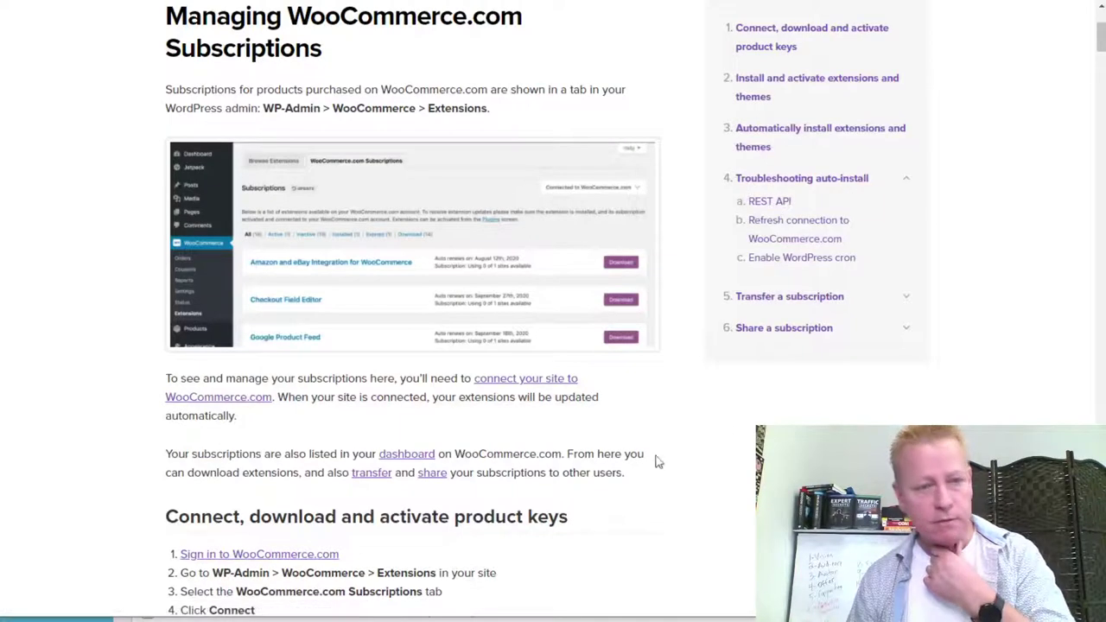
scroll(657, 459, "down", 3)
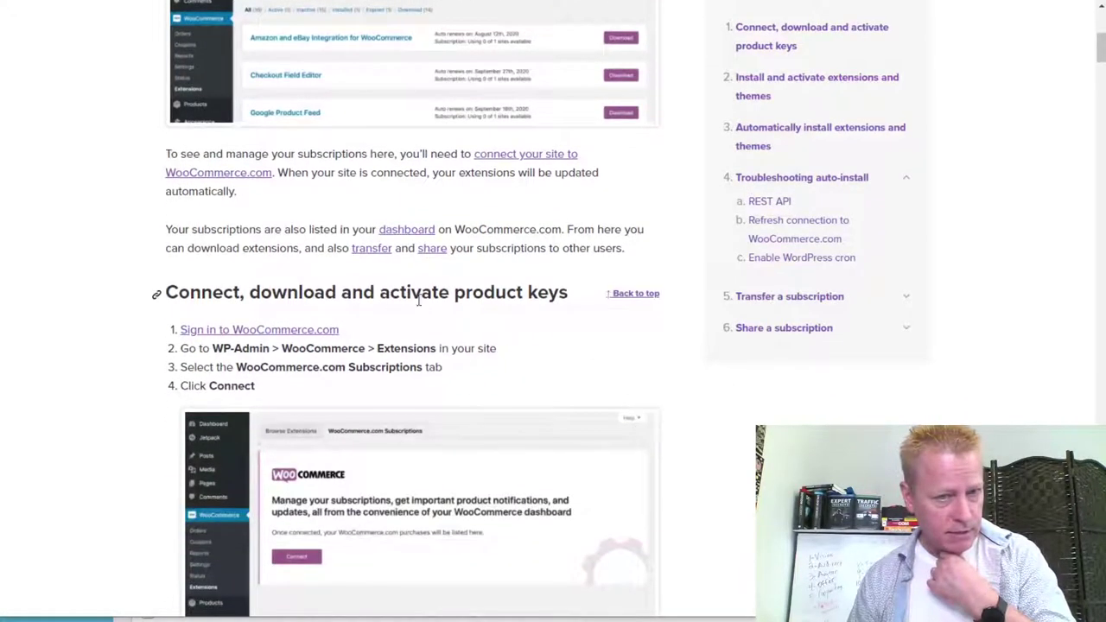
right_click(307, 334)
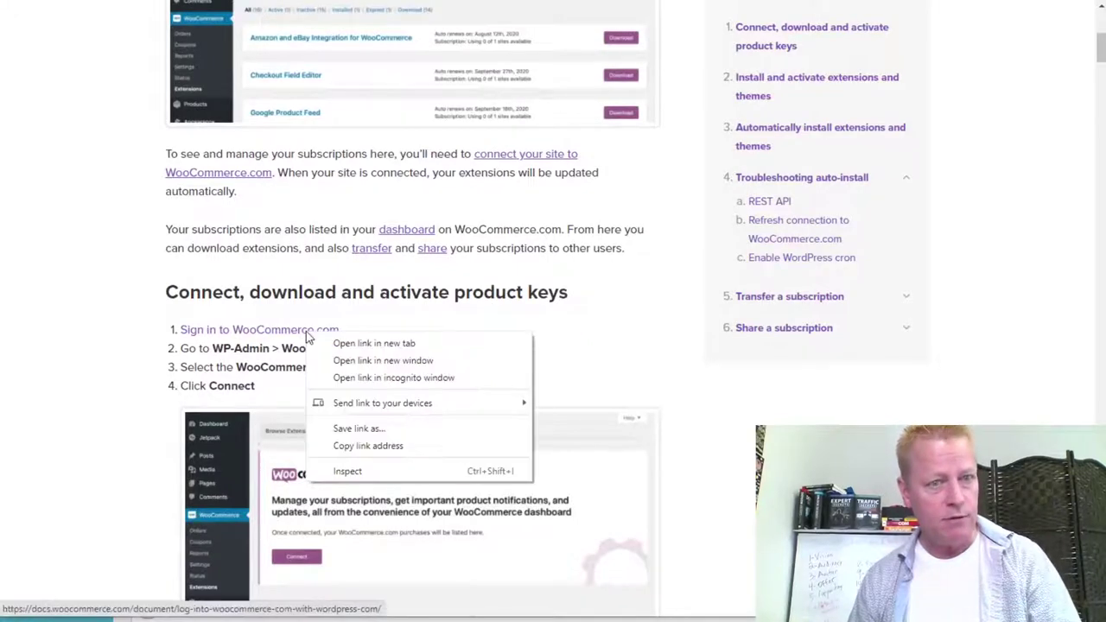
left_click(339, 343)
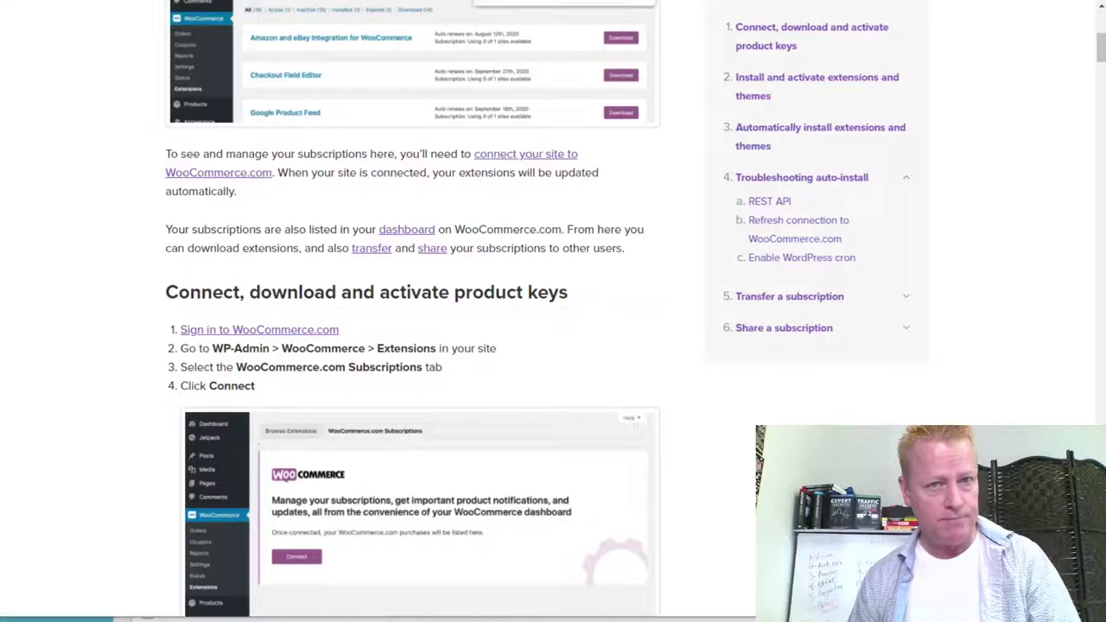
key("ctrl+Tab")
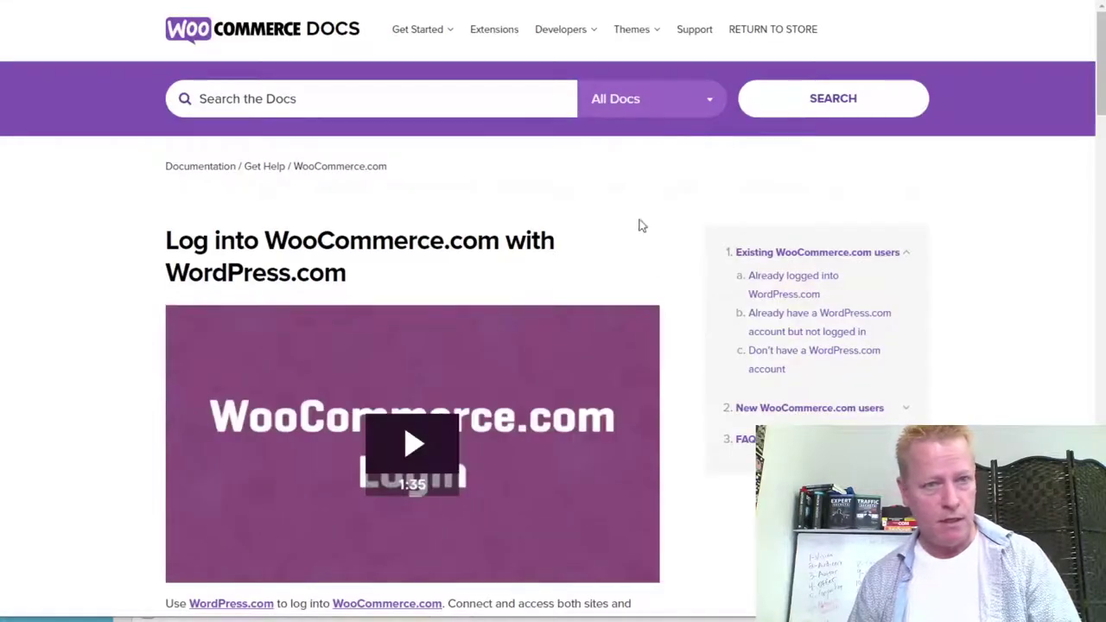
Visit WooCommerce.com, return to the sign-in guide, and open the woocommerce.com/my-account page.
scroll(689, 432, "down", 4)
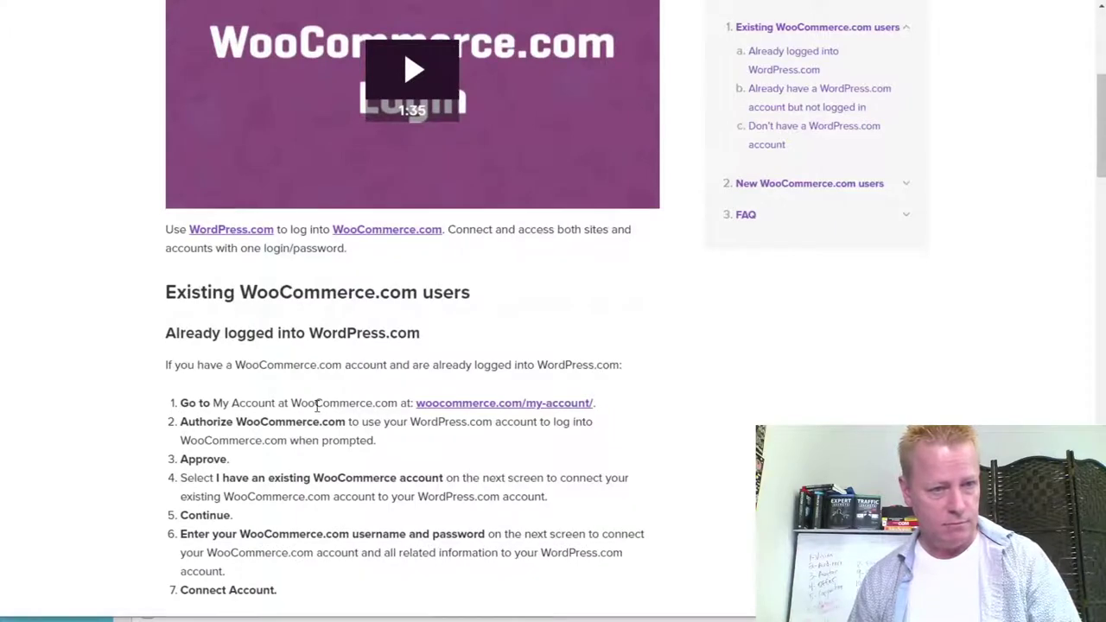
scroll(318, 406, "up", 4)
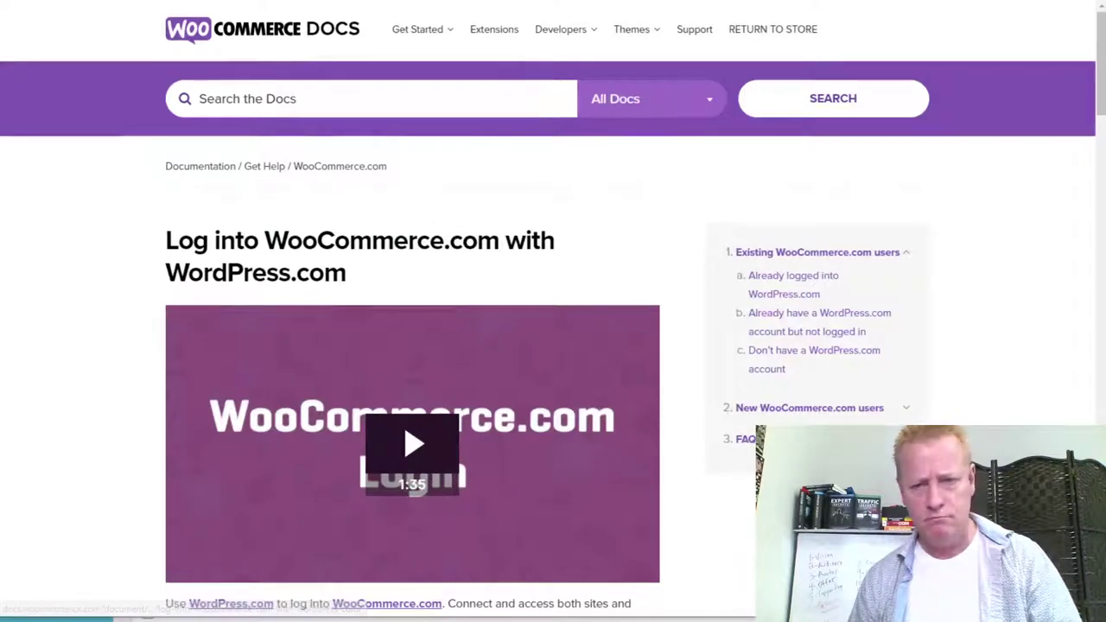
scroll(553, 345, "down", 3)
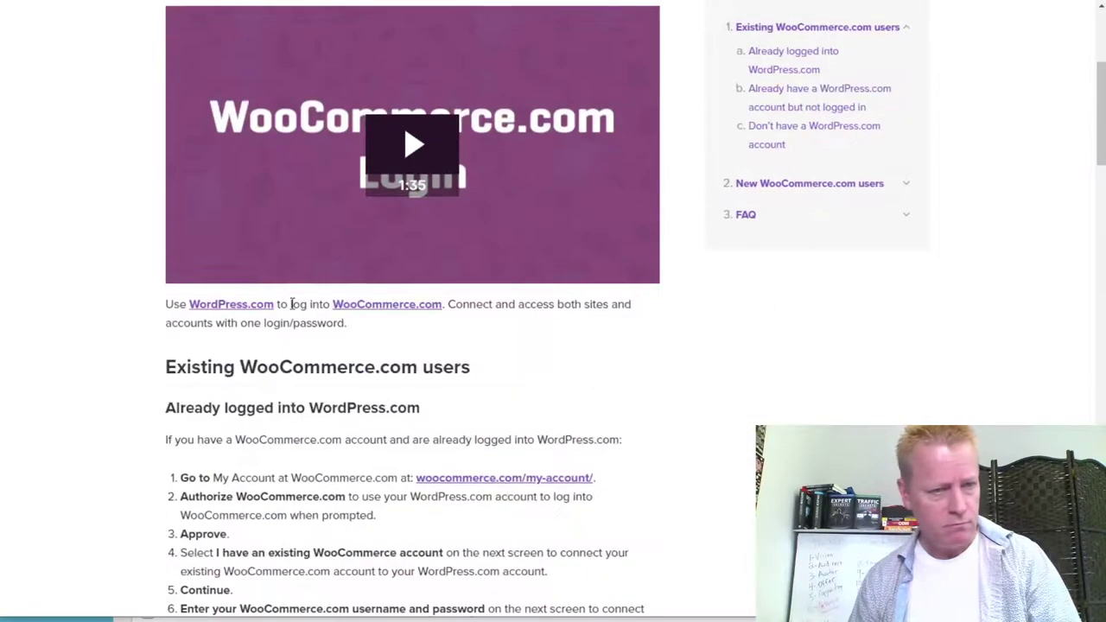
left_click(378, 310)
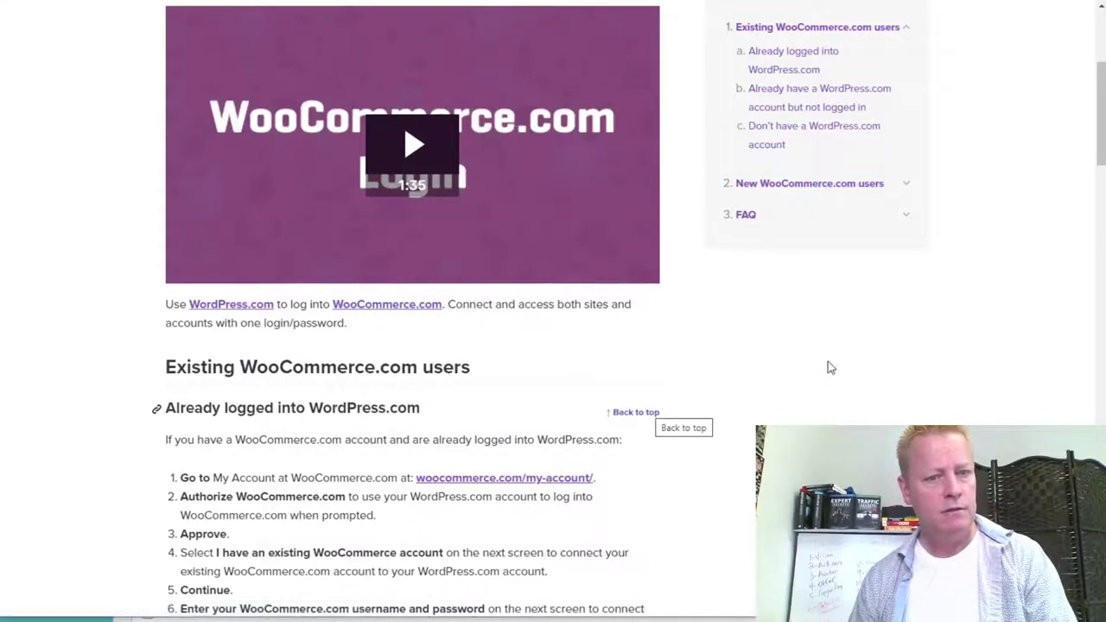
scroll(520, 458, "down", 3)
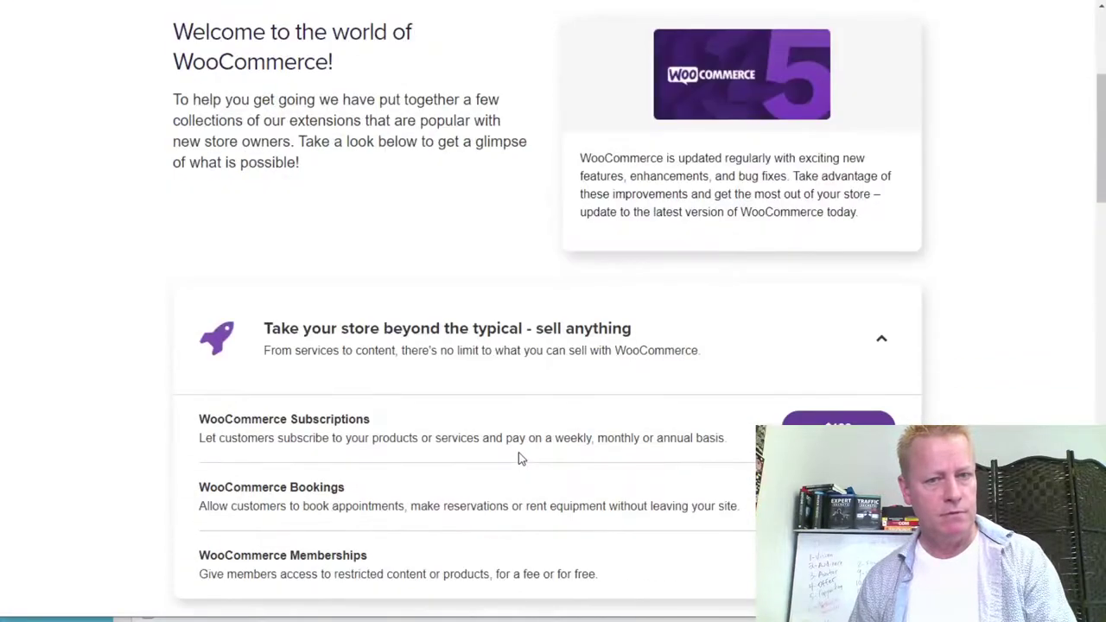
scroll(518, 456, "up", 3)
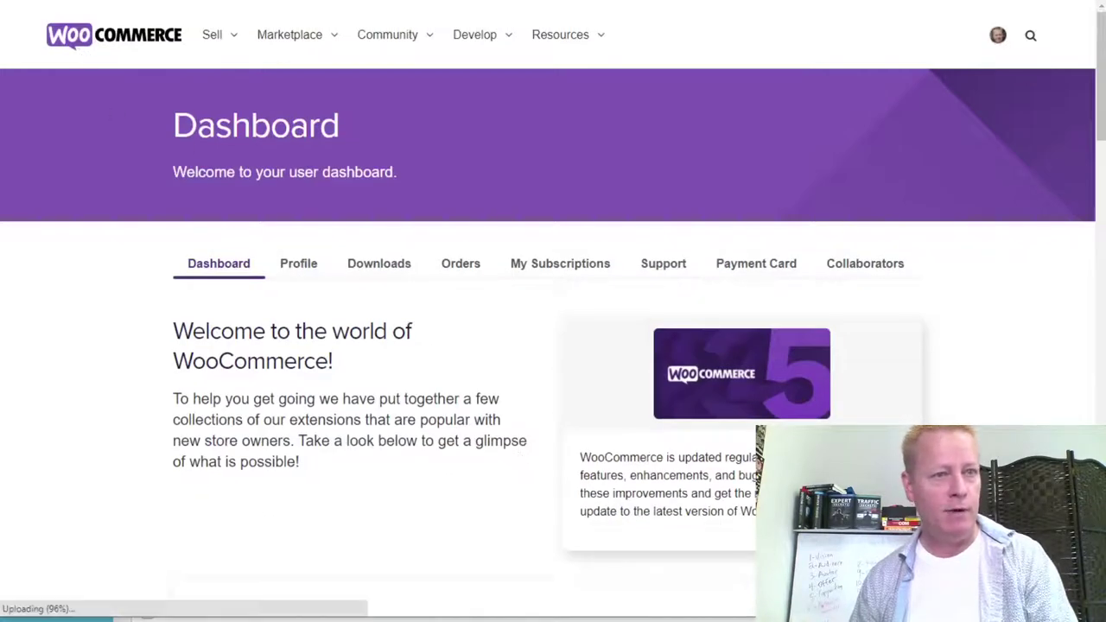
key("alt+Left")
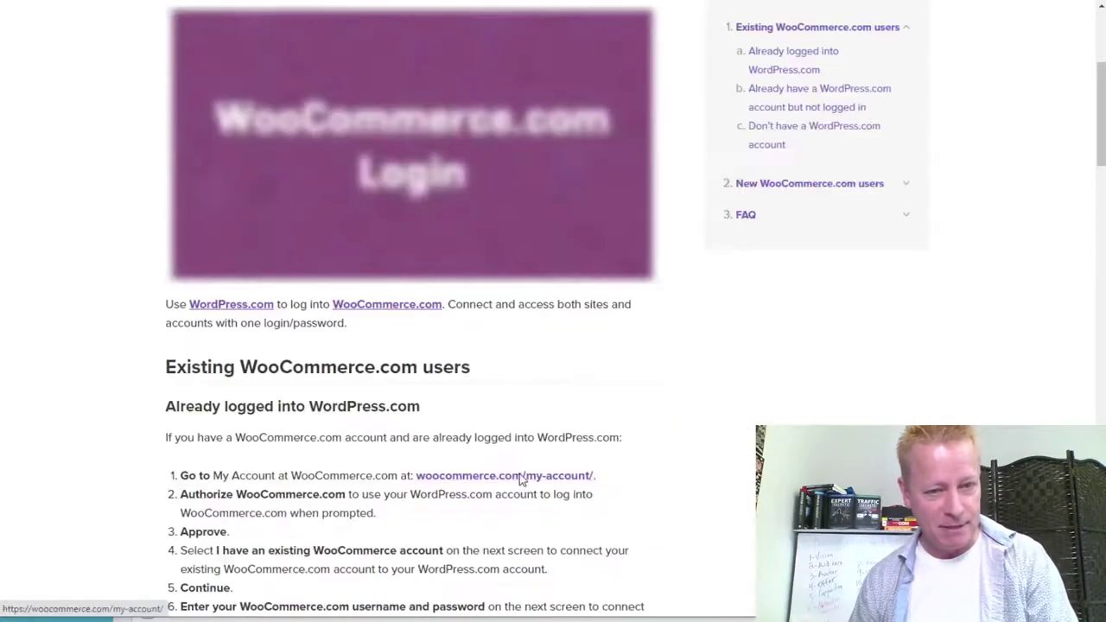
left_click(527, 486)
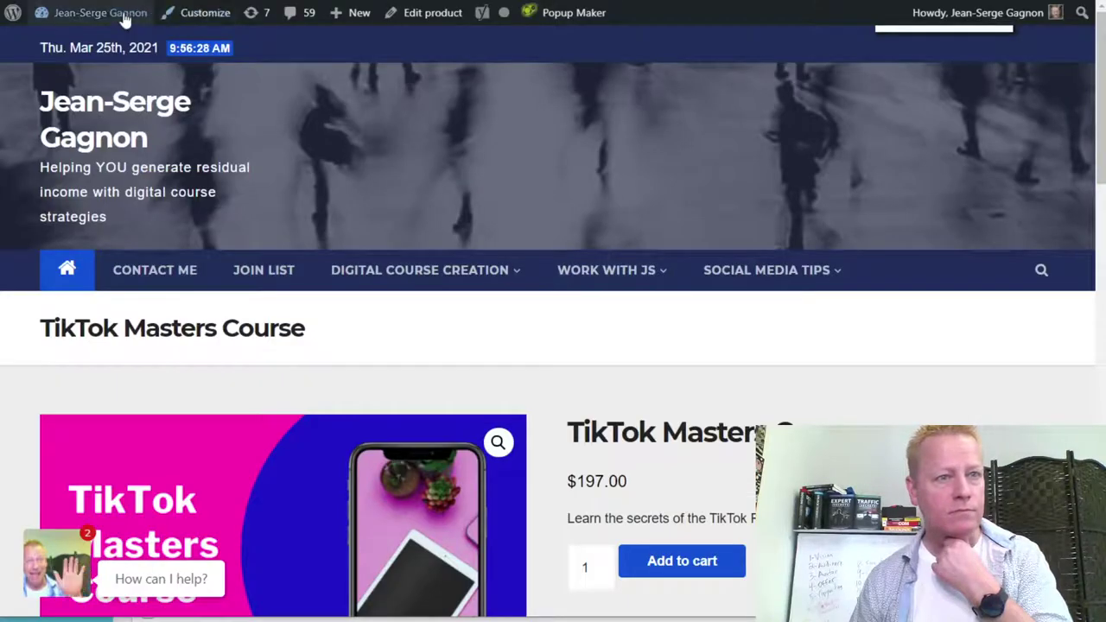
Go to the WordPress admin Dashboard and open WooCommerce > Home.
mouse_move(17, 21)
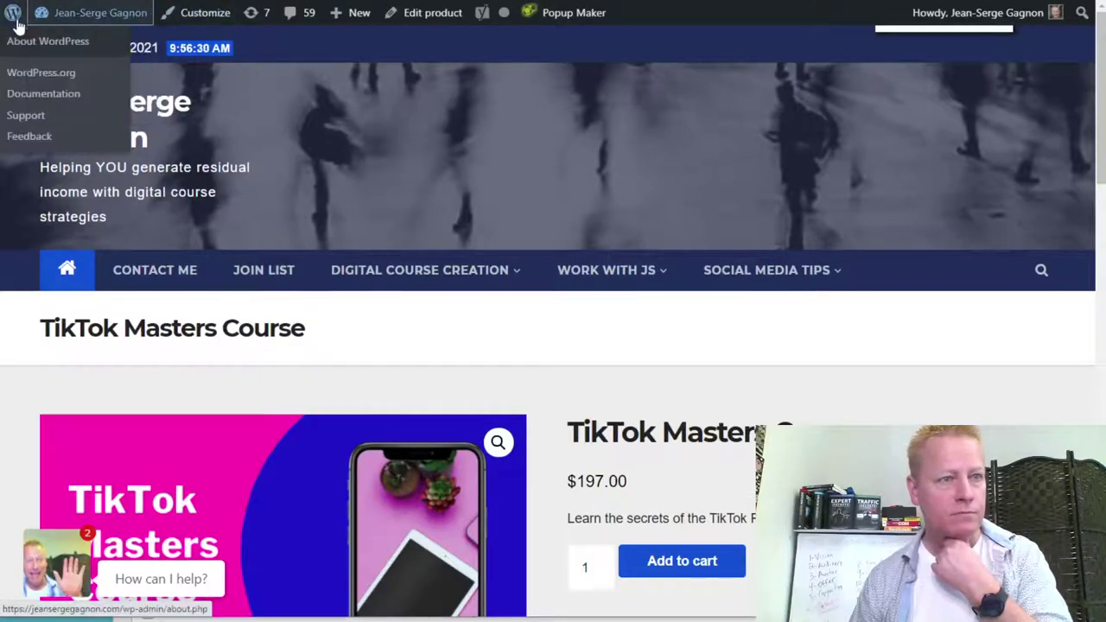
mouse_move(87, 12)
left_click(65, 42)
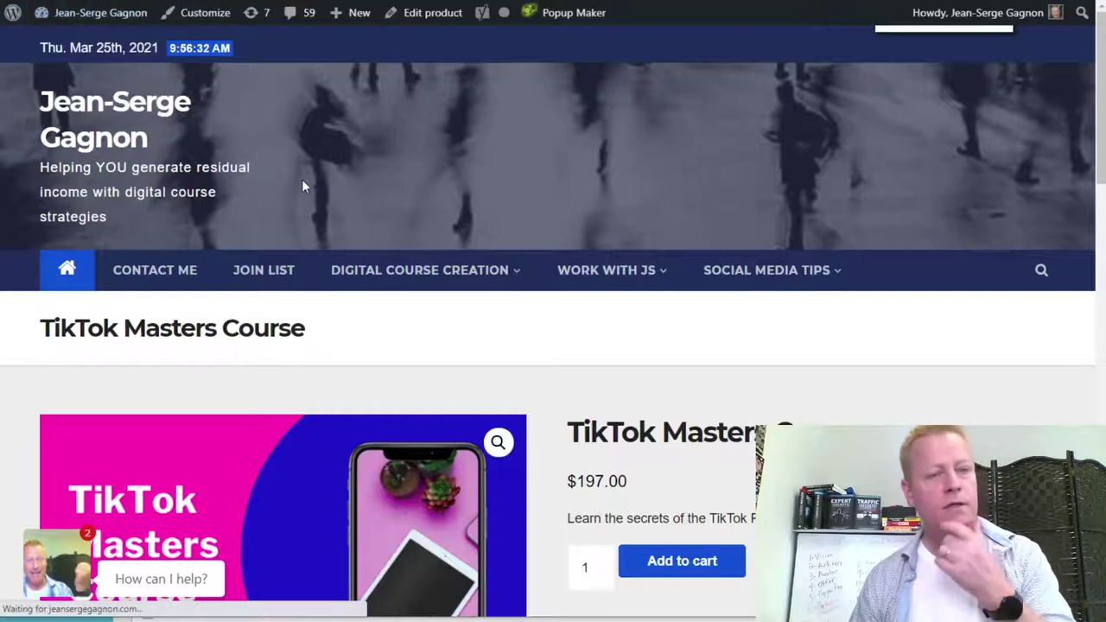
mouse_move(469, 275)
left_click(434, 380)
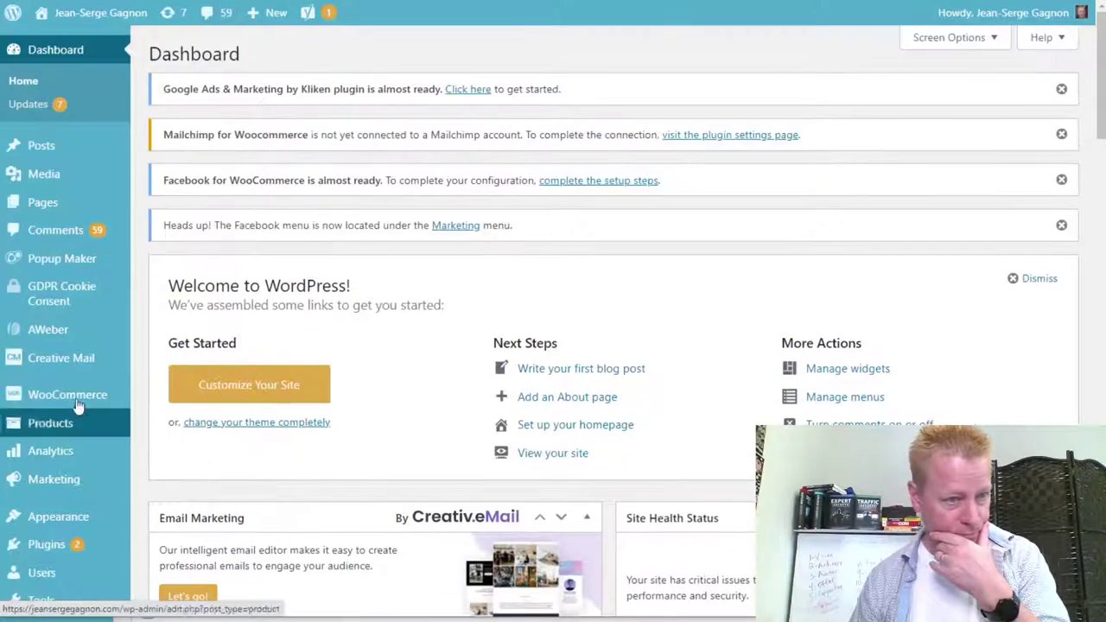
mouse_move(65, 398)
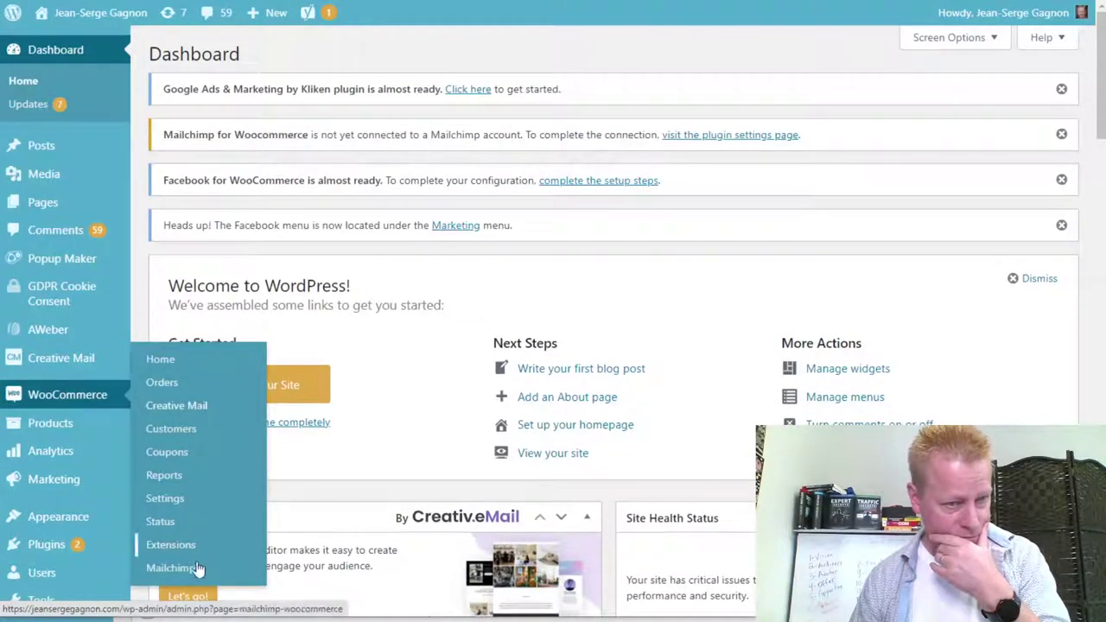
left_click(258, 367)
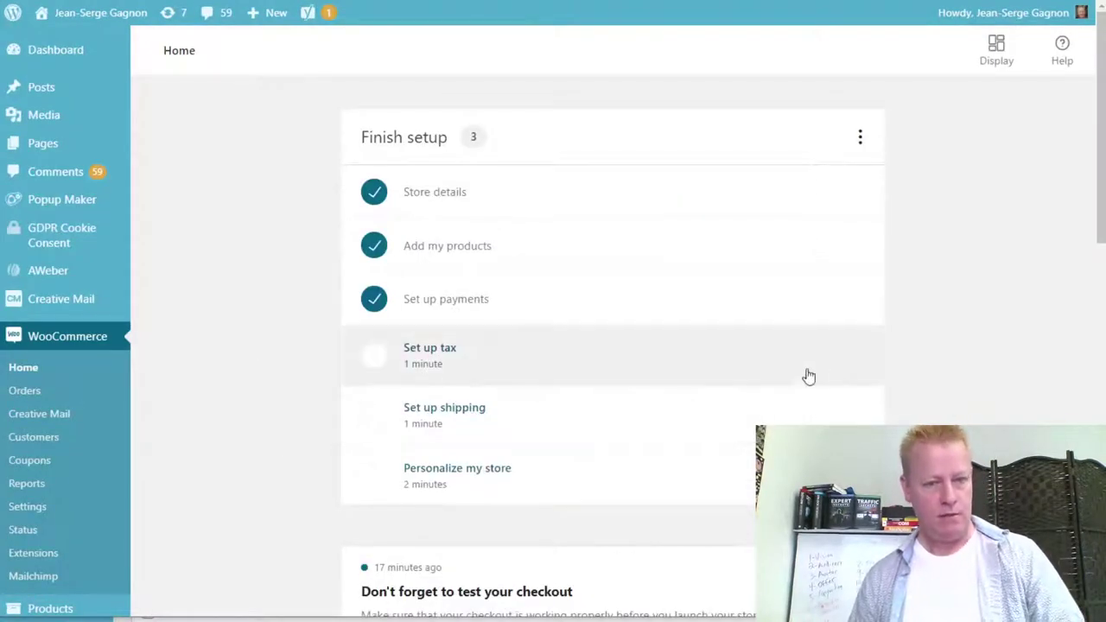
Review the Finish setup checklist on WooCommerce Home, then open WooCommerce Settings.
scroll(879, 348, "down", 4)
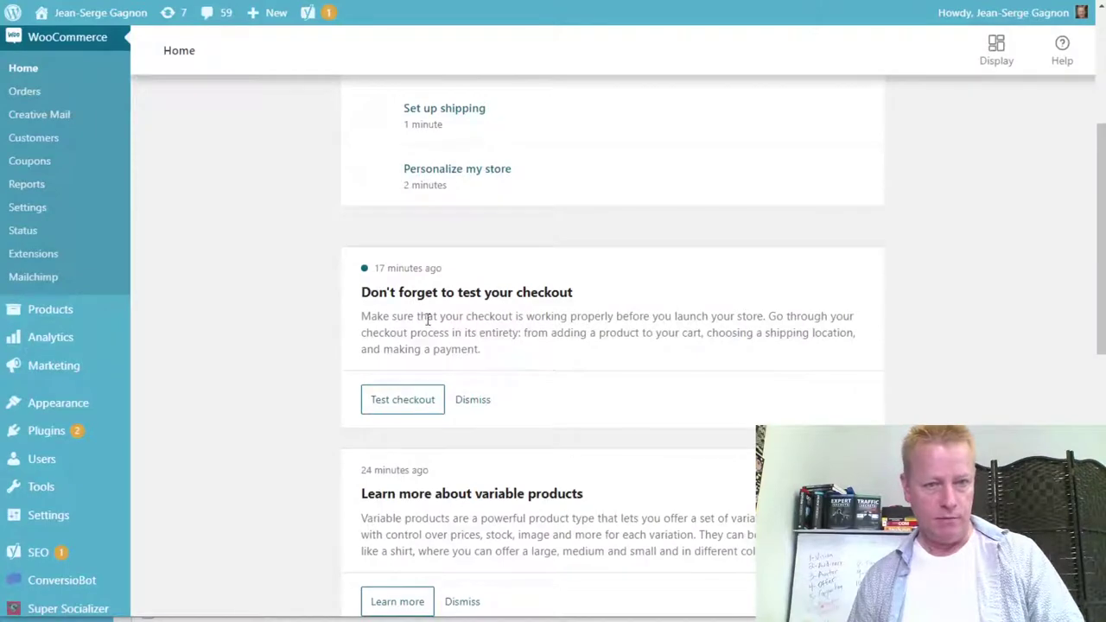
scroll(493, 484, "down", 5)
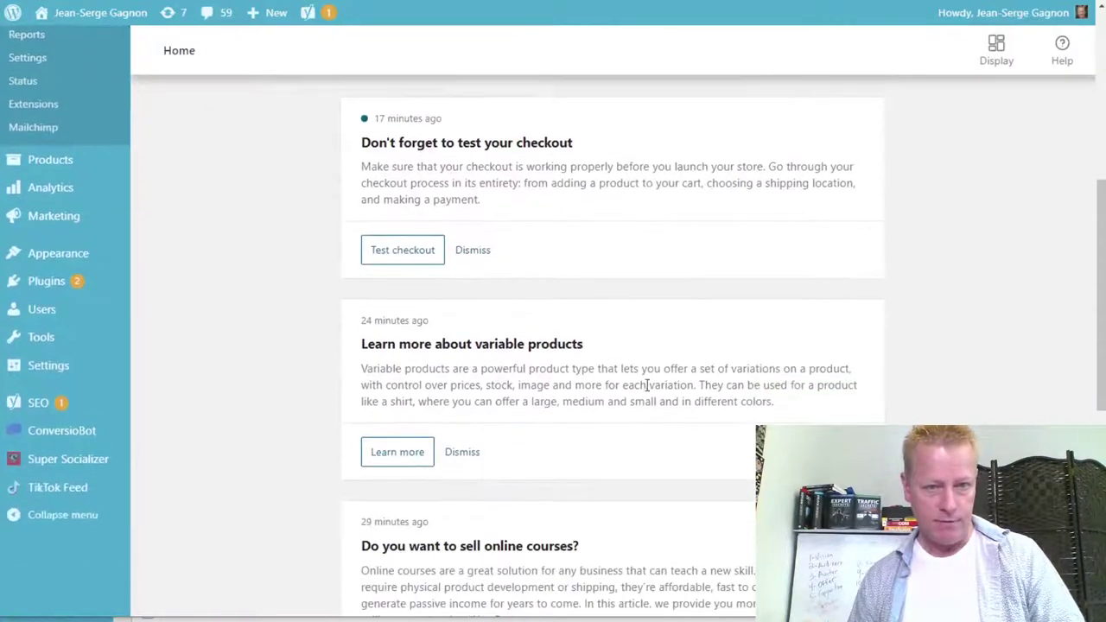
scroll(573, 353, "down", 4)
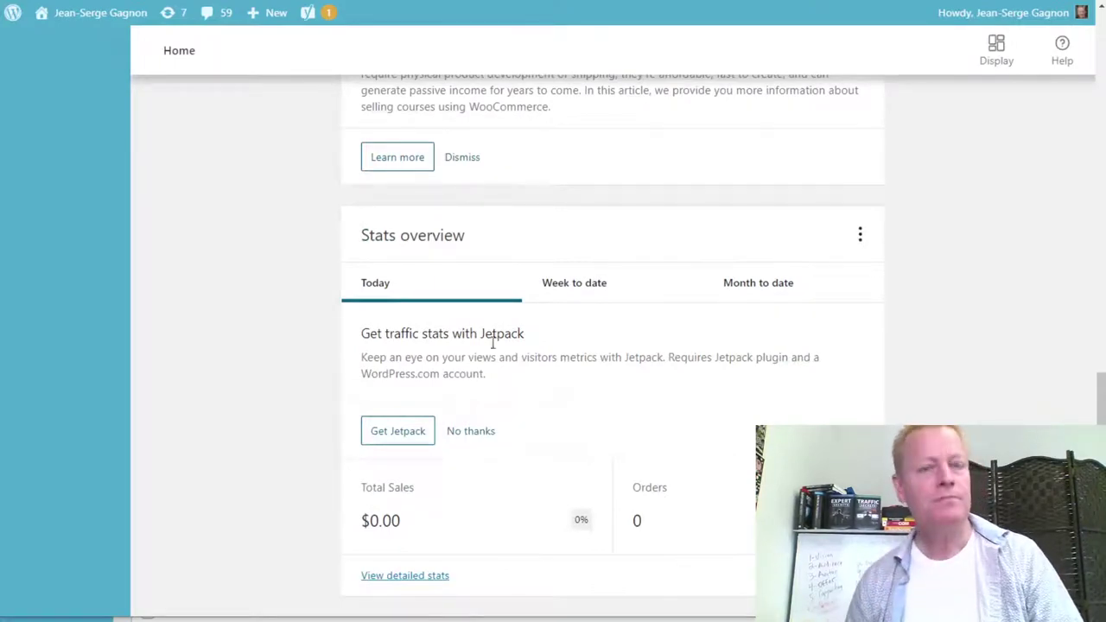
scroll(666, 378, "up", 6)
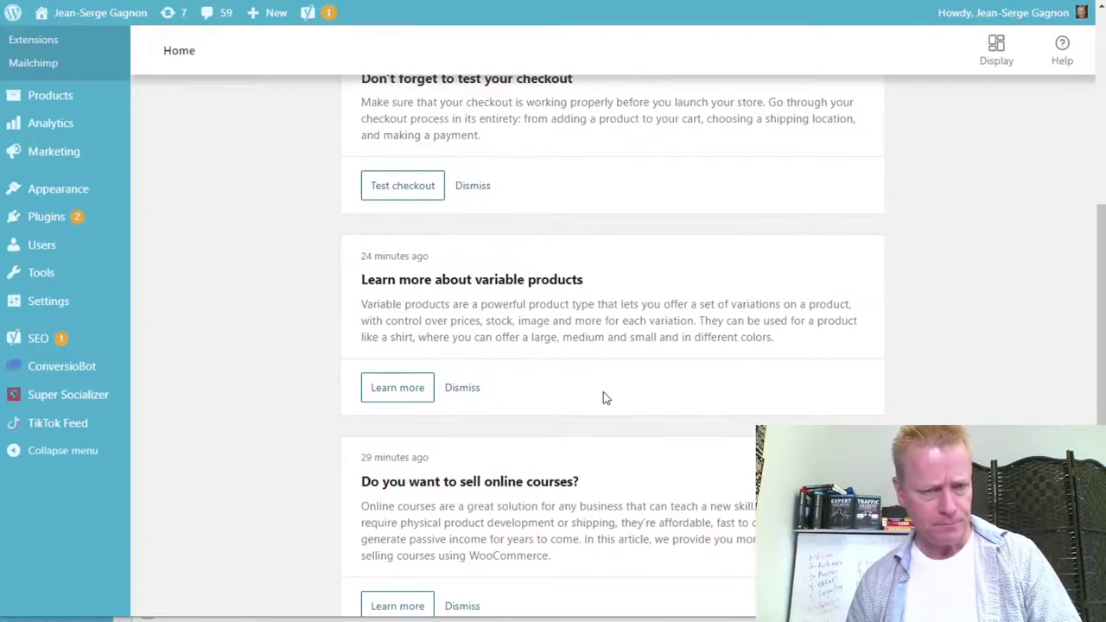
scroll(602, 397, "up", 6)
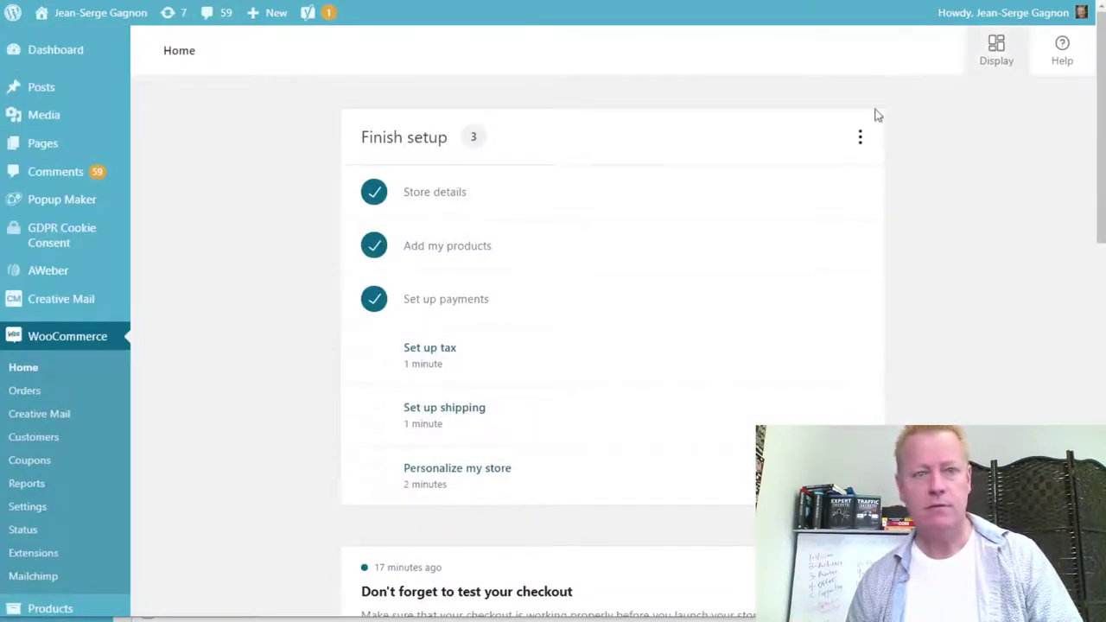
left_click(49, 516)
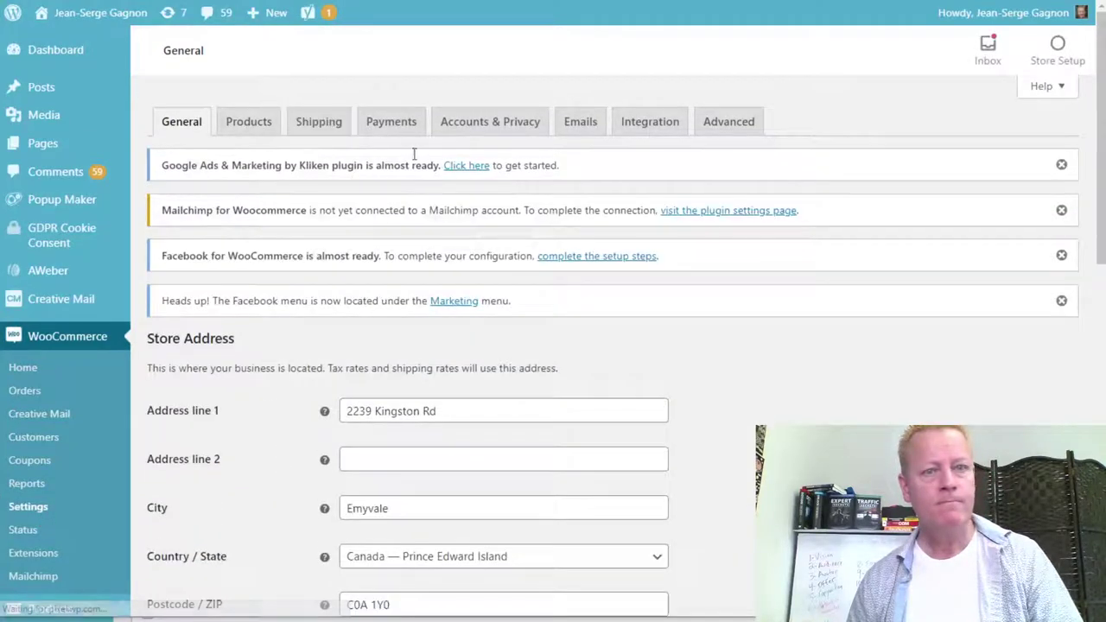
Browse the Integration and Products settings, then return to WooCommerce Home via Store Setup.
left_click(664, 128)
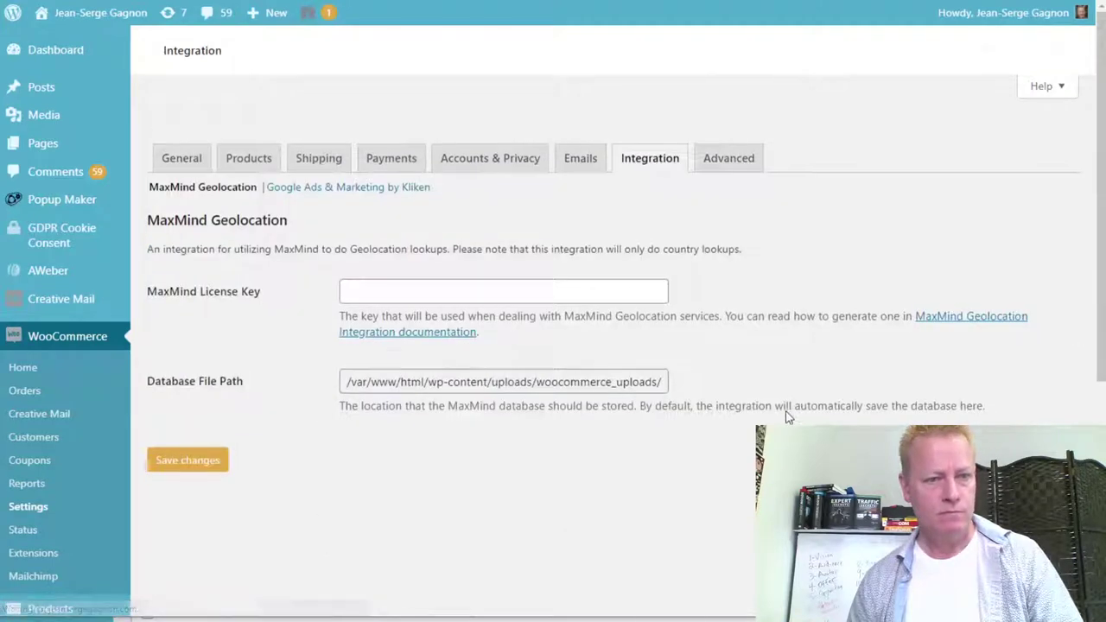
scroll(256, 492, "down", 2)
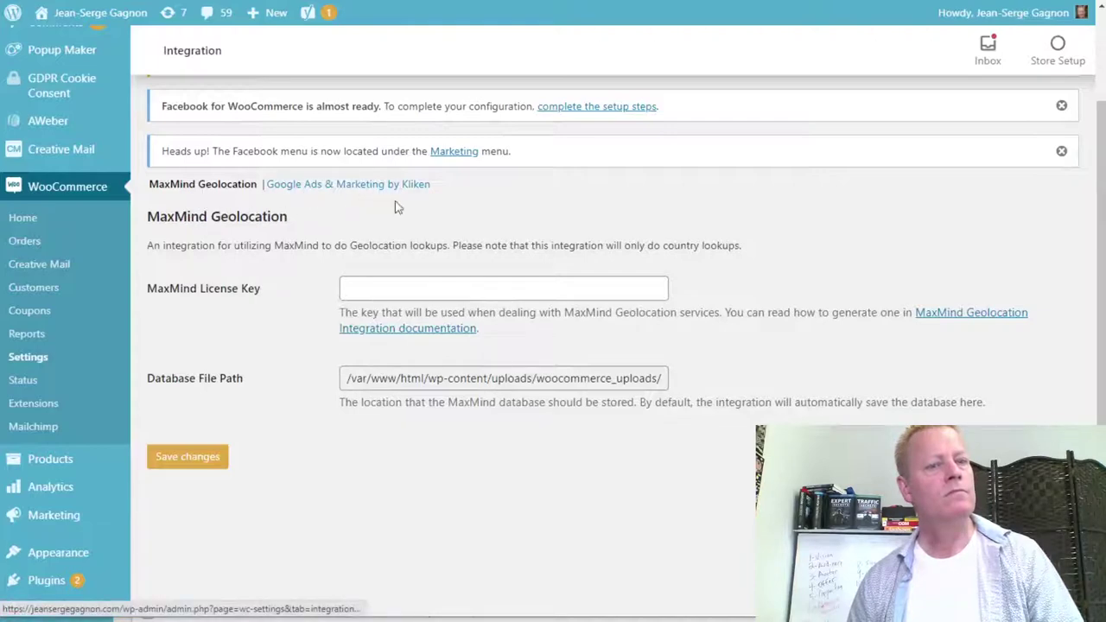
scroll(745, 277, "up", 1)
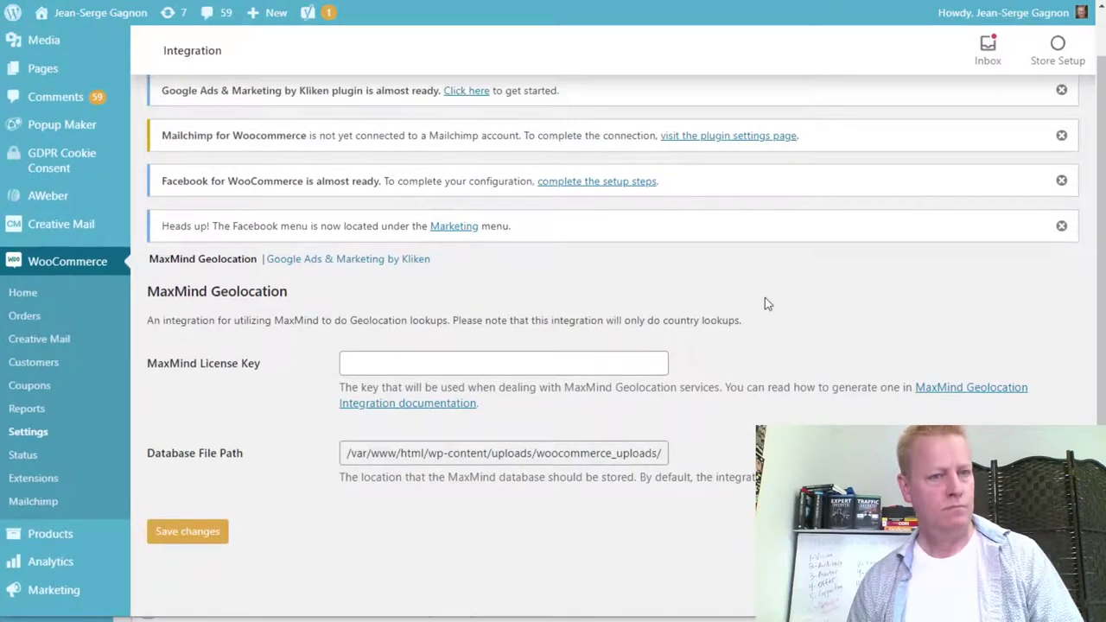
scroll(765, 305, "up", 1)
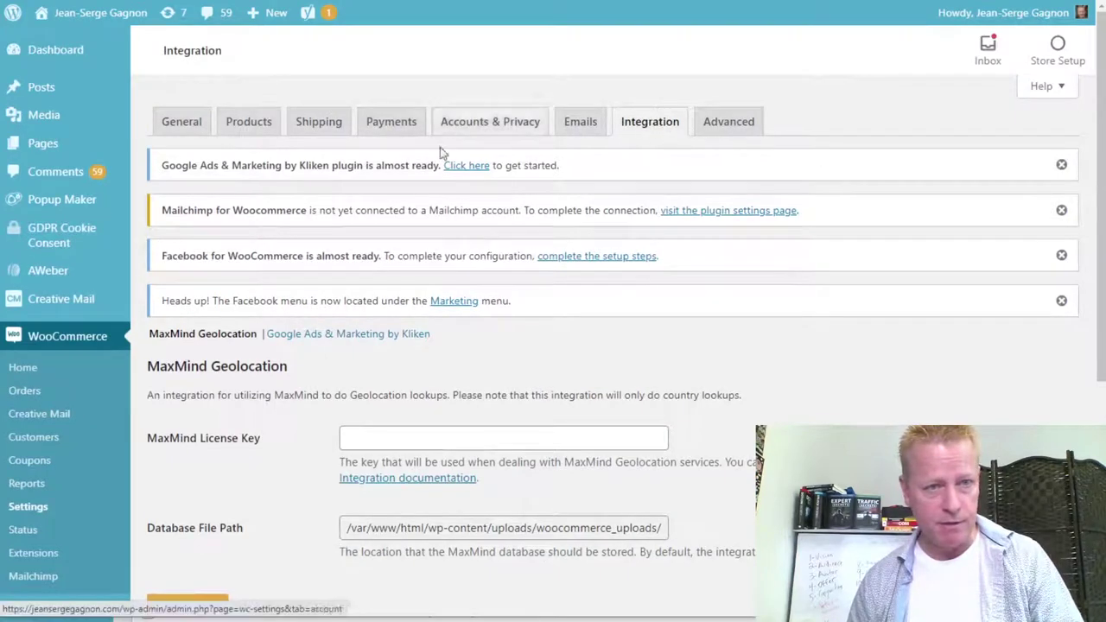
left_click(268, 127)
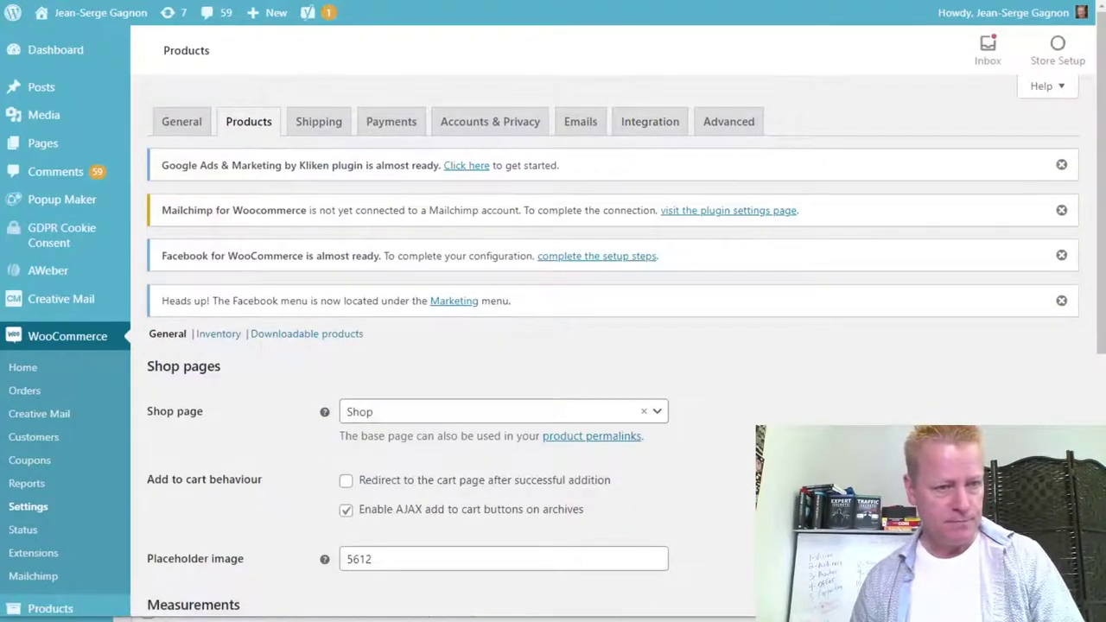
scroll(763, 353, "down", 3)
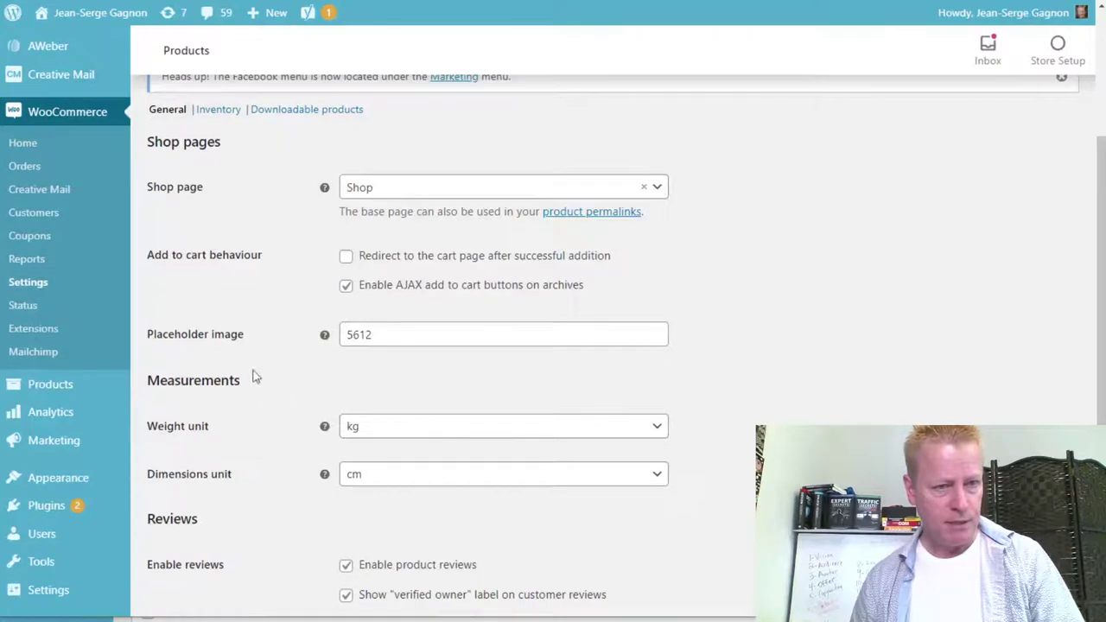
scroll(717, 381, "down", 2)
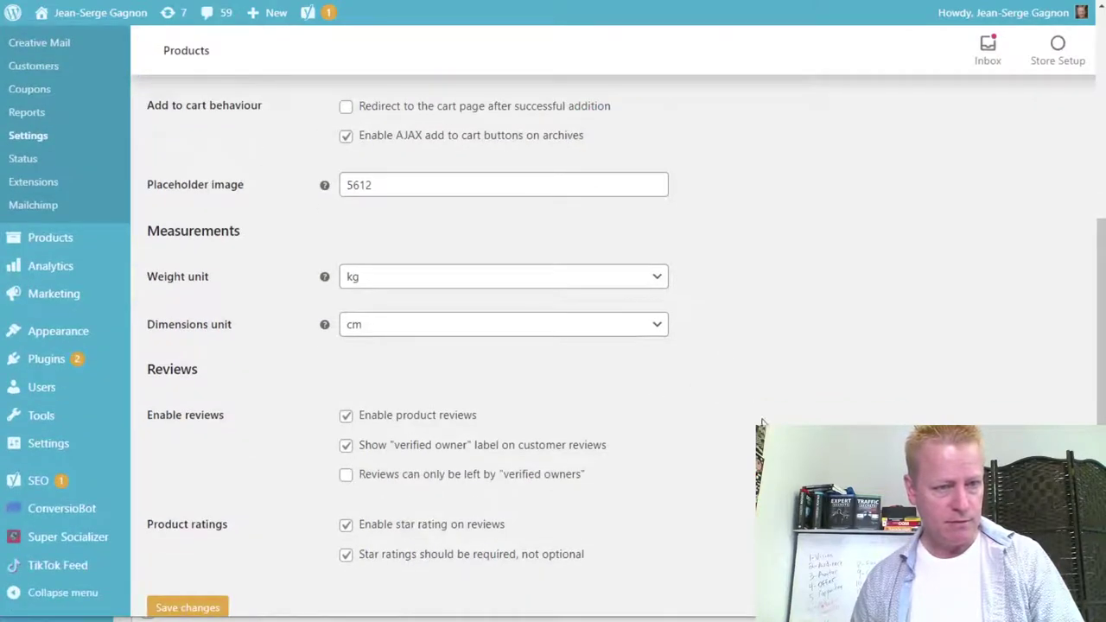
scroll(767, 406, "down", 1)
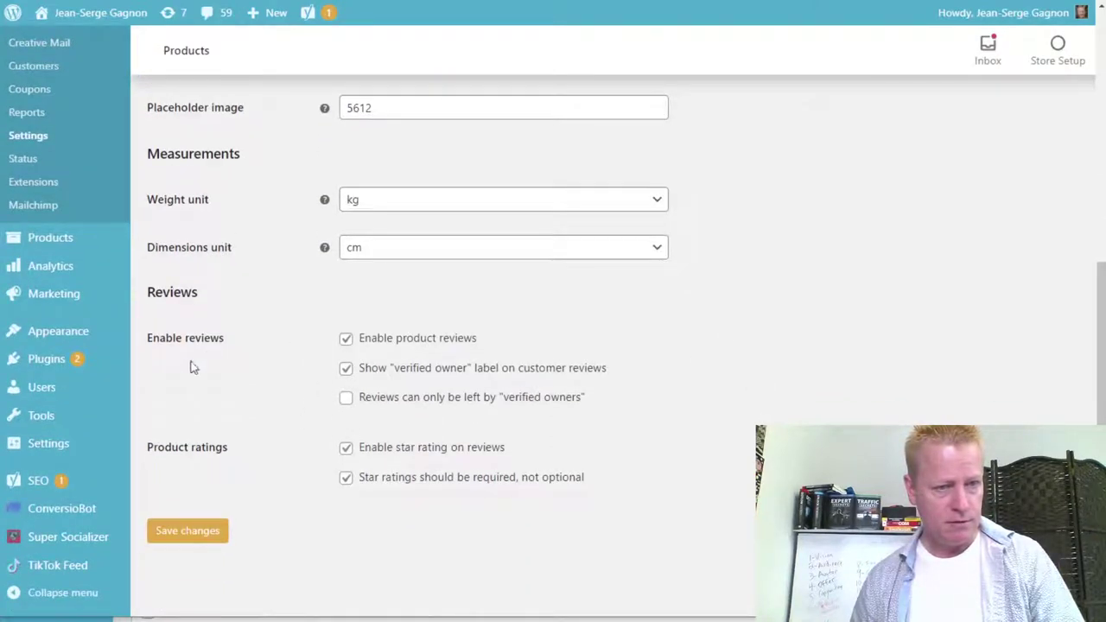
scroll(741, 436, "up", 6)
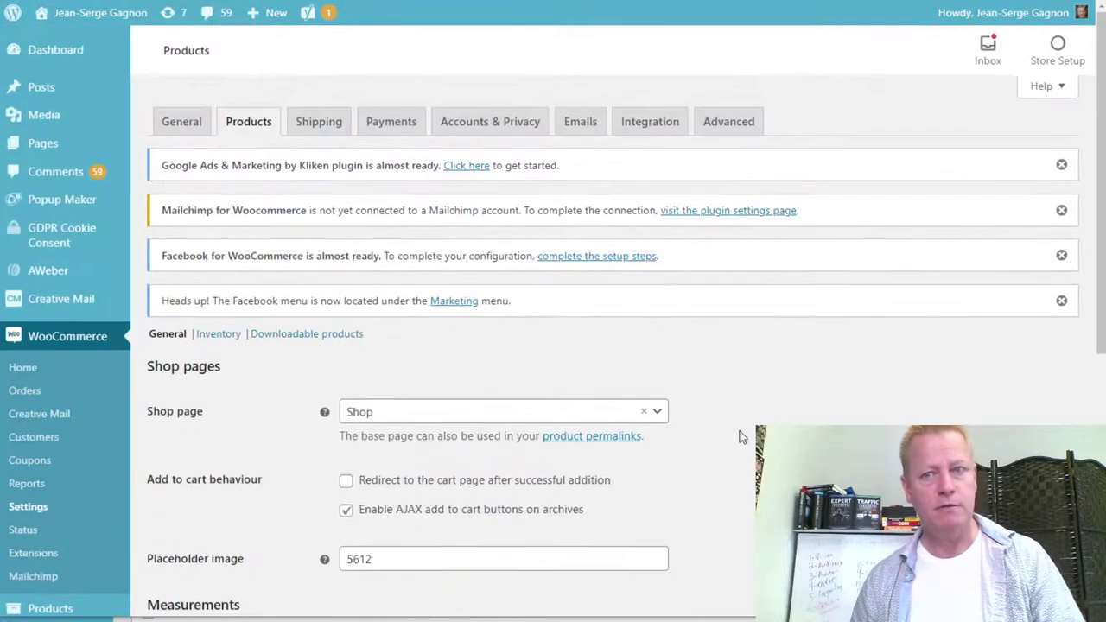
left_click(1058, 58)
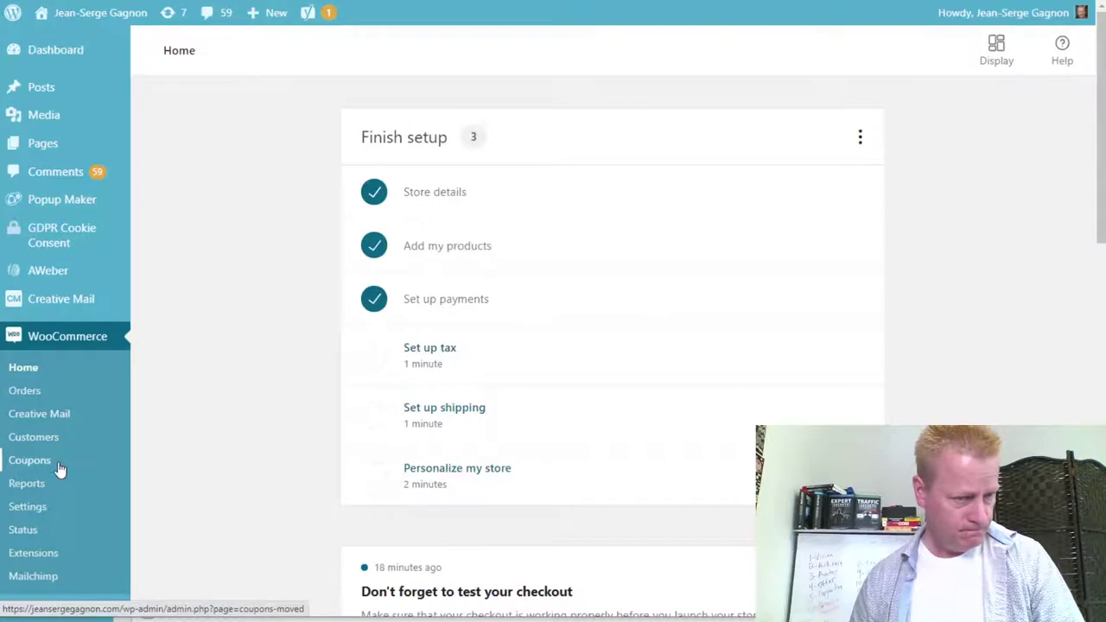
Locate the WP-Admin > WooCommerce > Extensions step in the subscriptions docs.
scroll(76, 510, "down", 2)
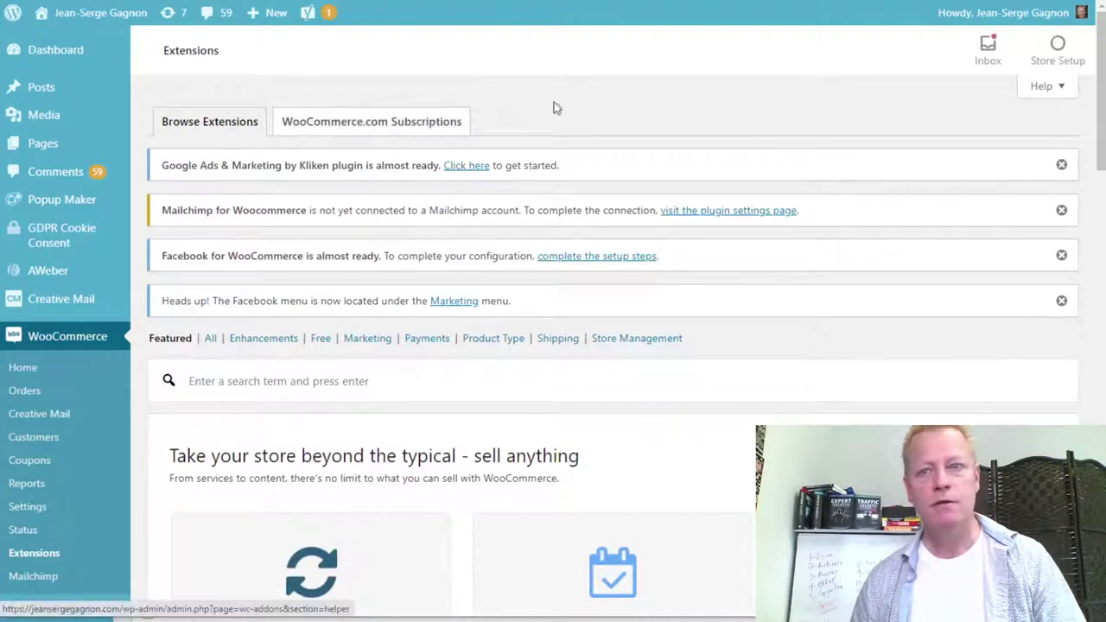
scroll(807, 281, "down", 5)
scroll(752, 319, "down", 8)
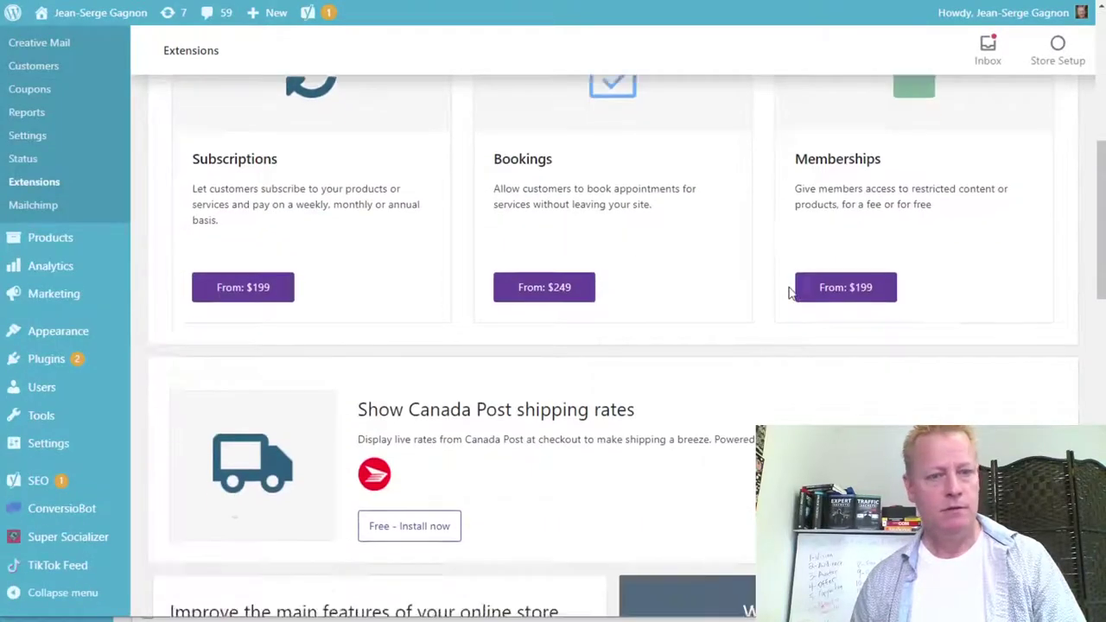
scroll(696, 344, "up", 4)
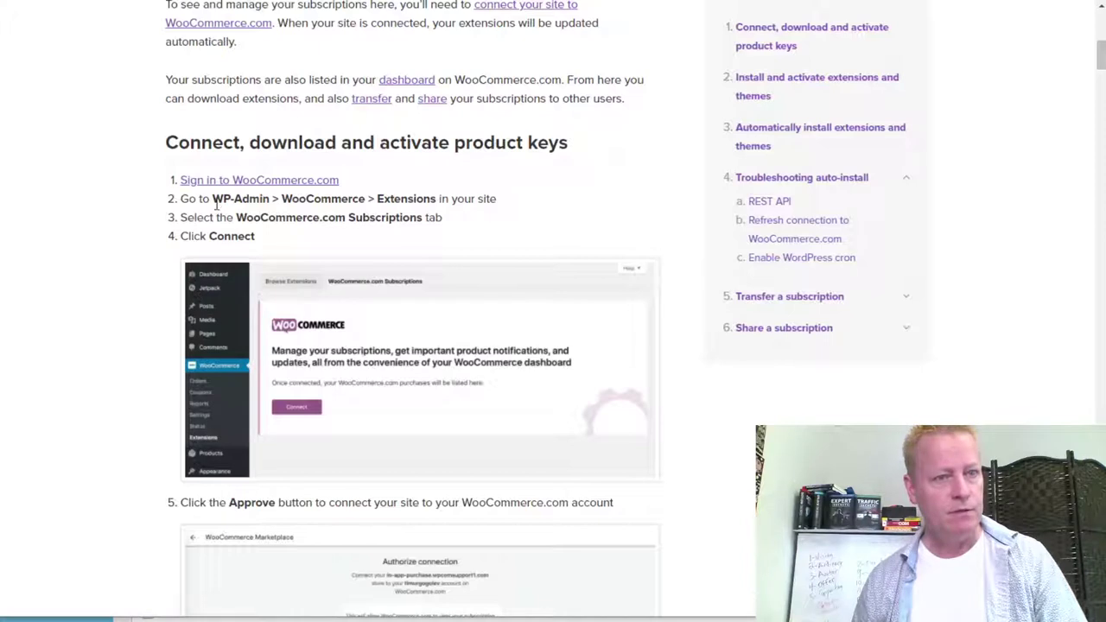
left_click_drag(213, 200, 437, 204)
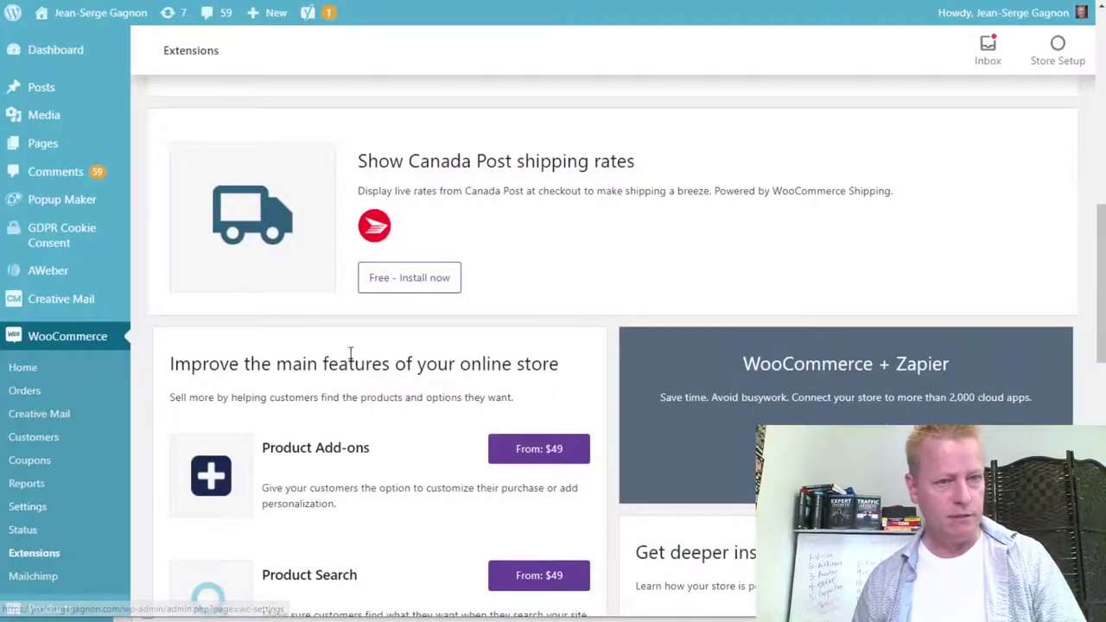
scroll(382, 313, "up", 4)
scroll(382, 313, "up", 4)
On the WooCommerce.com Subscriptions tab, check the connected account and refresh subscriptions with Update.
left_click(373, 118)
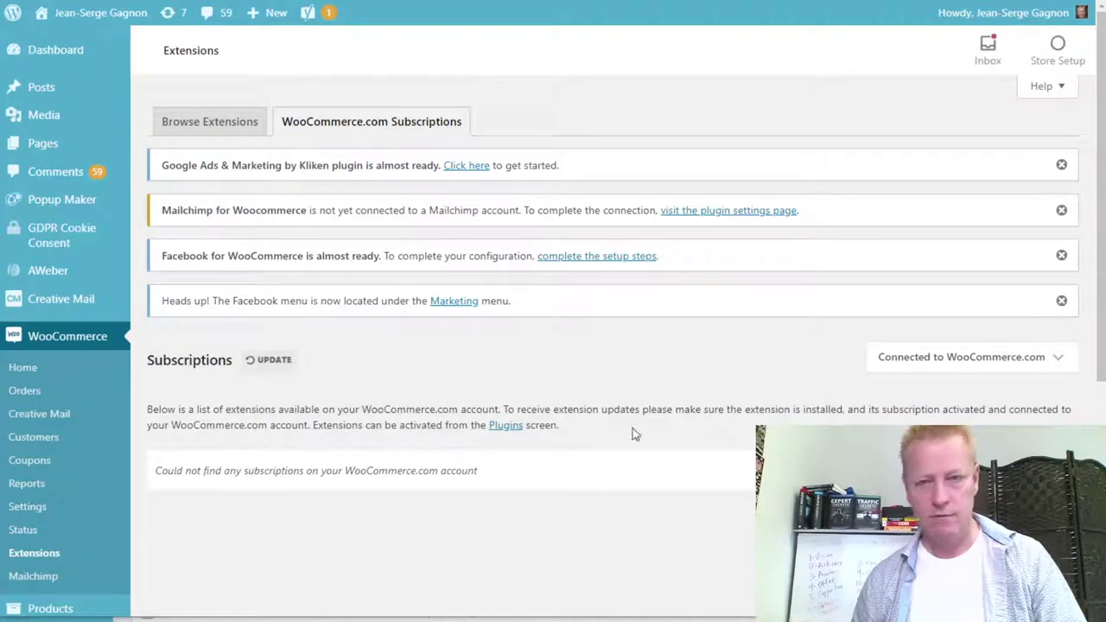
left_click(1009, 361)
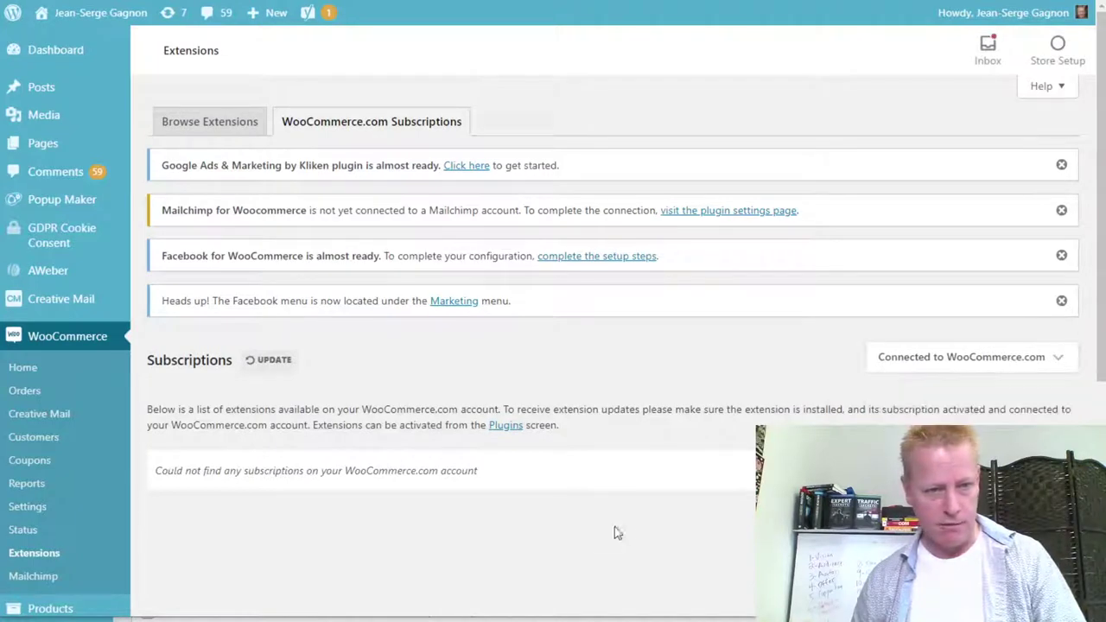
scroll(632, 526, "down", 1)
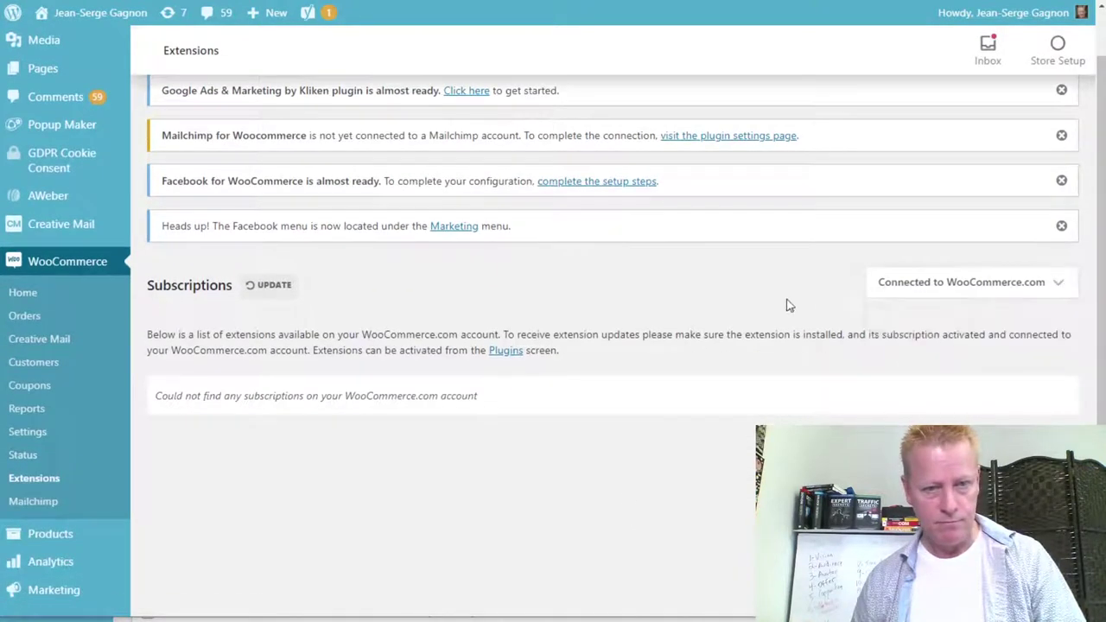
mouse_move(931, 295)
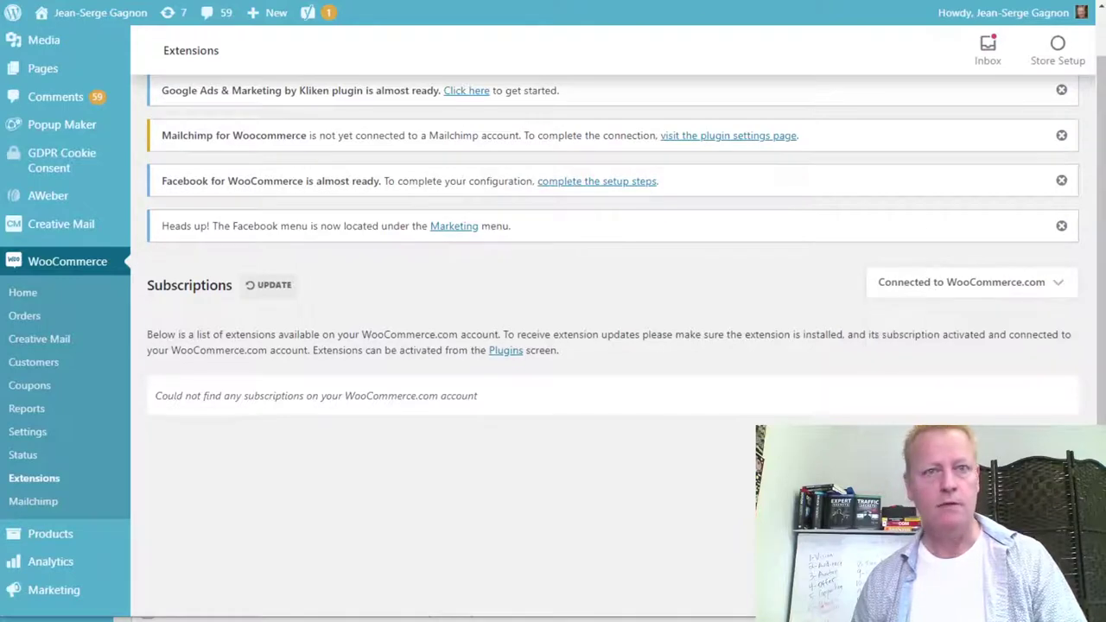
key("ctrl+Tab")
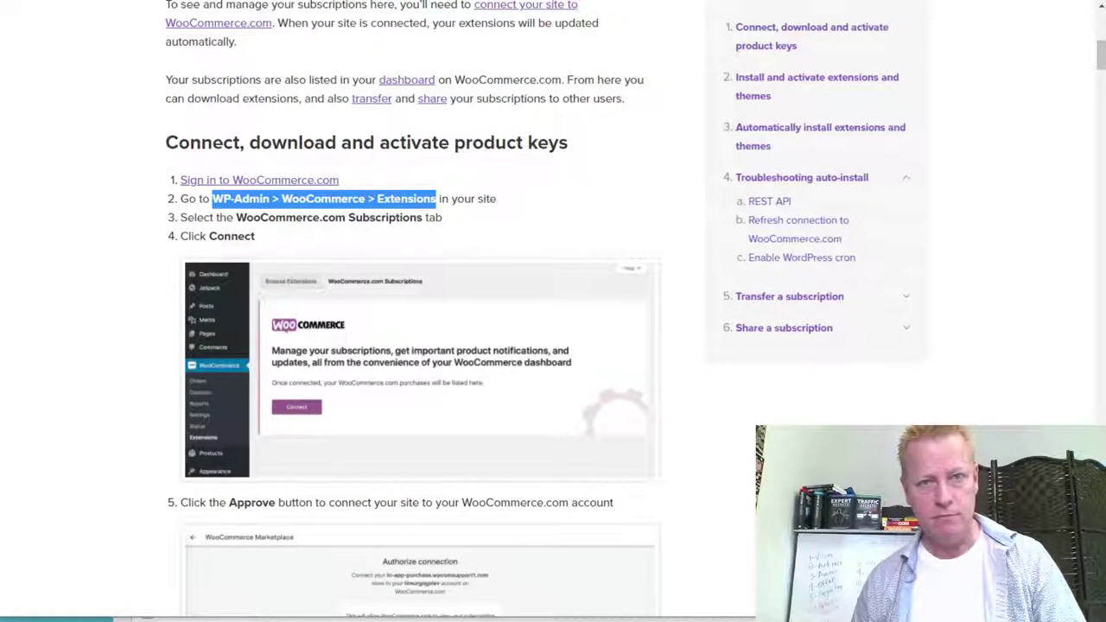
key("ctrl+Tab")
mouse_move(881, 291)
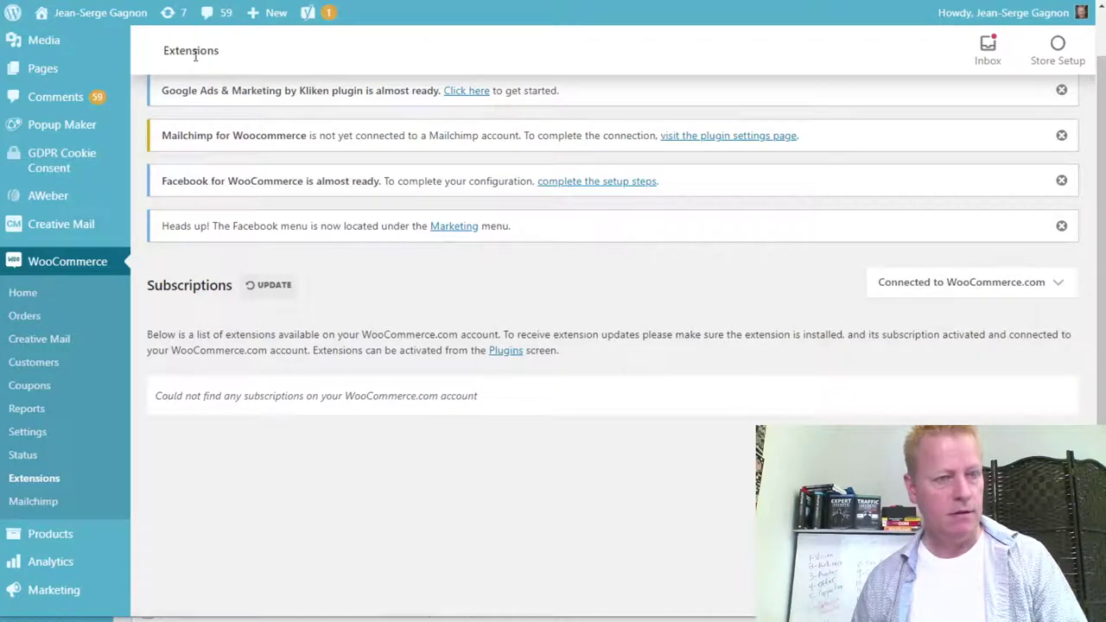
left_click(265, 286)
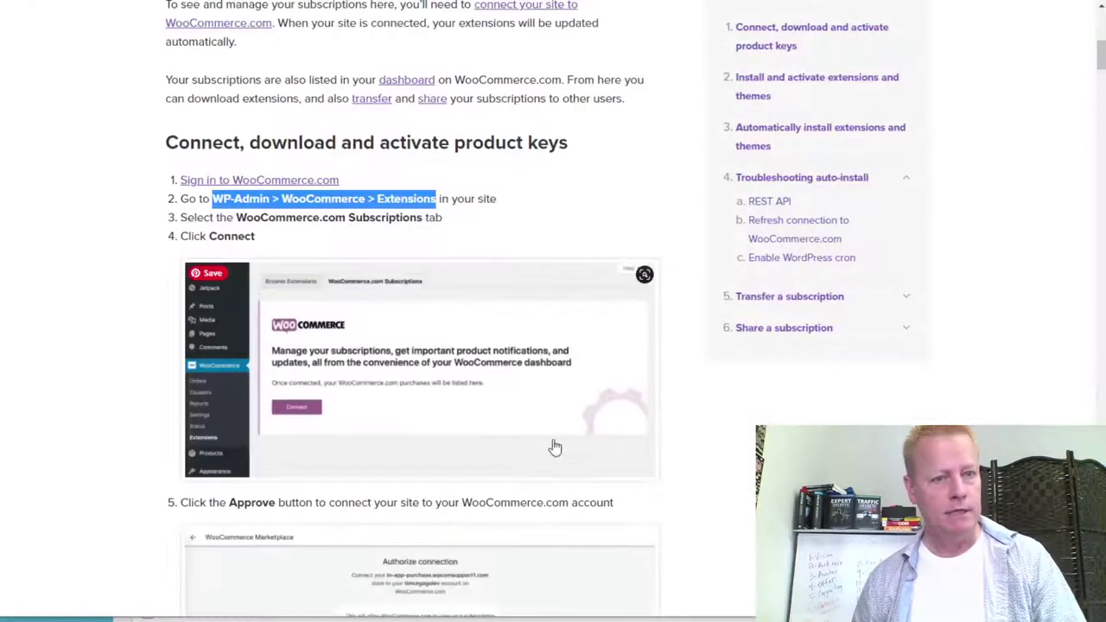
scroll(556, 447, "down", 4)
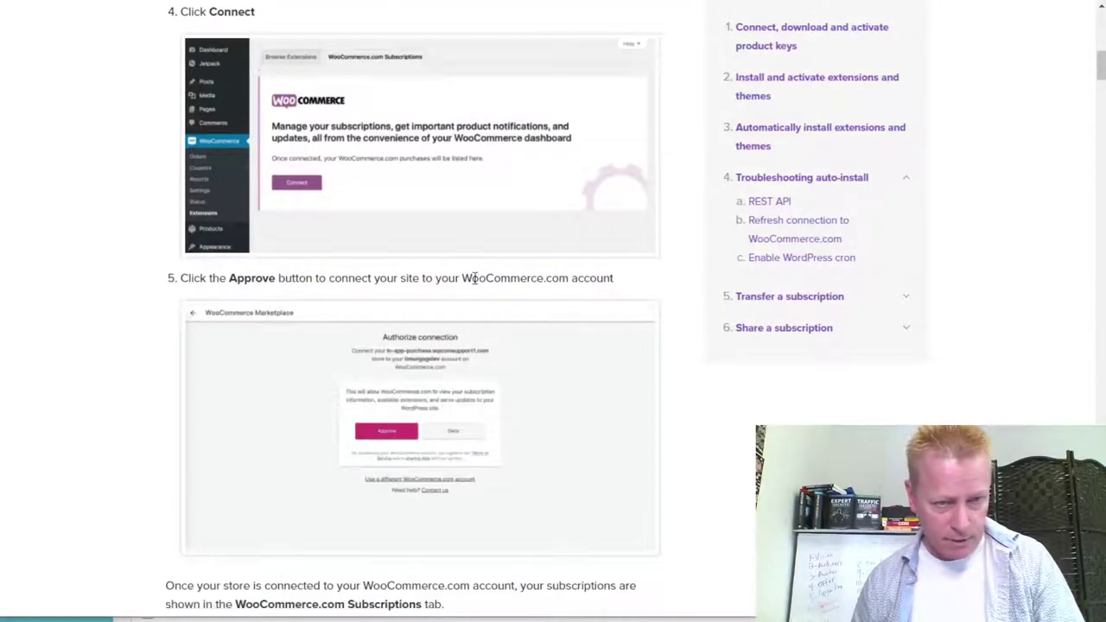
Review the docs' connect and subscriptions steps, then switch to the WooCommerce.com account dashboard.
scroll(432, 395, "down", 3)
scroll(238, 345, "down", 3)
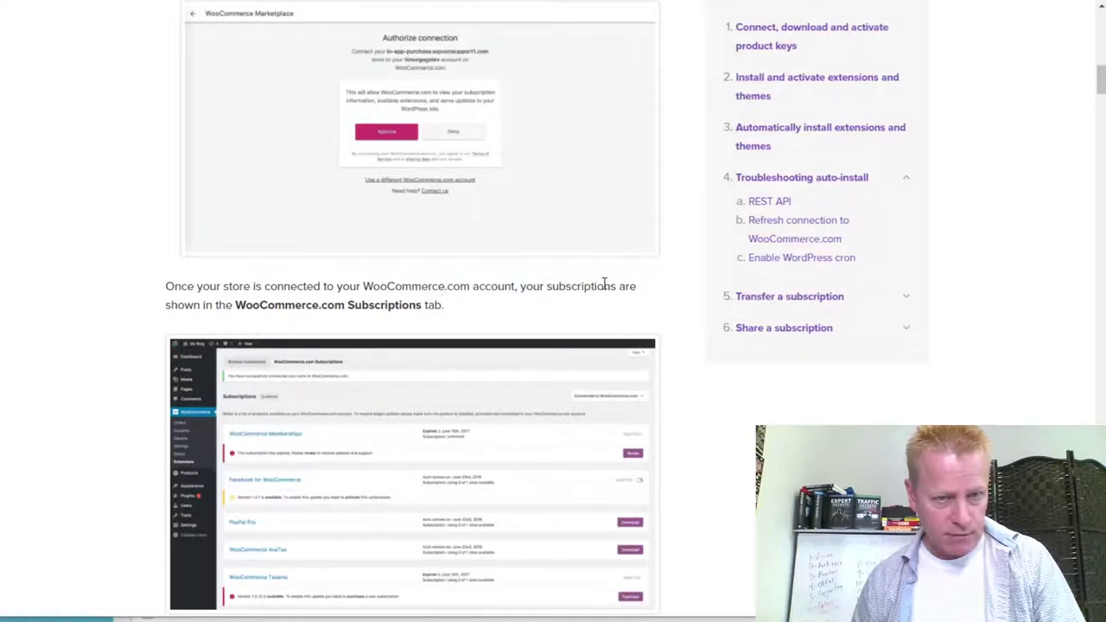
scroll(476, 439, "down", 5)
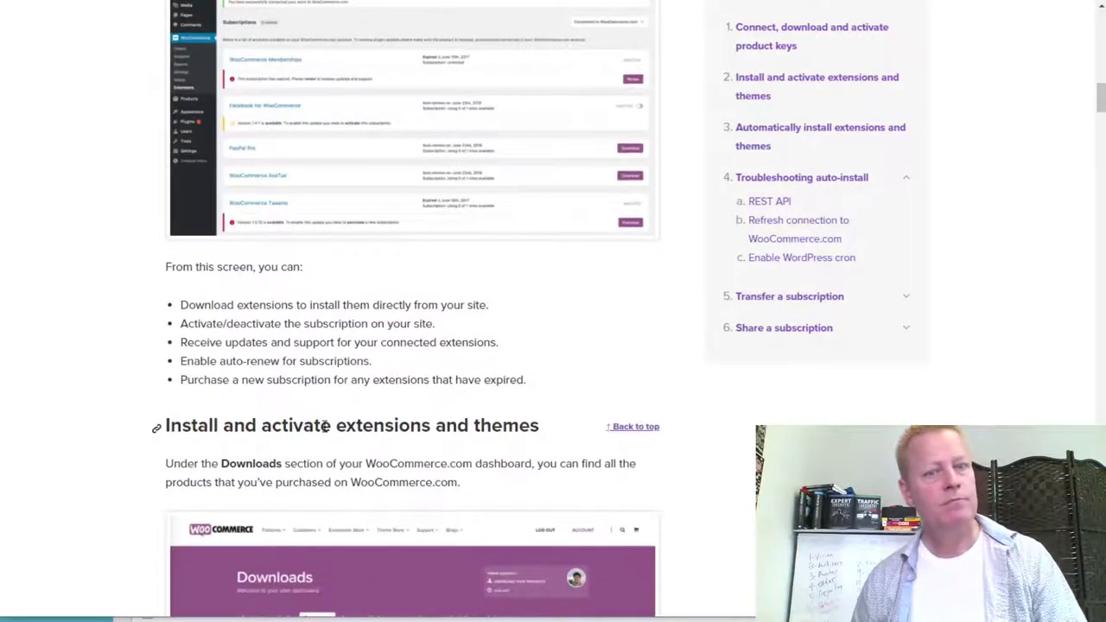
scroll(420, 285, "up", 2)
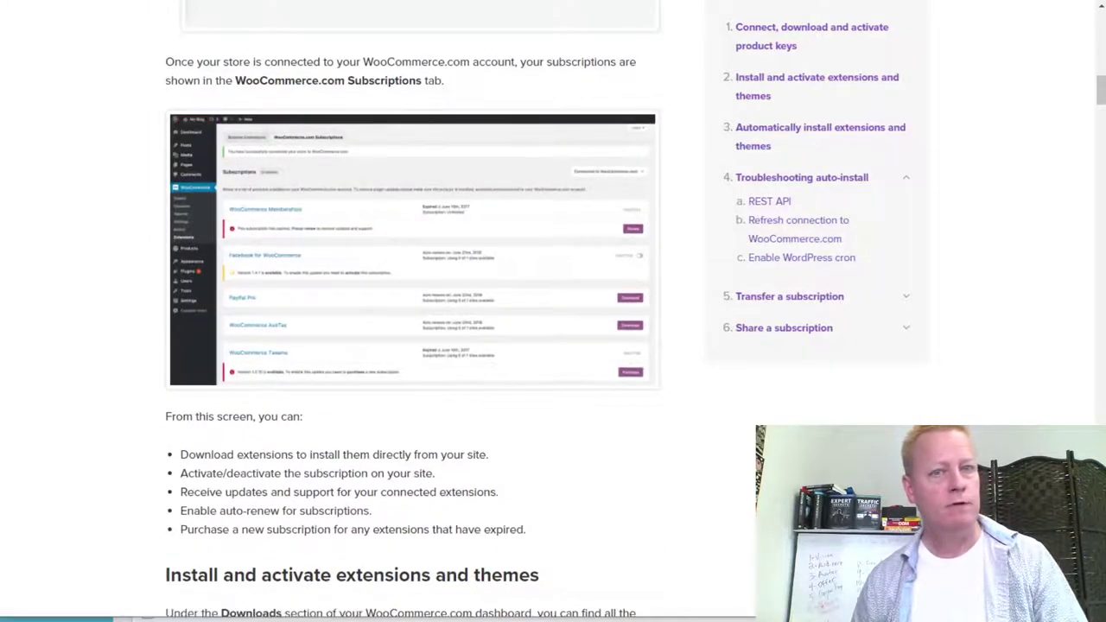
key("ctrl+Tab")
scroll(523, 398, "down", 3)
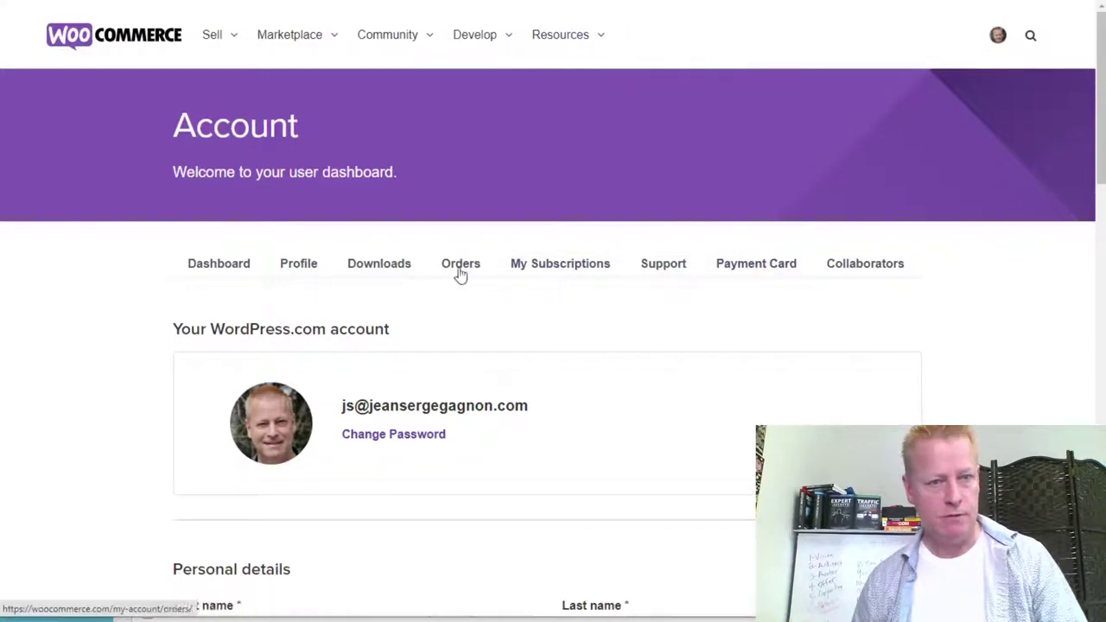
Download woocommerce-gateway-stripe.5.0.0.zip from WooCommerce.com Downloads into the Downloads folder.
left_click(365, 267)
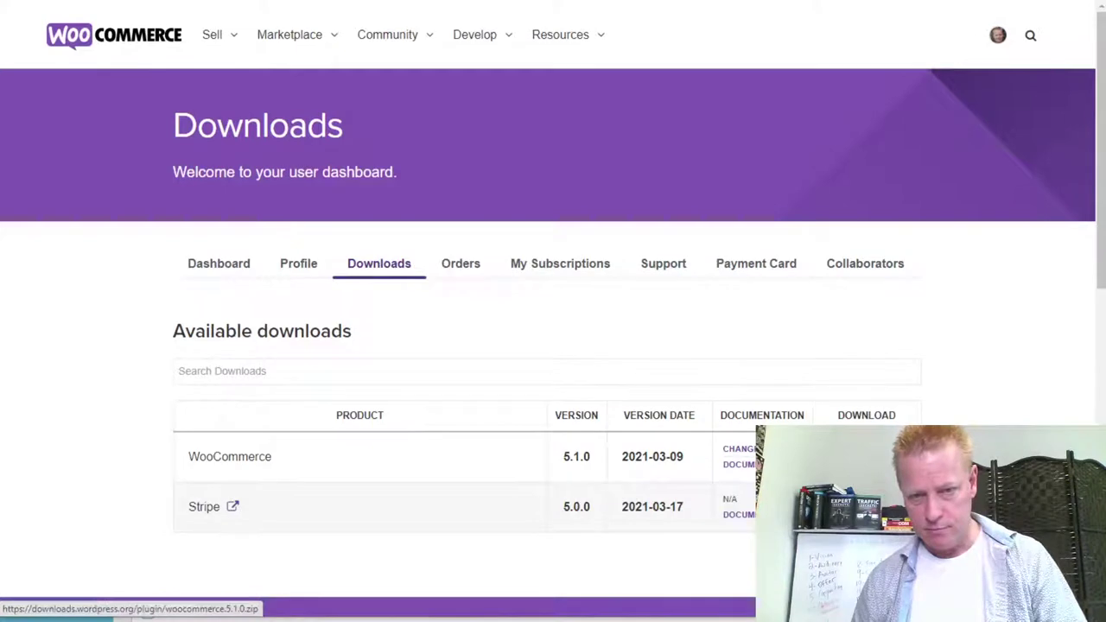
scroll(948, 383, "down", 2)
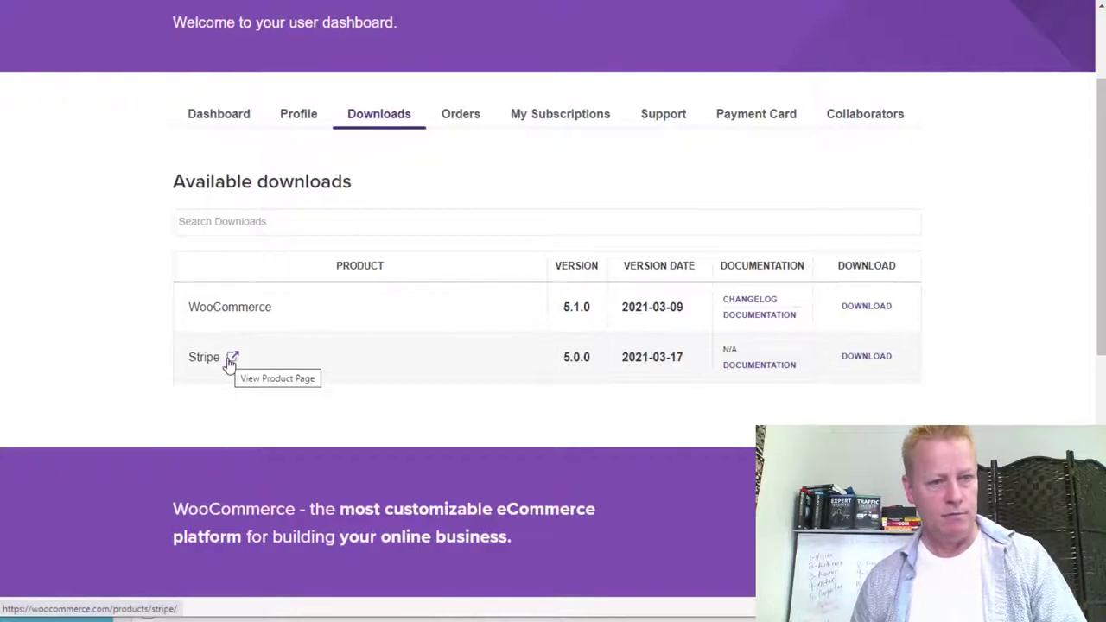
left_click(867, 359)
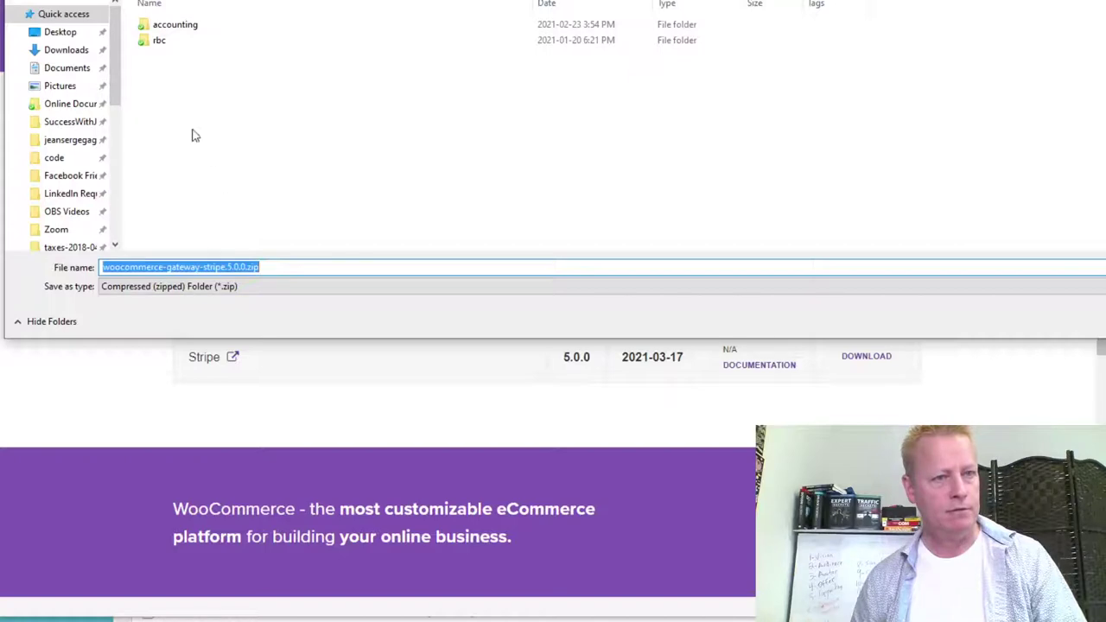
left_click(65, 51)
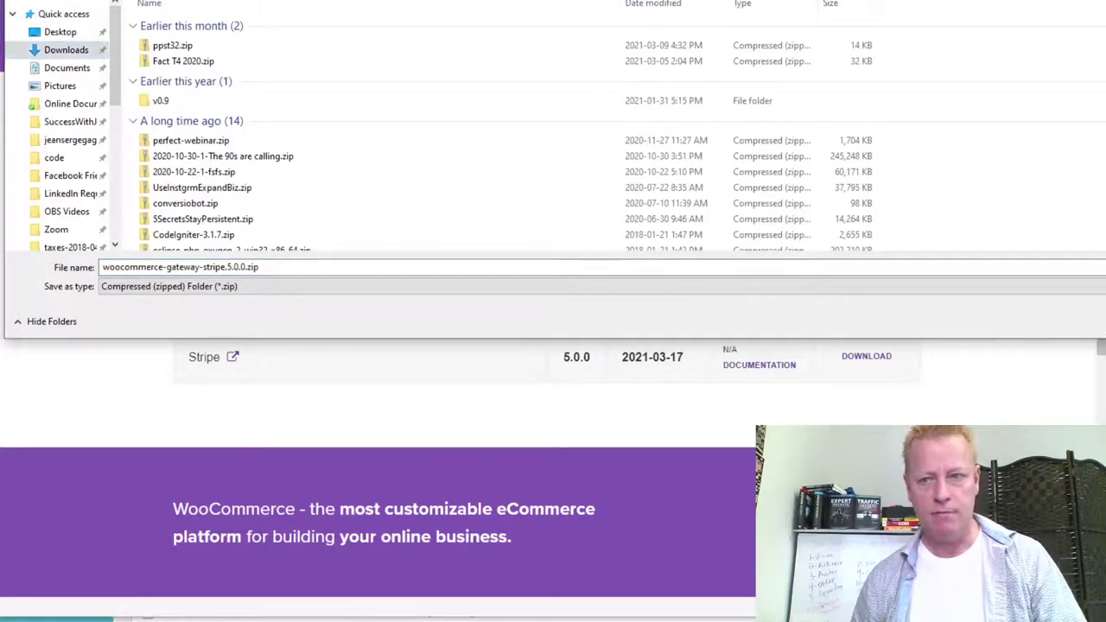
key("Return")
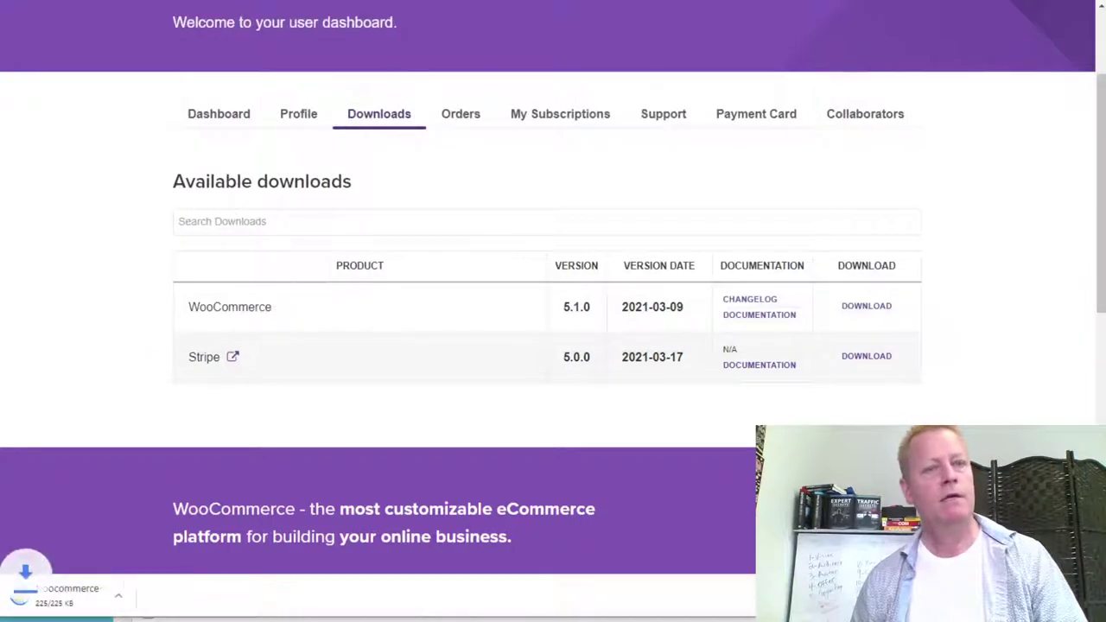
left_click(812, 13)
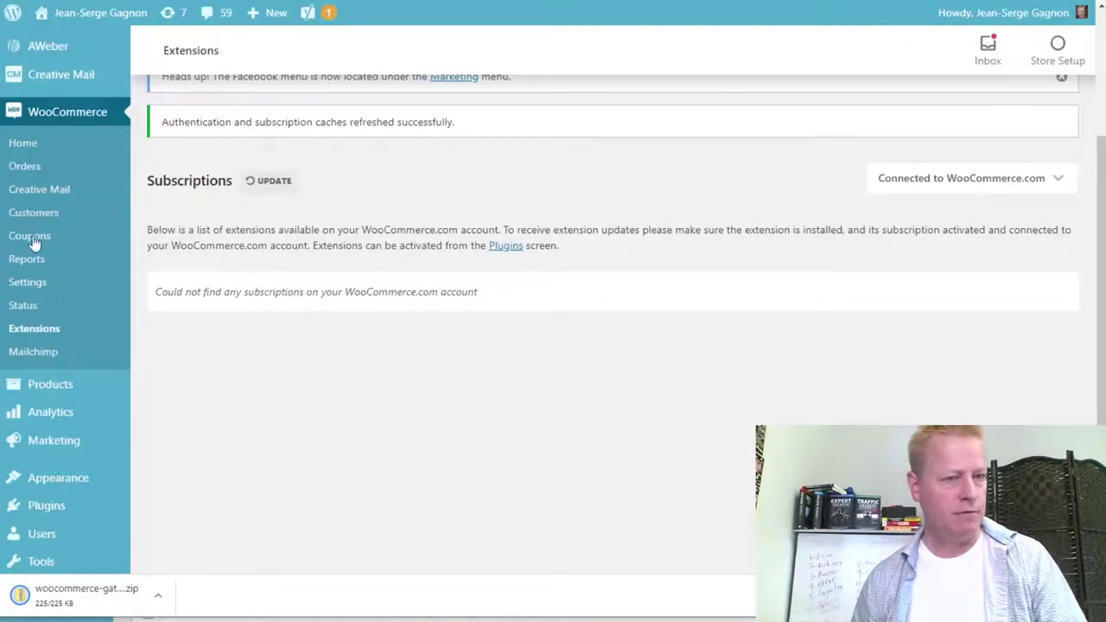
scroll(43, 319, "up", 3)
mouse_move(62, 192)
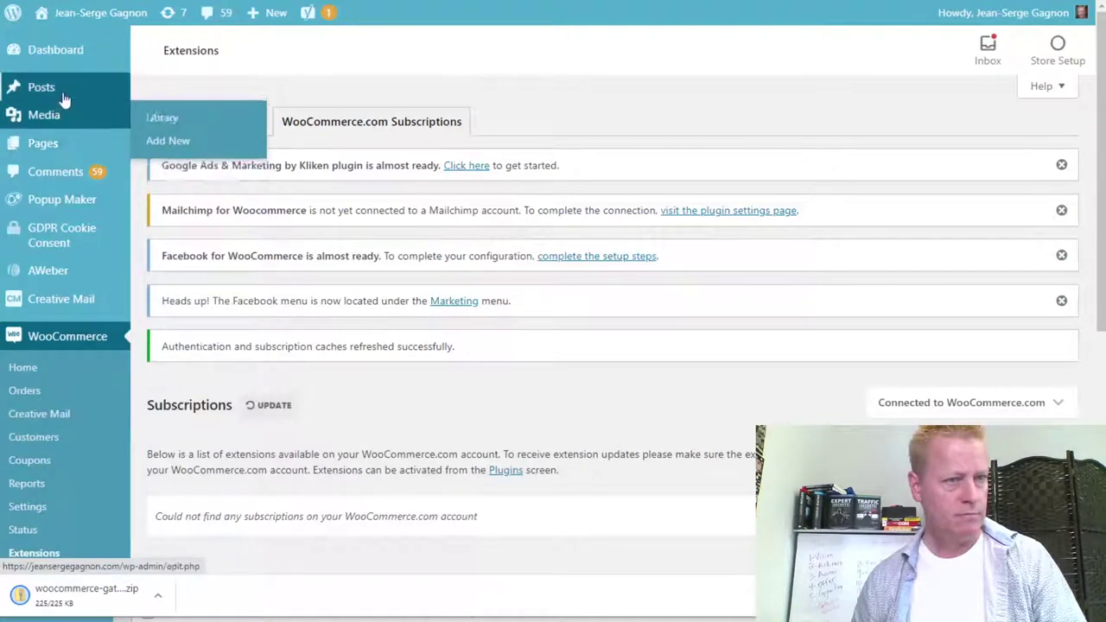
scroll(63, 365, "down", 2)
scroll(62, 370, "up", 2)
scroll(63, 369, "down", 4)
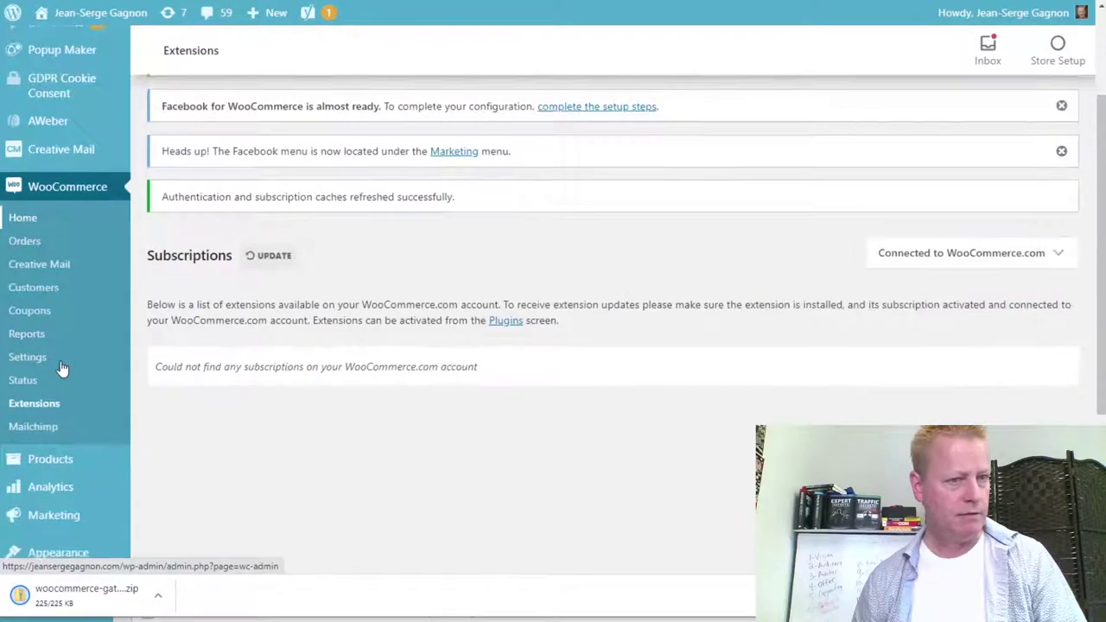
mouse_move(53, 359)
left_click(48, 322)
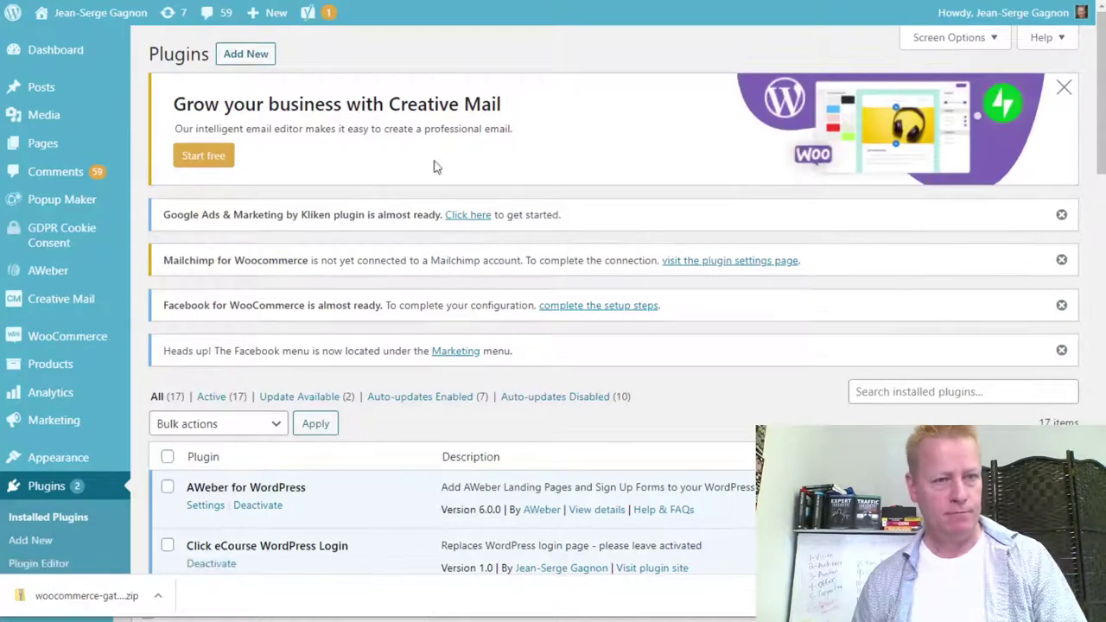
left_click(246, 52)
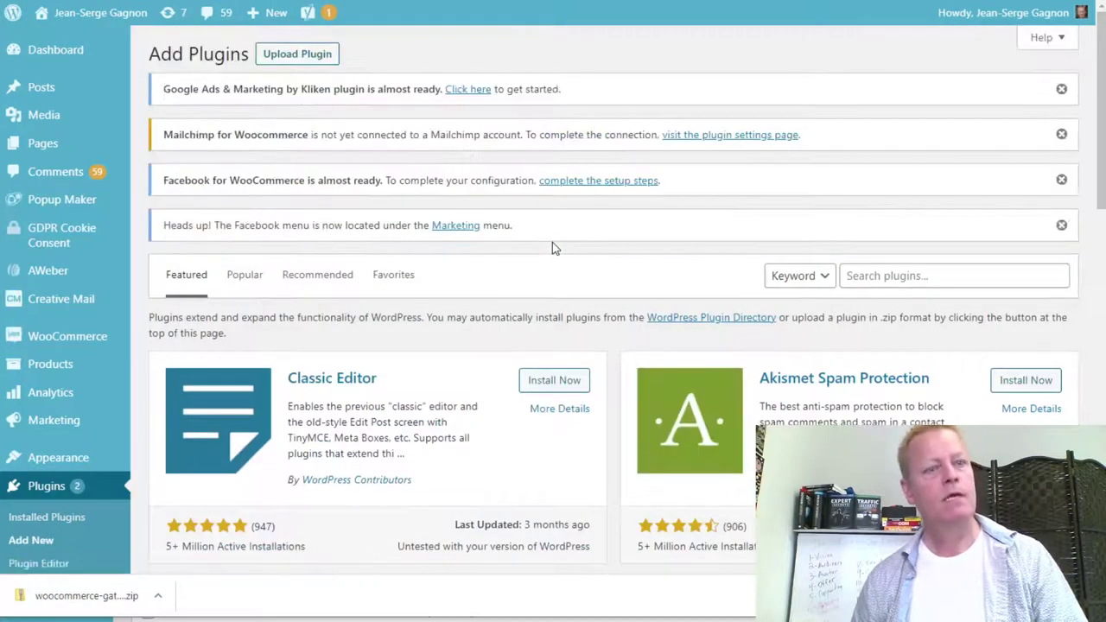
left_click(321, 59)
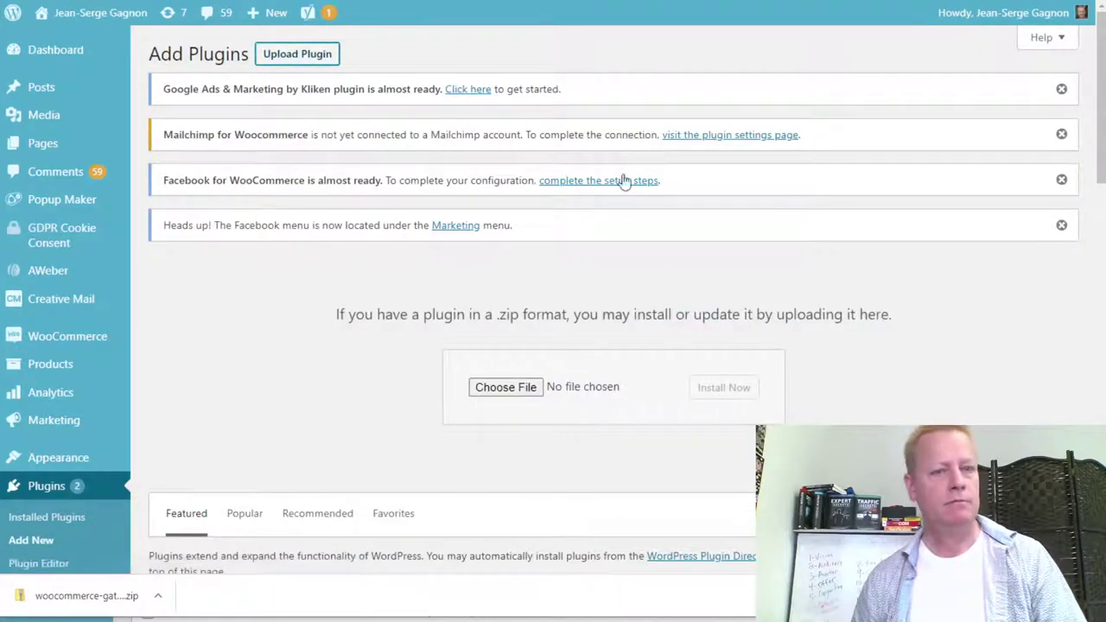
left_click(507, 389)
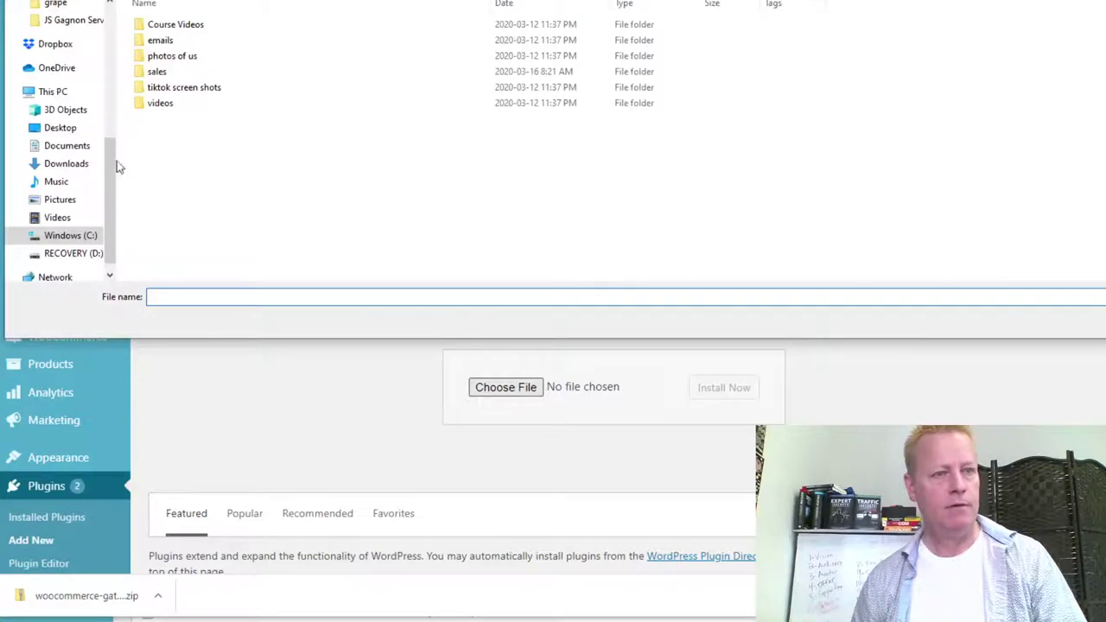
left_click(81, 162)
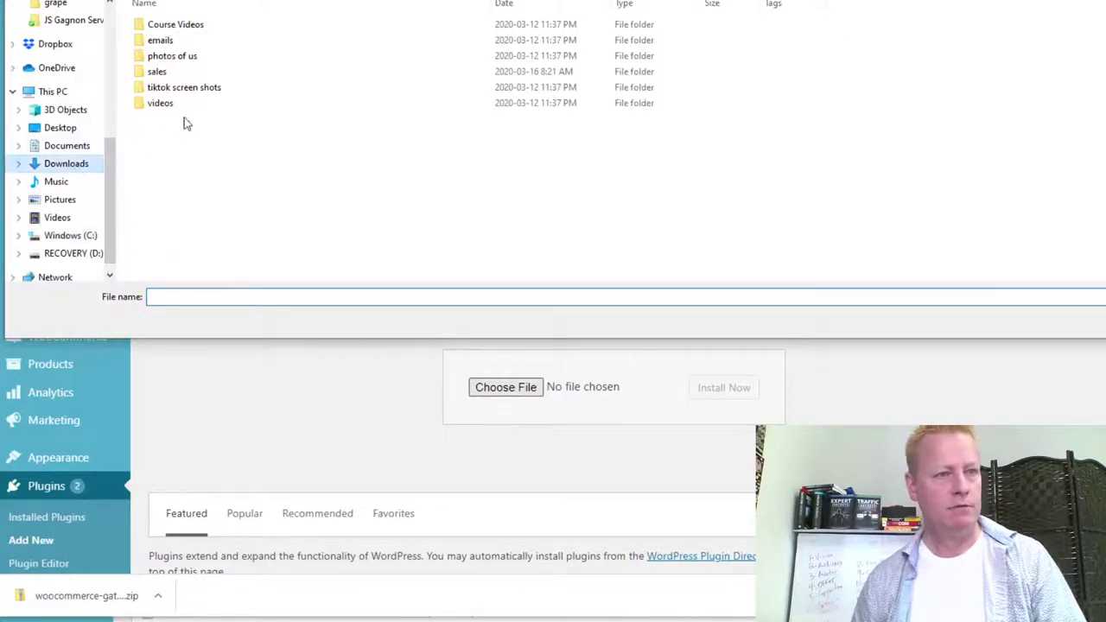
double_click(177, 44)
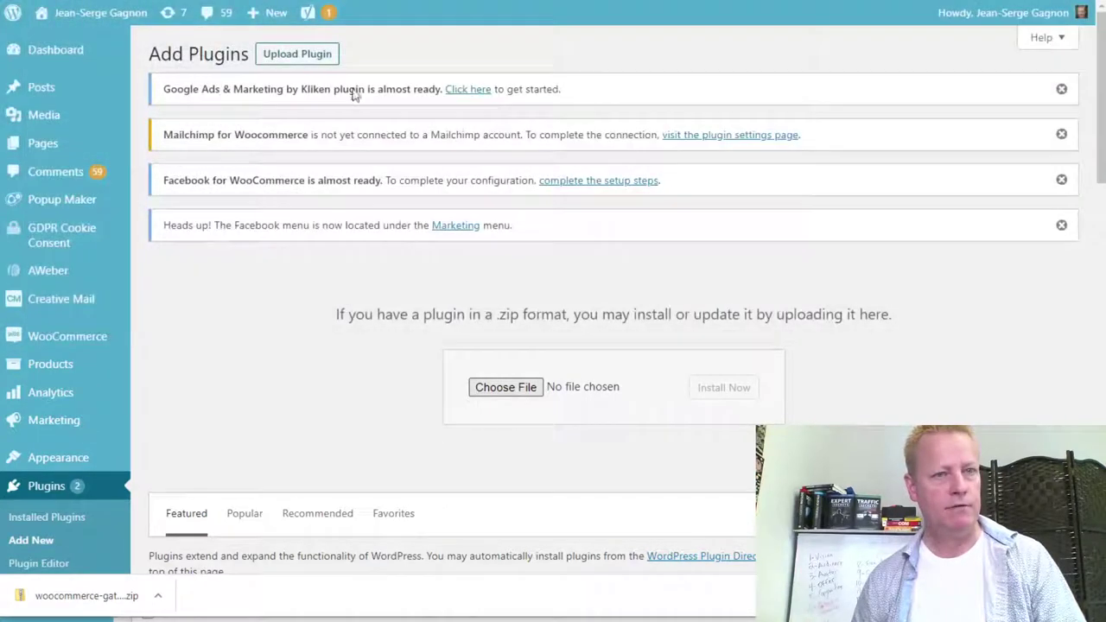
left_click(723, 395)
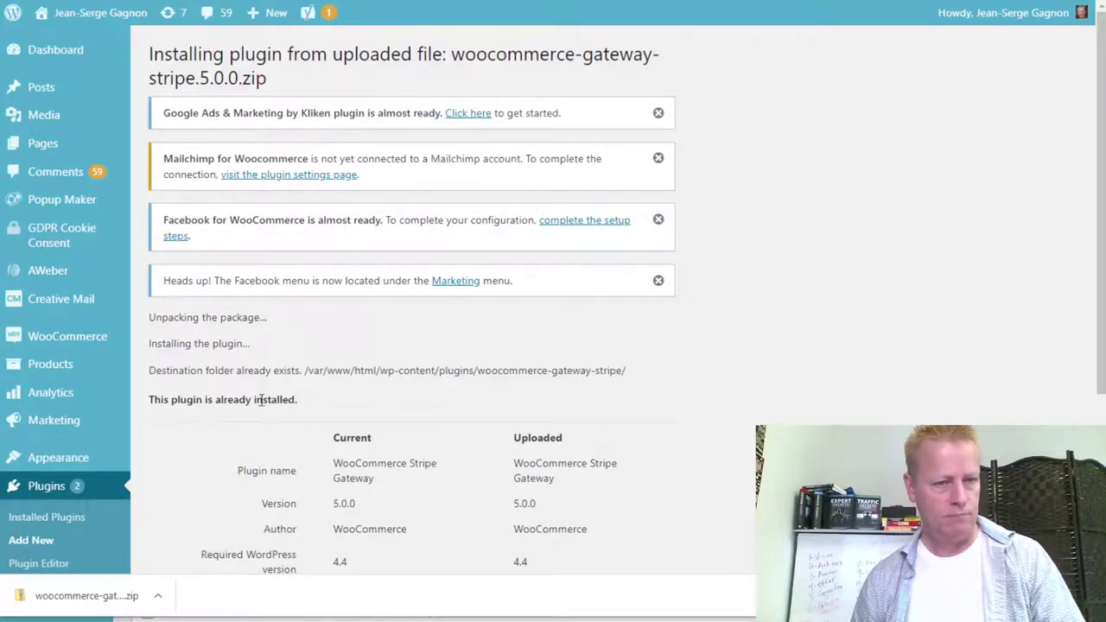
scroll(644, 414, "down", 3)
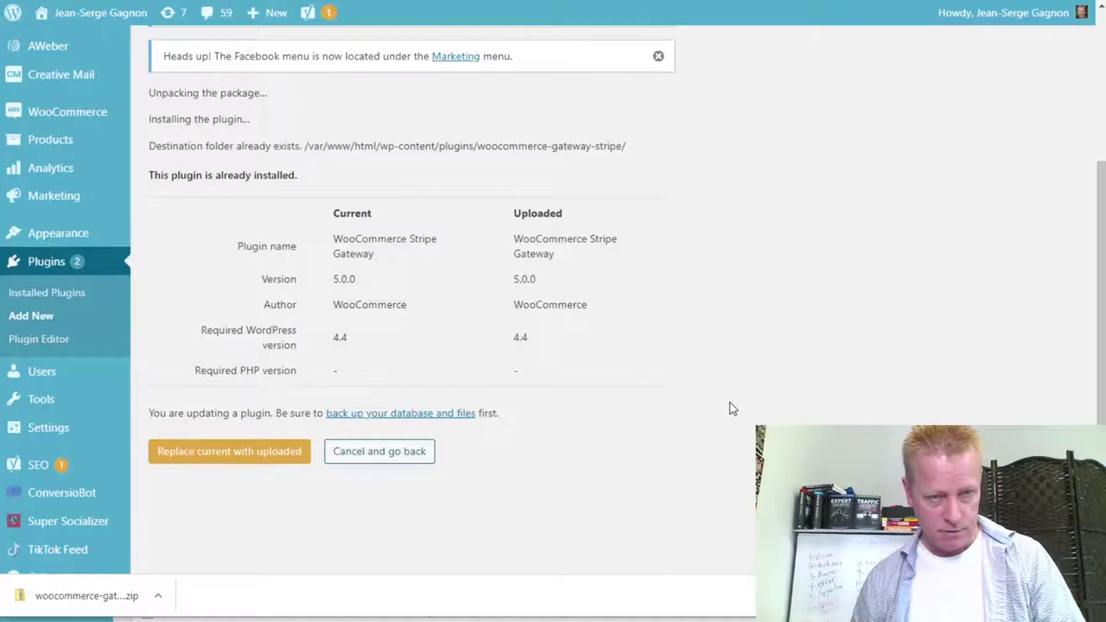
left_click(395, 452)
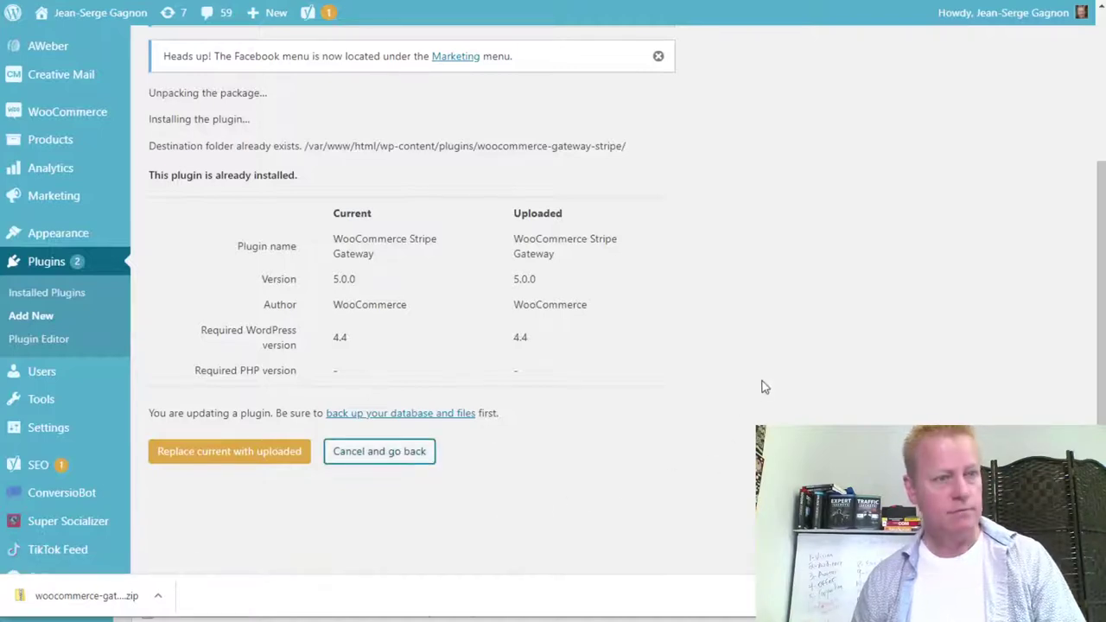
left_click(407, 454)
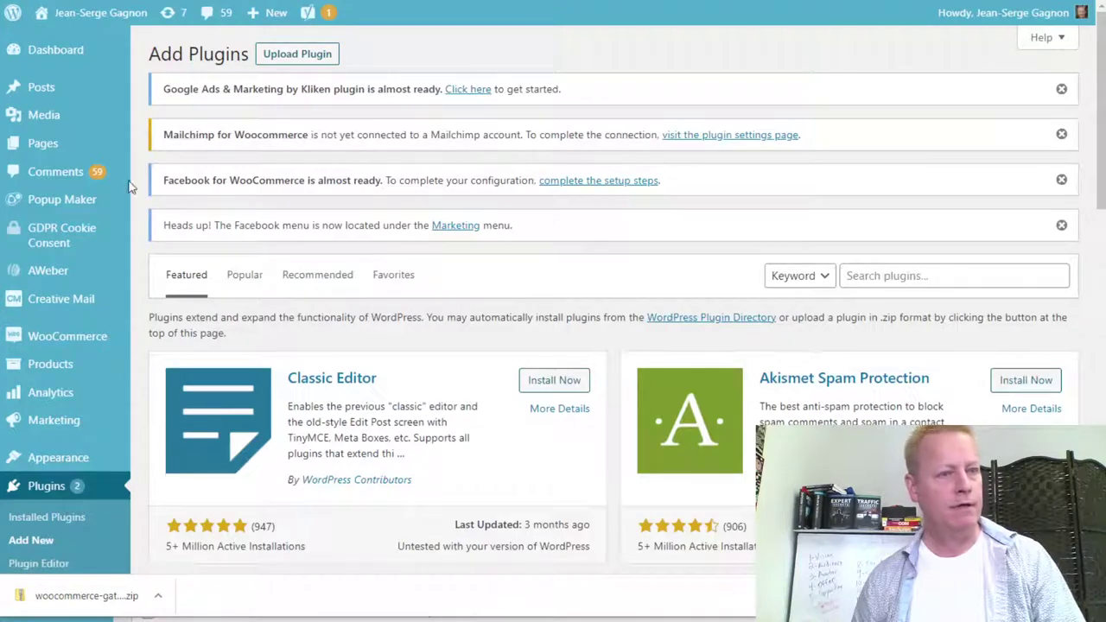
Open Installed Plugins and scroll to the active WooCommerce Stripe Gateway 5.0.0.
left_click(52, 518)
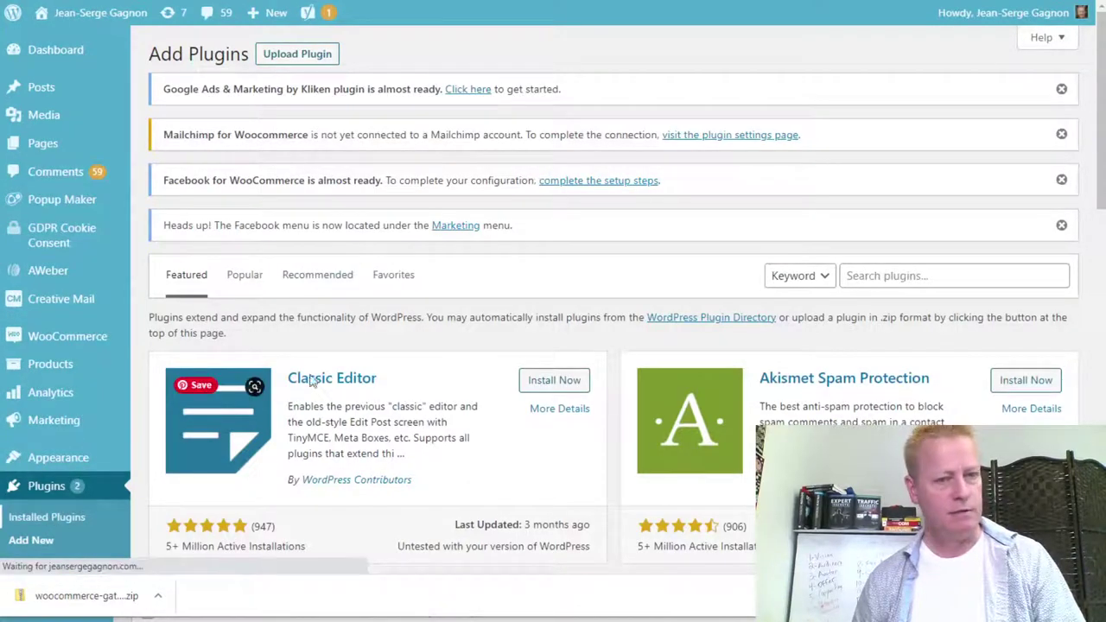
scroll(504, 377, "down", 2)
scroll(504, 377, "down", 3)
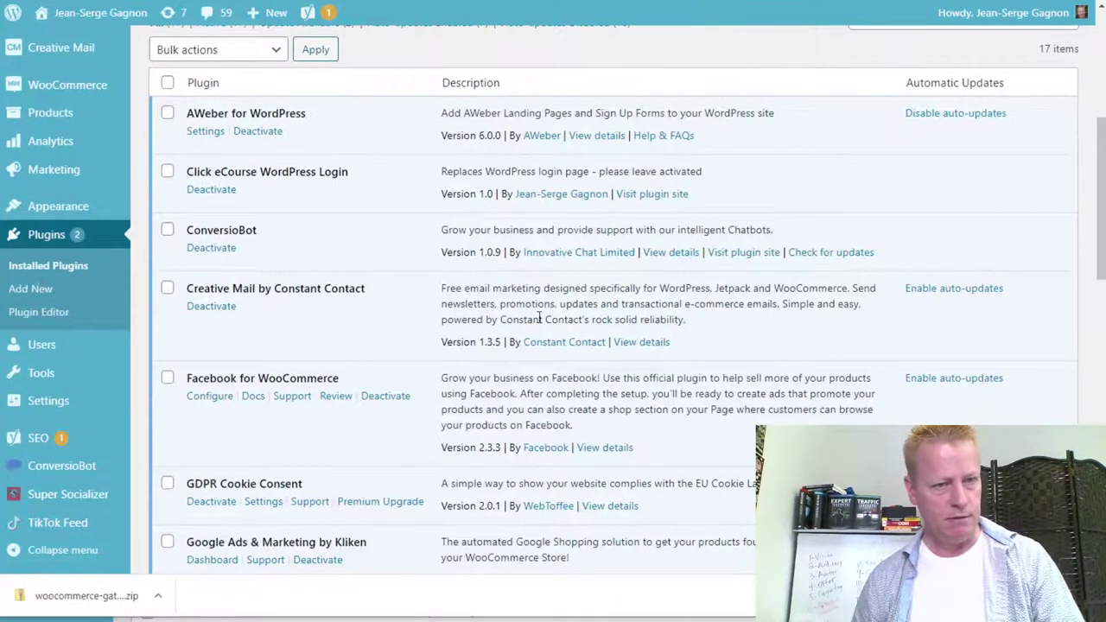
scroll(530, 315, "down", 8)
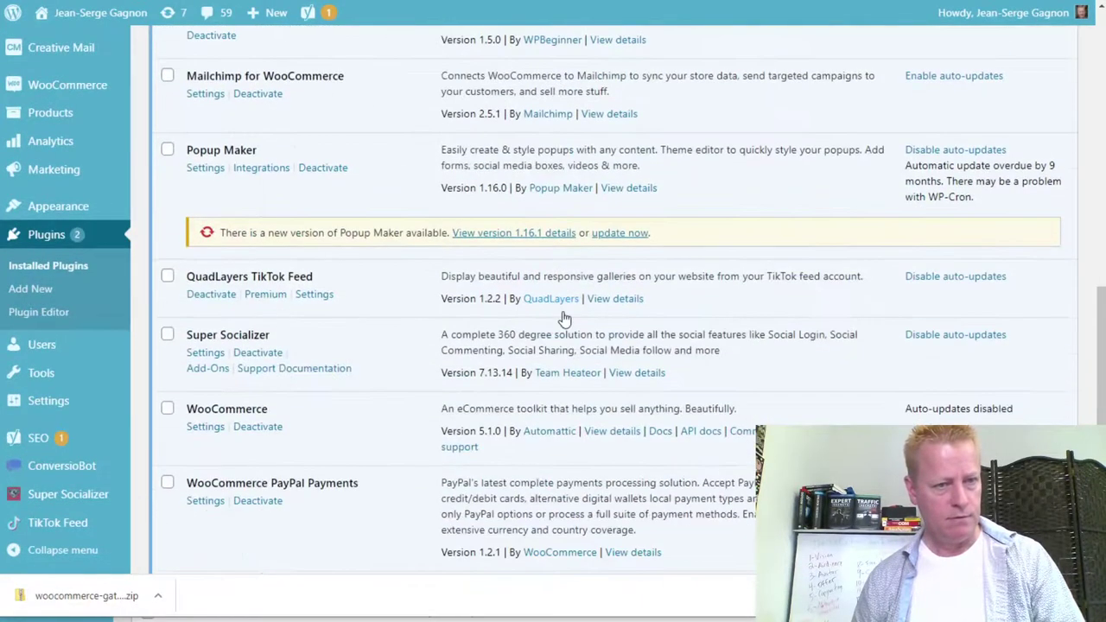
scroll(563, 320, "down", 3)
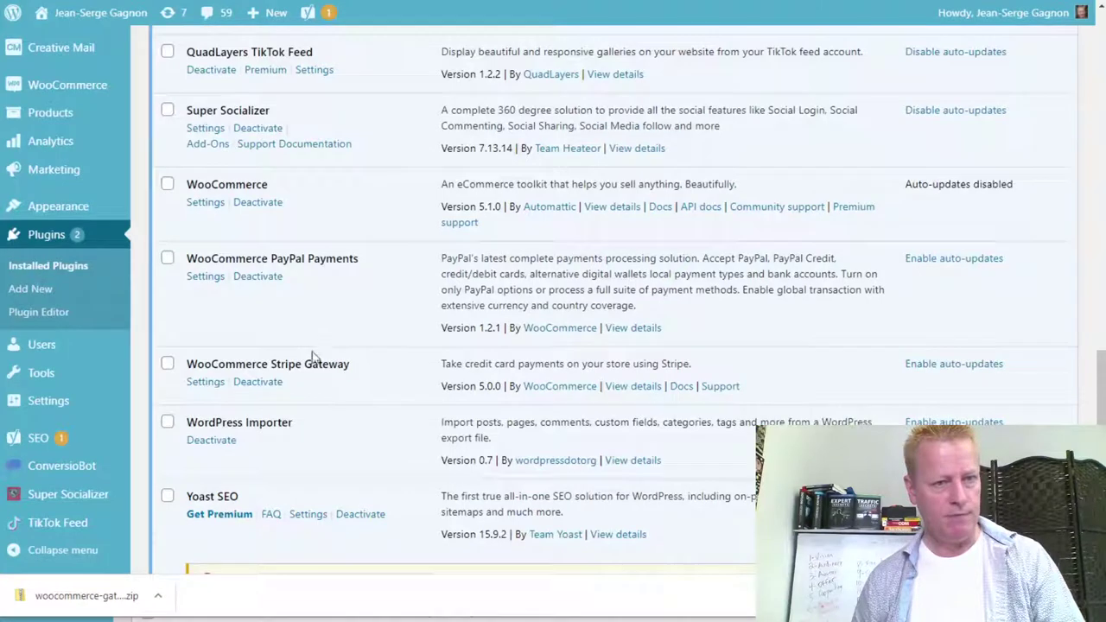
Open the Stripe Gateway settings and review the live keys and required webhook endpoint URL.
left_click(205, 382)
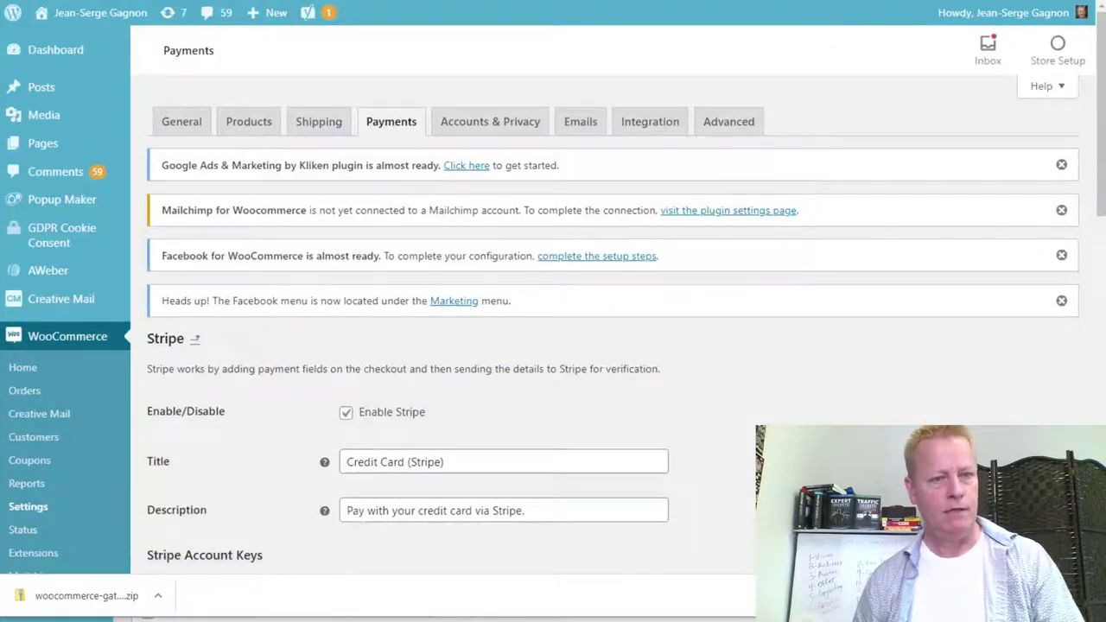
scroll(553, 345, "down", 3)
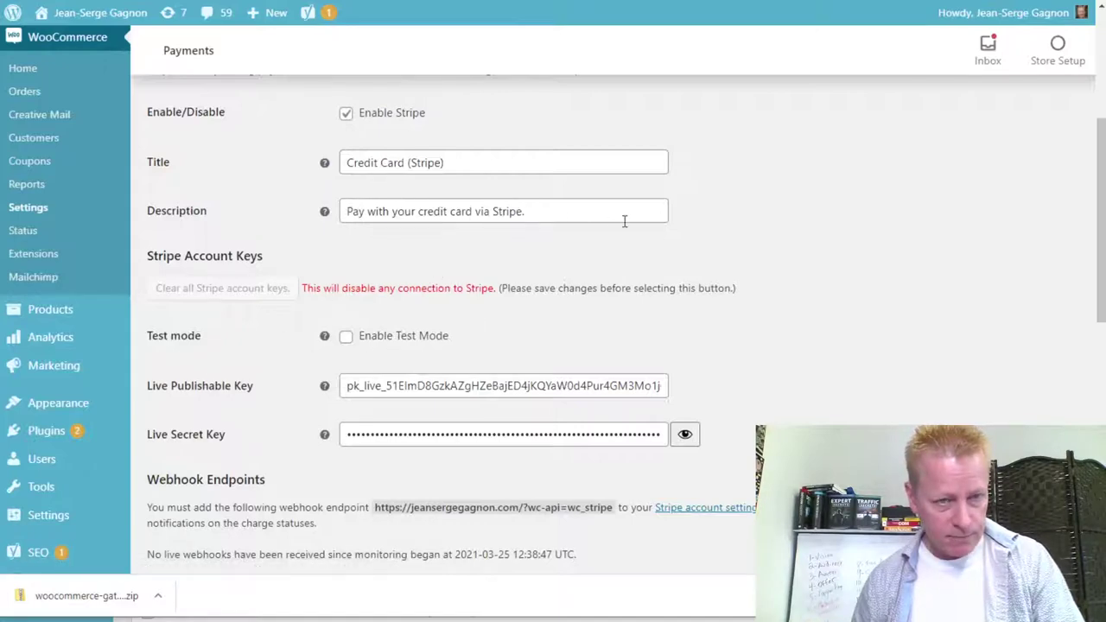
scroll(876, 386, "down", 1)
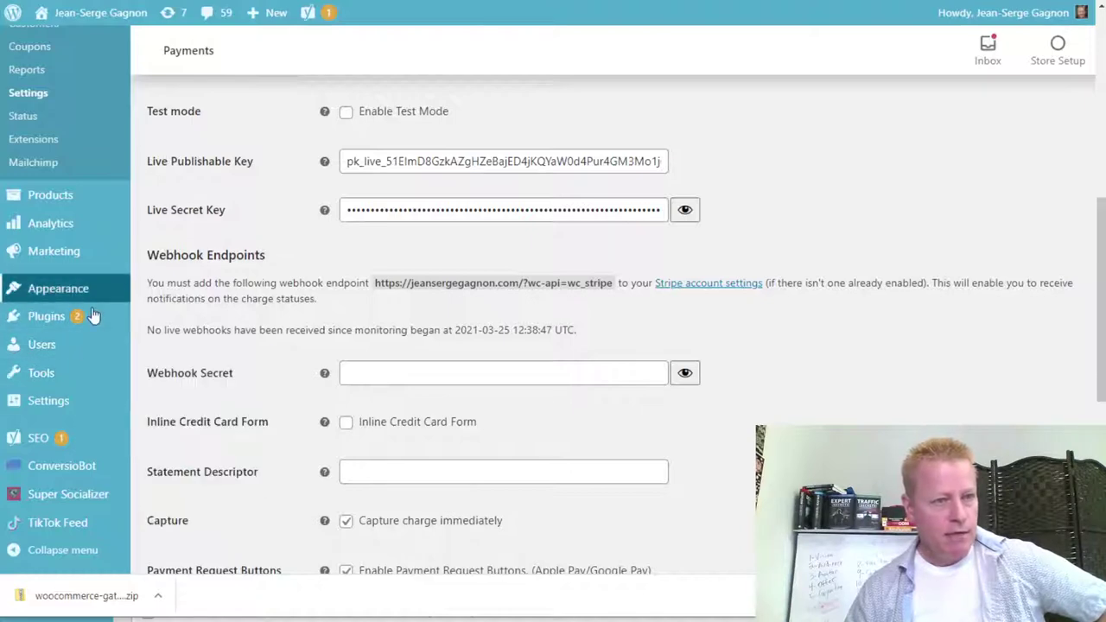
scroll(103, 405, "up", 3)
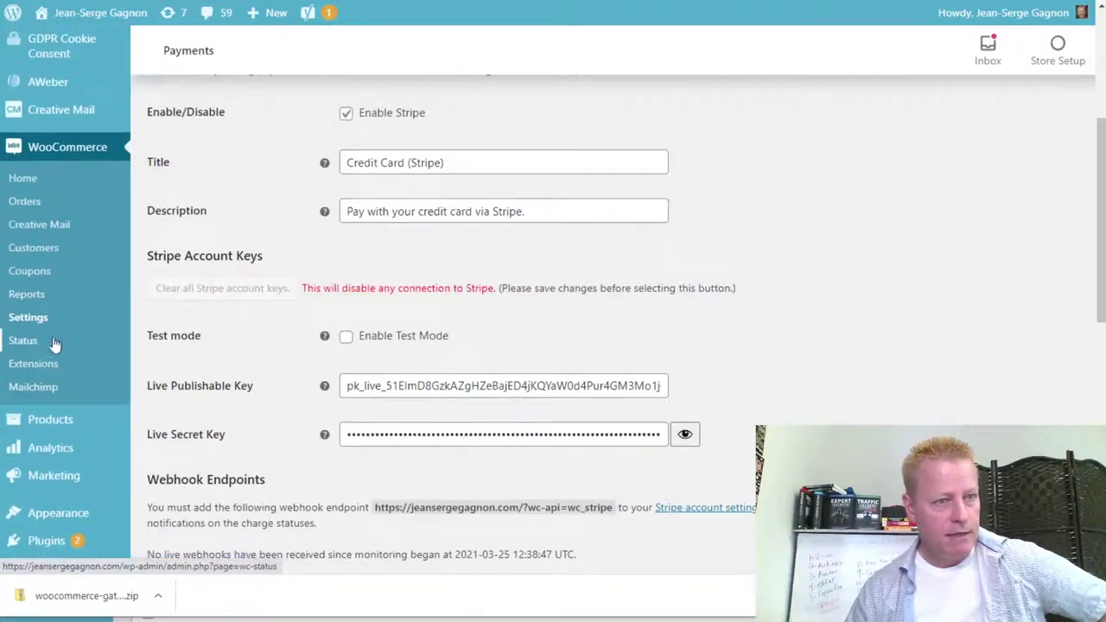
scroll(195, 353, "up", 3)
scroll(195, 353, "up", 2)
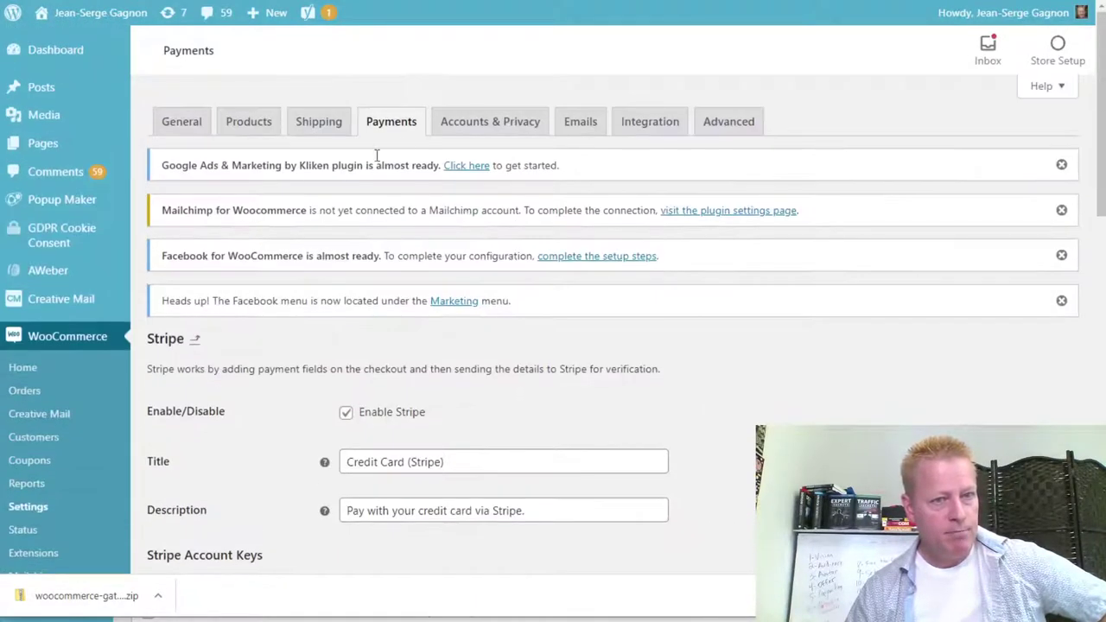
scroll(711, 380, "down", 3)
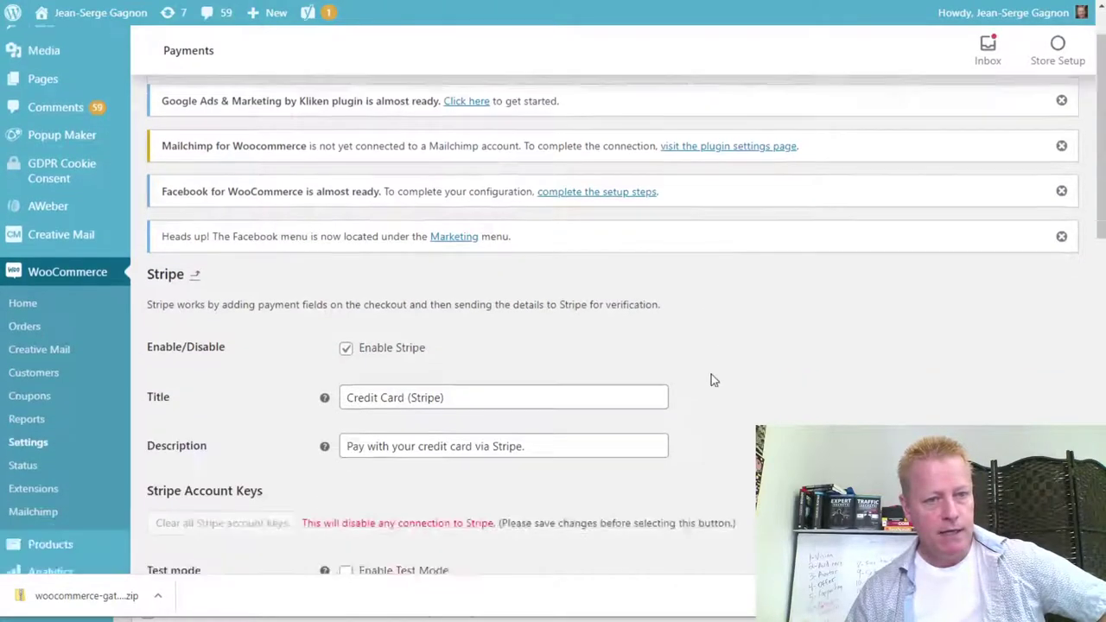
scroll(711, 389, "down", 3)
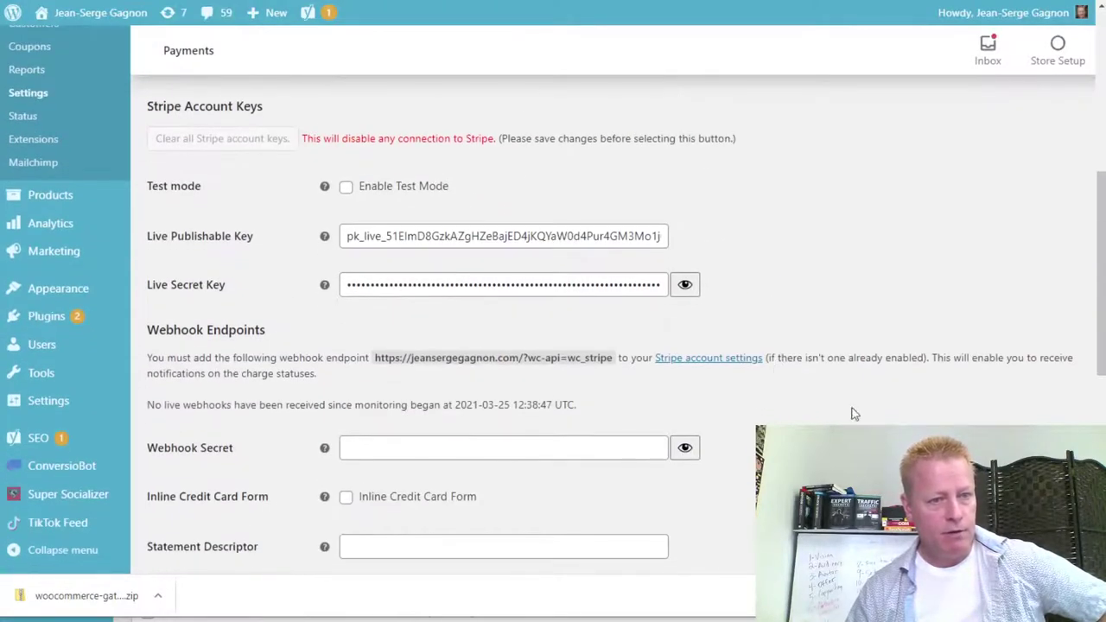
scroll(657, 285, "down", 2)
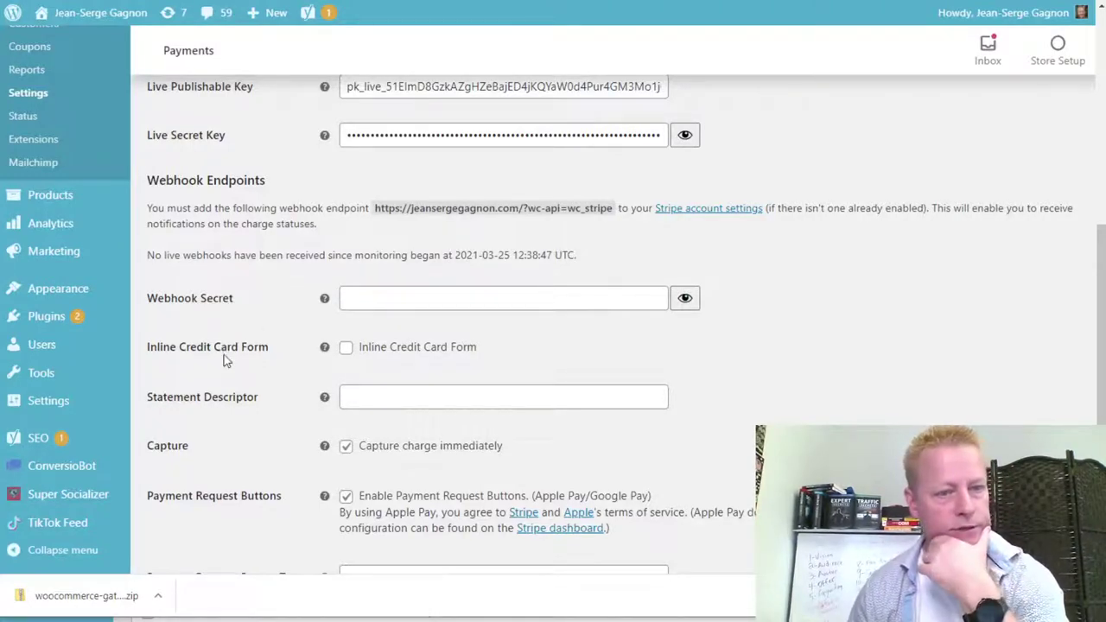
Look over WooCommerce's Stripe options and highlight the site's ?wc-api=wc_stripe webhook endpoint URL.
scroll(257, 440, "down", 2)
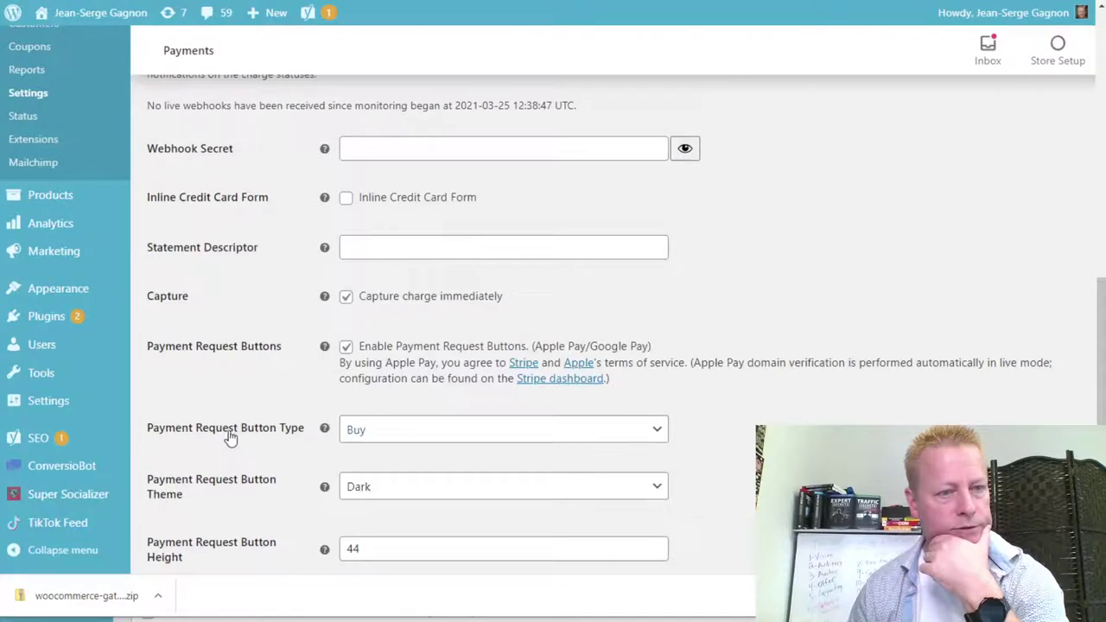
scroll(254, 439, "down", 2)
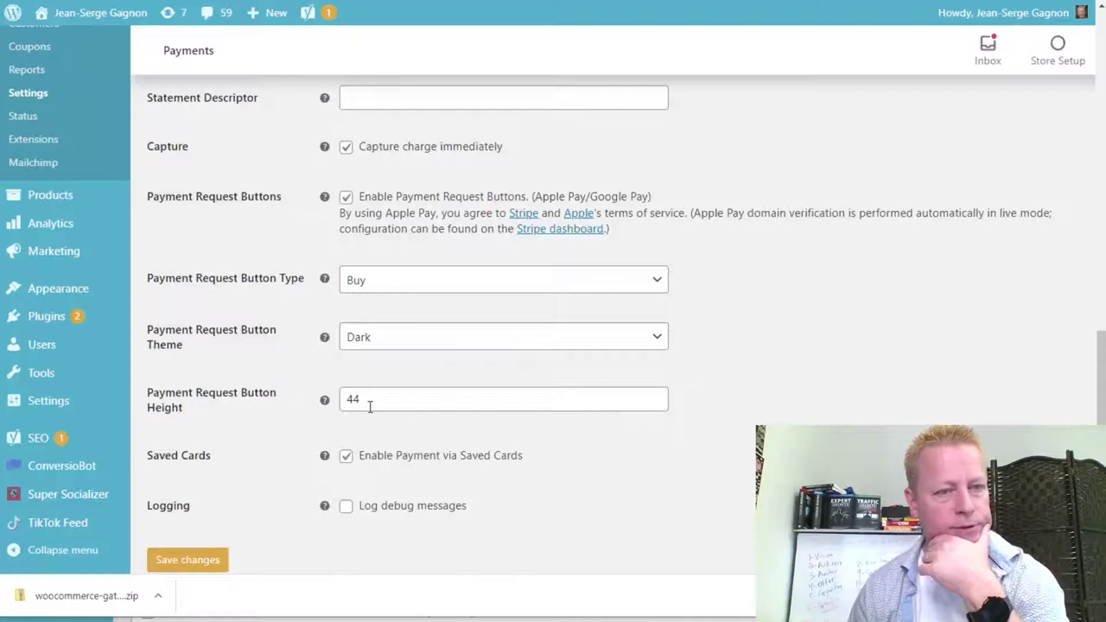
scroll(244, 300, "up", 2)
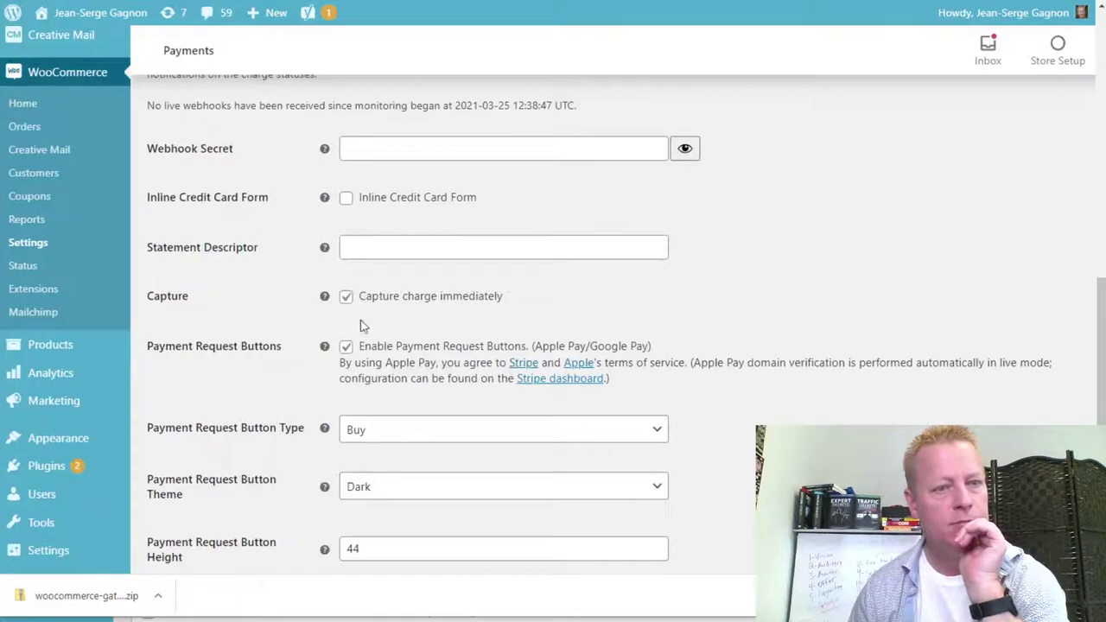
scroll(209, 325, "up", 1)
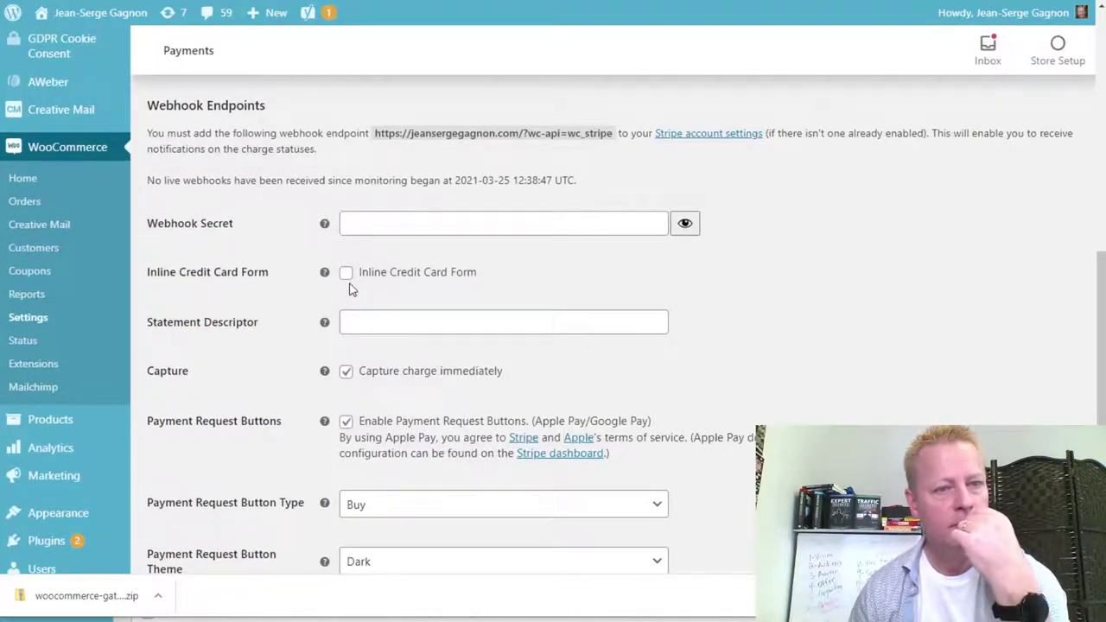
mouse_move(327, 274)
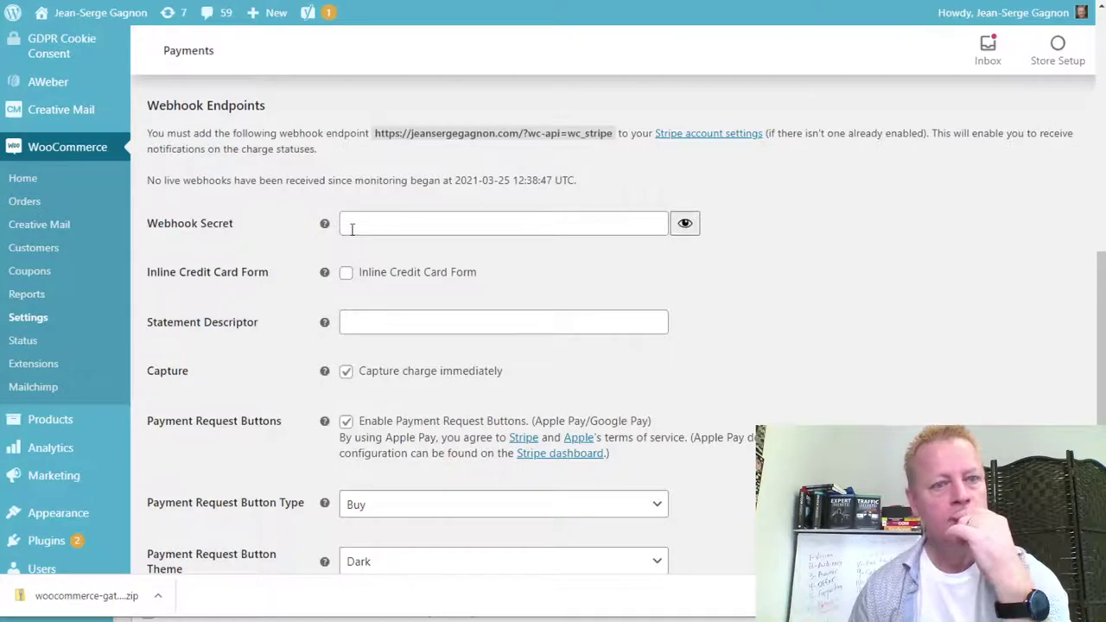
mouse_move(325, 224)
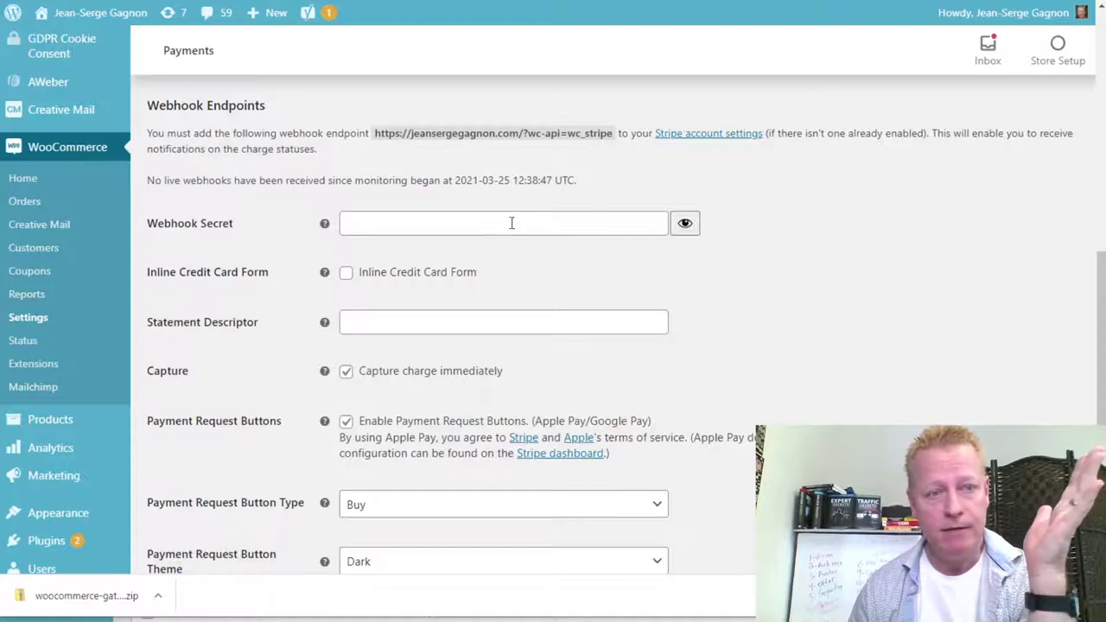
left_click_drag(523, 134, 624, 139)
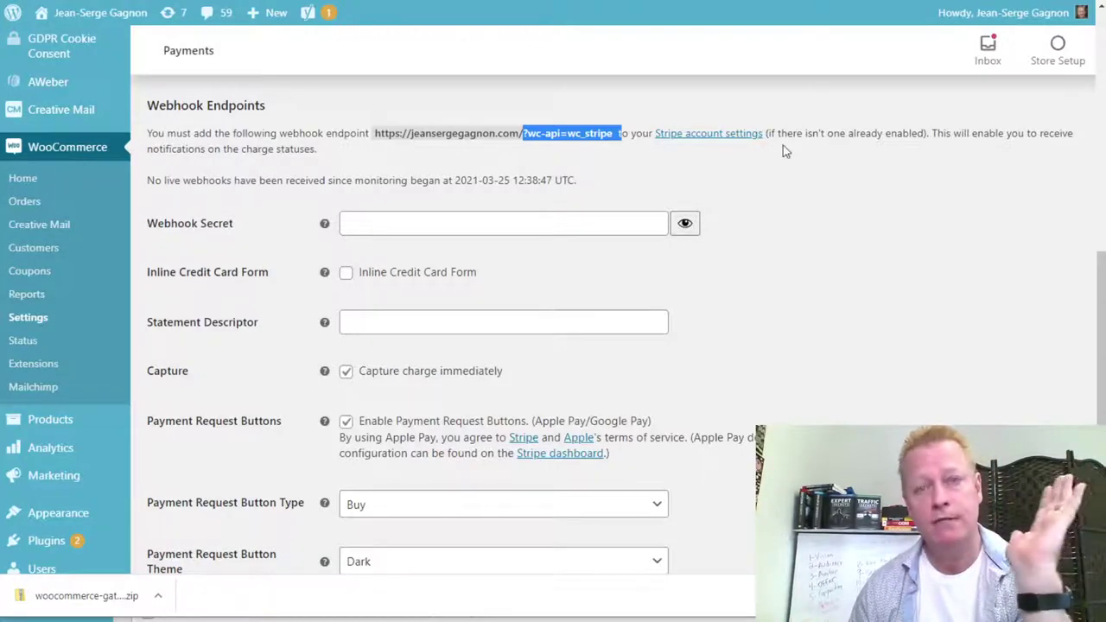
Load stripe.com in a new Chrome tab.
key("ctrl+t")
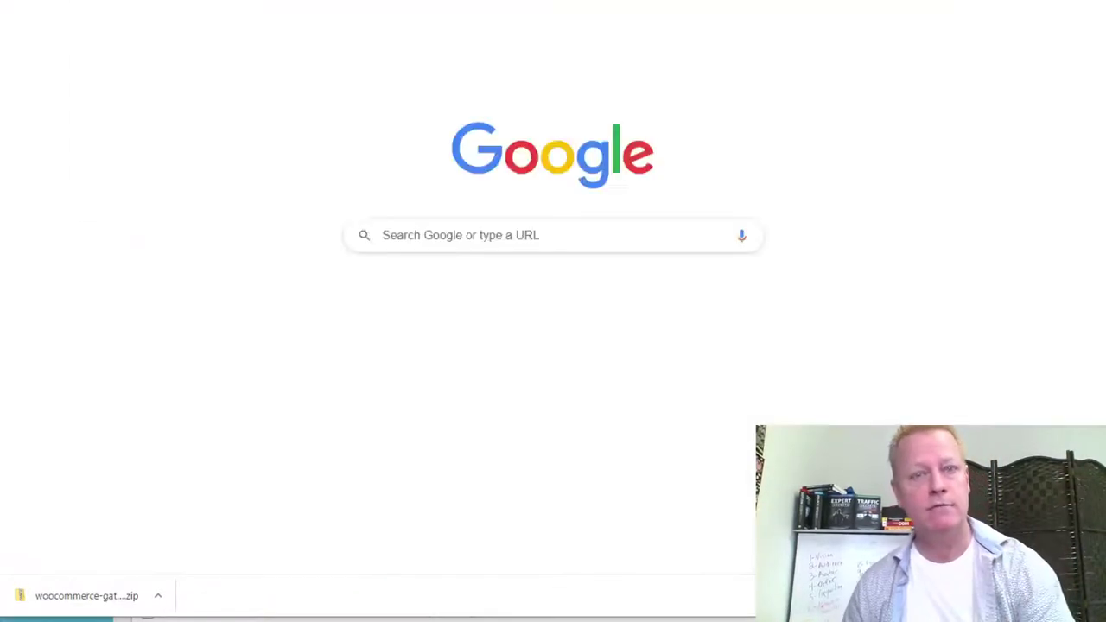
type("stripe.com")
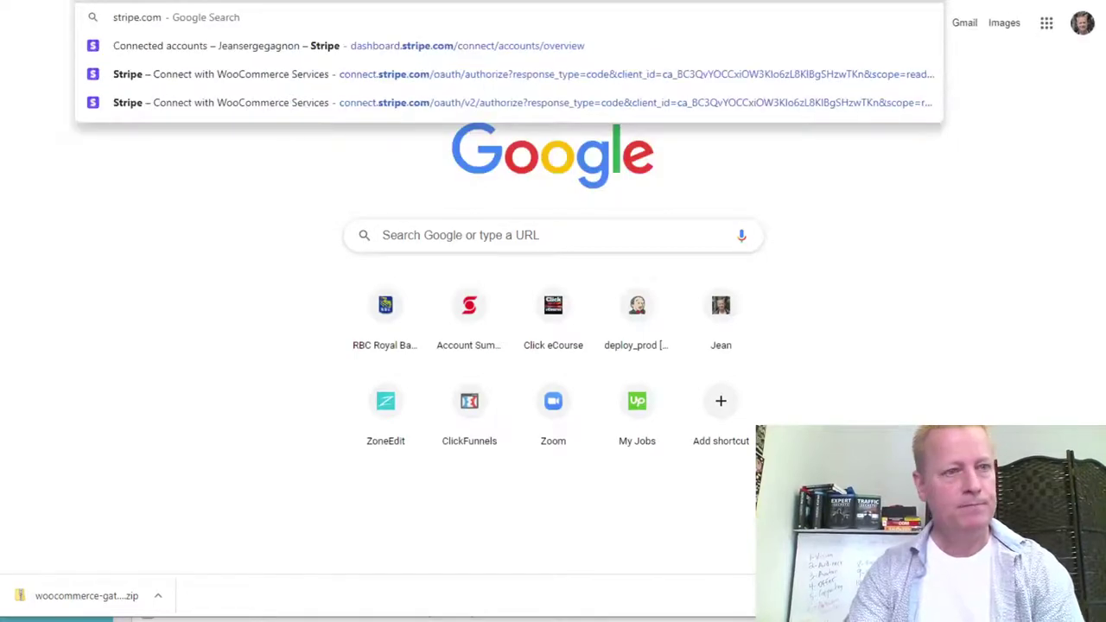
key("Return")
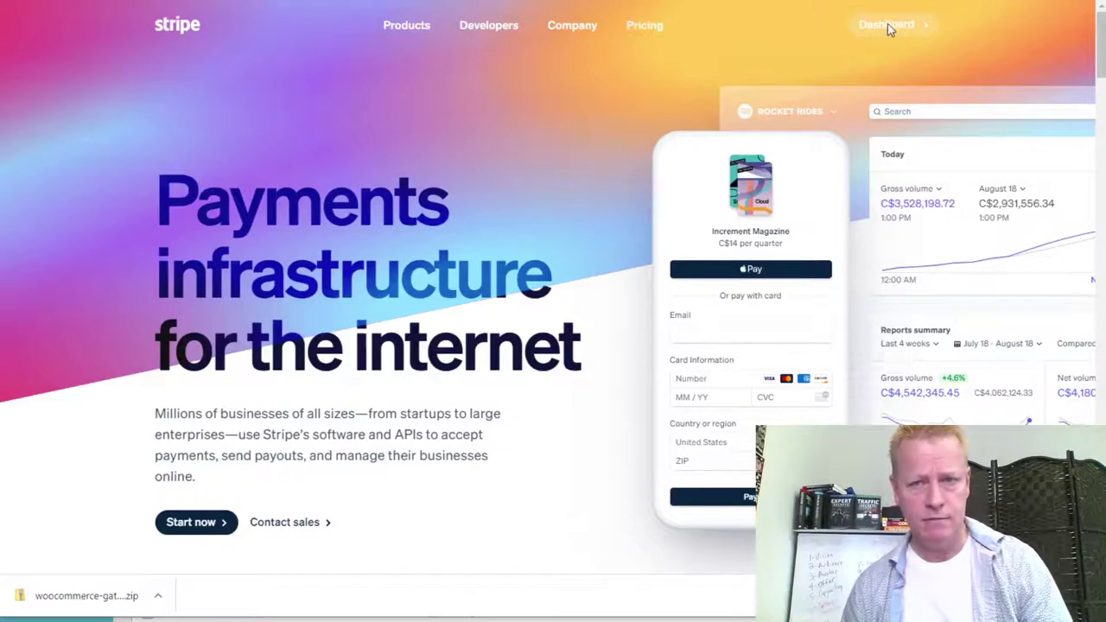
Enter the Stripe Dashboard and move from Products to the Developers overview page.
left_click(890, 33)
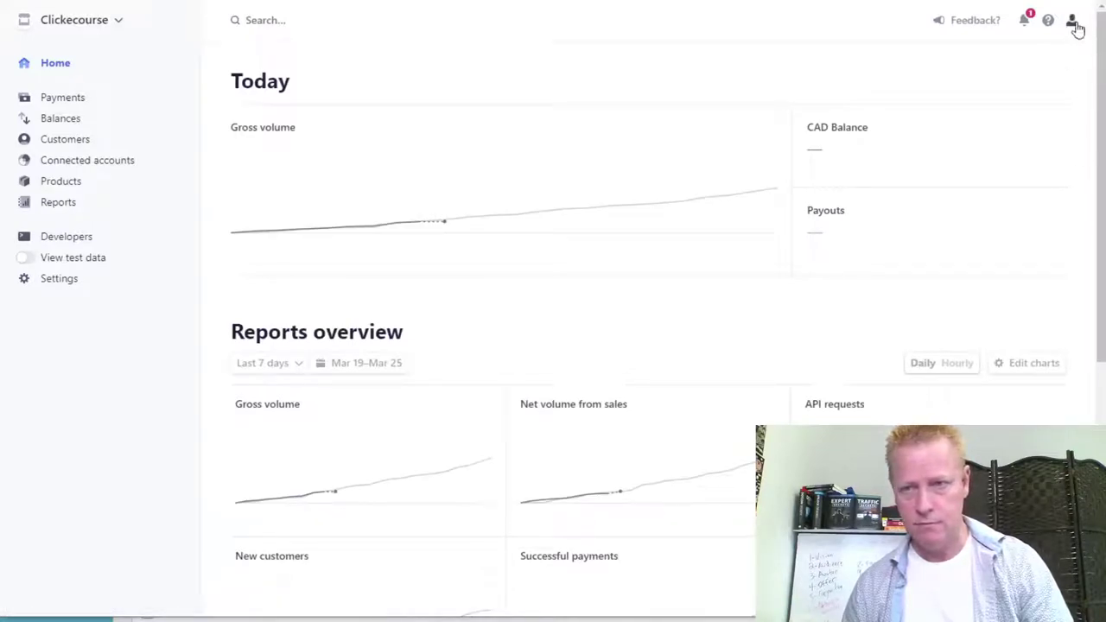
left_click(1074, 23)
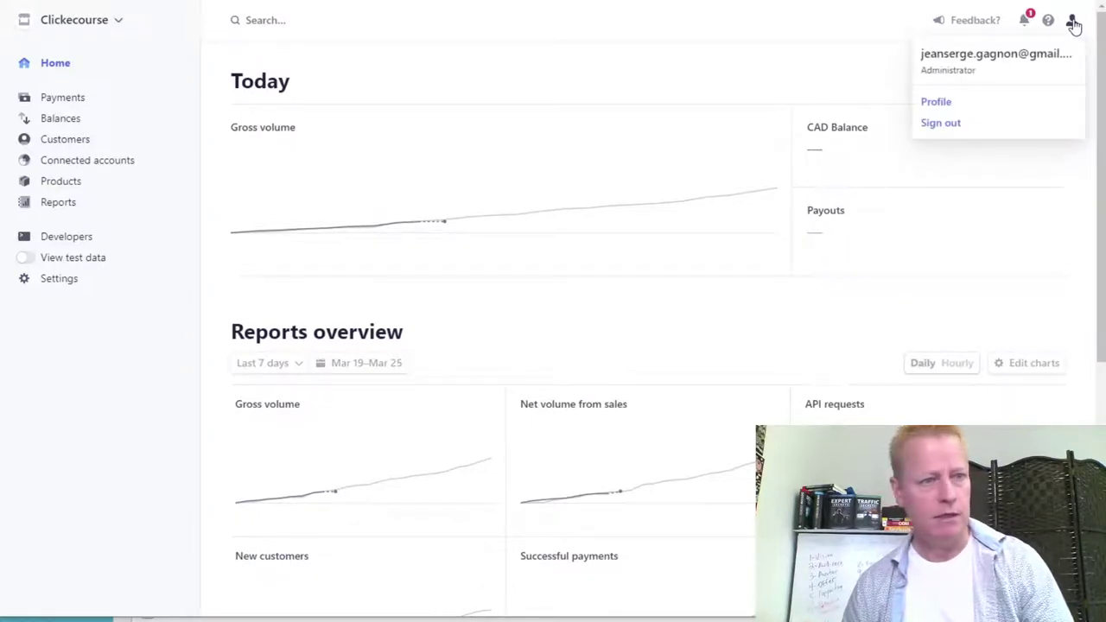
left_click(1074, 24)
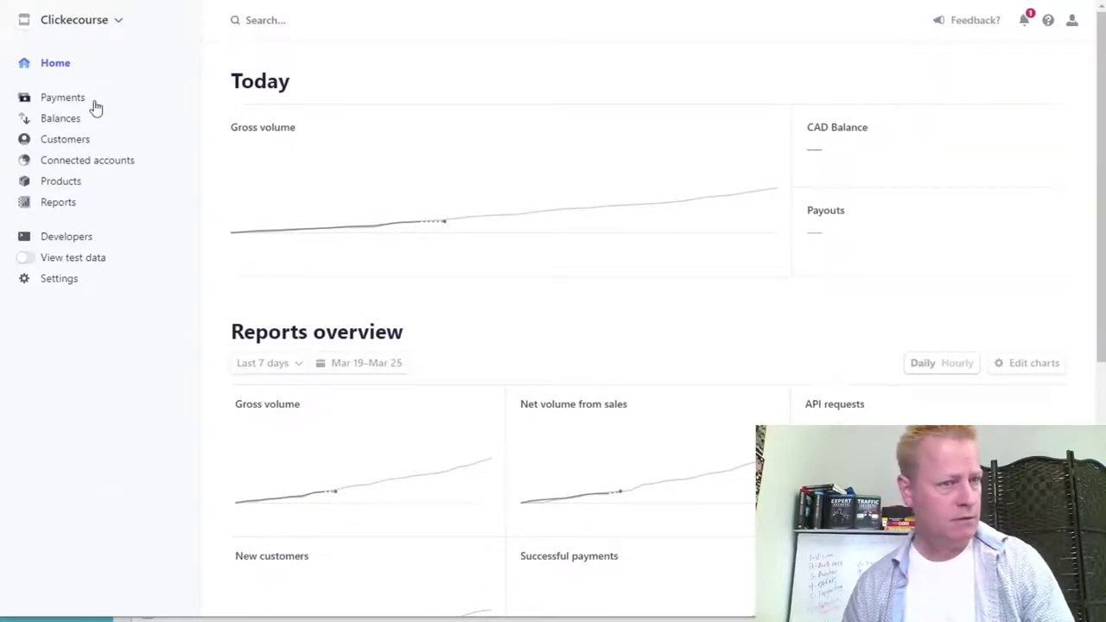
left_click(60, 185)
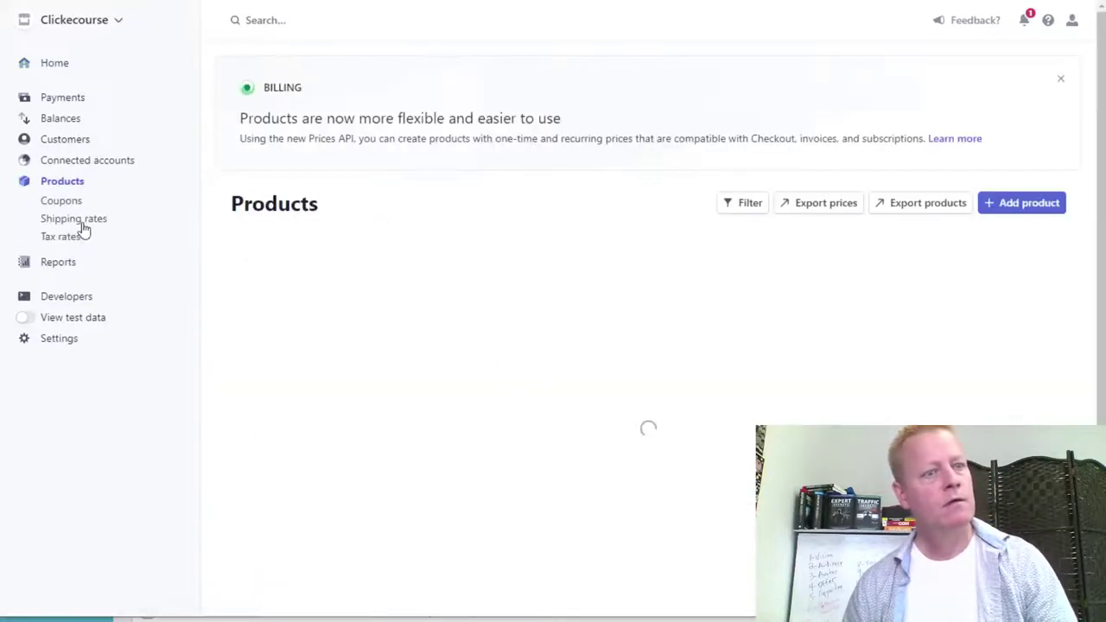
scroll(942, 307, "down", 1)
scroll(945, 309, "up", 1)
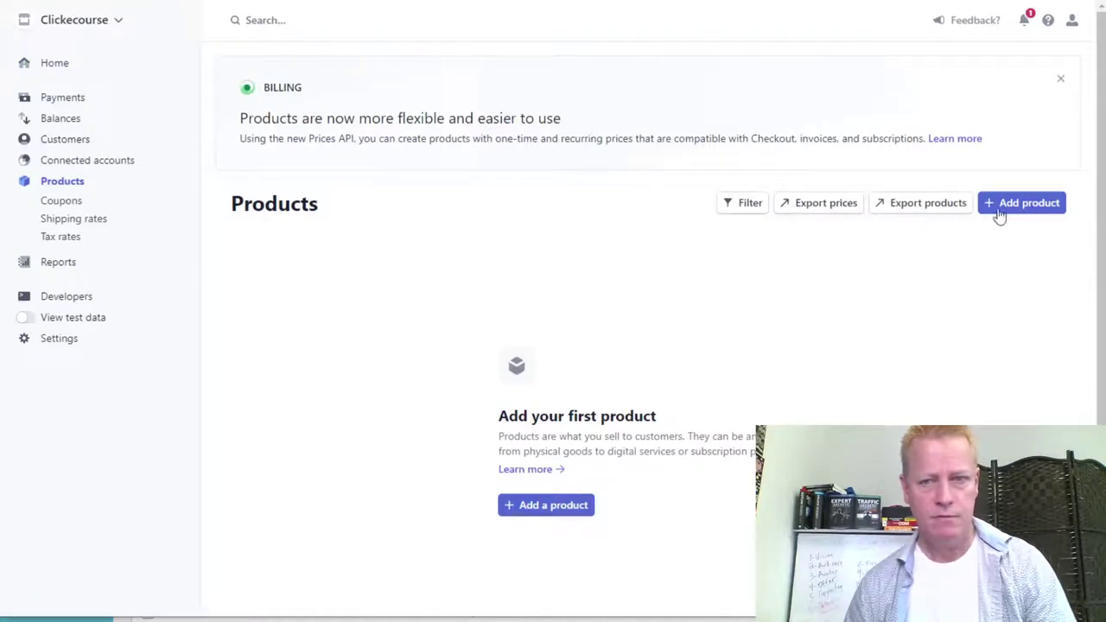
left_click(90, 298)
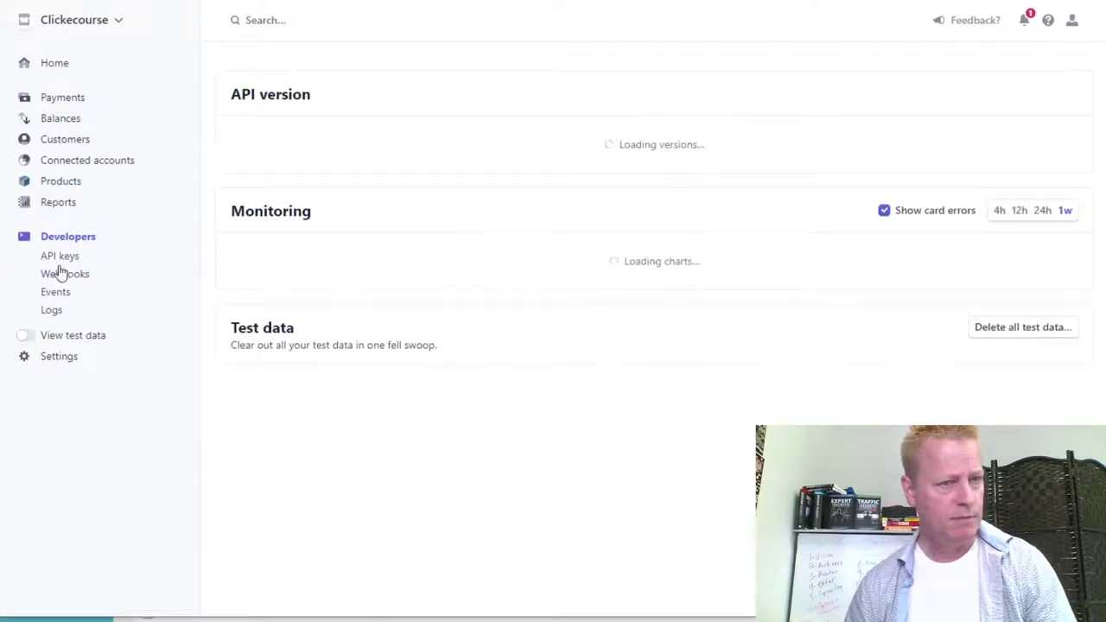
On the Webhooks page, begin a new endpoint while keeping the current API version.
left_click(168, 278)
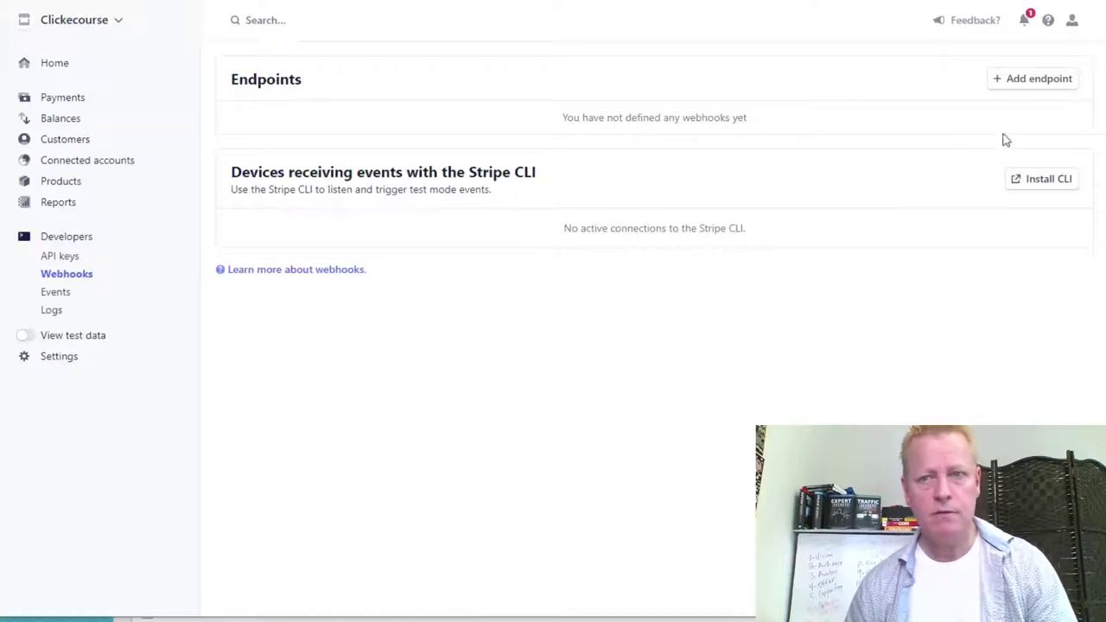
left_click(1032, 80)
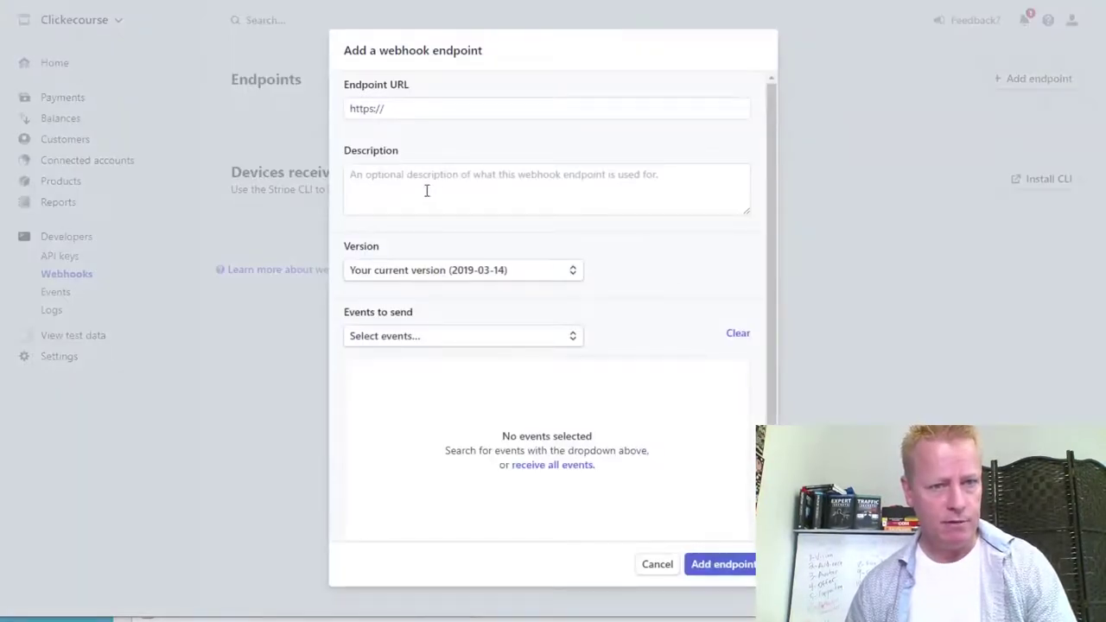
left_click(478, 275)
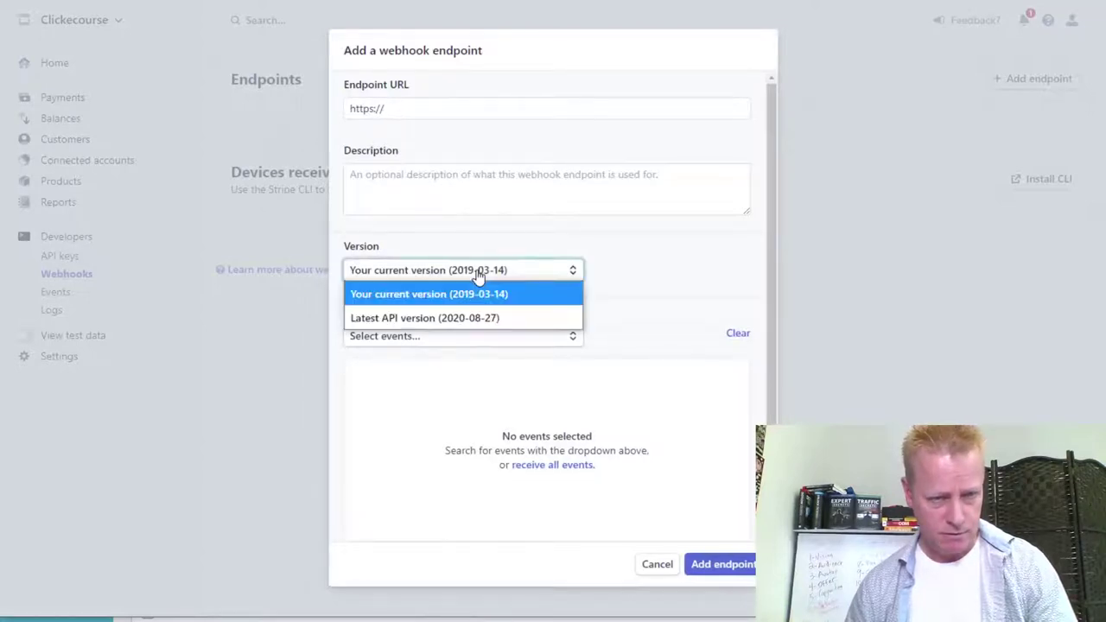
left_click(528, 294)
Browse the list of selectable webhook events, then cancel the new endpoint.
left_click(442, 339)
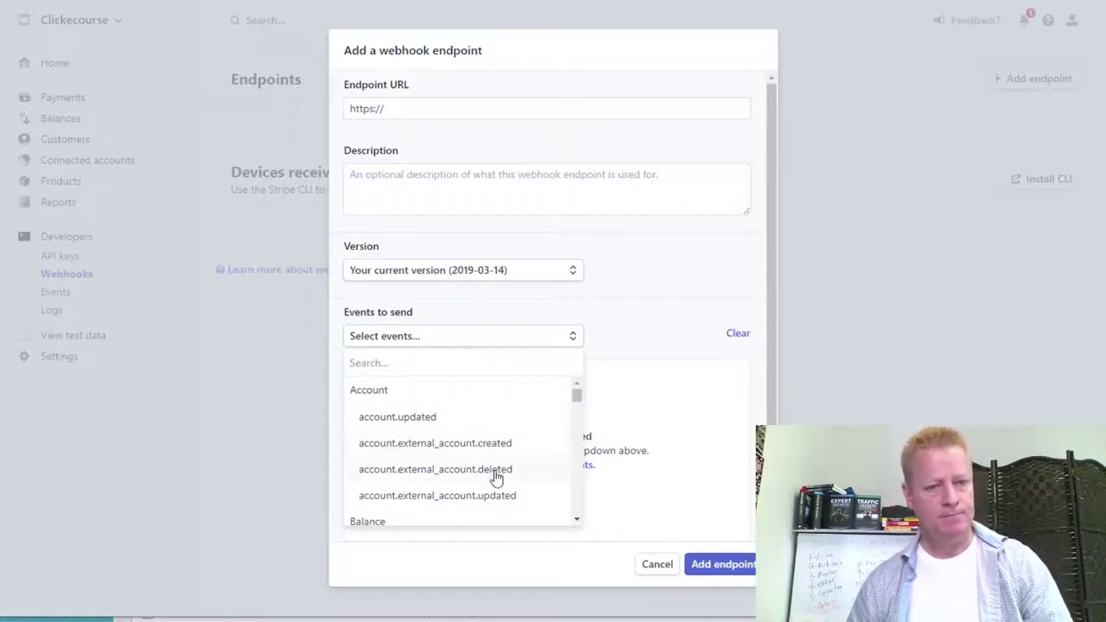
scroll(500, 475, "down", 1)
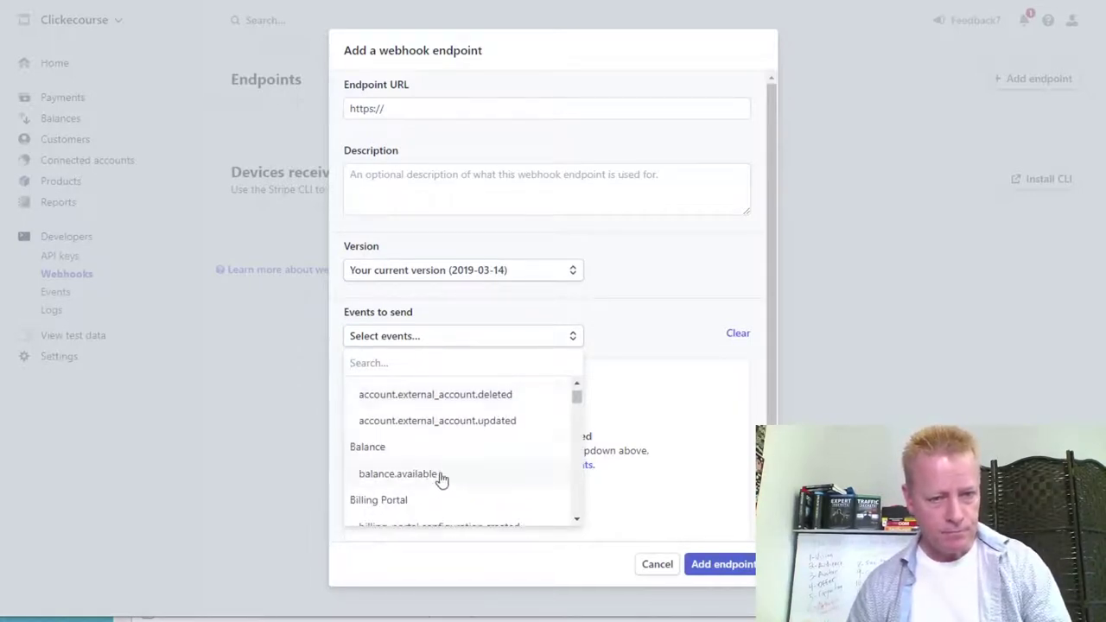
scroll(436, 480, "down", 1)
scroll(476, 453, "down", 2)
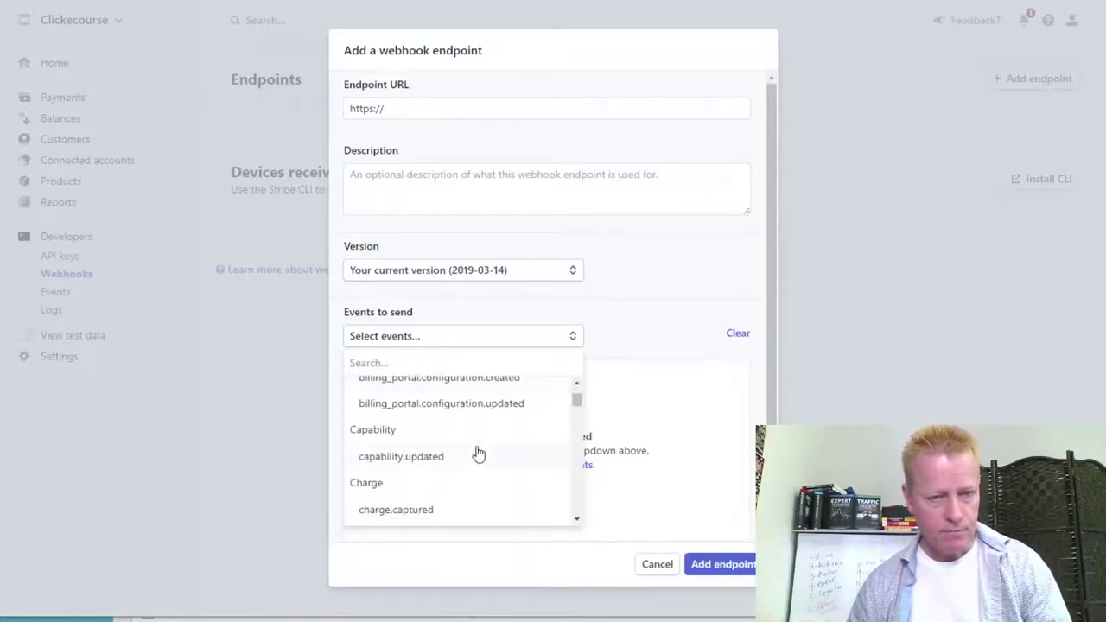
scroll(437, 459, "down", 2)
scroll(484, 450, "down", 2)
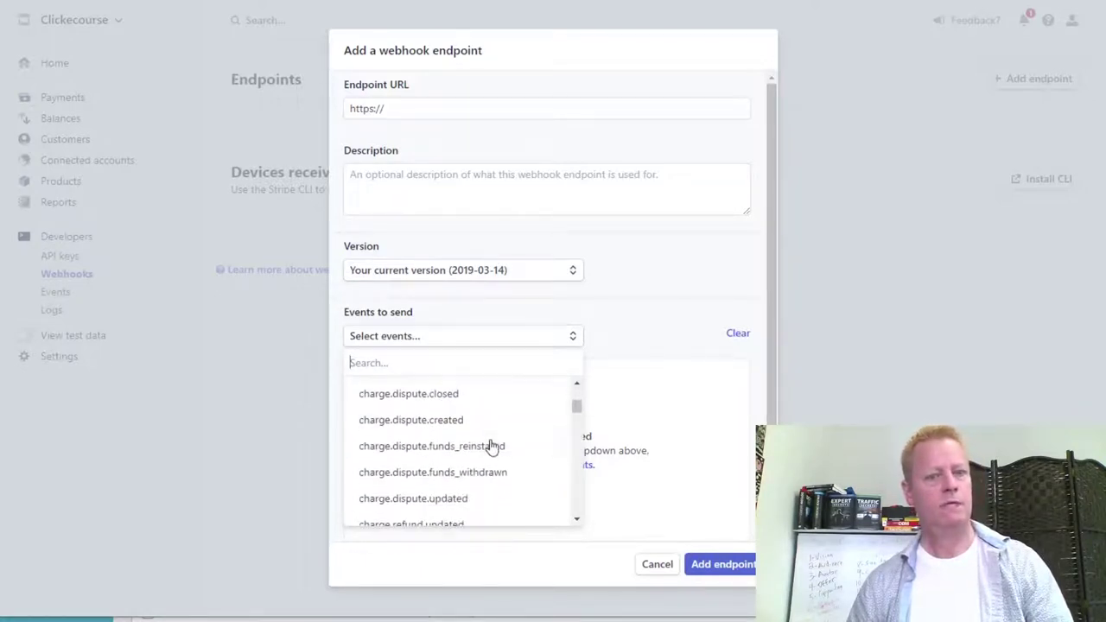
scroll(480, 467, "down", 3)
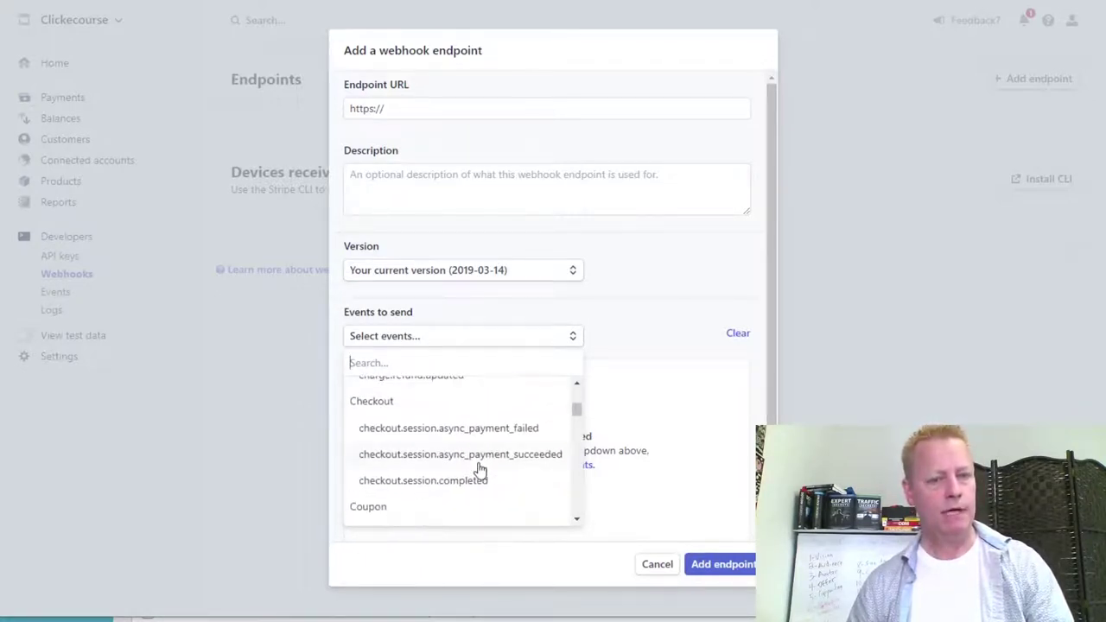
scroll(477, 469, "down", 1)
scroll(464, 479, "down", 2)
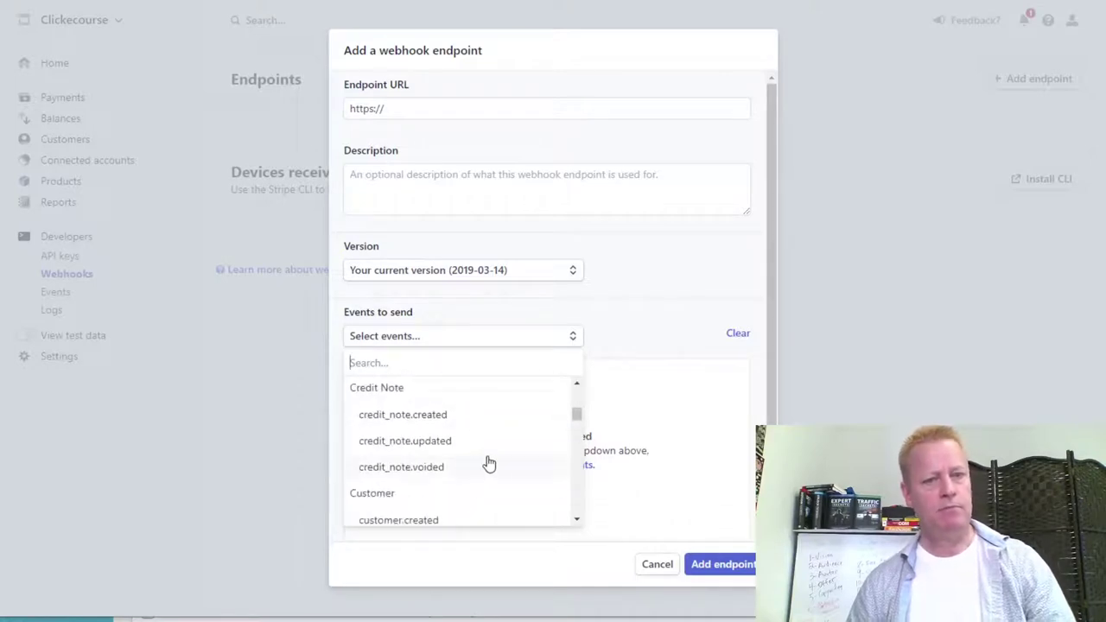
scroll(521, 466, "down", 5)
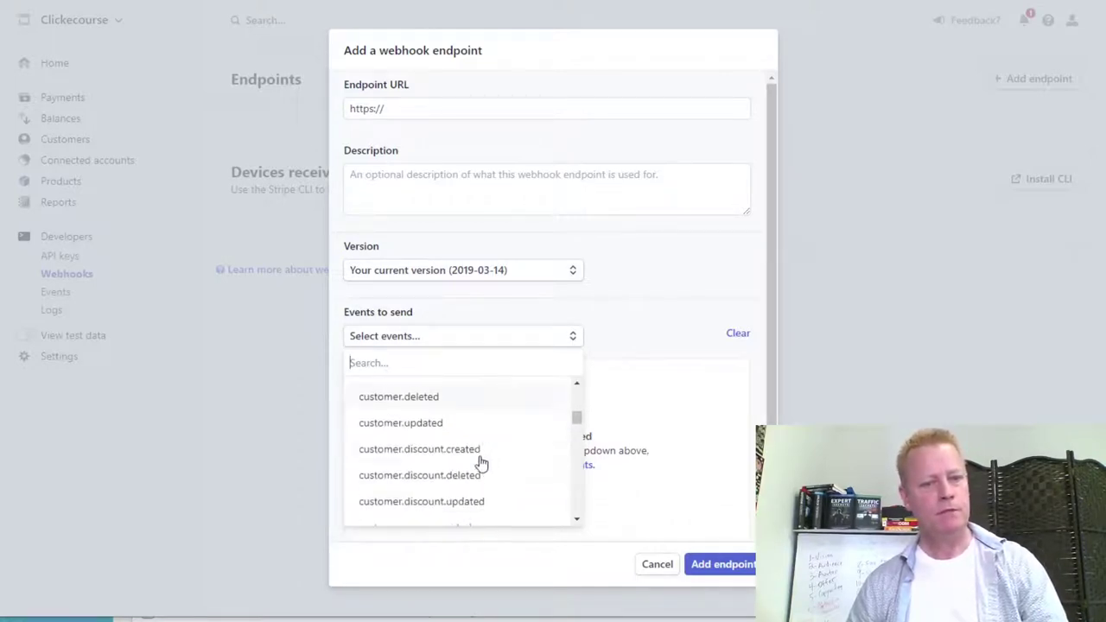
scroll(464, 471, "down", 6)
scroll(464, 471, "up", 4)
scroll(466, 501, "down", 2)
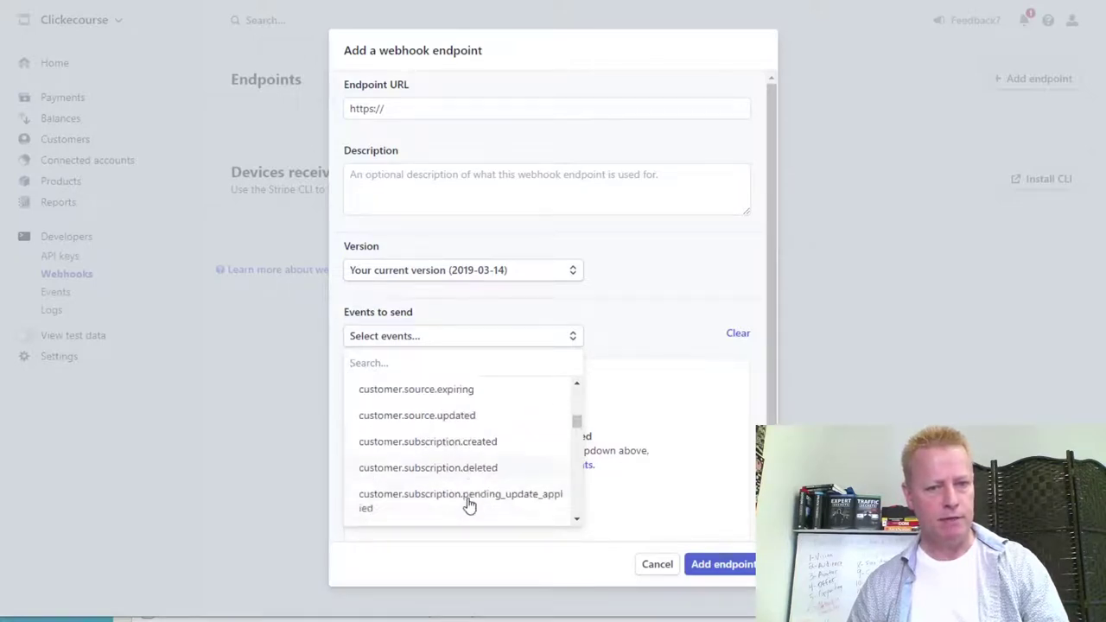
scroll(467, 501, "down", 1)
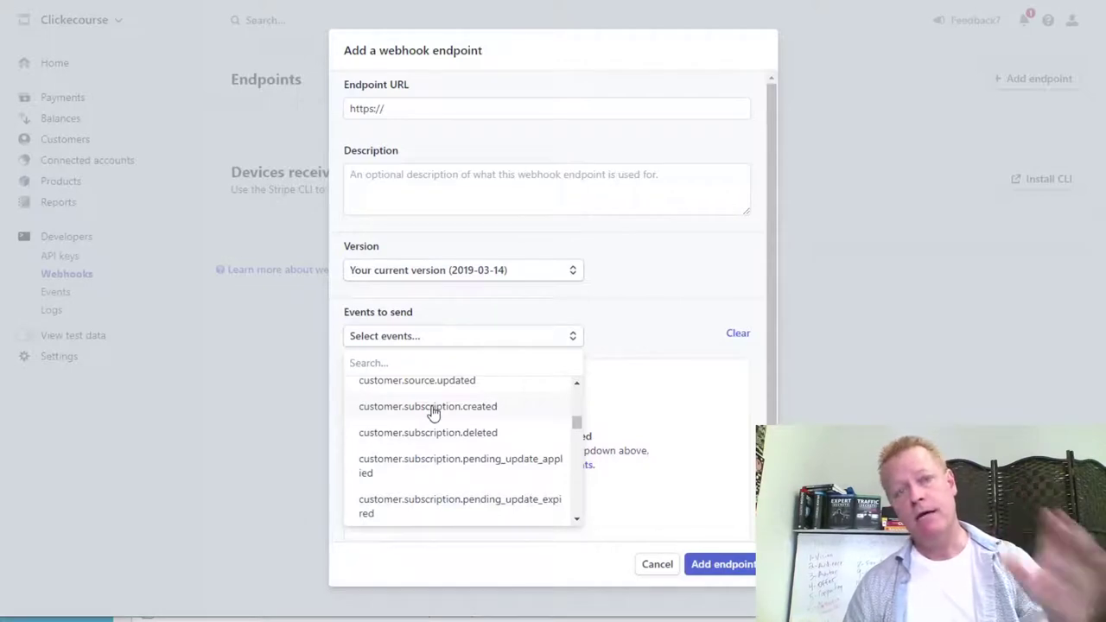
left_click(660, 564)
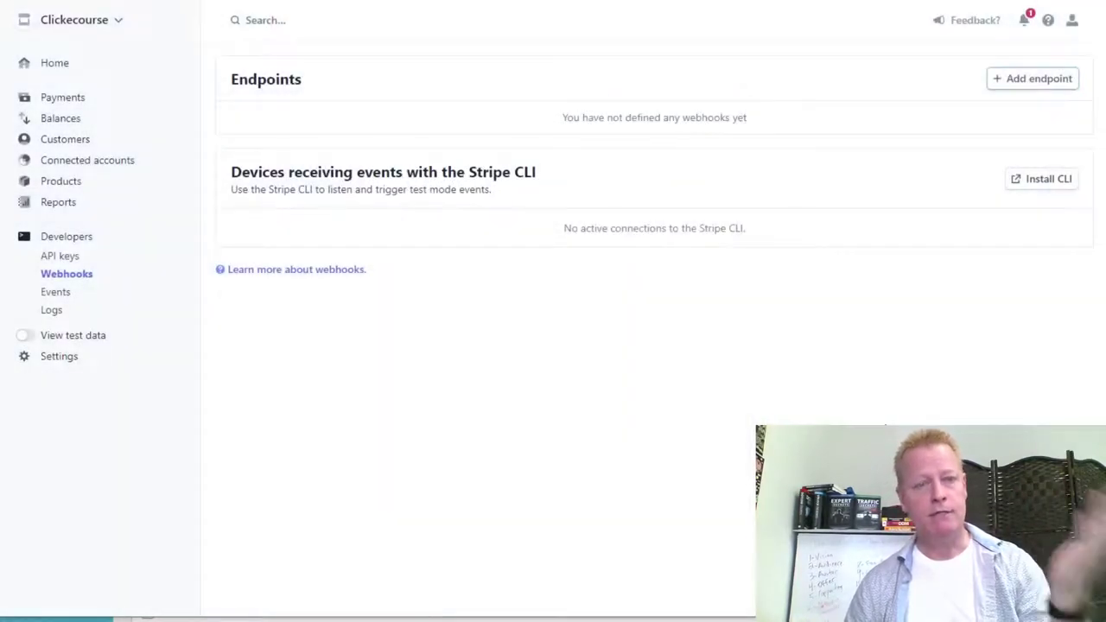
Start a new product named 'TikTok Masters Course' and begin uploading its image.
left_click(62, 183)
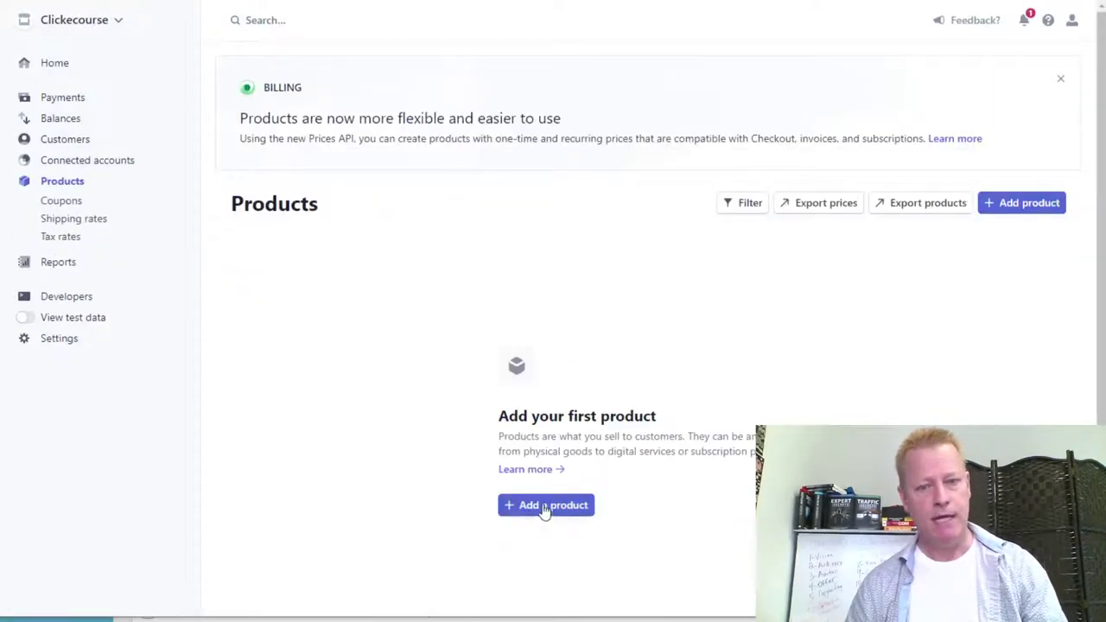
left_click(544, 506)
left_click(444, 141)
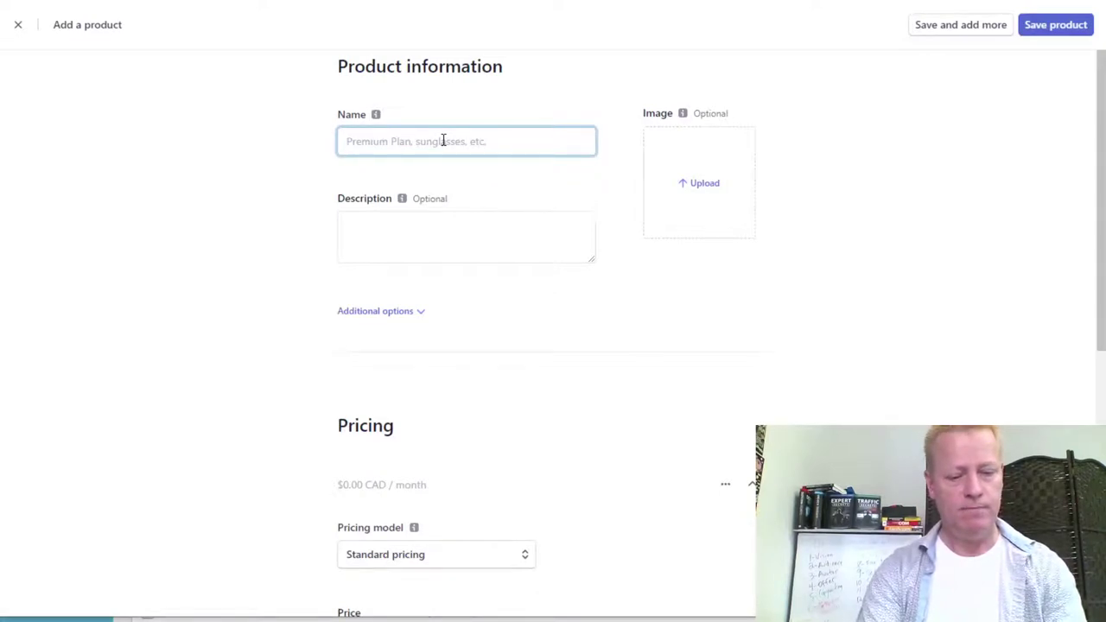
type("TikTok Masters Course")
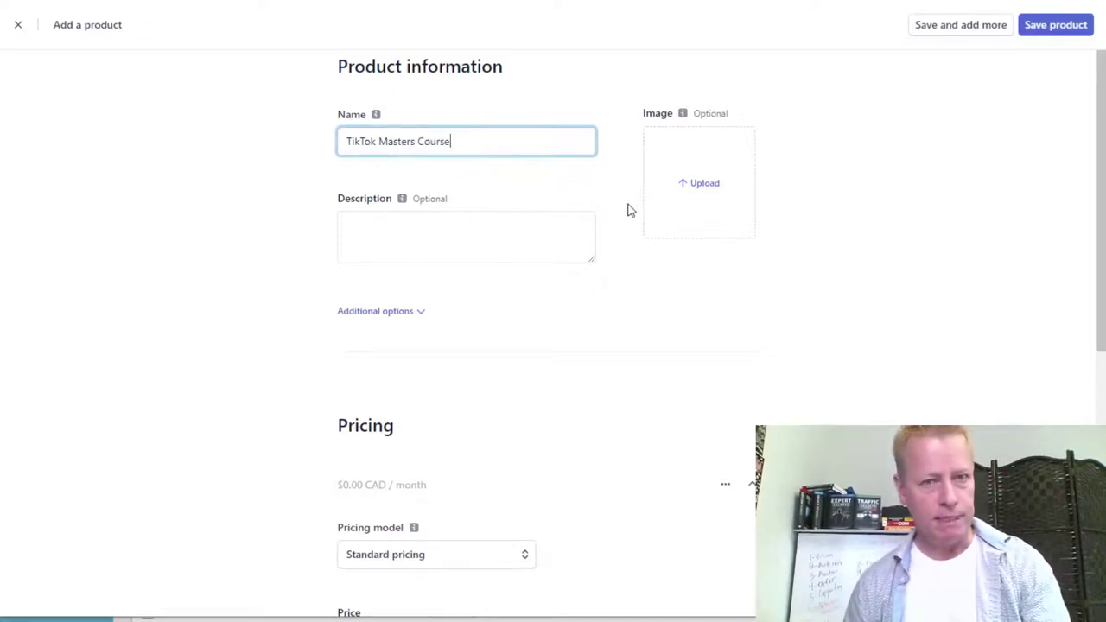
left_click(694, 194)
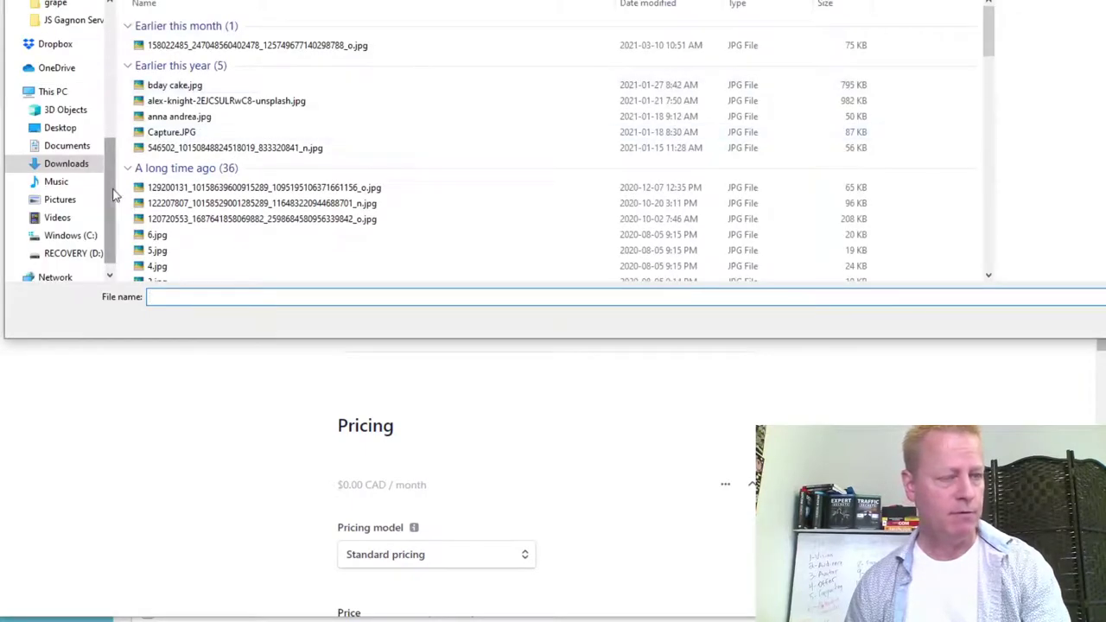
Upload 'TikTok Masters Course cover.jpg' from the TikTok Masters Course folder as the product image.
scroll(104, 185, "up", 5)
left_click(69, 143)
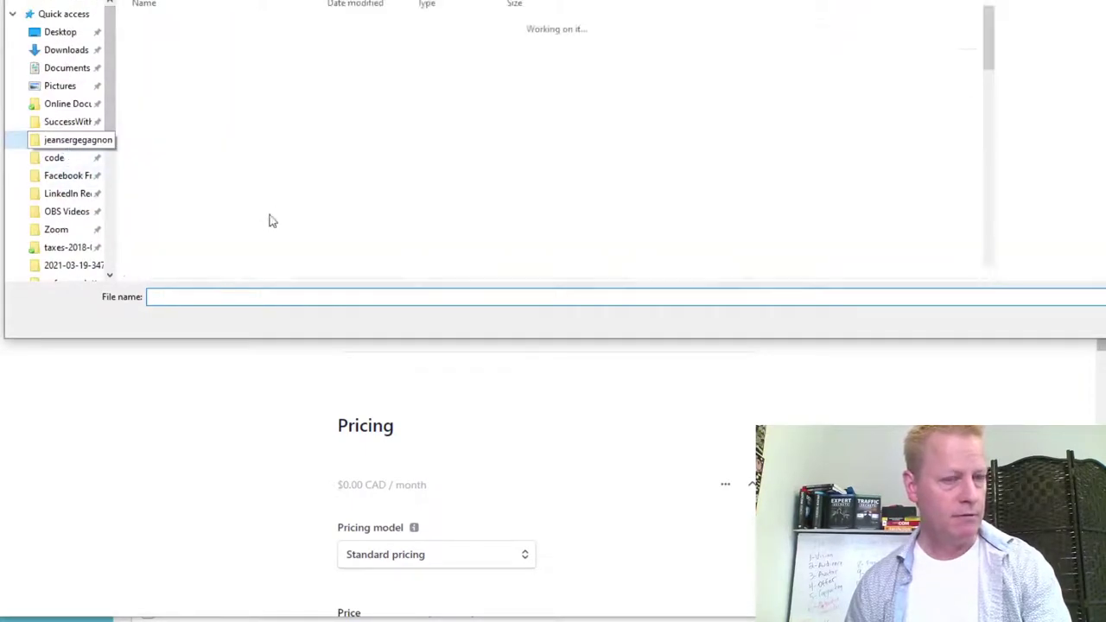
scroll(277, 215, "down", 15)
scroll(264, 216, "down", 1)
double_click(285, 230)
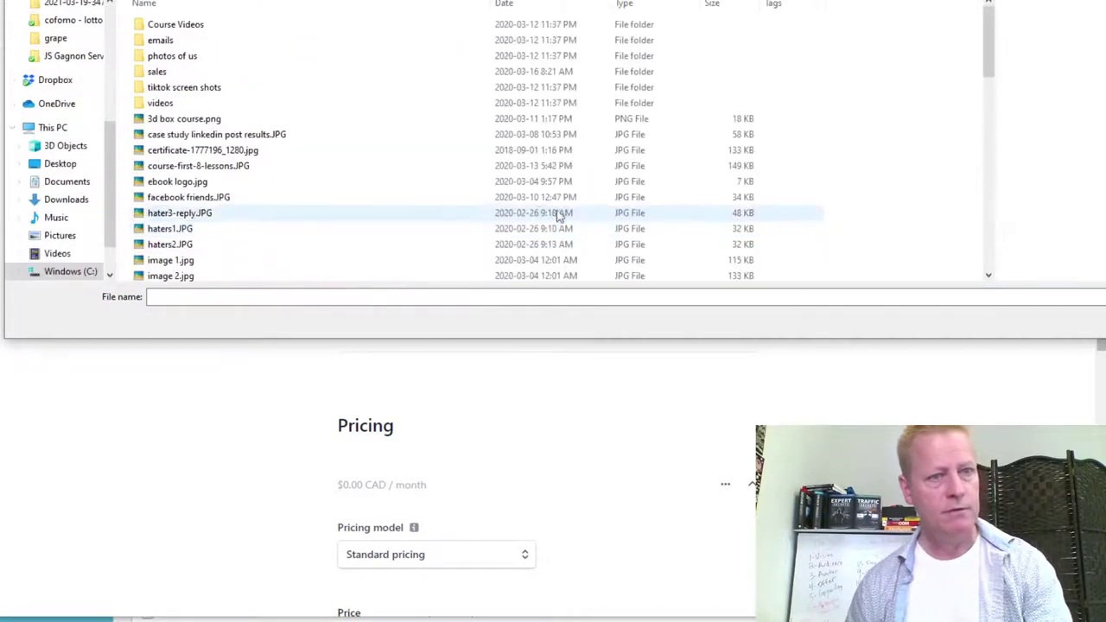
left_click_drag(987, 69, 978, 252)
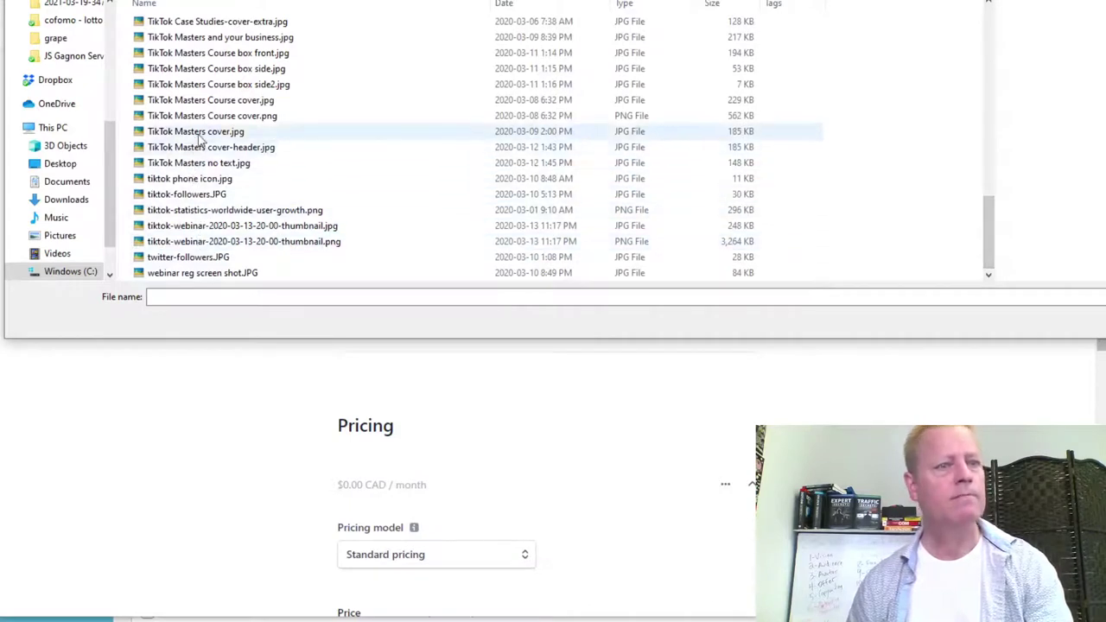
left_click(240, 137)
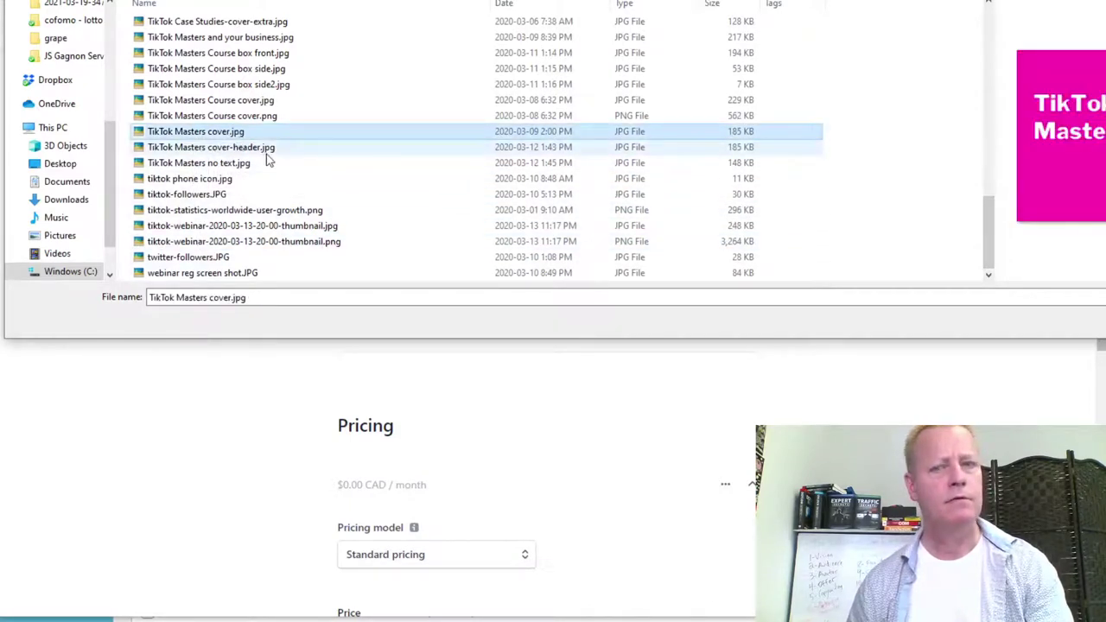
left_click(268, 102)
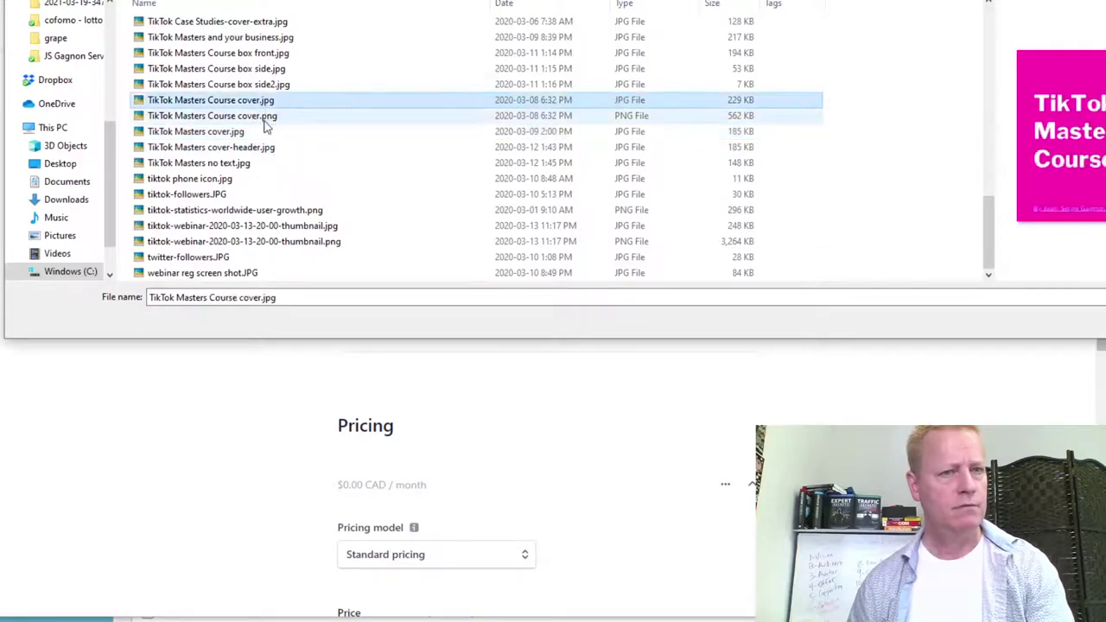
left_click(266, 118)
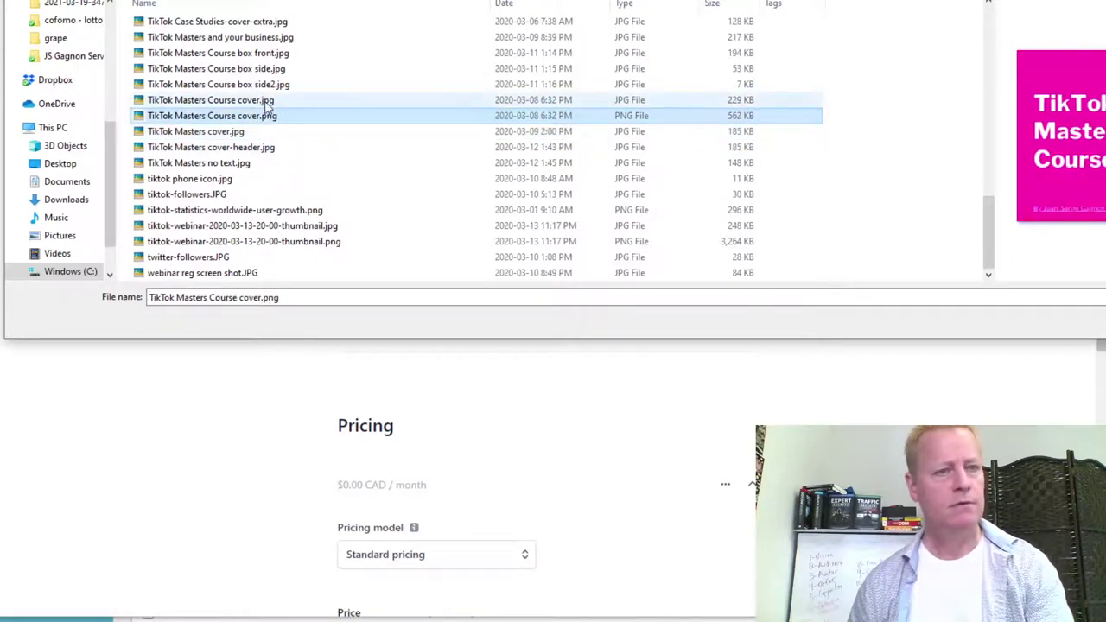
left_click(735, 99)
double_click(734, 100)
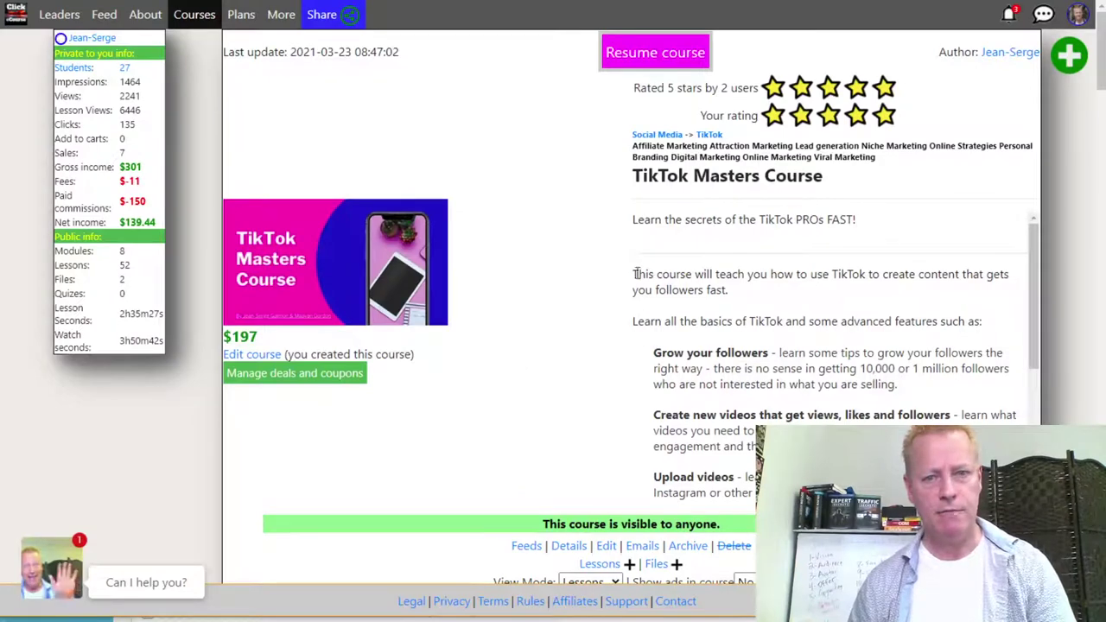
Copy the course page's description text into the product's Description field.
left_click_drag(637, 273, 743, 497)
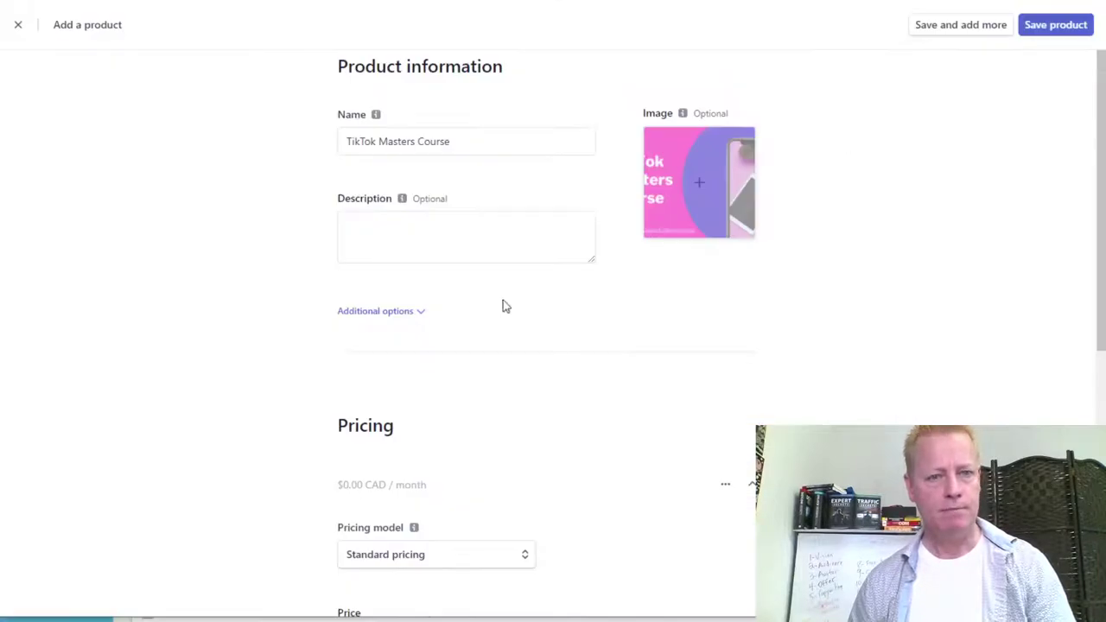
left_click(398, 222)
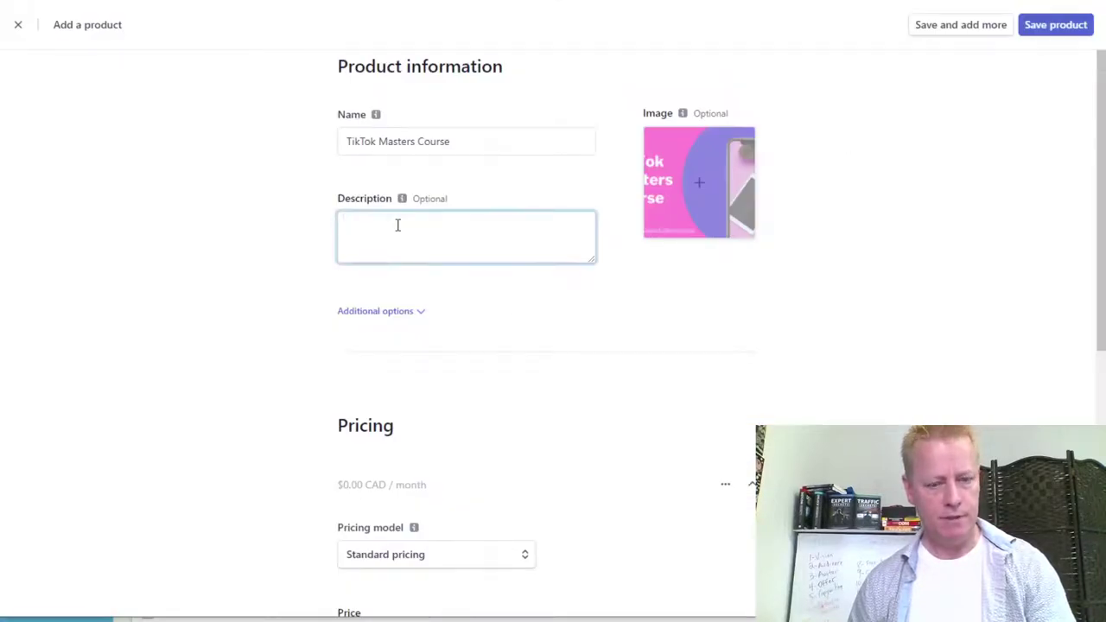
key("ctrl+v")
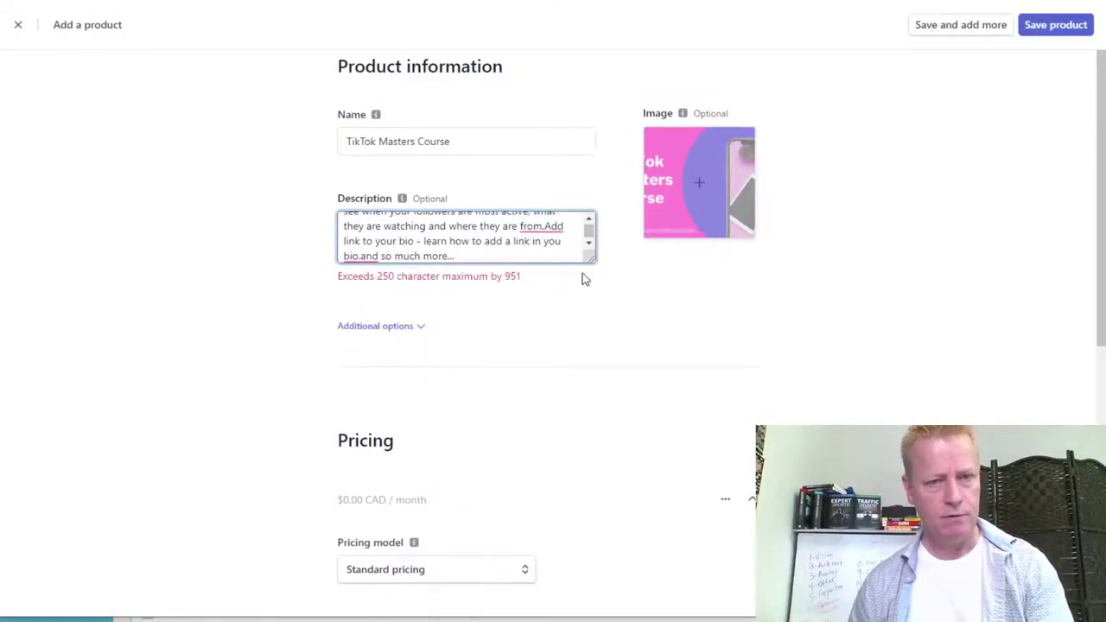
Trim the description under 250 characters, leaving one sentence about creating TikTok content.
left_click_drag(586, 261, 629, 467)
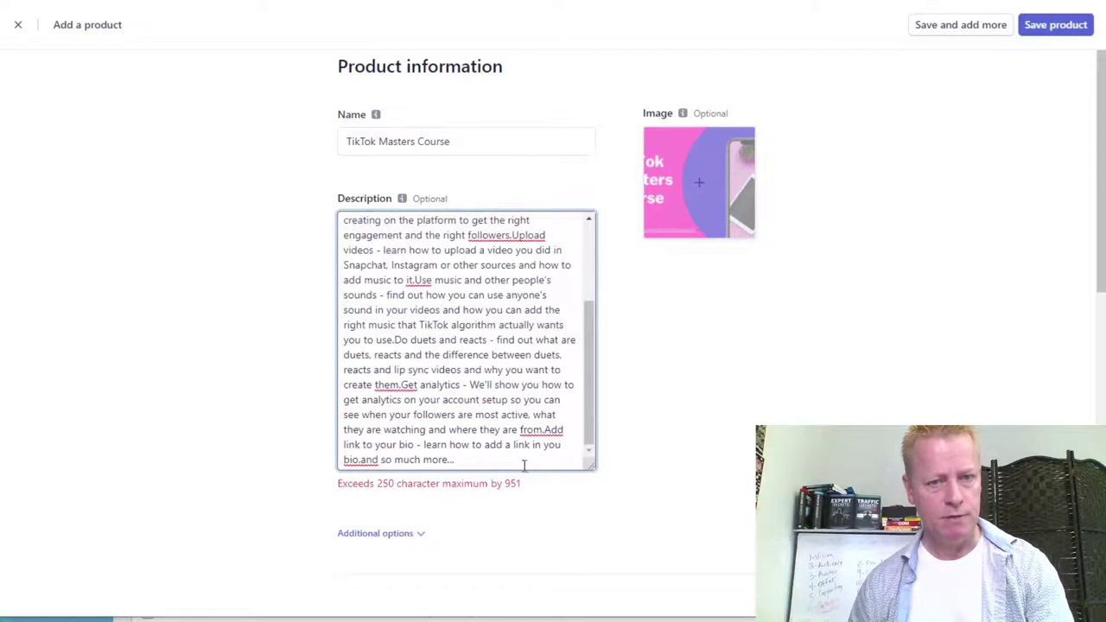
left_click_drag(512, 463, 403, 281)
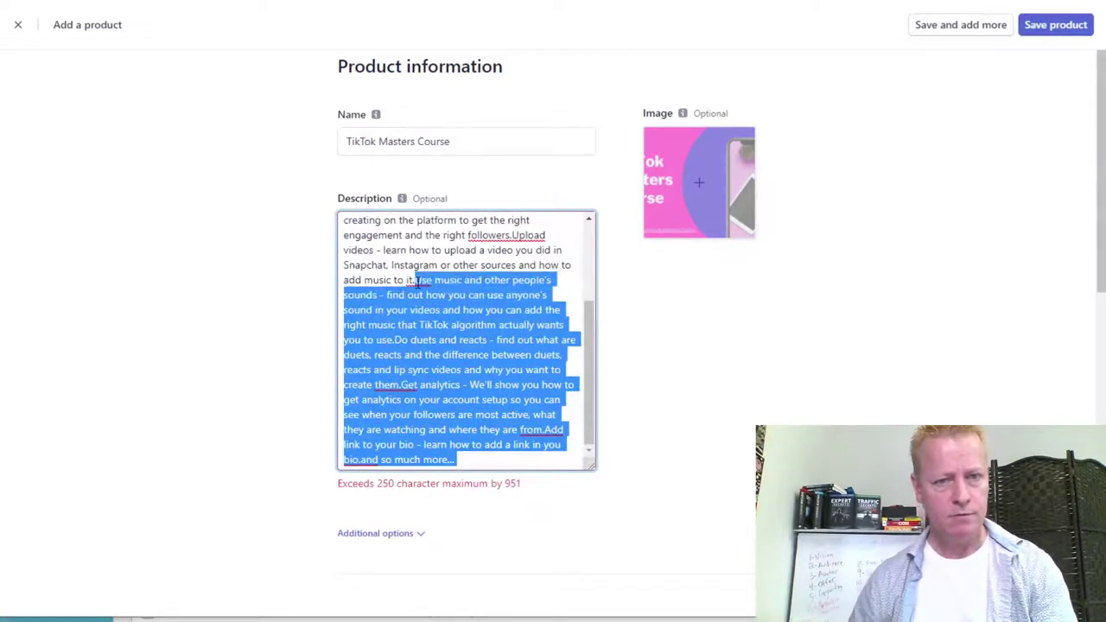
key("BackSpace")
left_click_drag(449, 408, 545, 238)
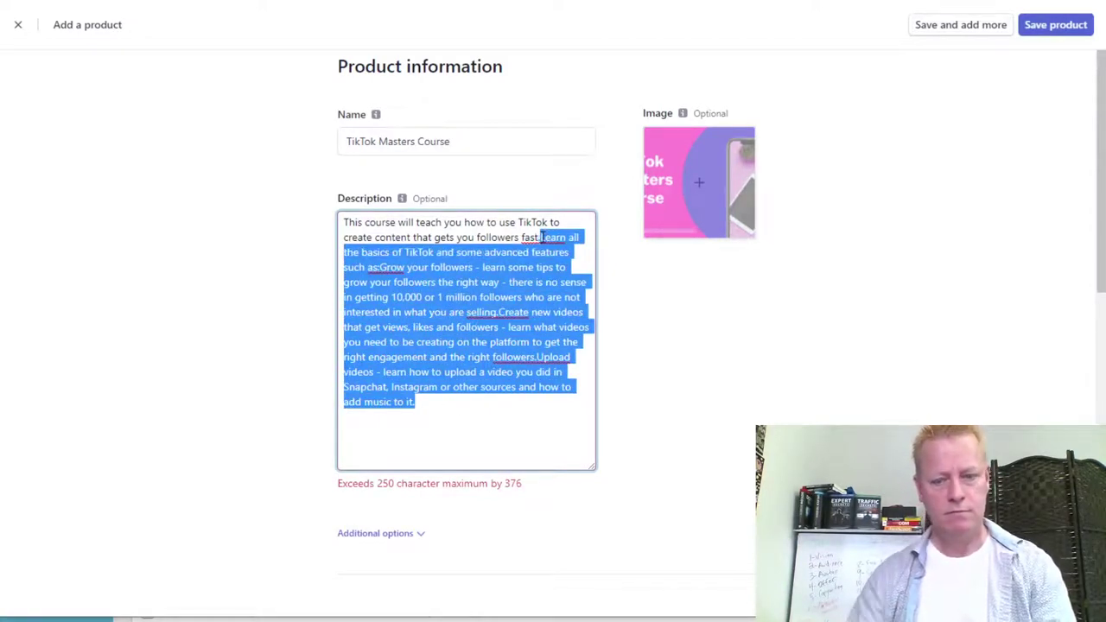
key("BackSpace")
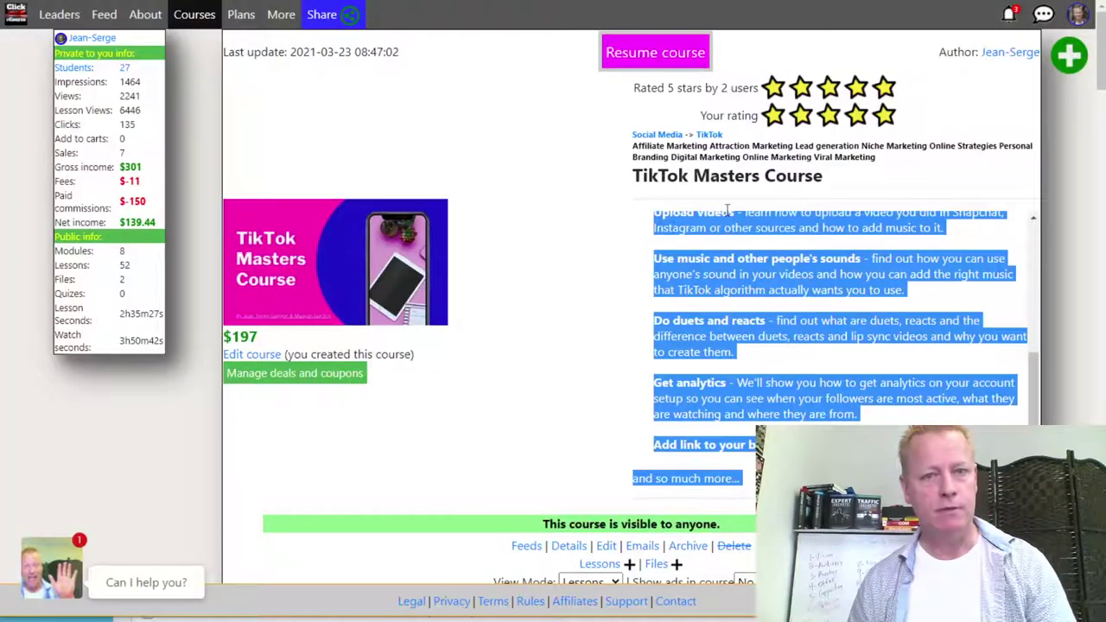
left_click(688, 157)
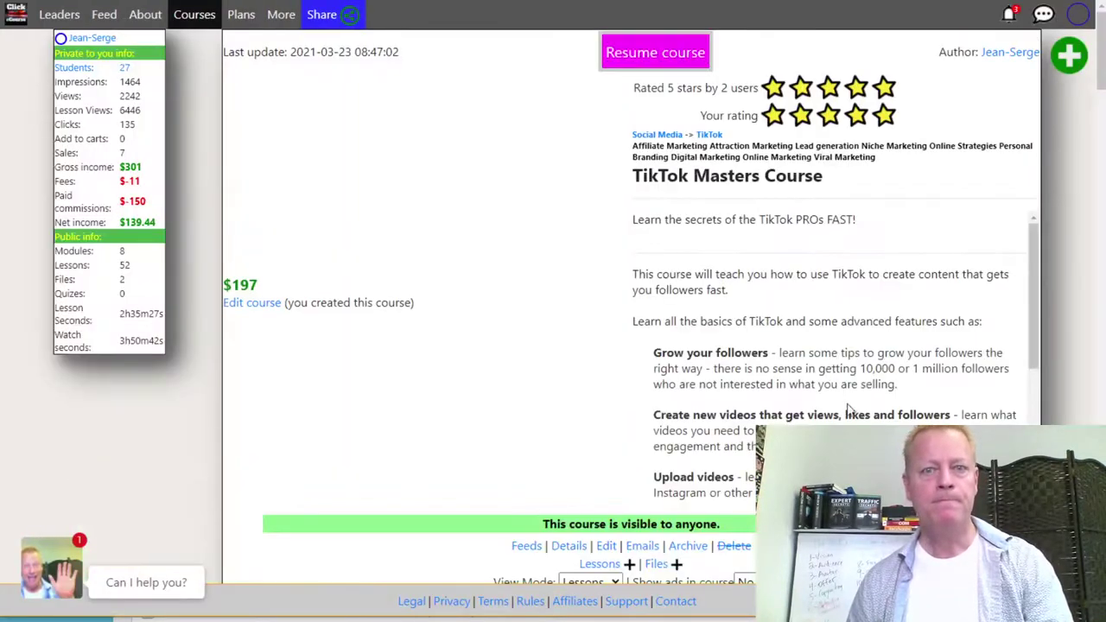
Replace the description with 'Learn the secrets of the TikTok PROs FAST!' plus the course's first two paragraphs.
left_click_drag(863, 223, 633, 224)
key("ctrl+c")
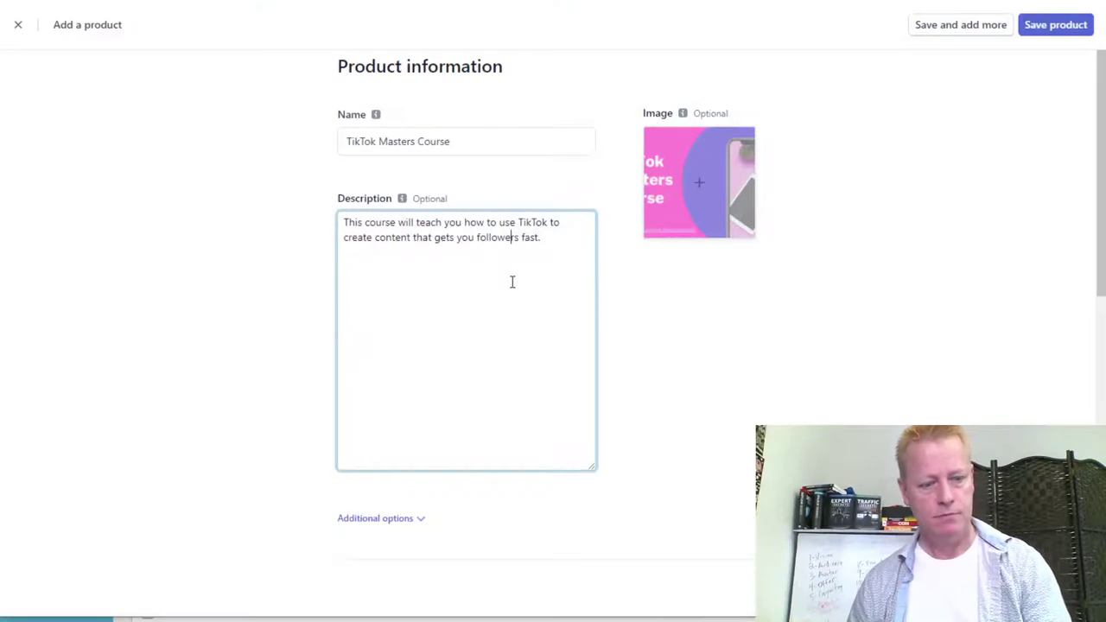
key("ctrl+a")
key("ctrl+v")
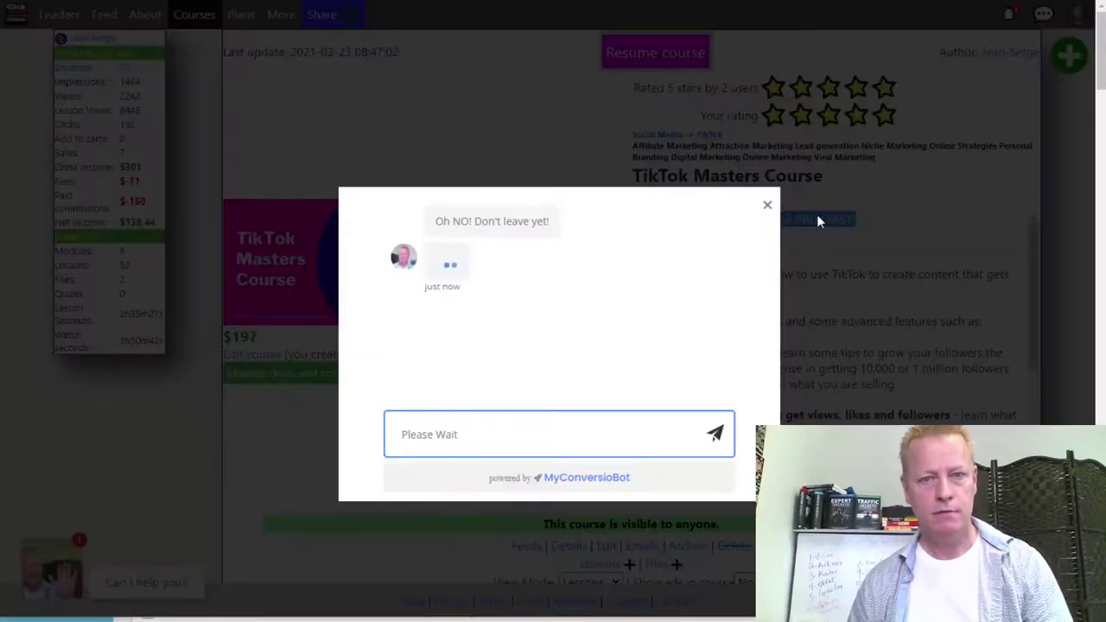
left_click(817, 216)
left_click_drag(634, 274, 939, 313)
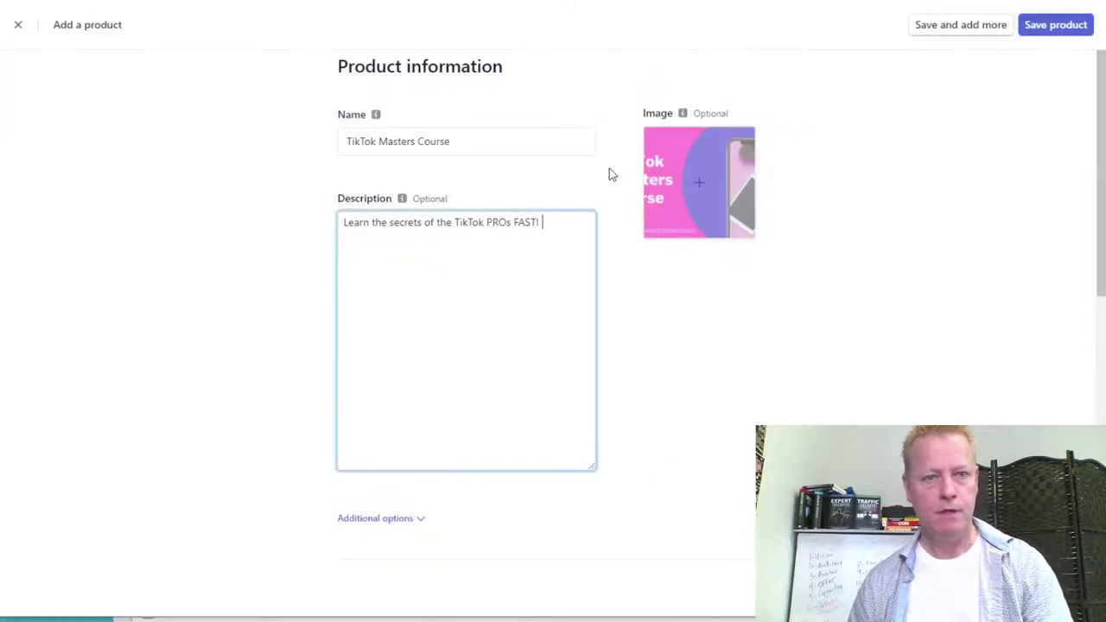
type("This course will teach you how to use TikTok to create content that gets you followers fast.Learn all the basics of TikTok and some advanced features")
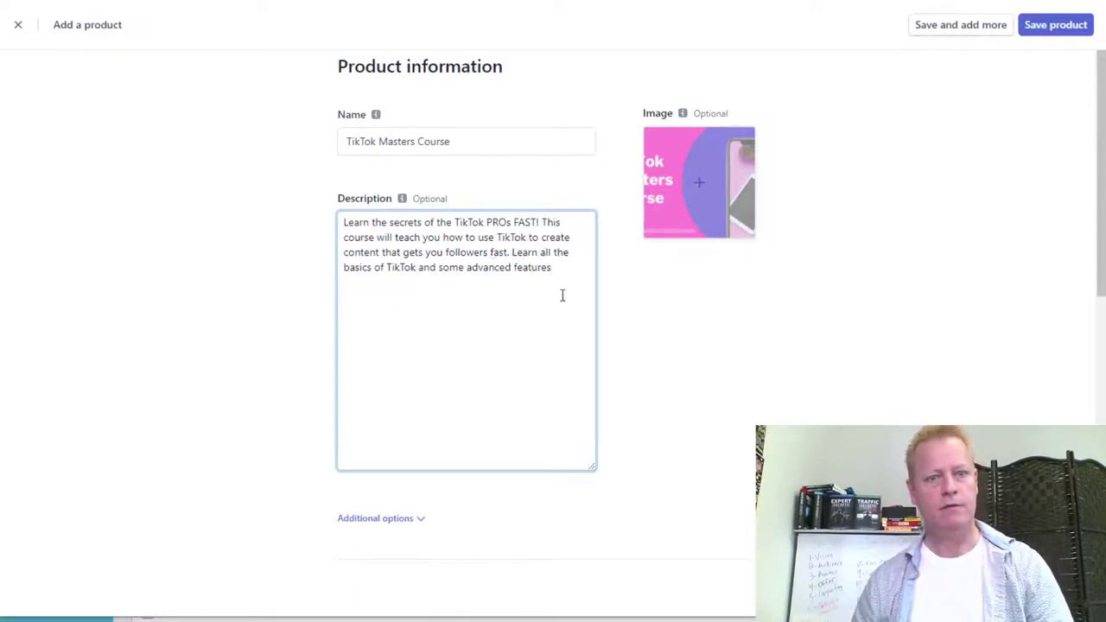
Give the product a one-time price of 197.00 in USD.
scroll(635, 414, "down", 3)
scroll(540, 358, "down", 3)
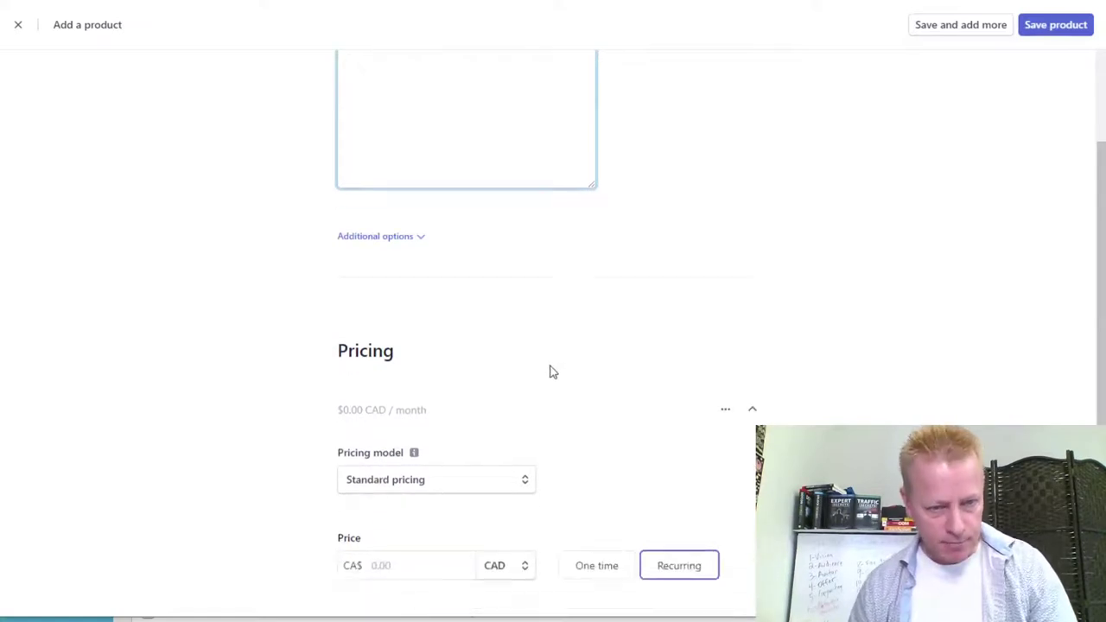
left_click(443, 245)
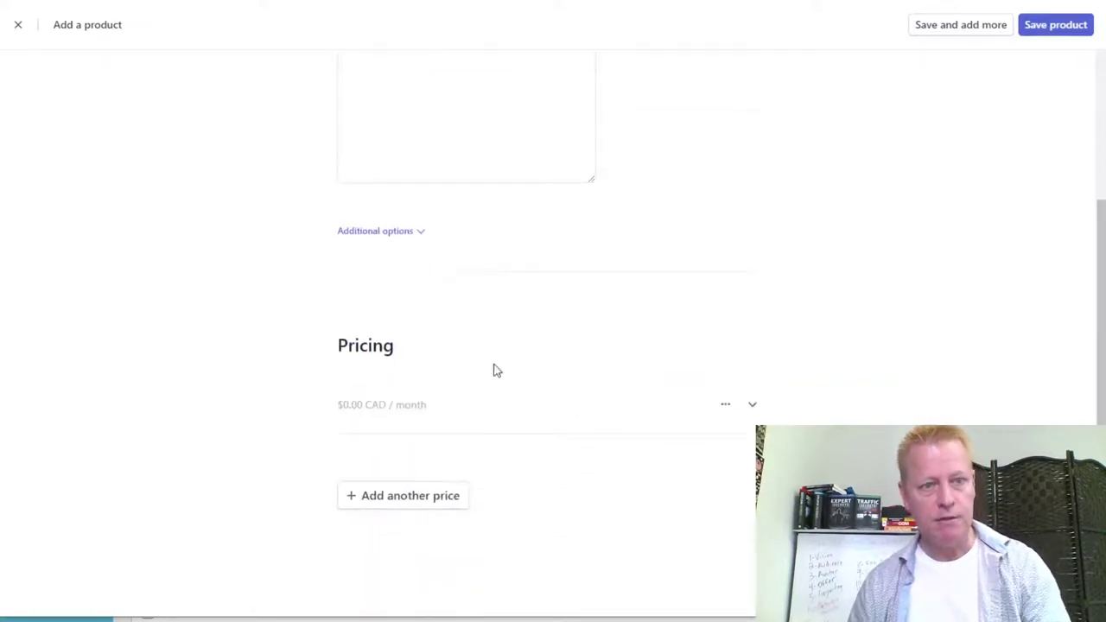
left_click(752, 406)
scroll(564, 467, "down", 3)
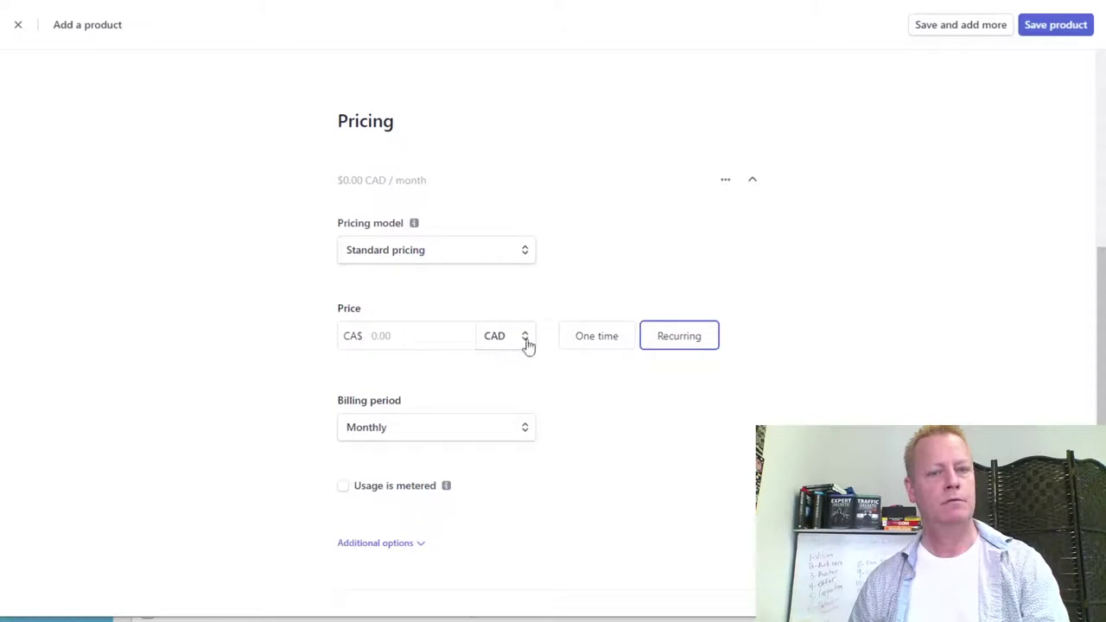
left_click(595, 344)
left_click(406, 337)
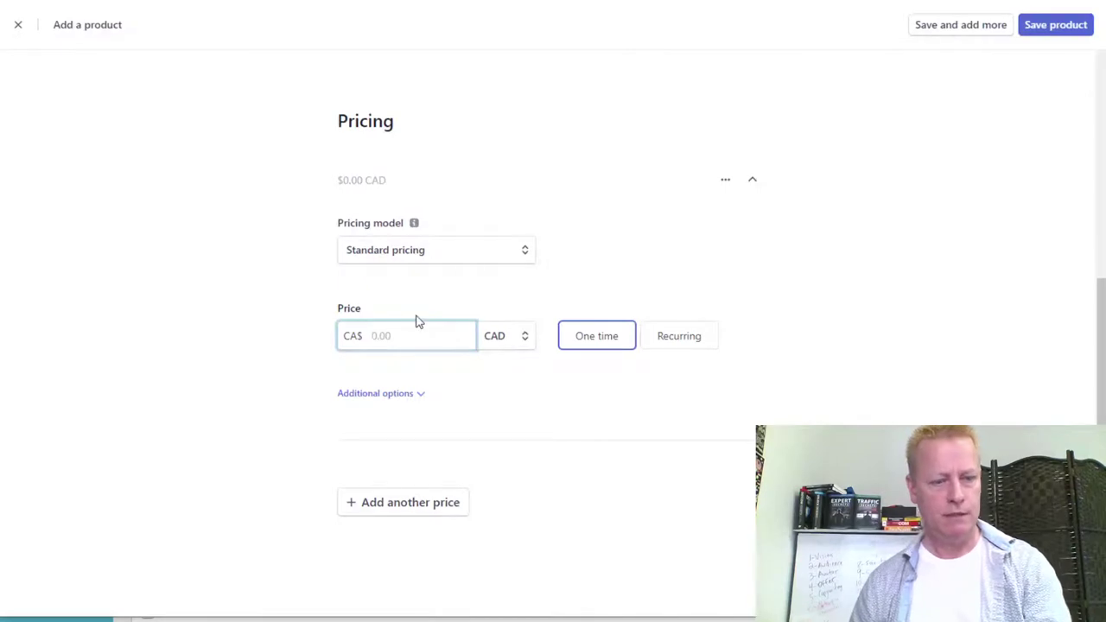
type("197.00")
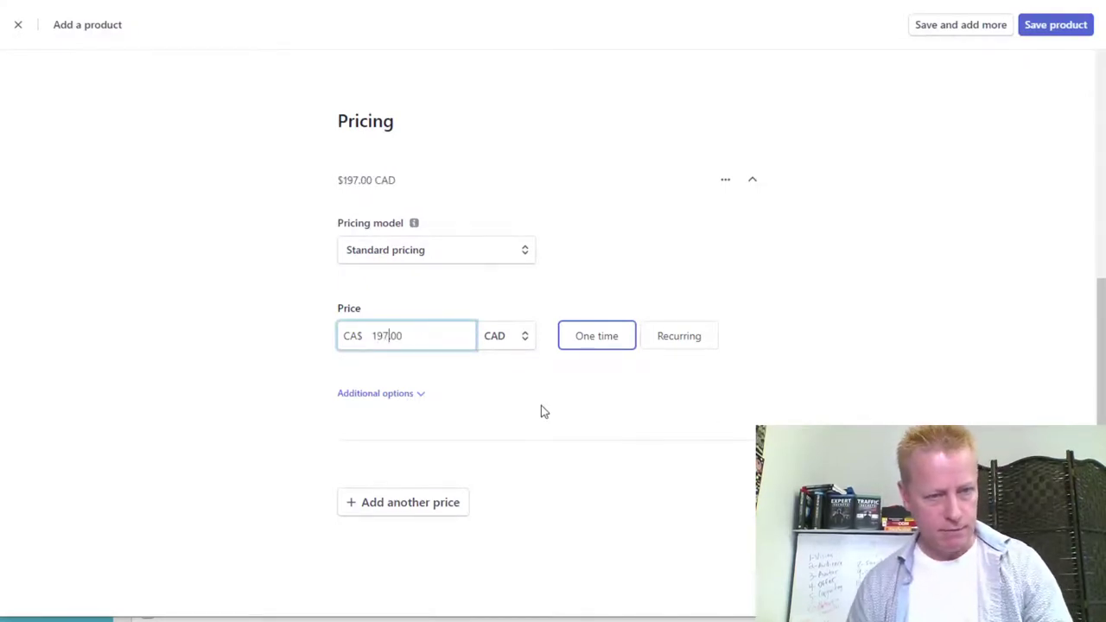
left_click(516, 338)
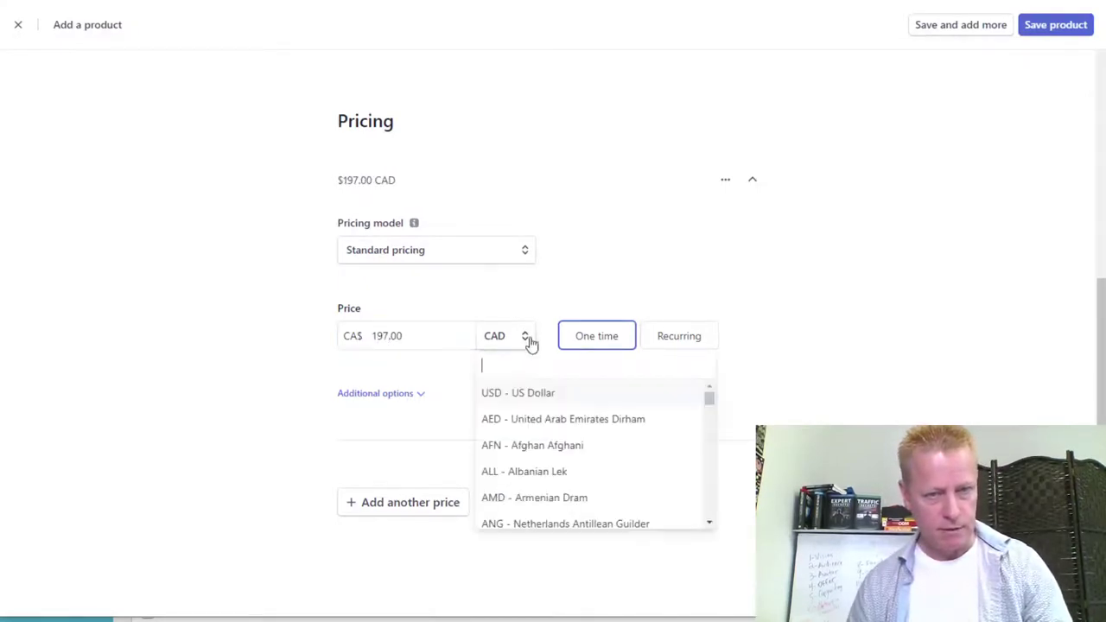
left_click(538, 396)
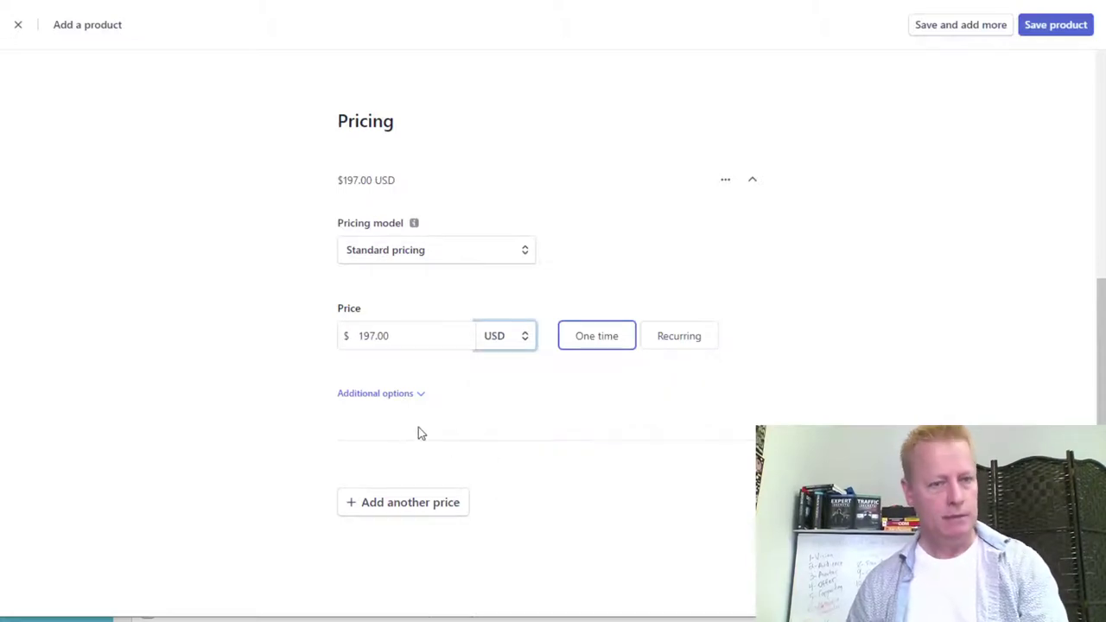
Save the TikTok Masters Course product.
scroll(781, 420, "up", 10)
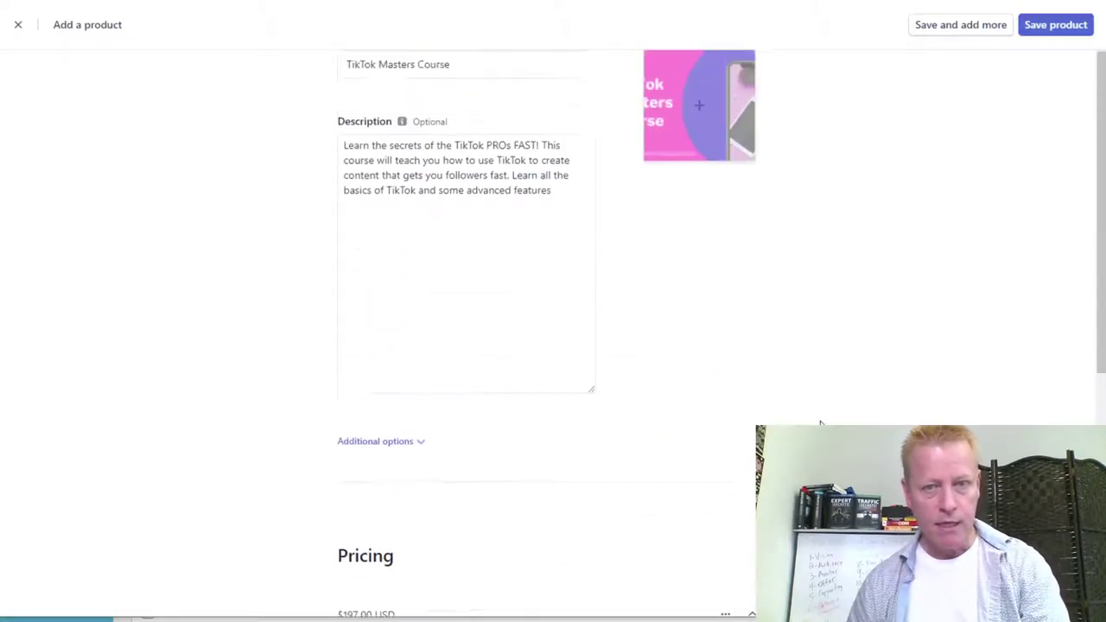
scroll(823, 423, "down", 9)
scroll(830, 389, "down", 1)
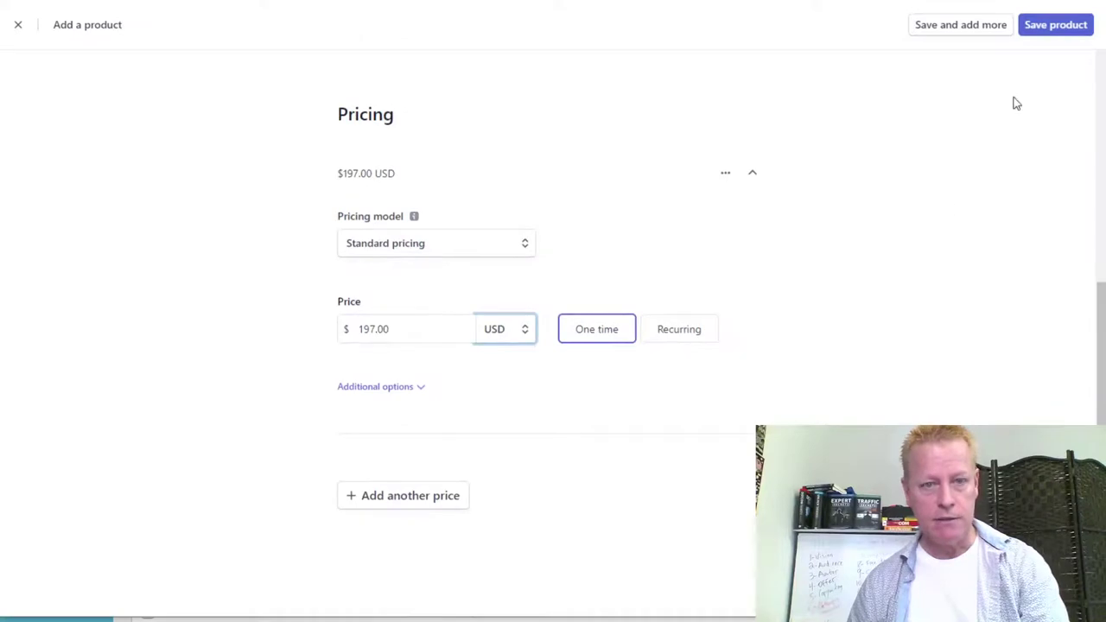
left_click(1054, 26)
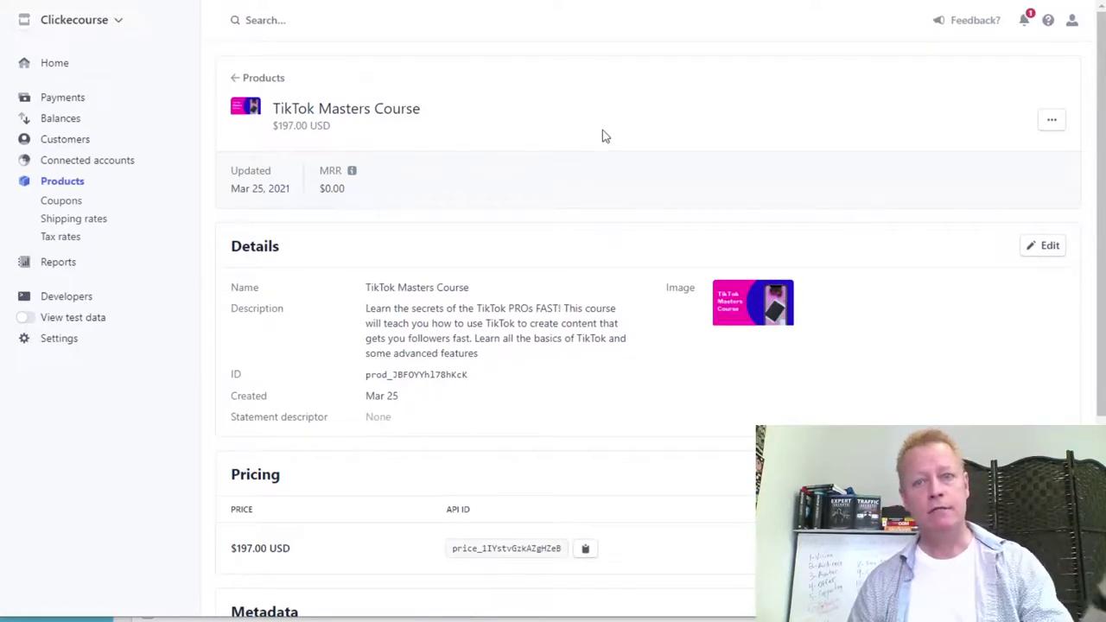
Review the saved product's Pricing, Logs and Events sections without switching Stripe accounts.
left_click(119, 22)
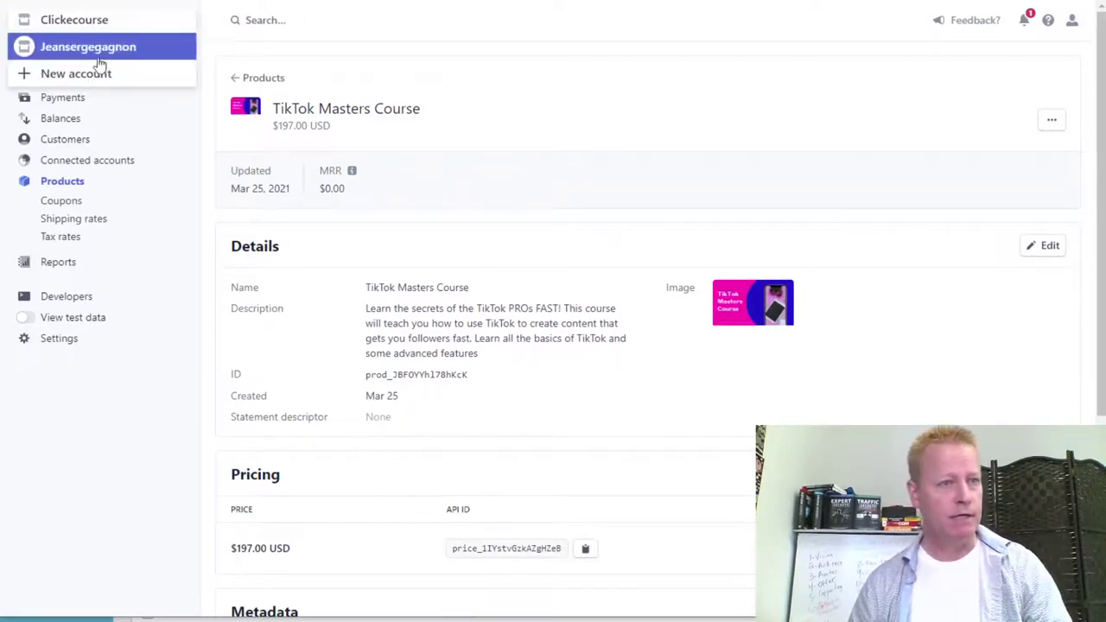
left_click(629, 135)
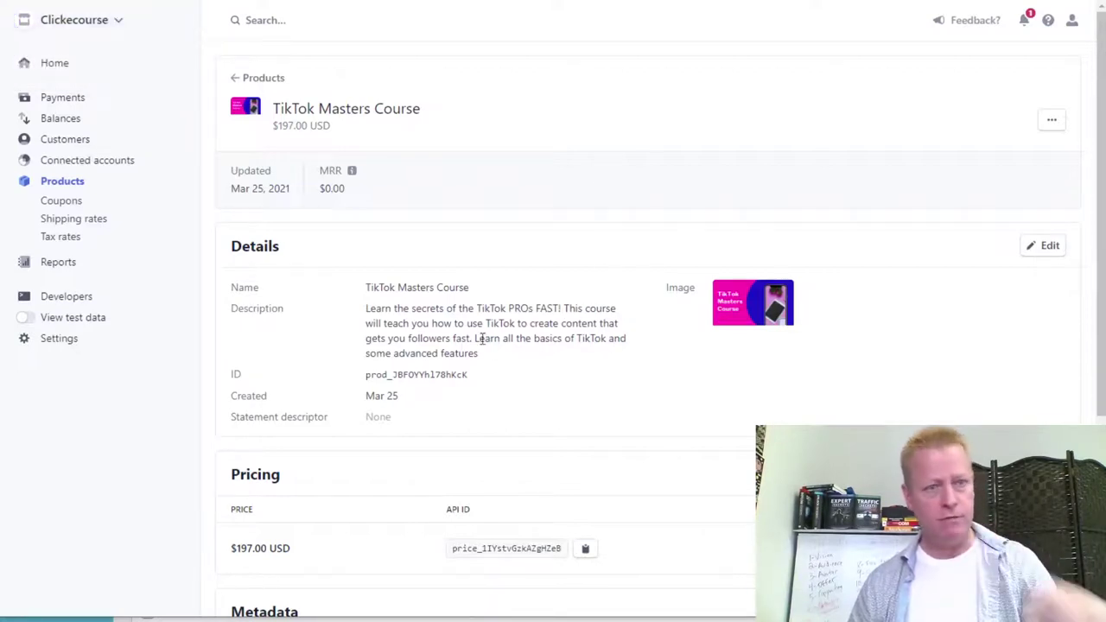
scroll(786, 403, "down", 3)
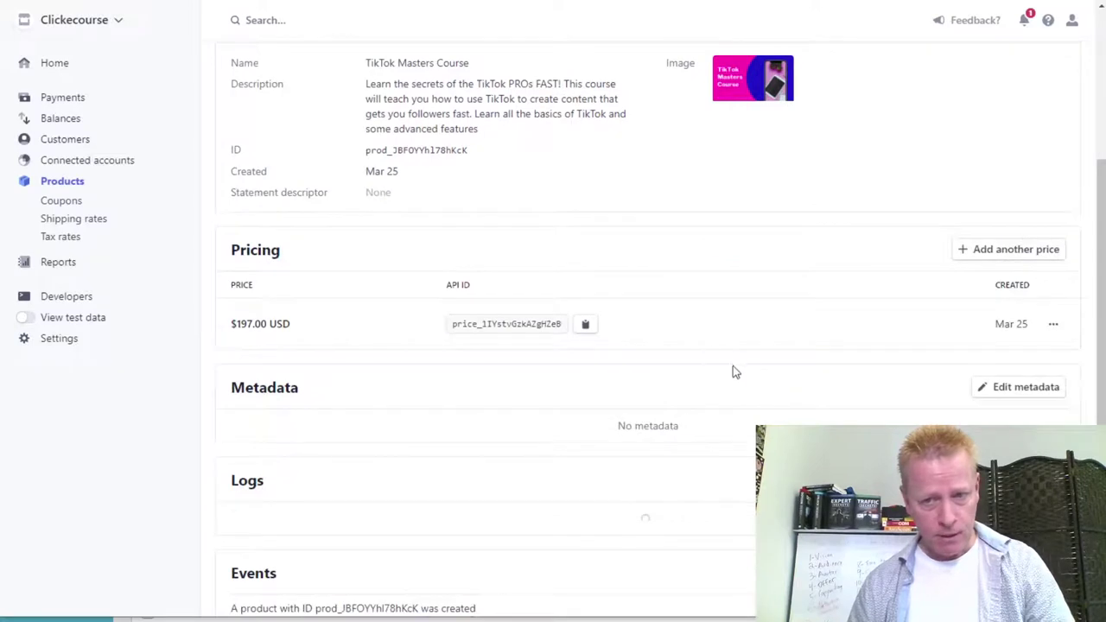
scroll(562, 391, "down", 1)
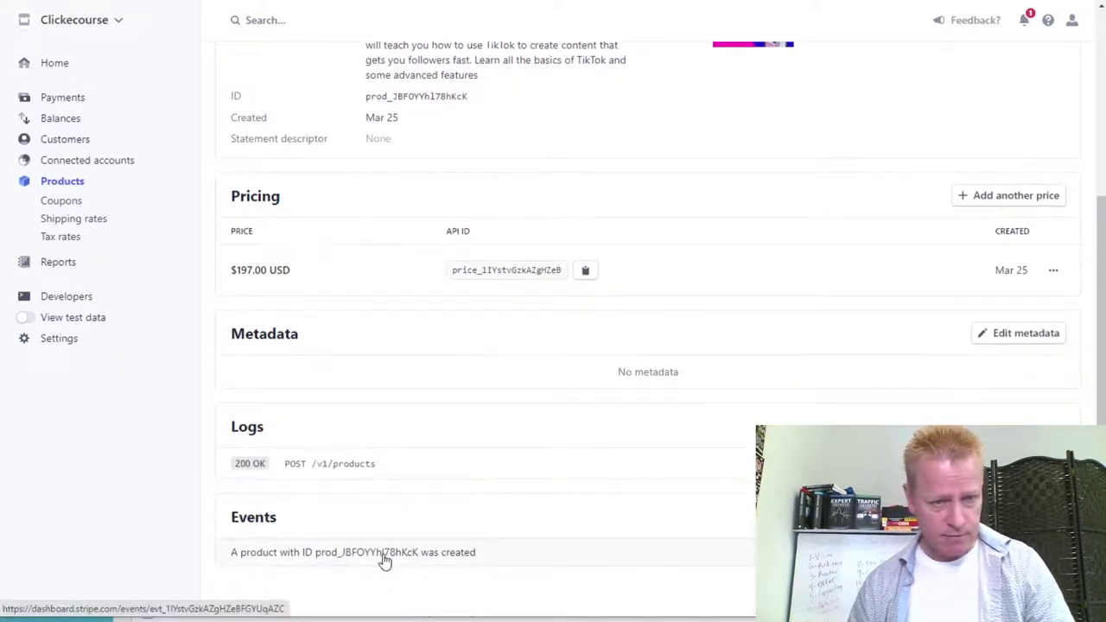
scroll(417, 378, "up", 3)
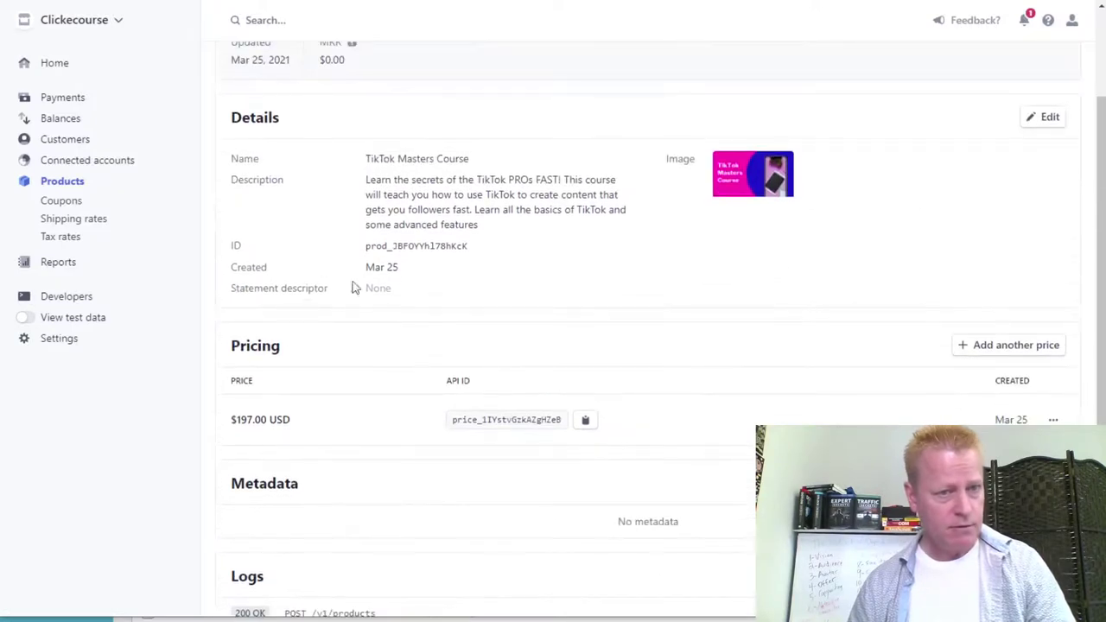
scroll(388, 277, "up", 3)
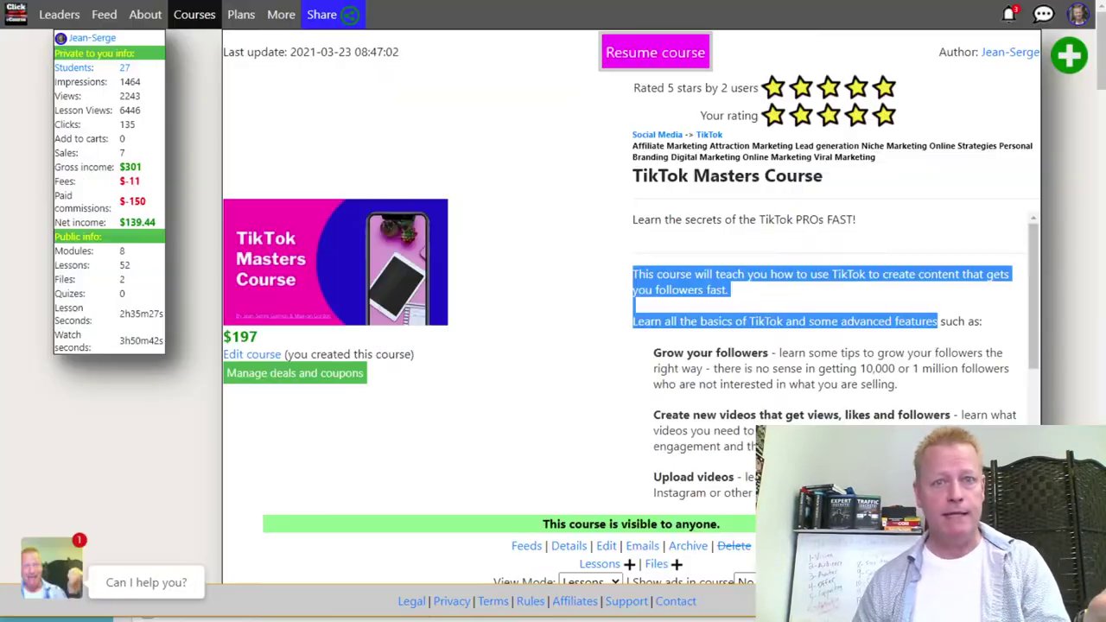
Deselect the highlighted course description on the ClickeCourse page.
left_click(724, 363)
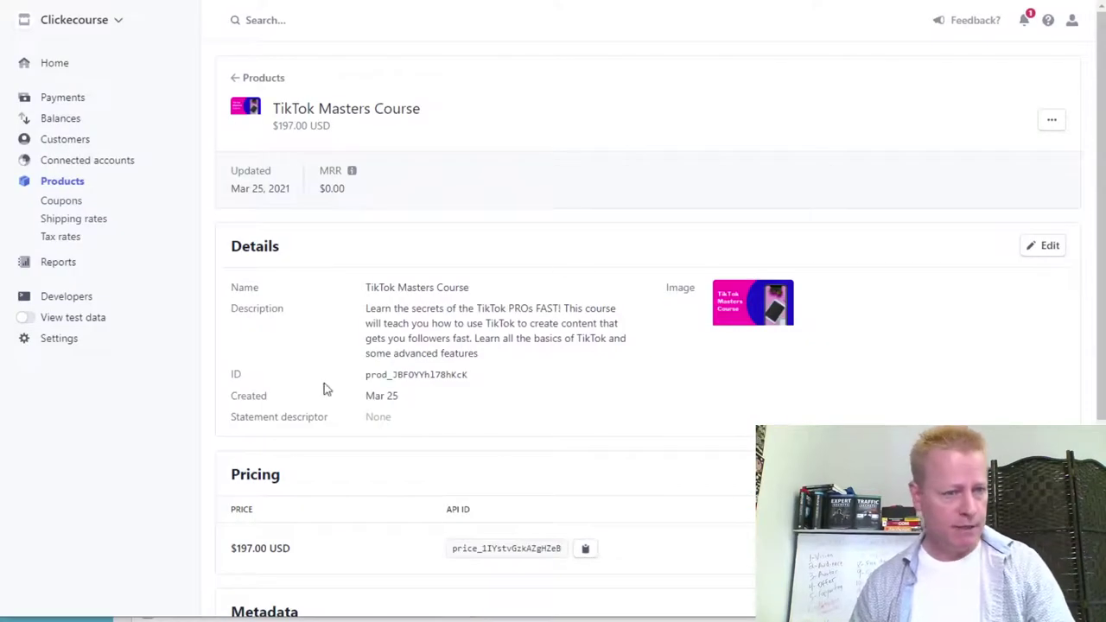
Start a new webhook endpoint under Developers > Webhooks and focus its Endpoint URL field.
left_click(104, 302)
left_click(69, 275)
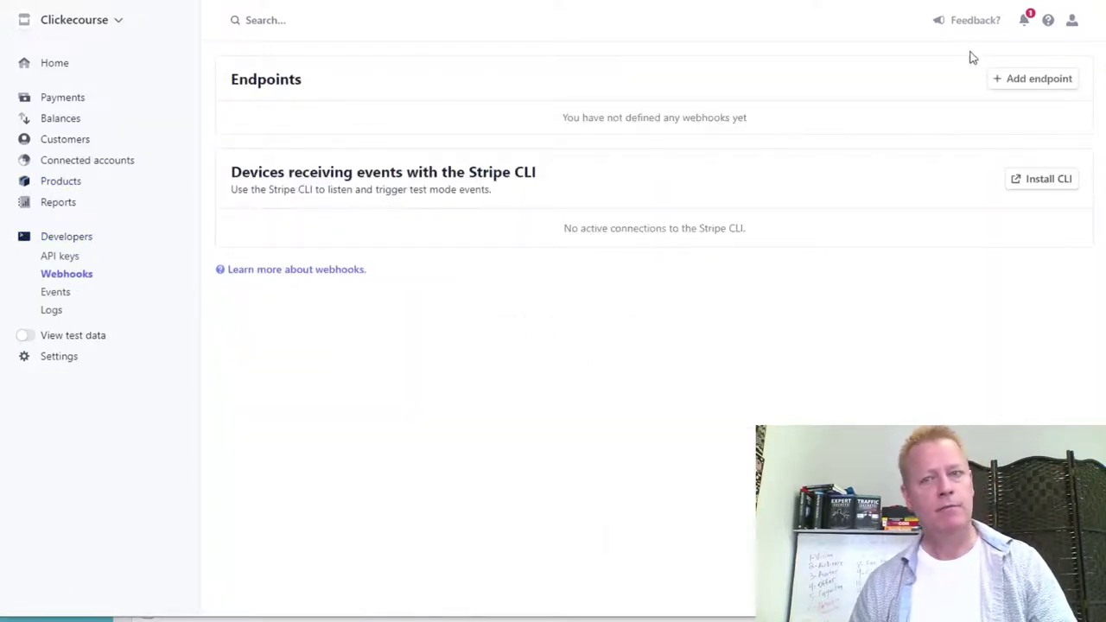
left_click(1029, 79)
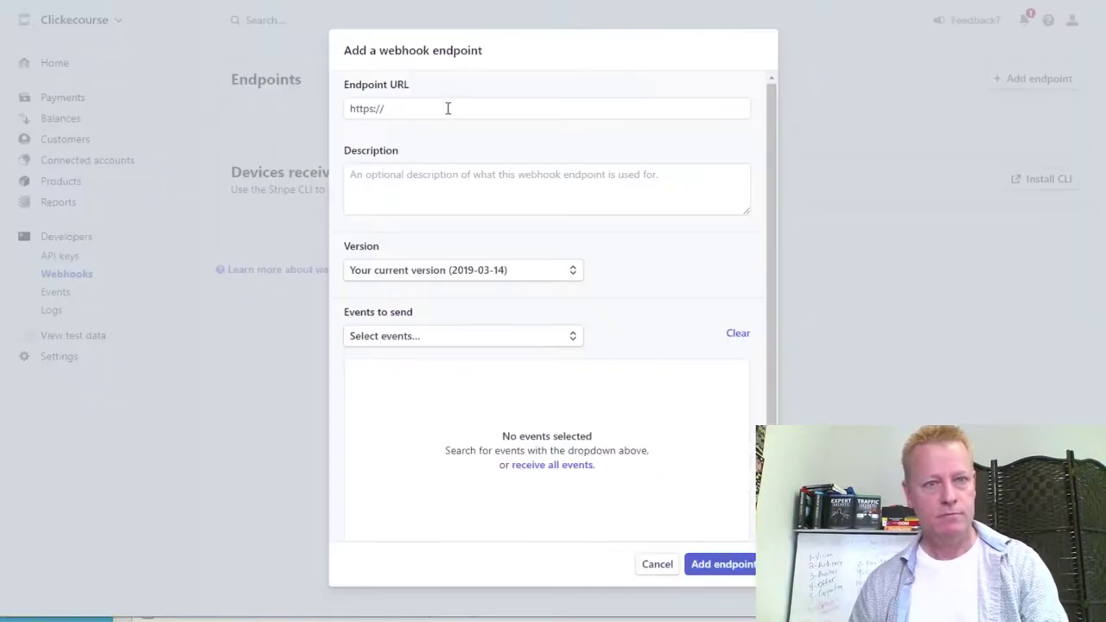
left_click(422, 113)
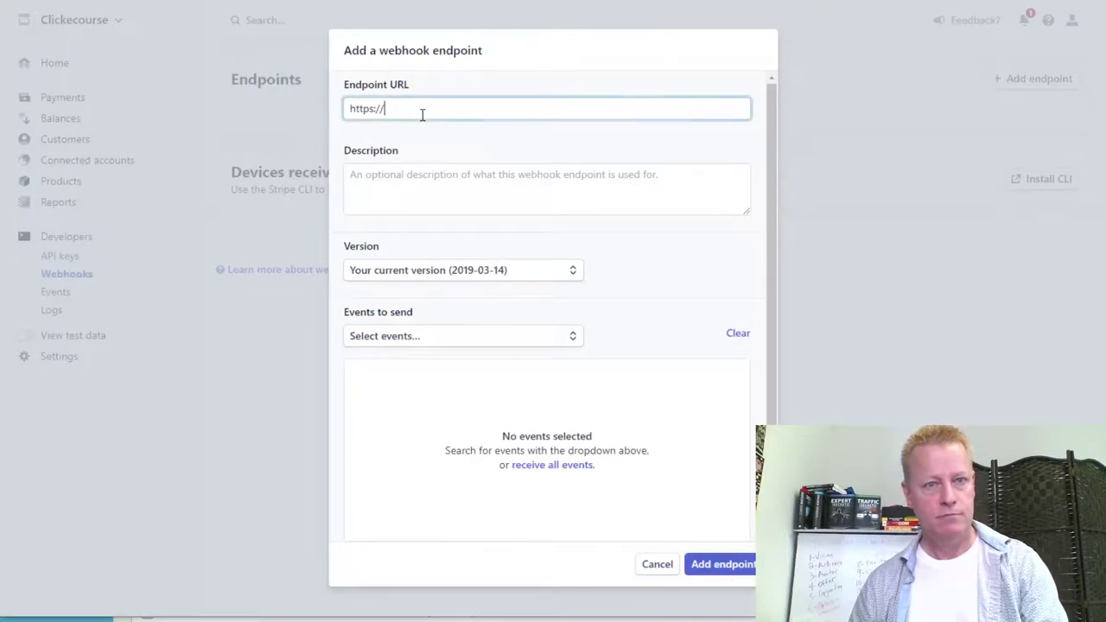
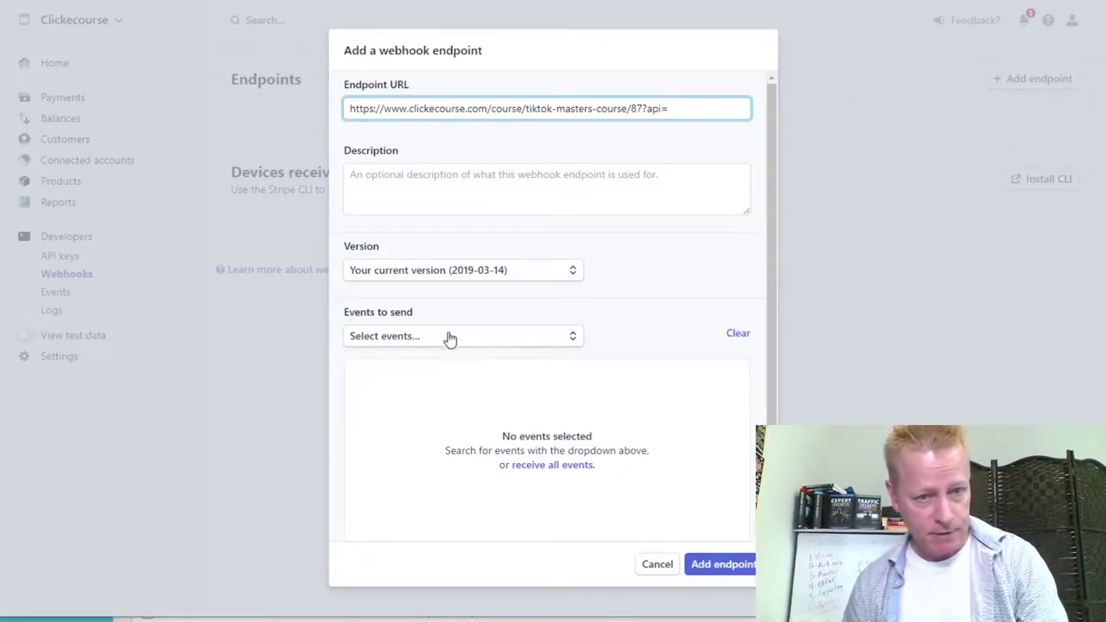
left_click(513, 346)
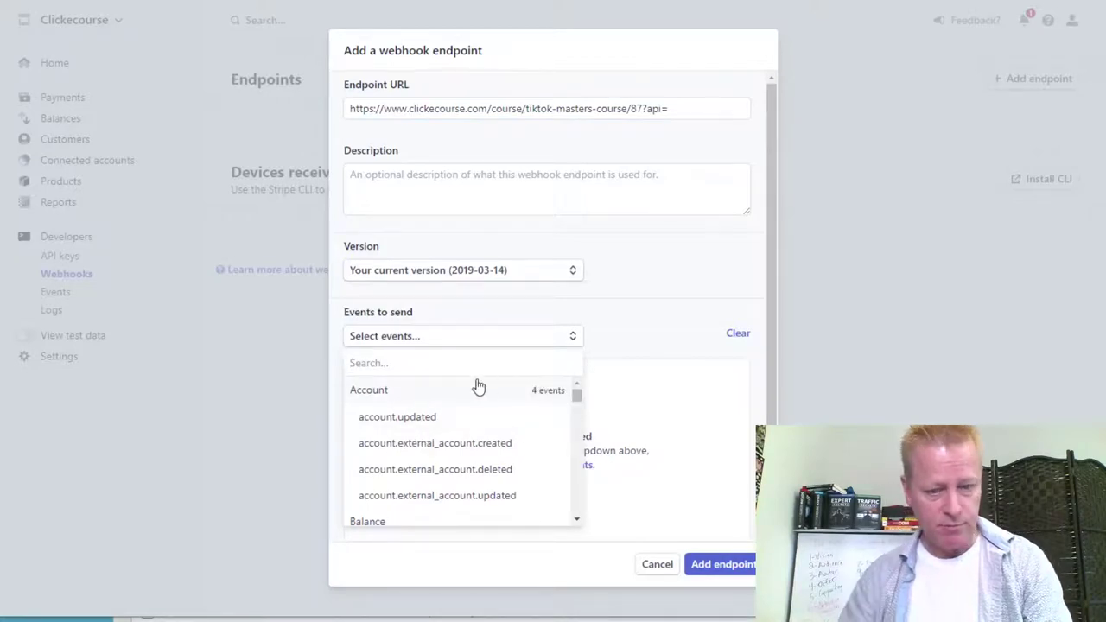
Find the Charge events in the events list and select charge.captured.
type("purchase")
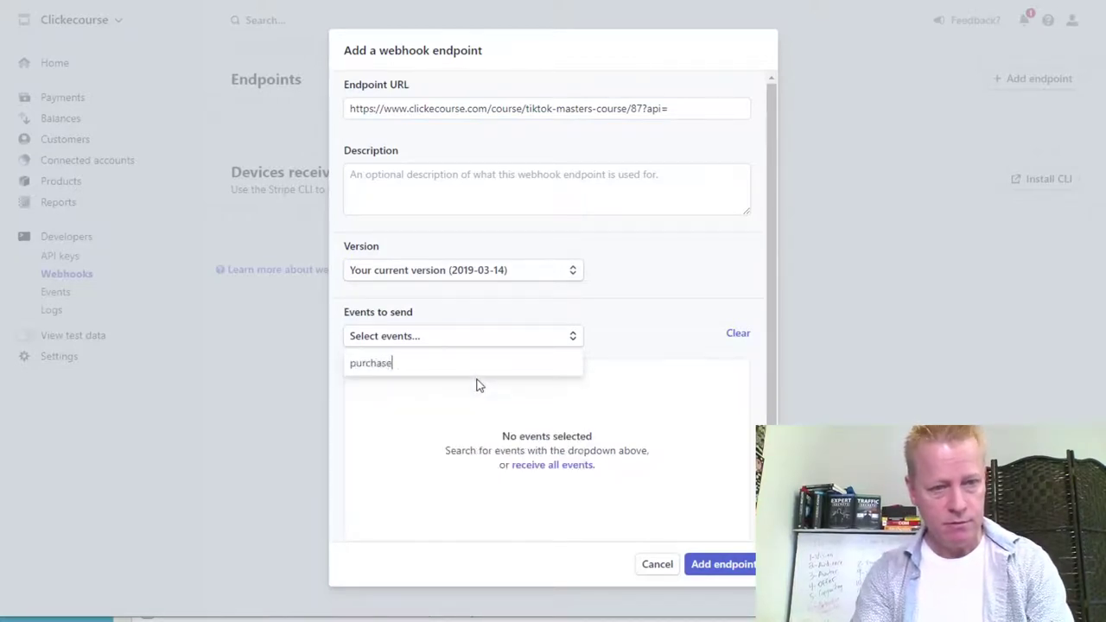
key("BackSpace")
key("BackSpace")
key("BackSpace")
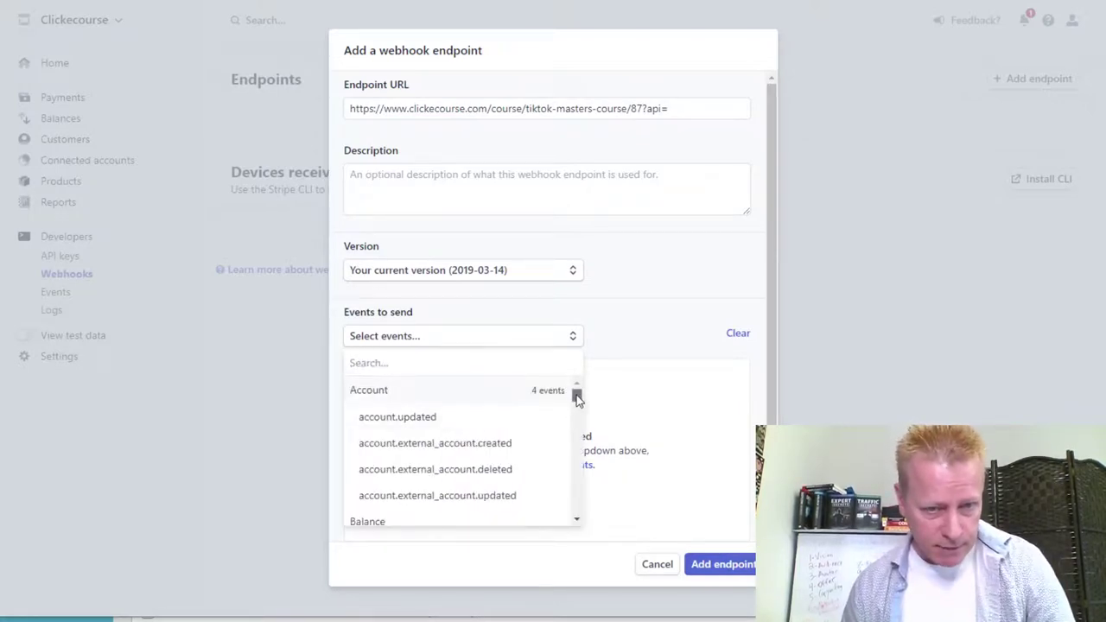
left_click_drag(578, 398, 577, 404)
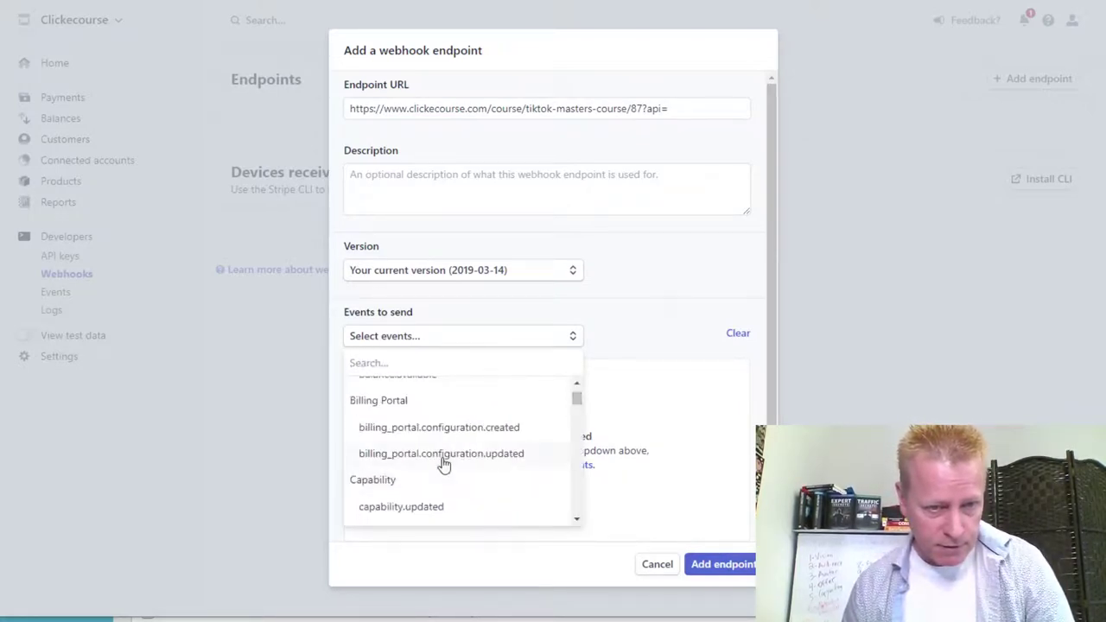
scroll(474, 474, "down", 1)
scroll(456, 472, "down", 1)
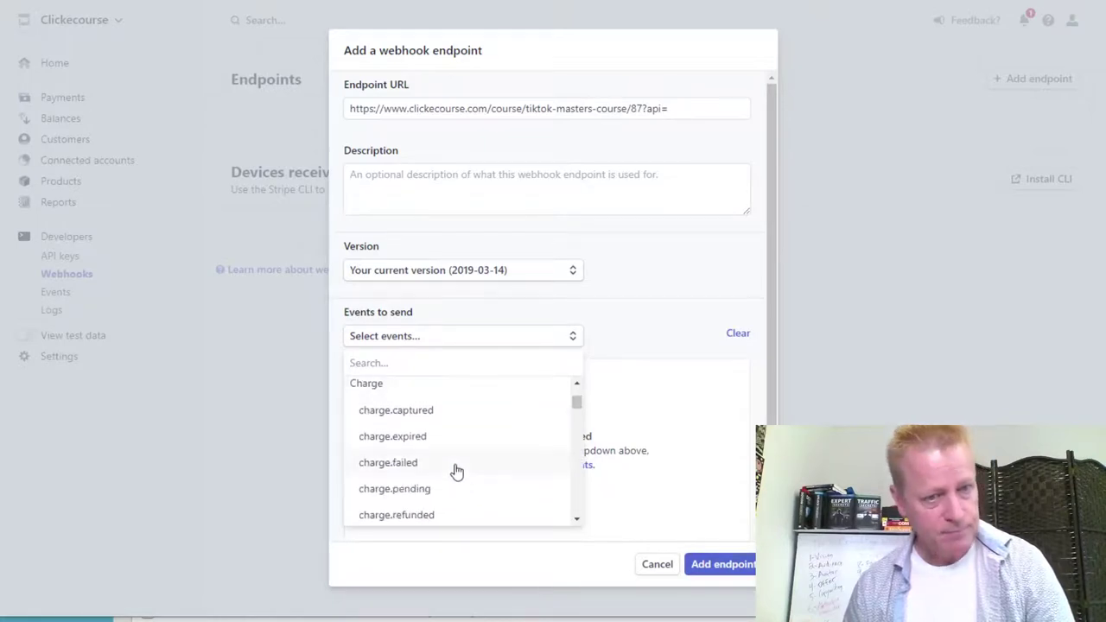
scroll(469, 462, "down", 1)
scroll(470, 464, "down", 5)
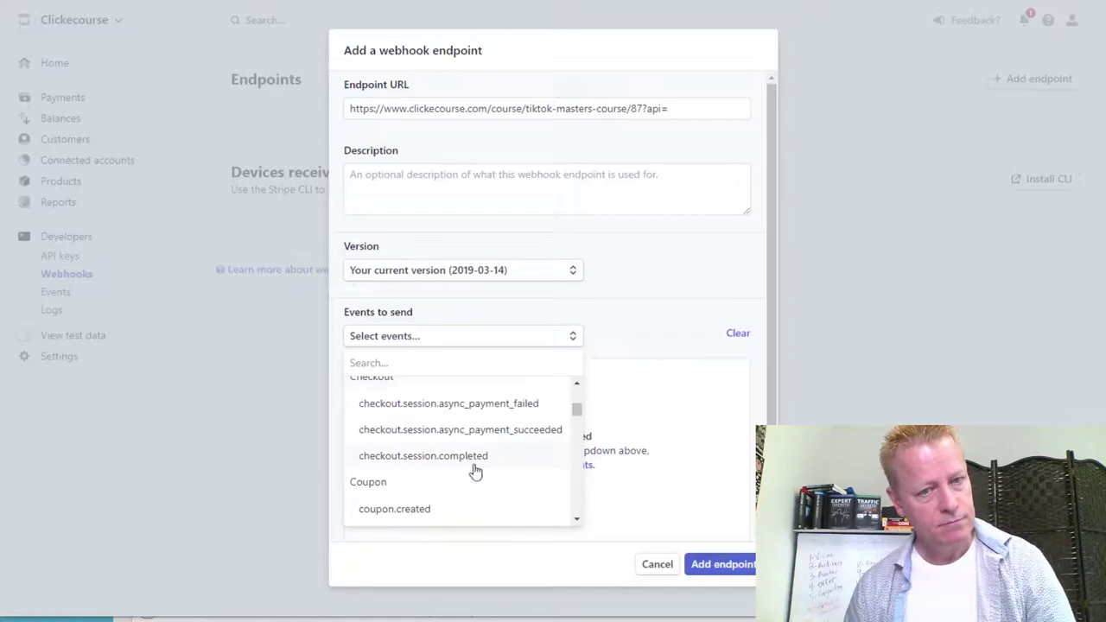
scroll(493, 479, "down", 3)
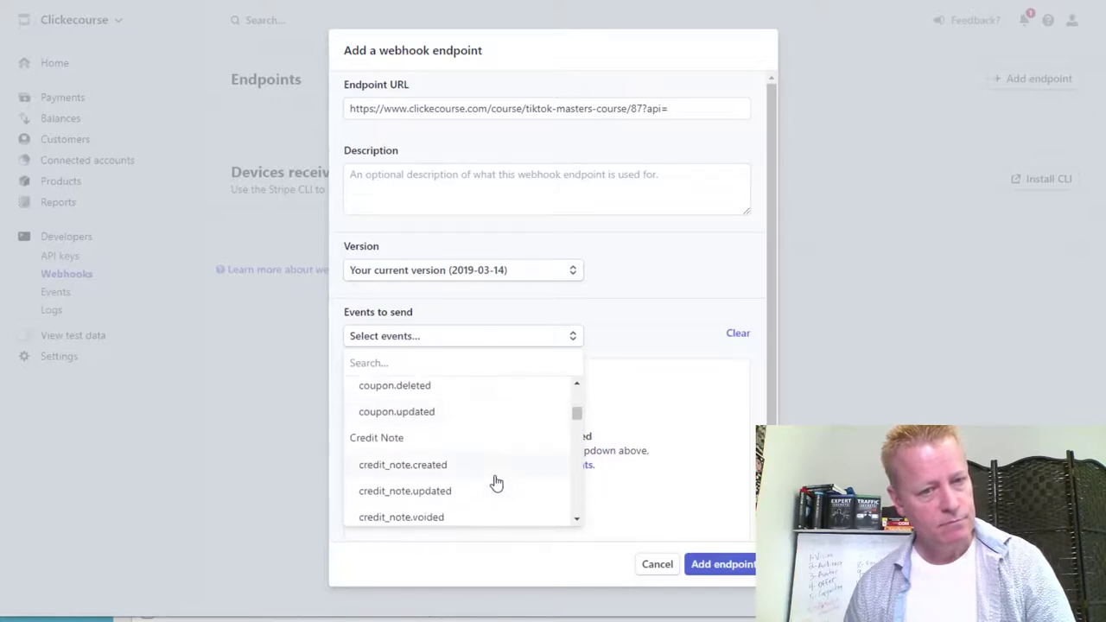
scroll(497, 482, "down", 1)
scroll(497, 482, "up", 6)
scroll(497, 482, "up", 3)
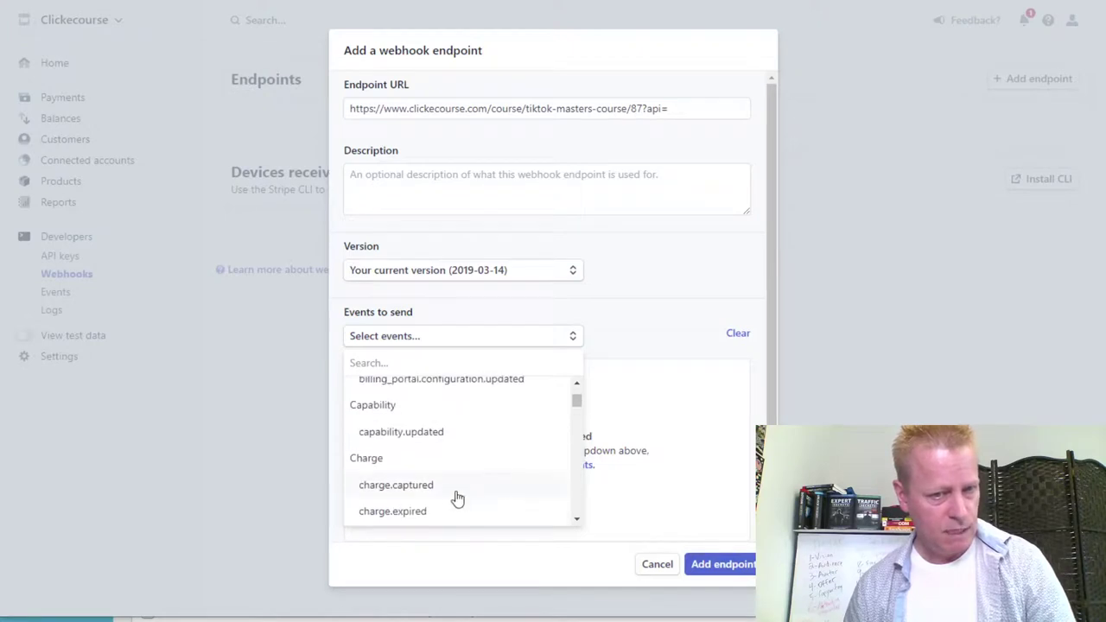
left_click(425, 488)
Add charge.succeeded as the second event to send.
left_click(661, 423)
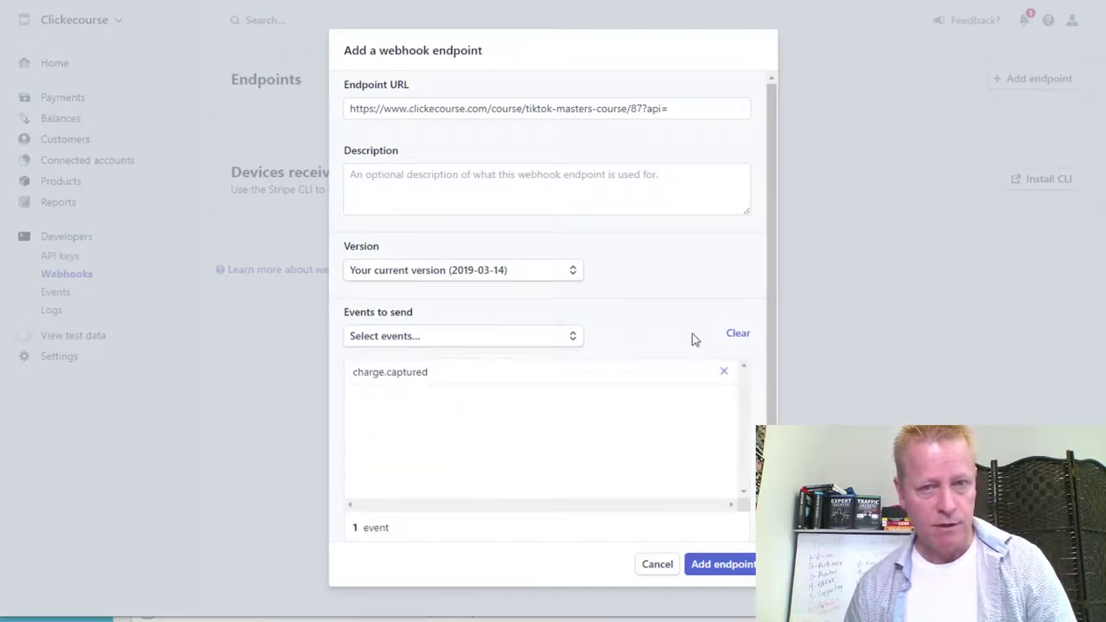
left_click(572, 337)
scroll(488, 448, "down", 3)
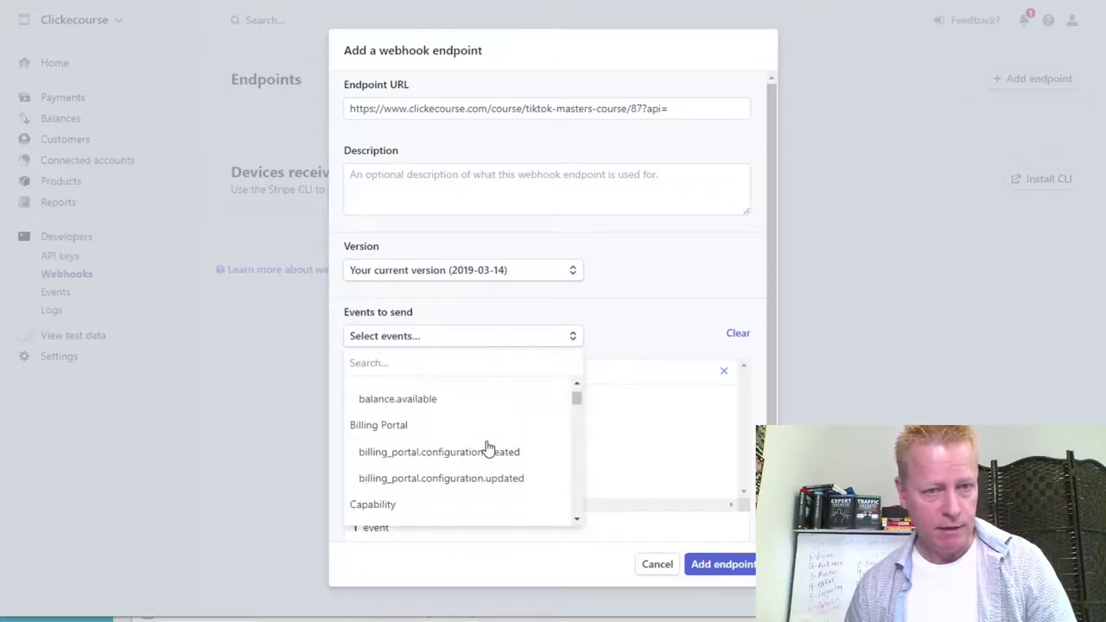
scroll(457, 459, "down", 3)
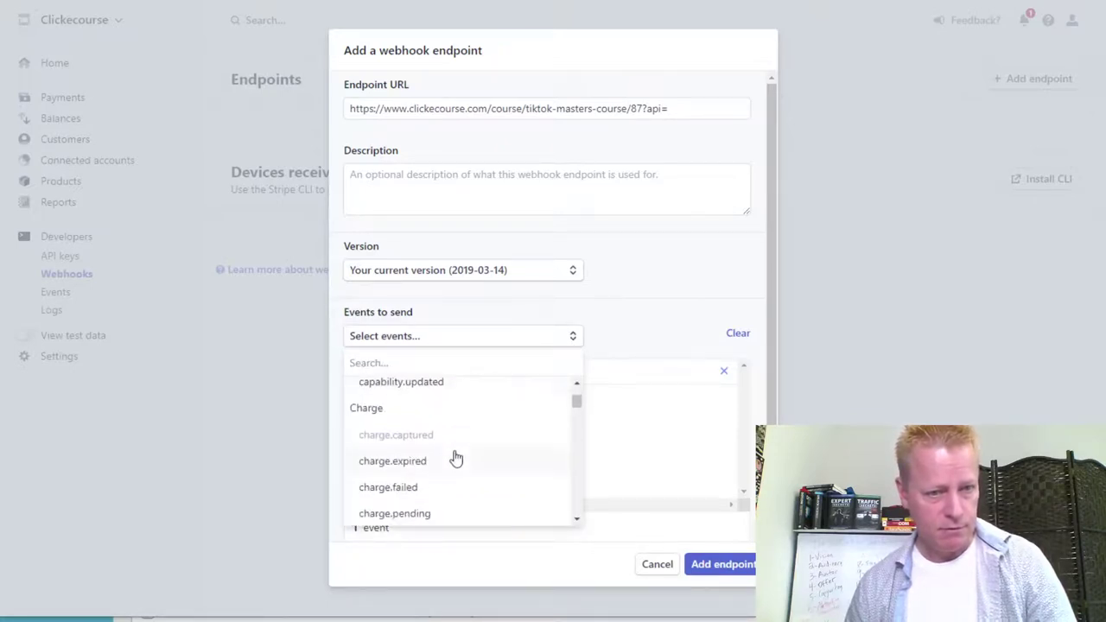
scroll(441, 461, "down", 1)
scroll(480, 460, "down", 2)
left_click(423, 416)
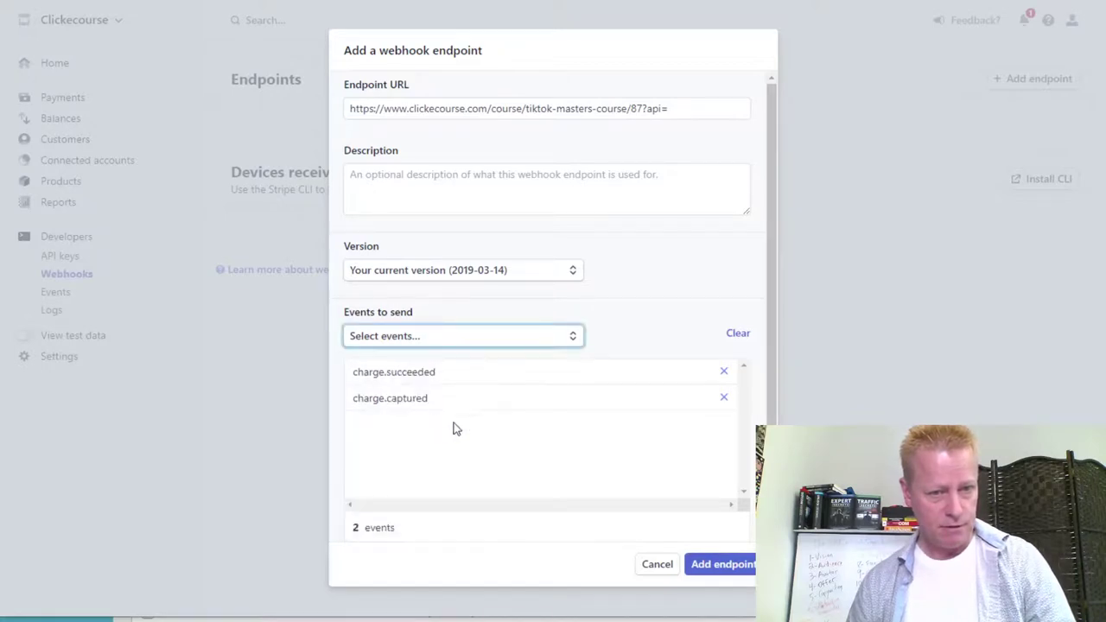
Browse the remaining events, then close the list keeping the two charge events.
left_click(568, 336)
scroll(467, 471, "down", 1)
scroll(466, 471, "down", 4)
scroll(466, 469, "down", 3)
scroll(493, 458, "down", 4)
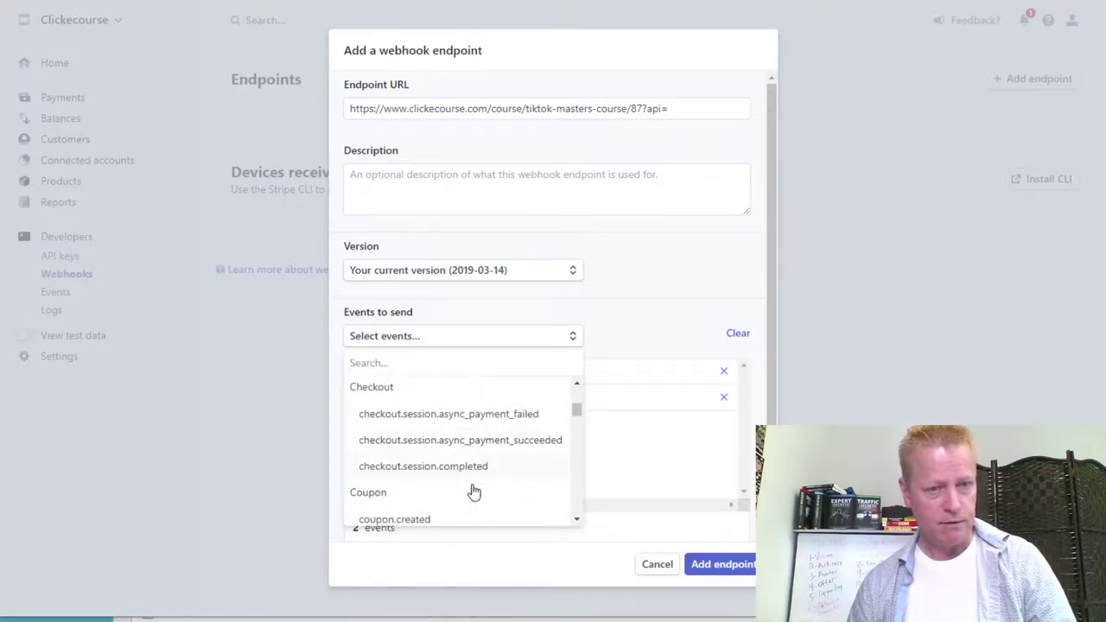
scroll(474, 491, "down", 1)
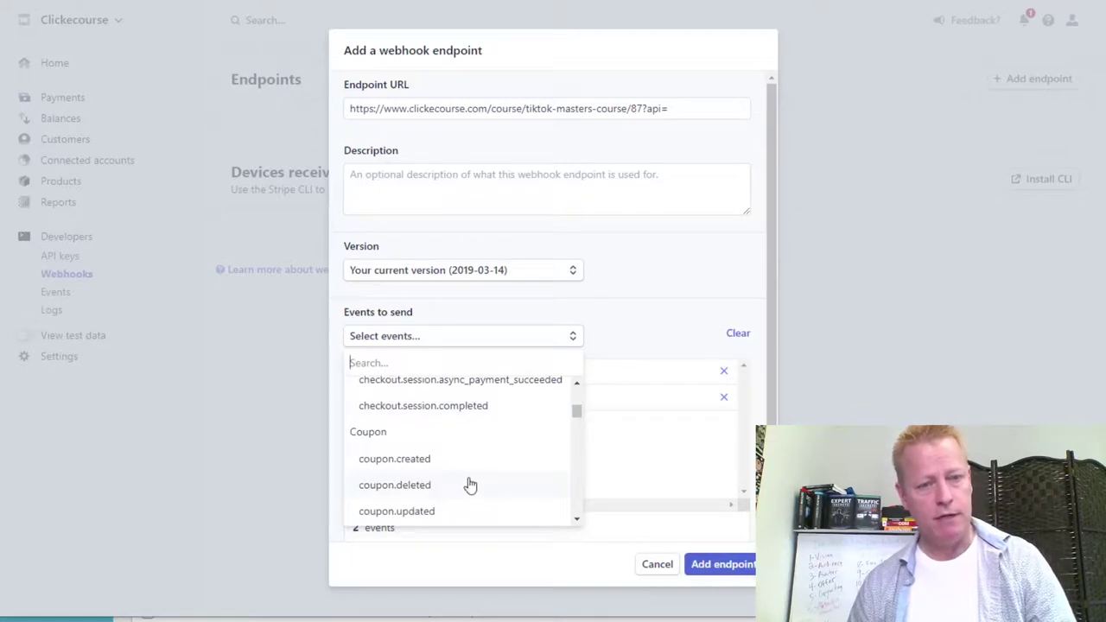
scroll(471, 487, "down", 2)
scroll(470, 486, "down", 1)
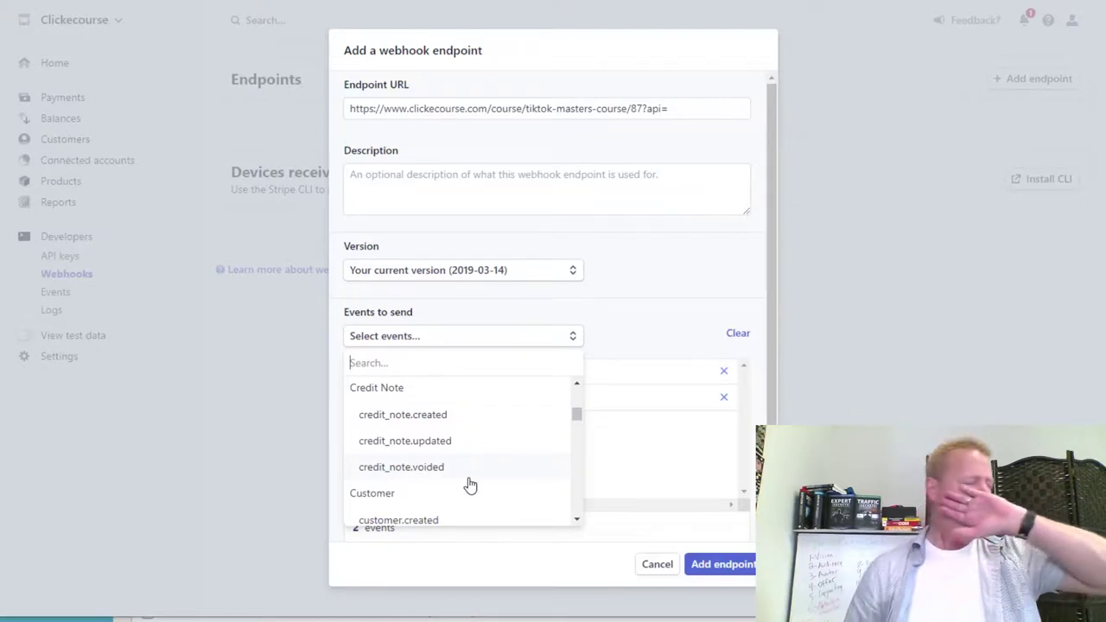
scroll(467, 479, "down", 3)
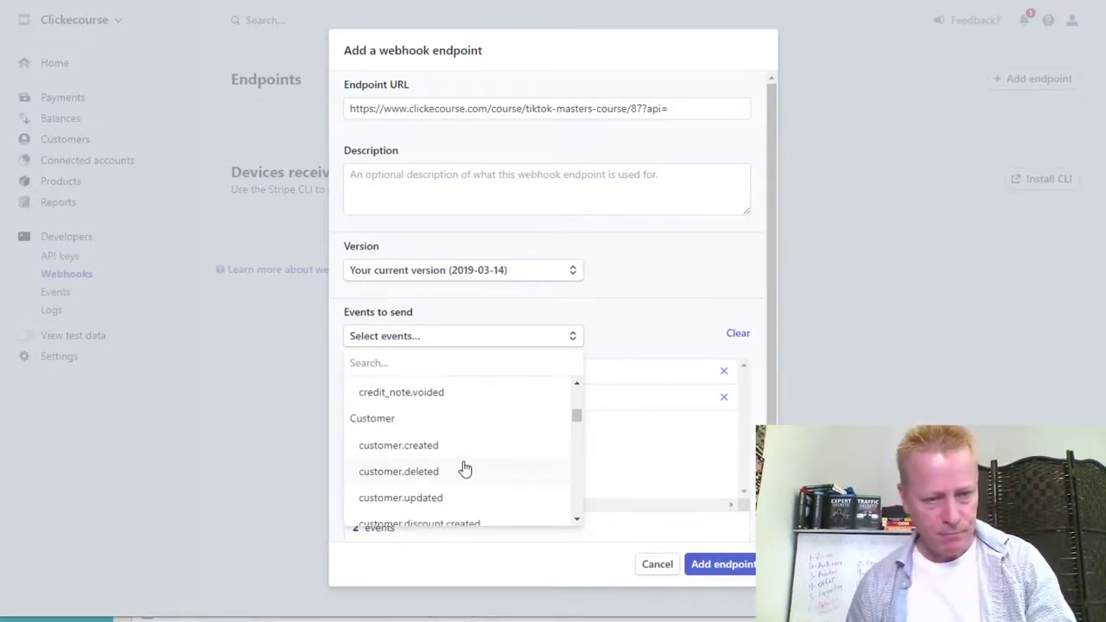
left_click(629, 447)
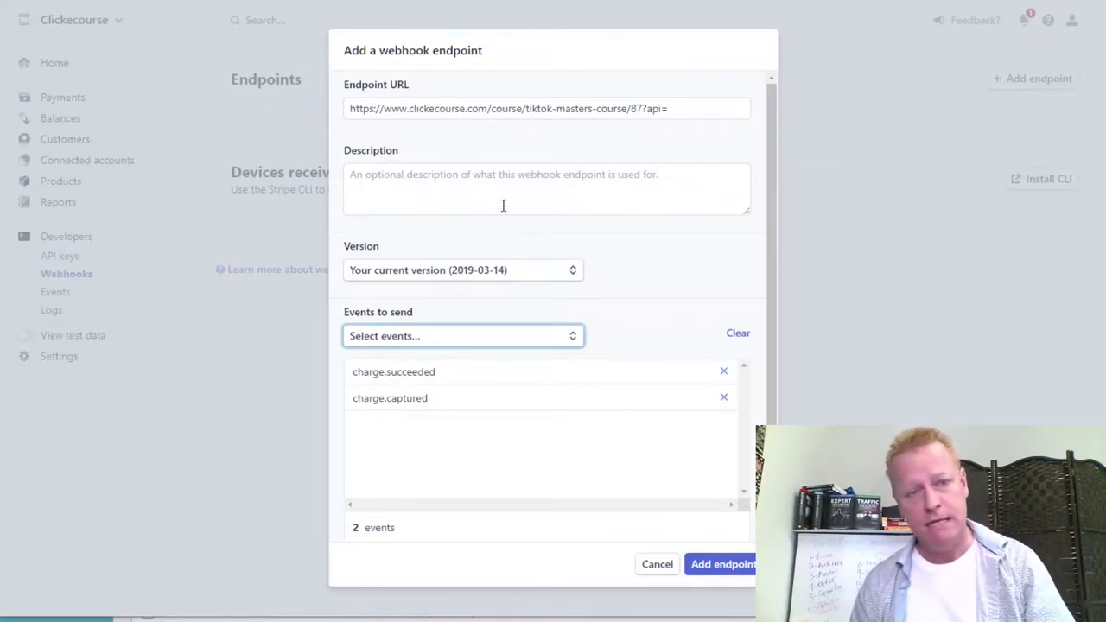
left_click_drag(688, 107, 494, 114)
key("BackSpace")
type("?go=stri")
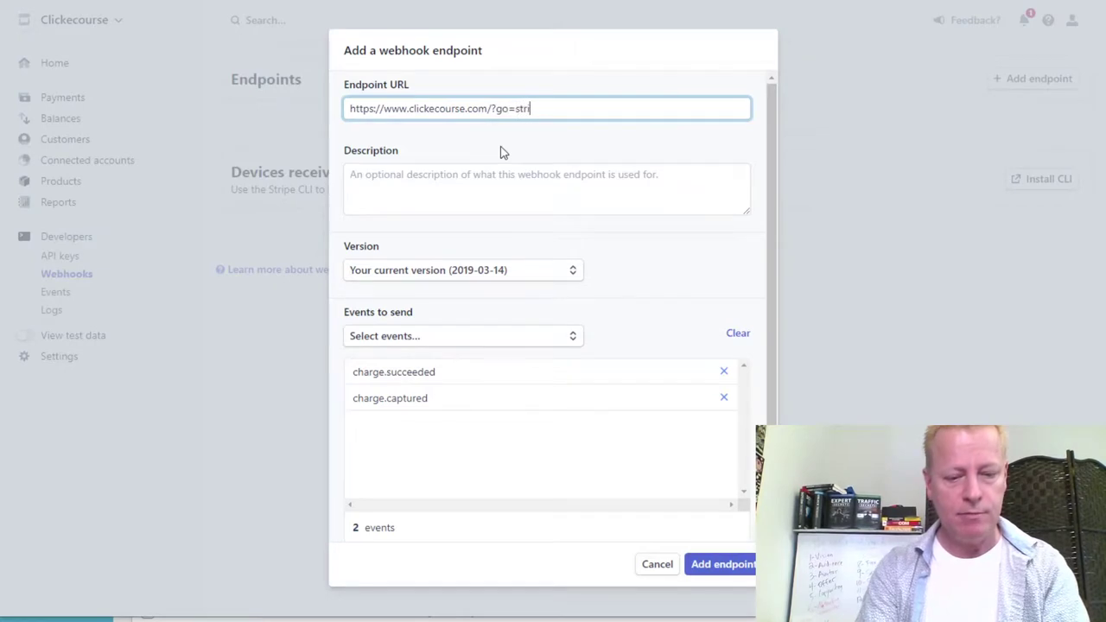
type("pe")
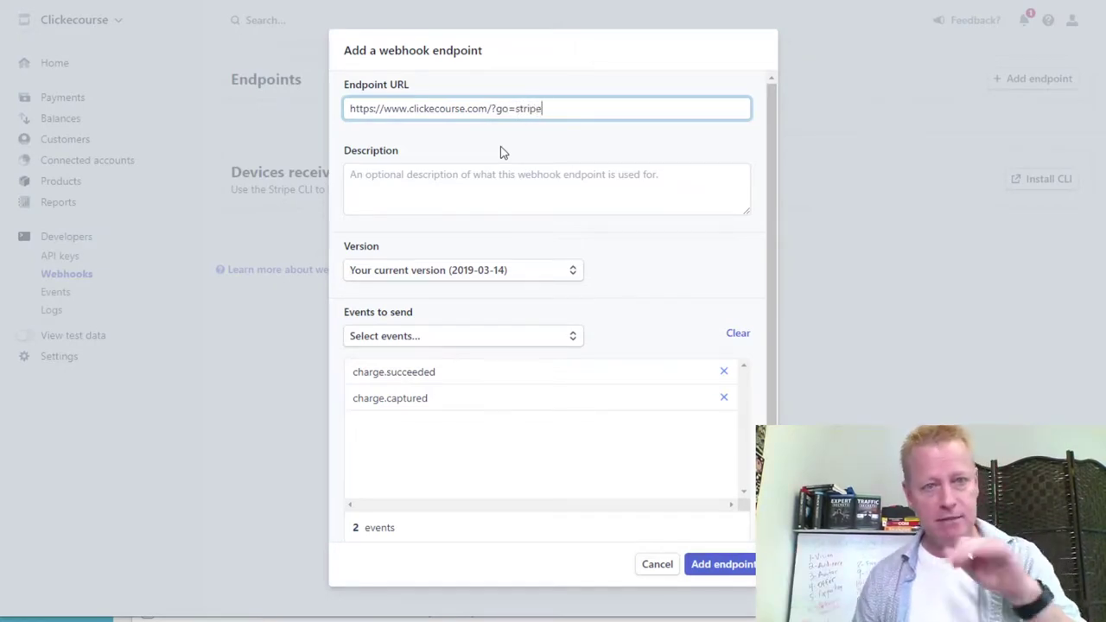
Add the description 'Respond to strip API webhook' and create the endpoint.
left_click(544, 196)
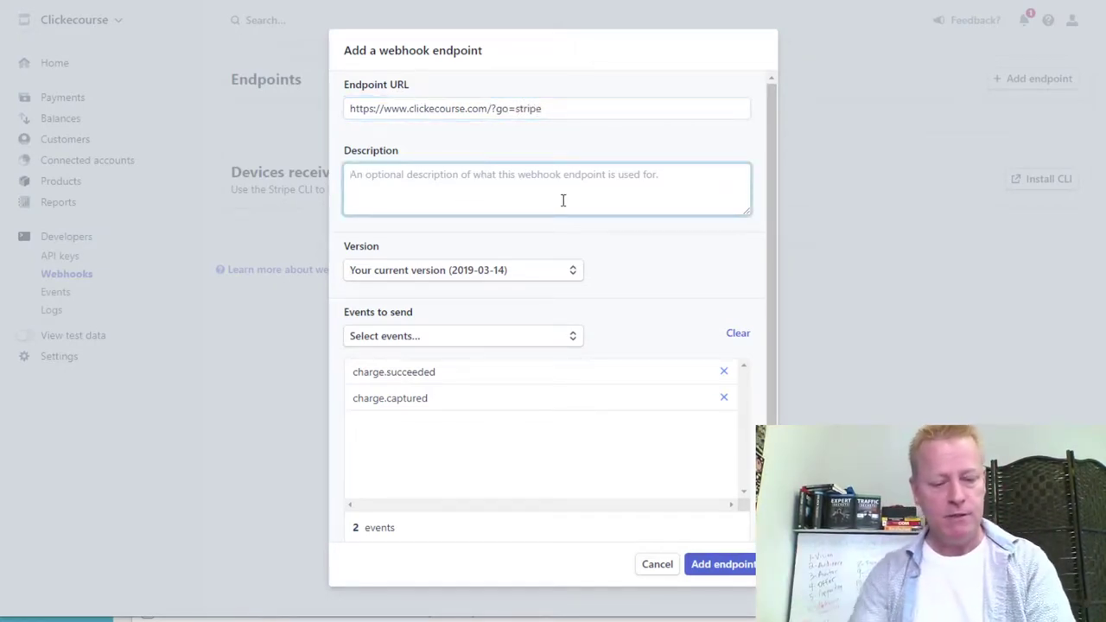
type("Respond to st")
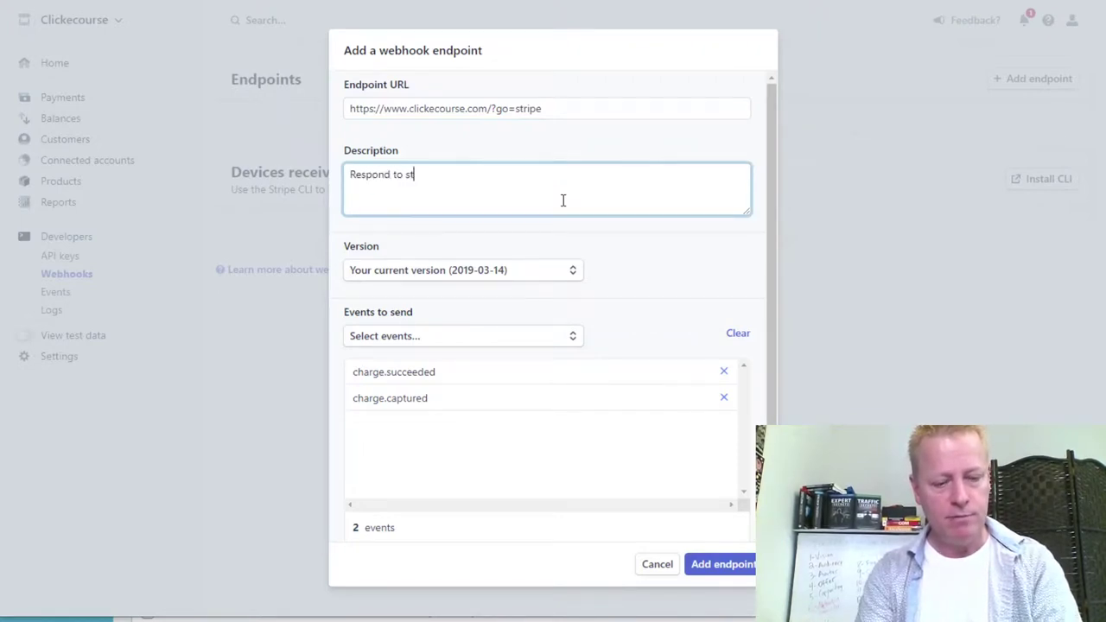
type("rip API webhook")
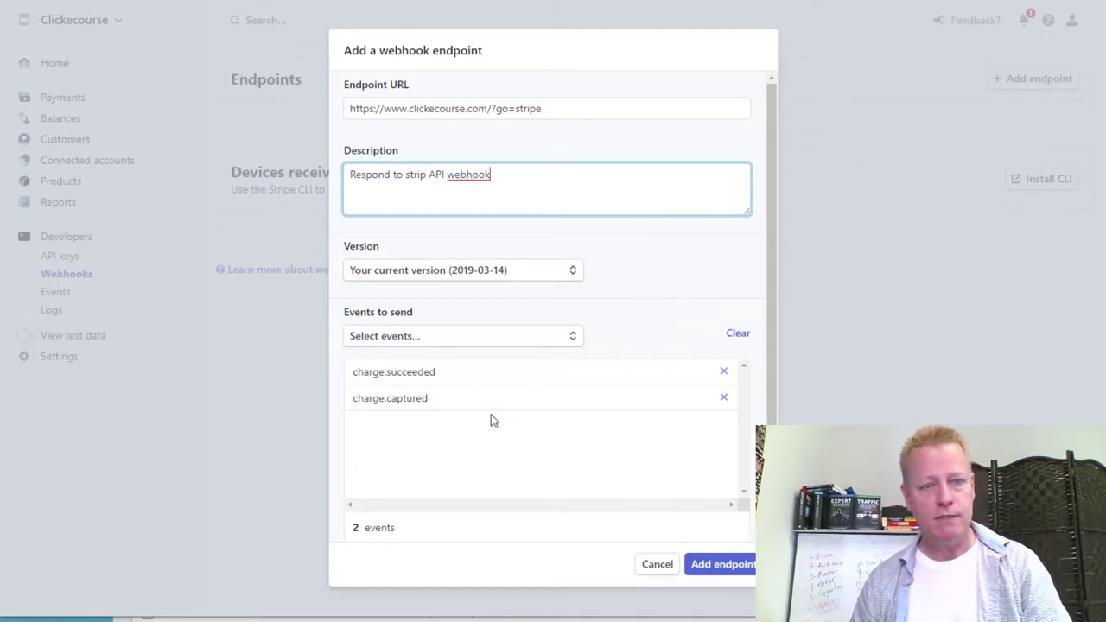
left_click(733, 570)
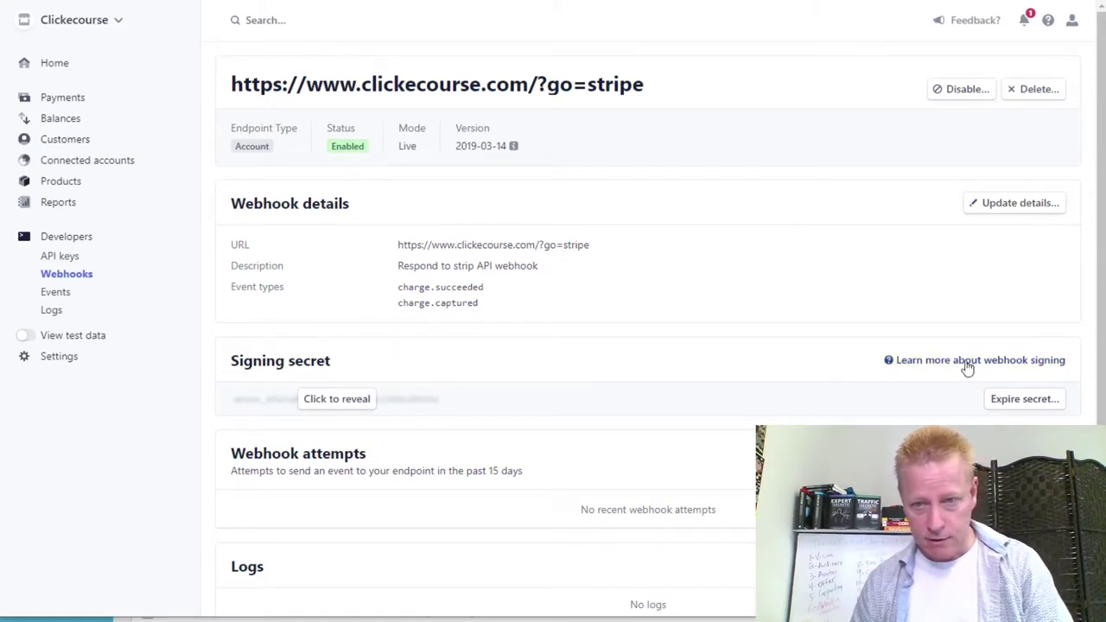
Review the new endpoint's page, highlighting its ?go=stripe URL and two subscribed event types.
scroll(666, 328, "down", 2)
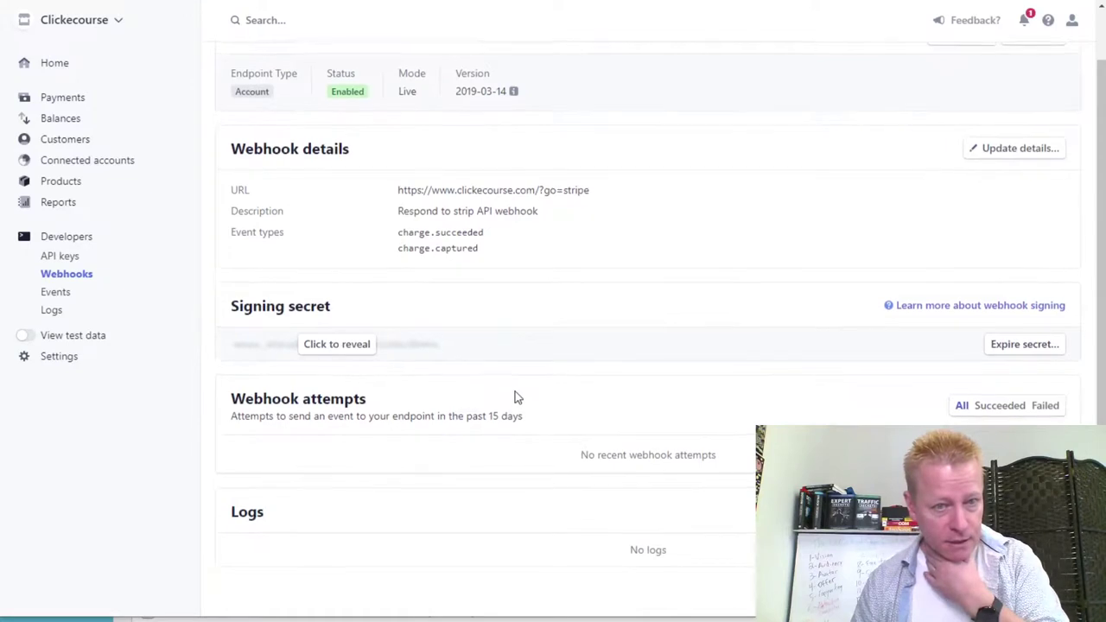
scroll(514, 397, "up", 1)
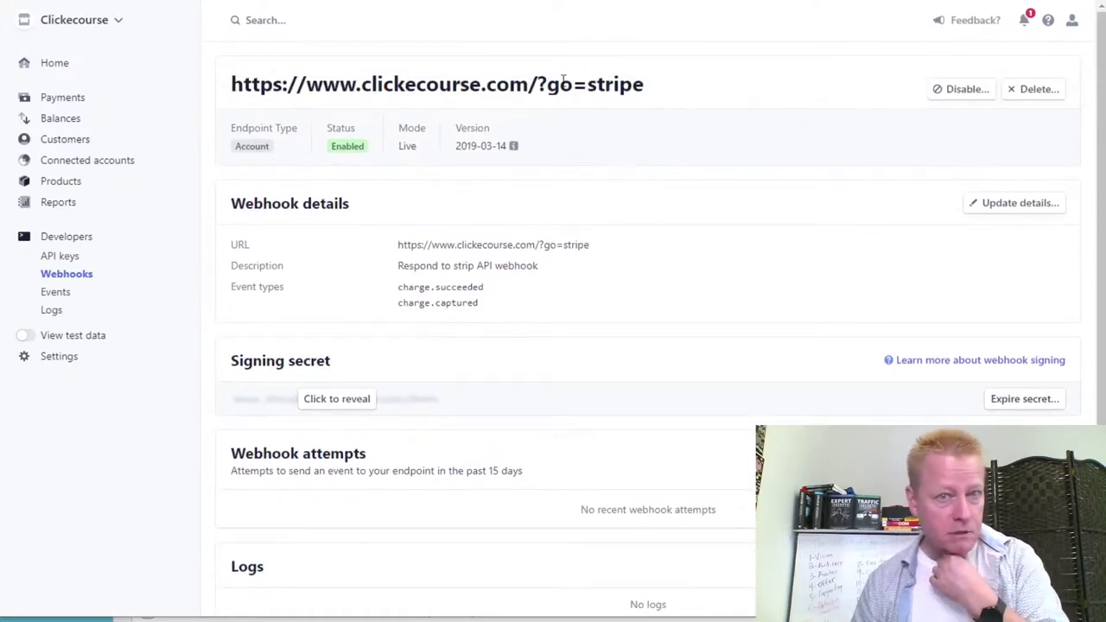
left_click_drag(653, 89, 477, 90)
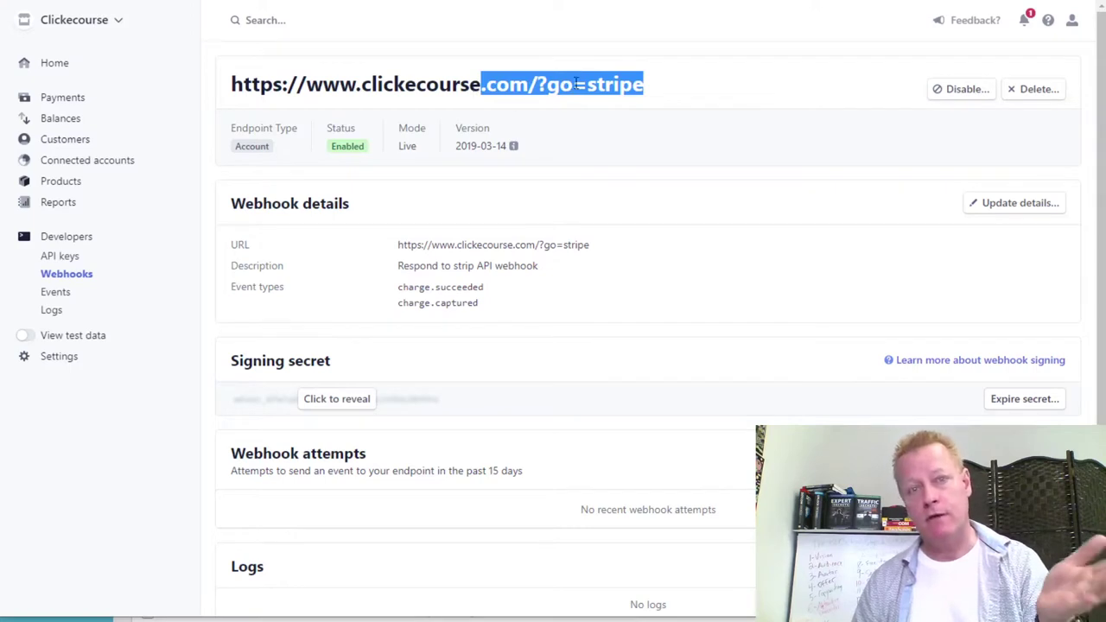
left_click_drag(612, 86, 617, 87)
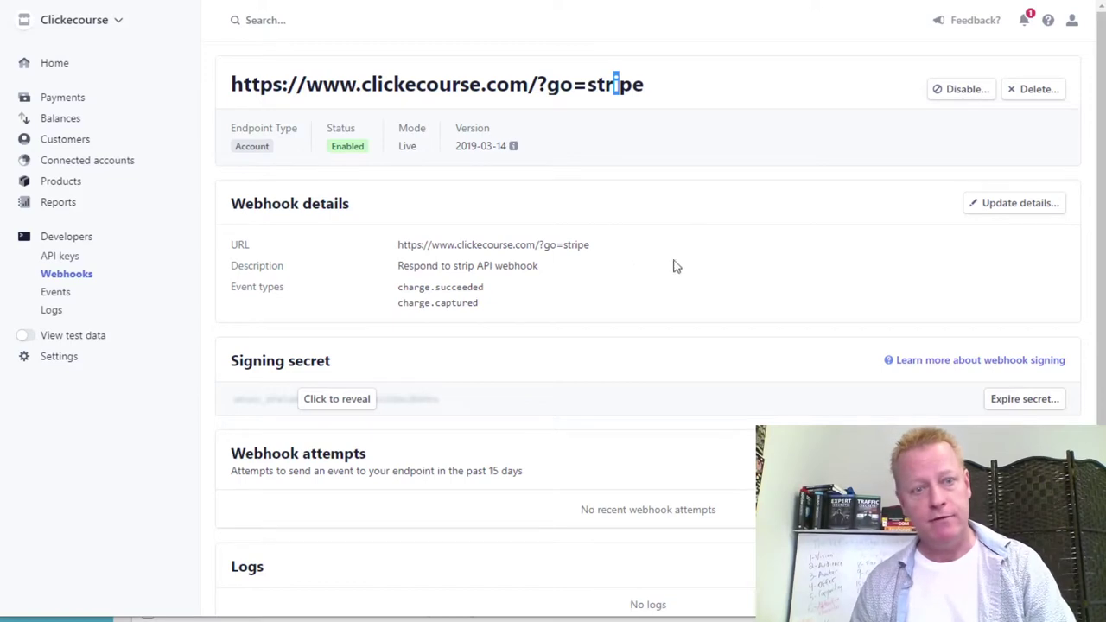
left_click_drag(482, 308, 411, 290)
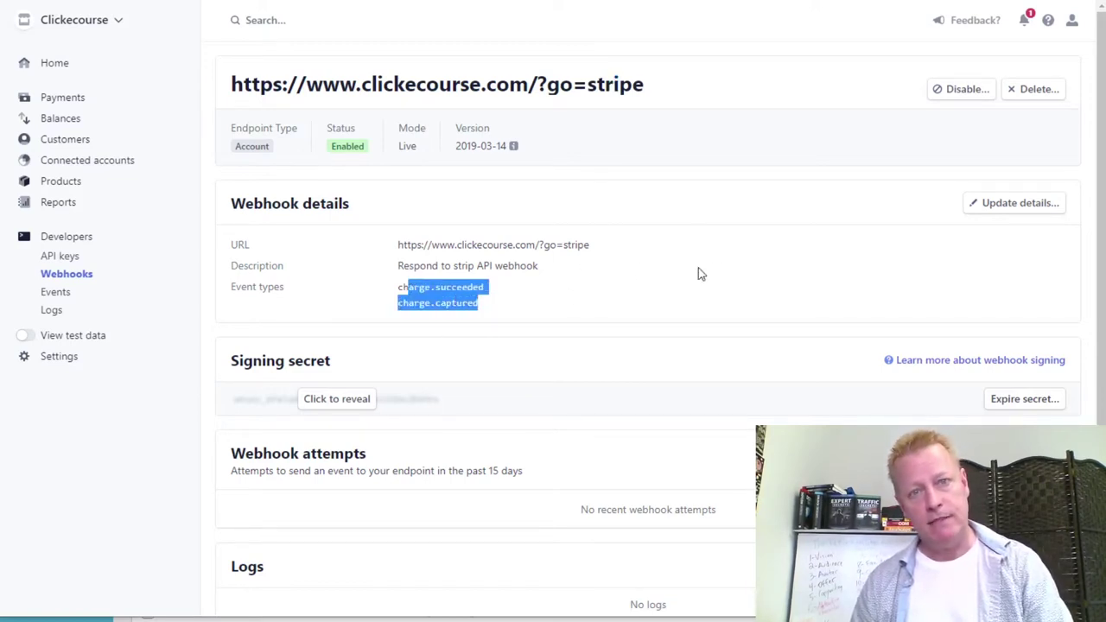